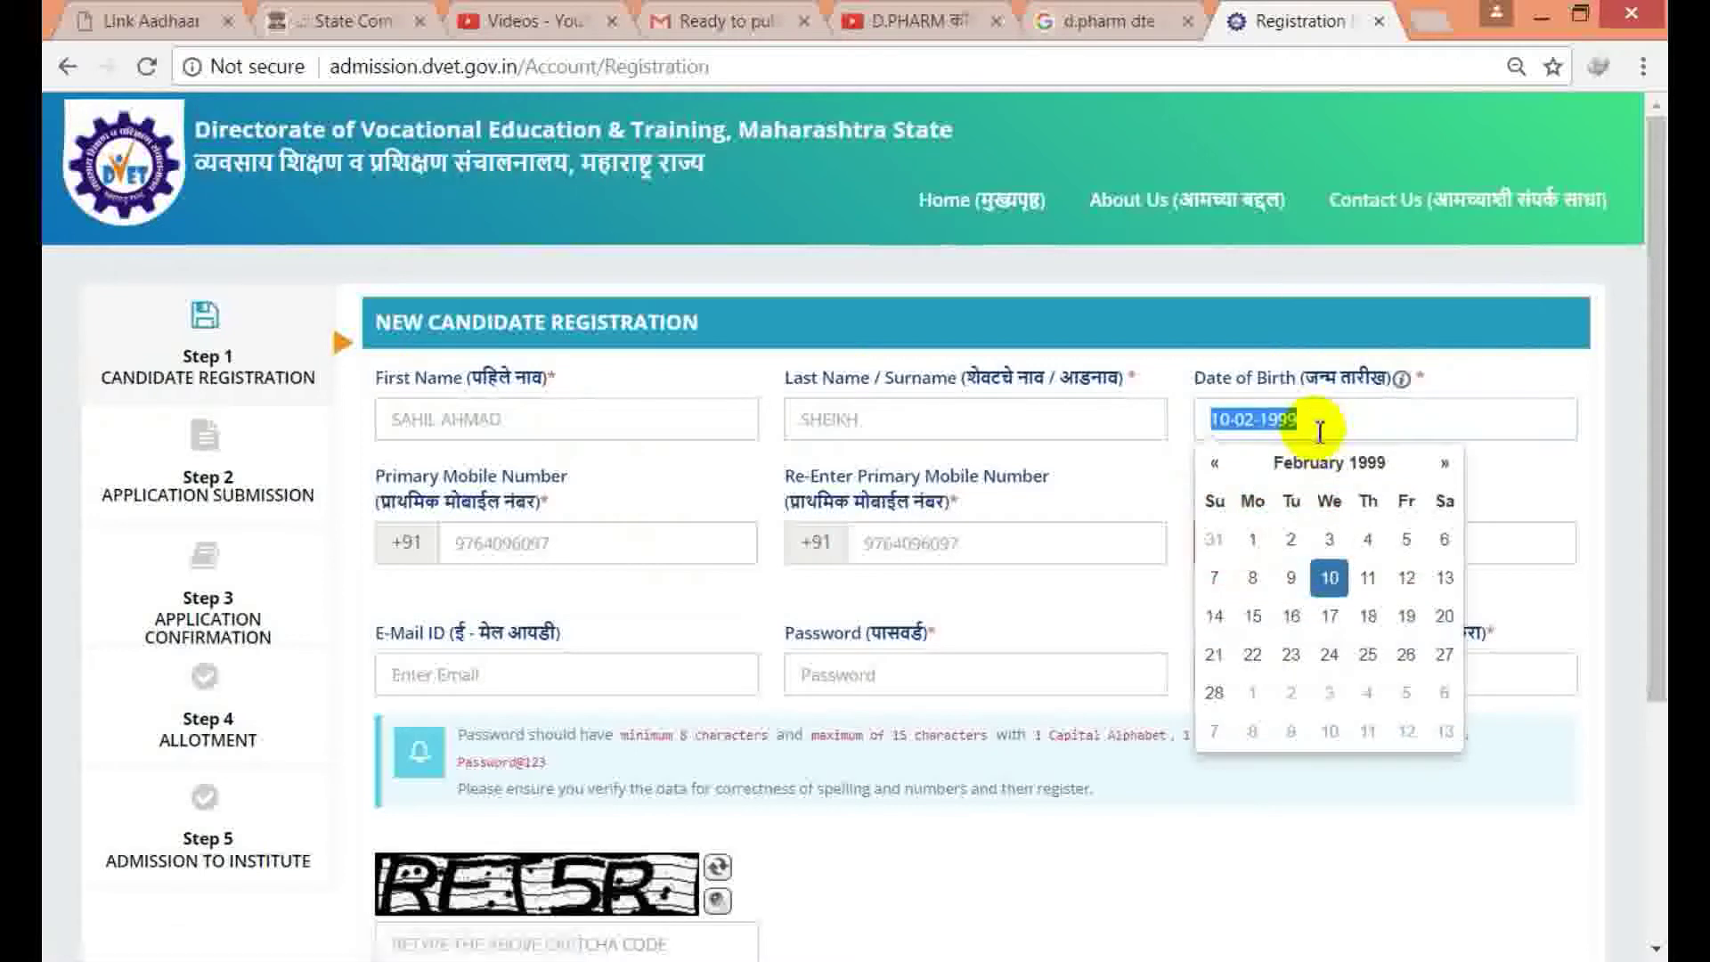
Enter the e-mail address and type the account password in both password fields
click(1329, 577)
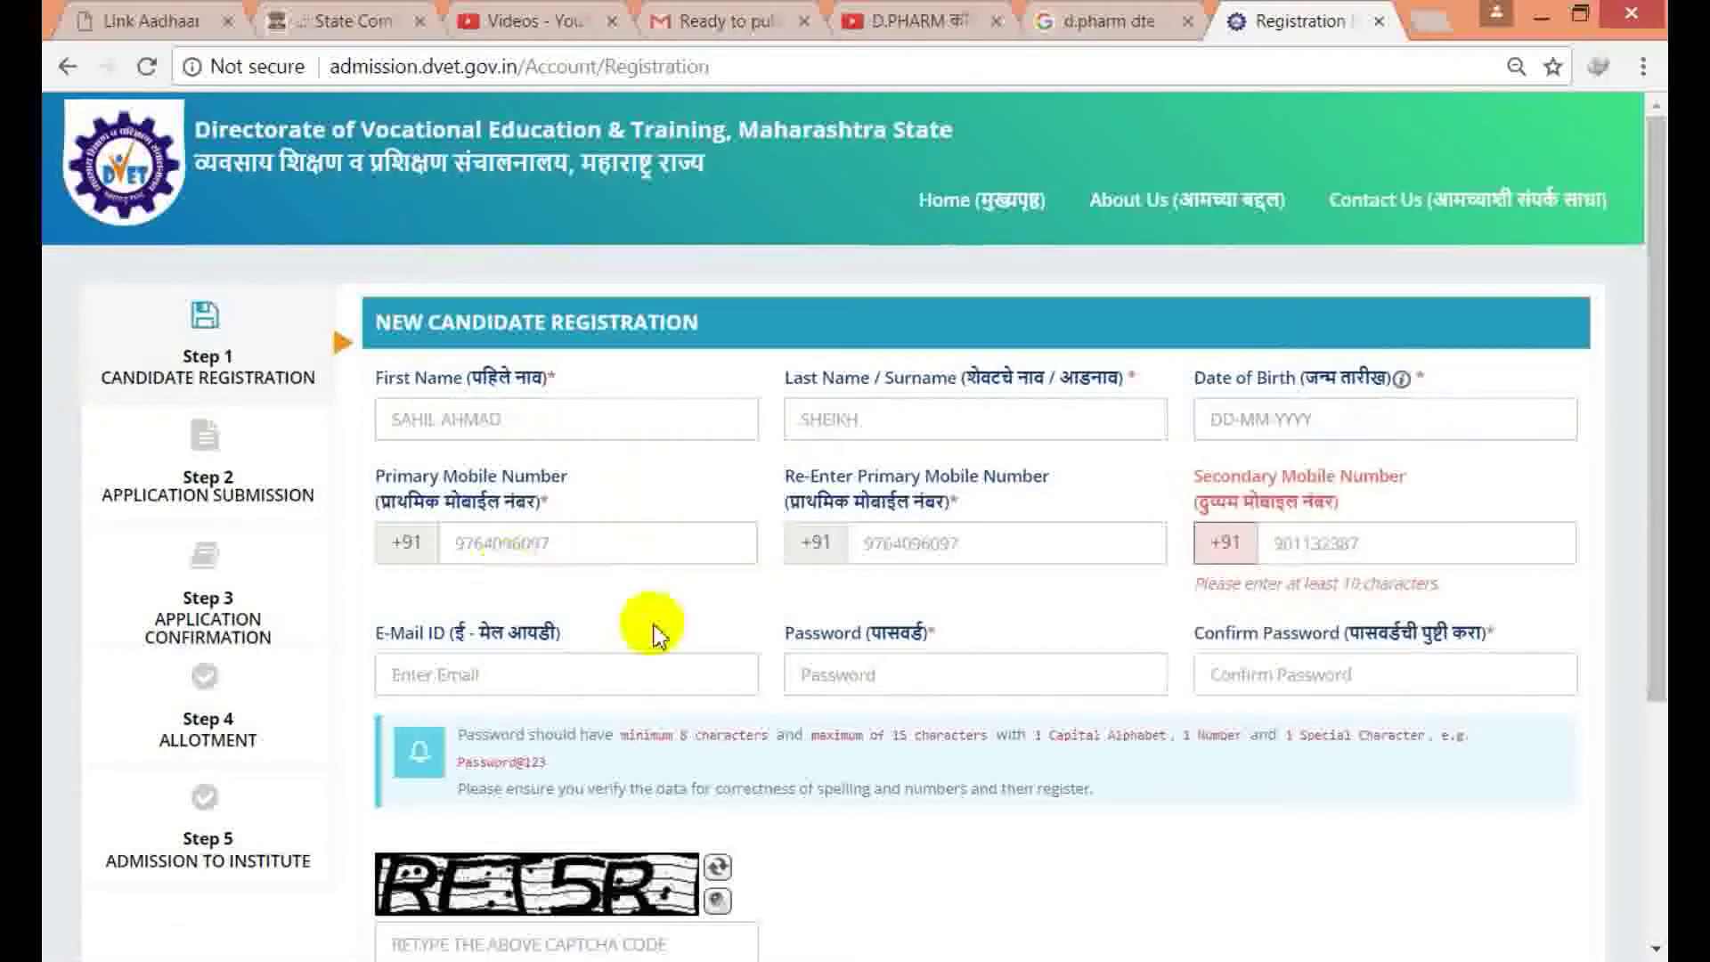
click(650, 668)
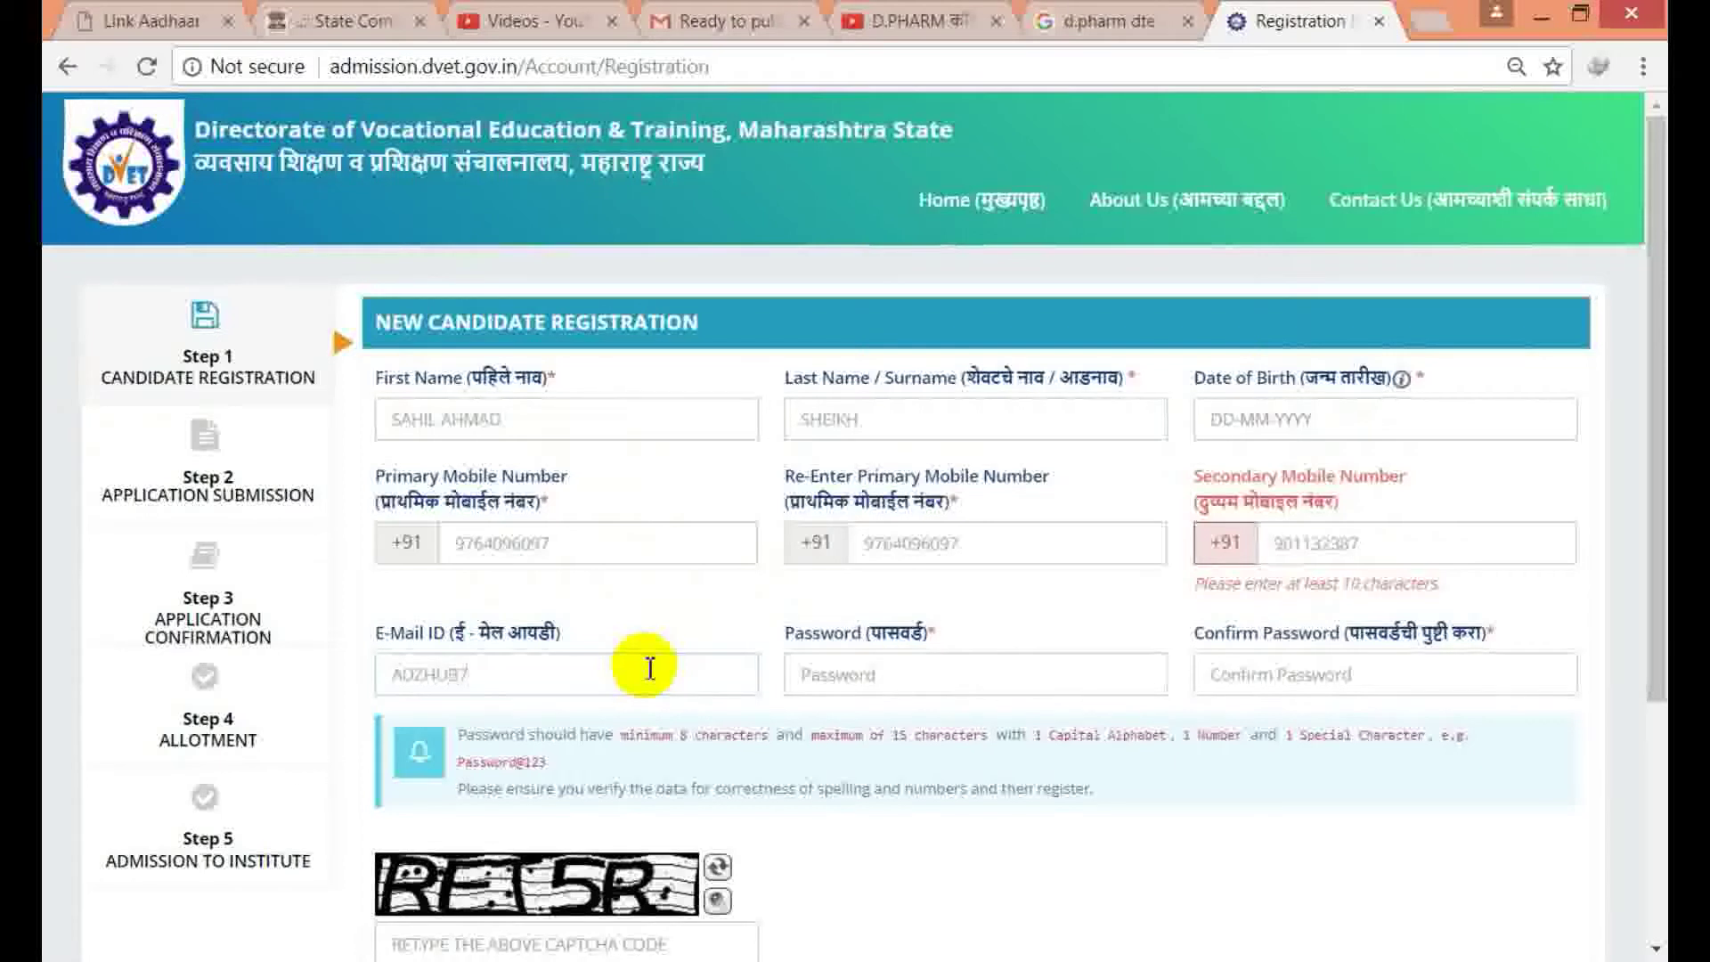
key(BackSpace)
key(Tab)
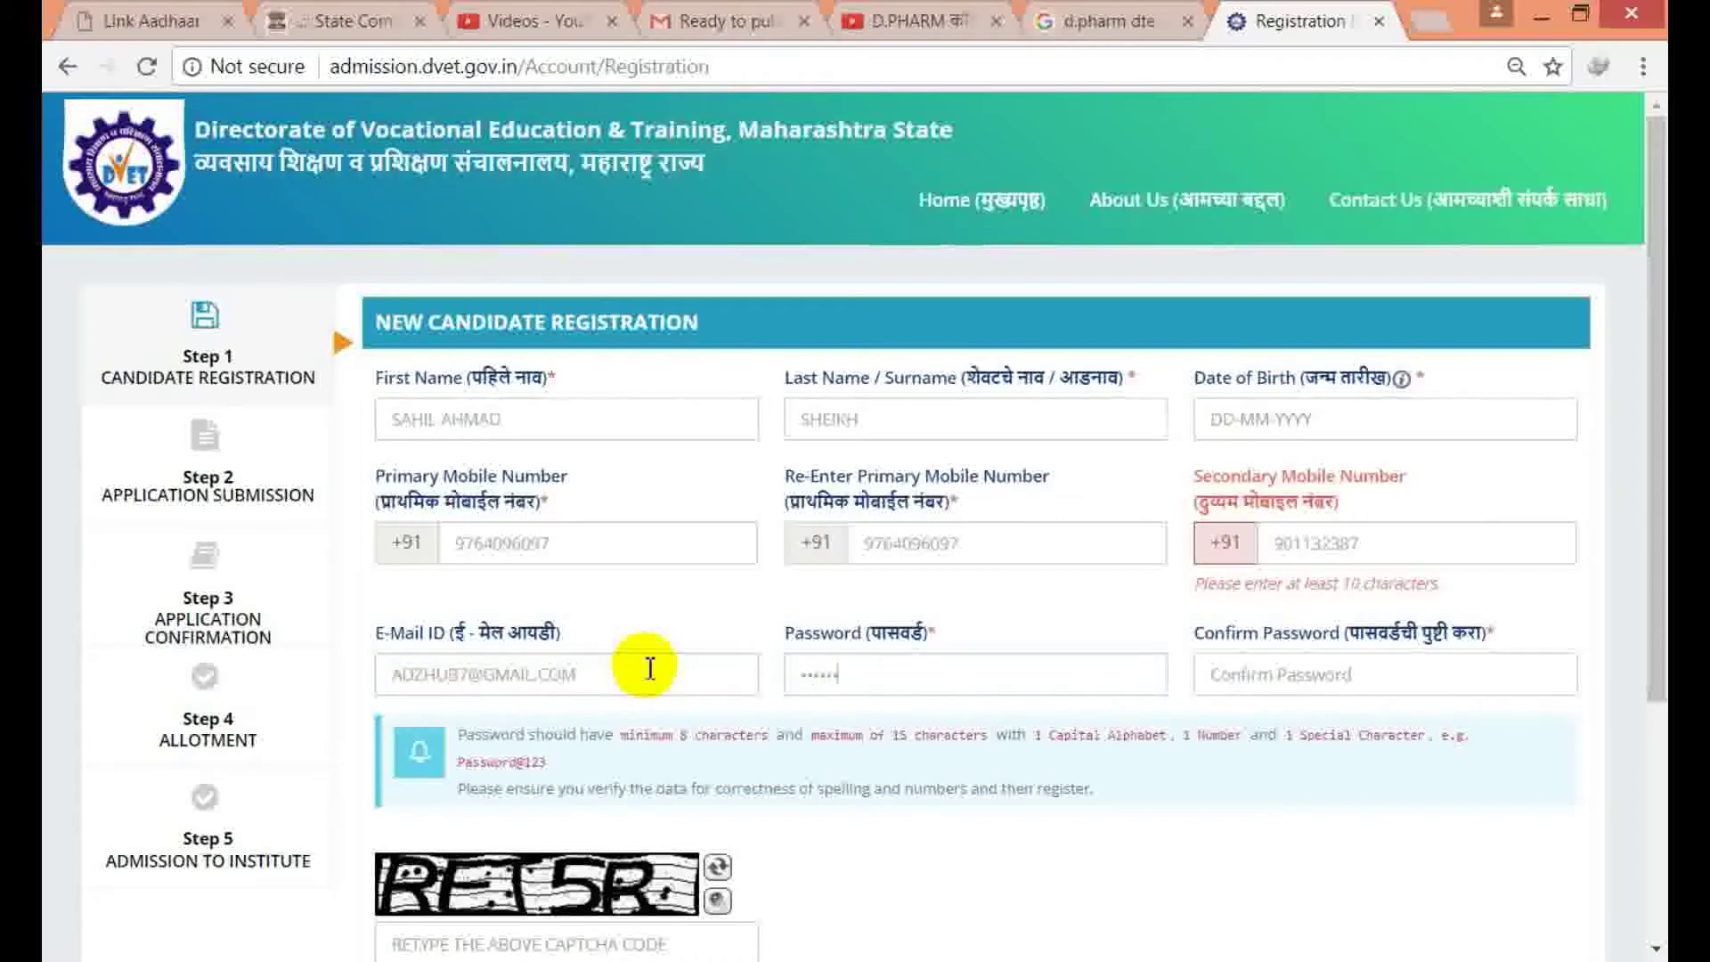
key(BackSpace)
key(BackSpace)
key(BackSpace)
key(BackSpace)
key(BackSpace)
key(BackSpace)
key(Tab)
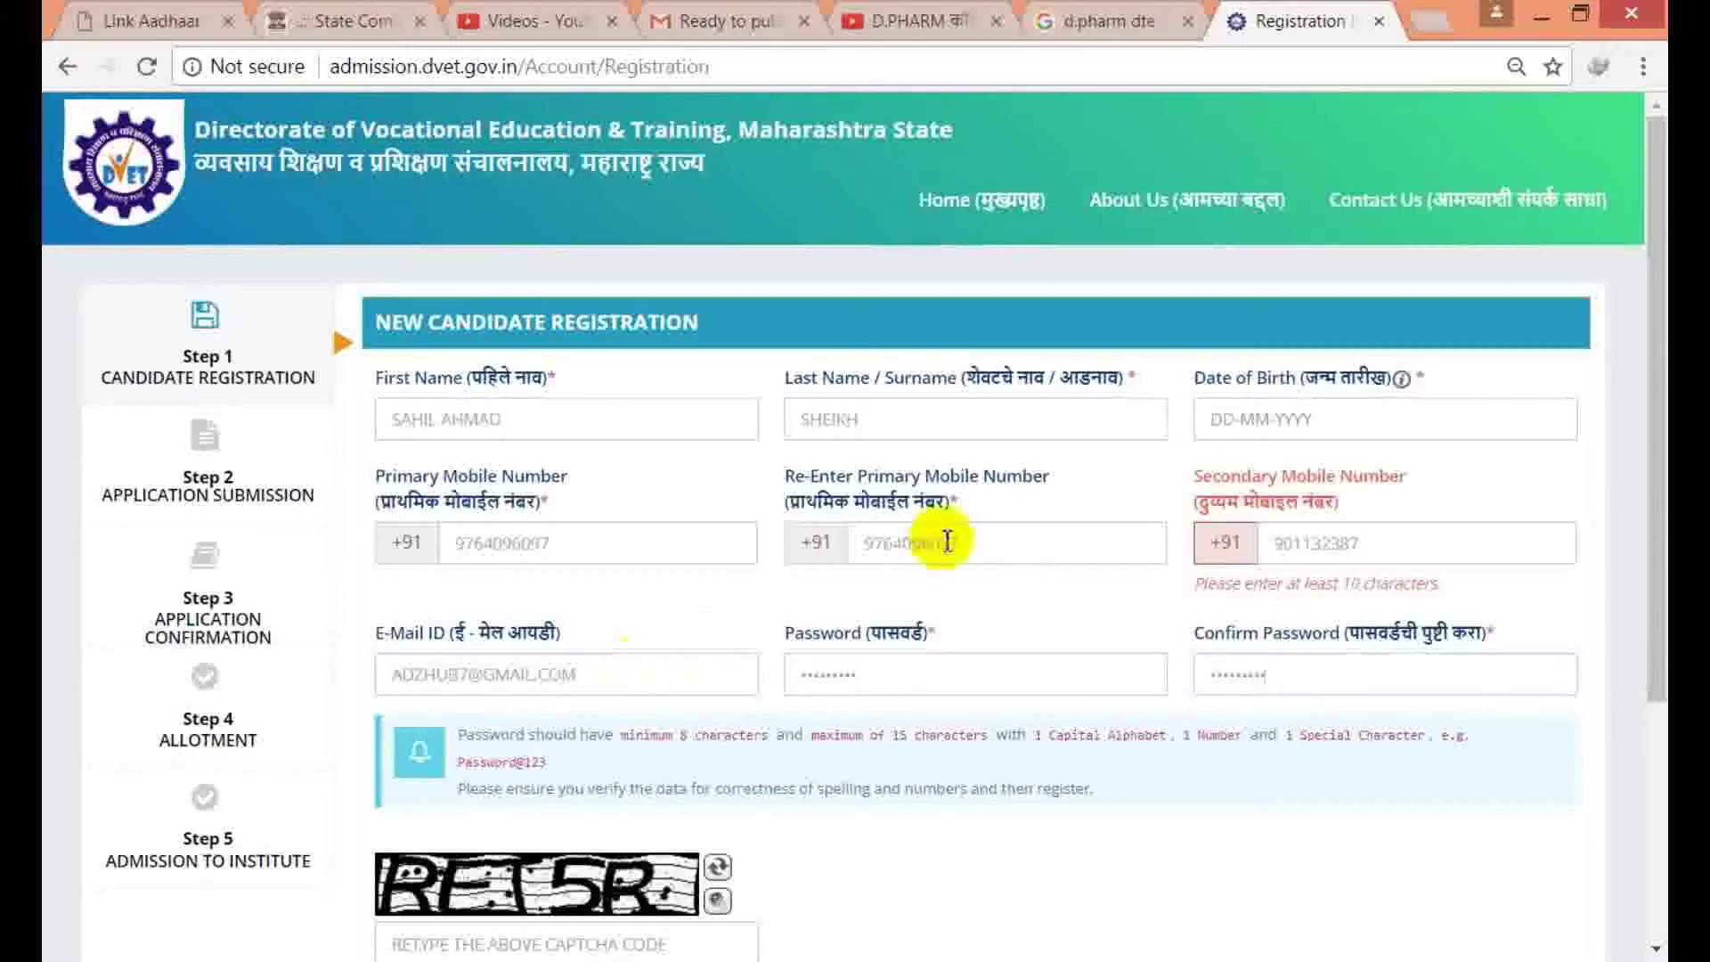
Replace the incorrect secondary mobile number and type the captcha code
click(1437, 542)
drag(1418, 547, 1054, 556)
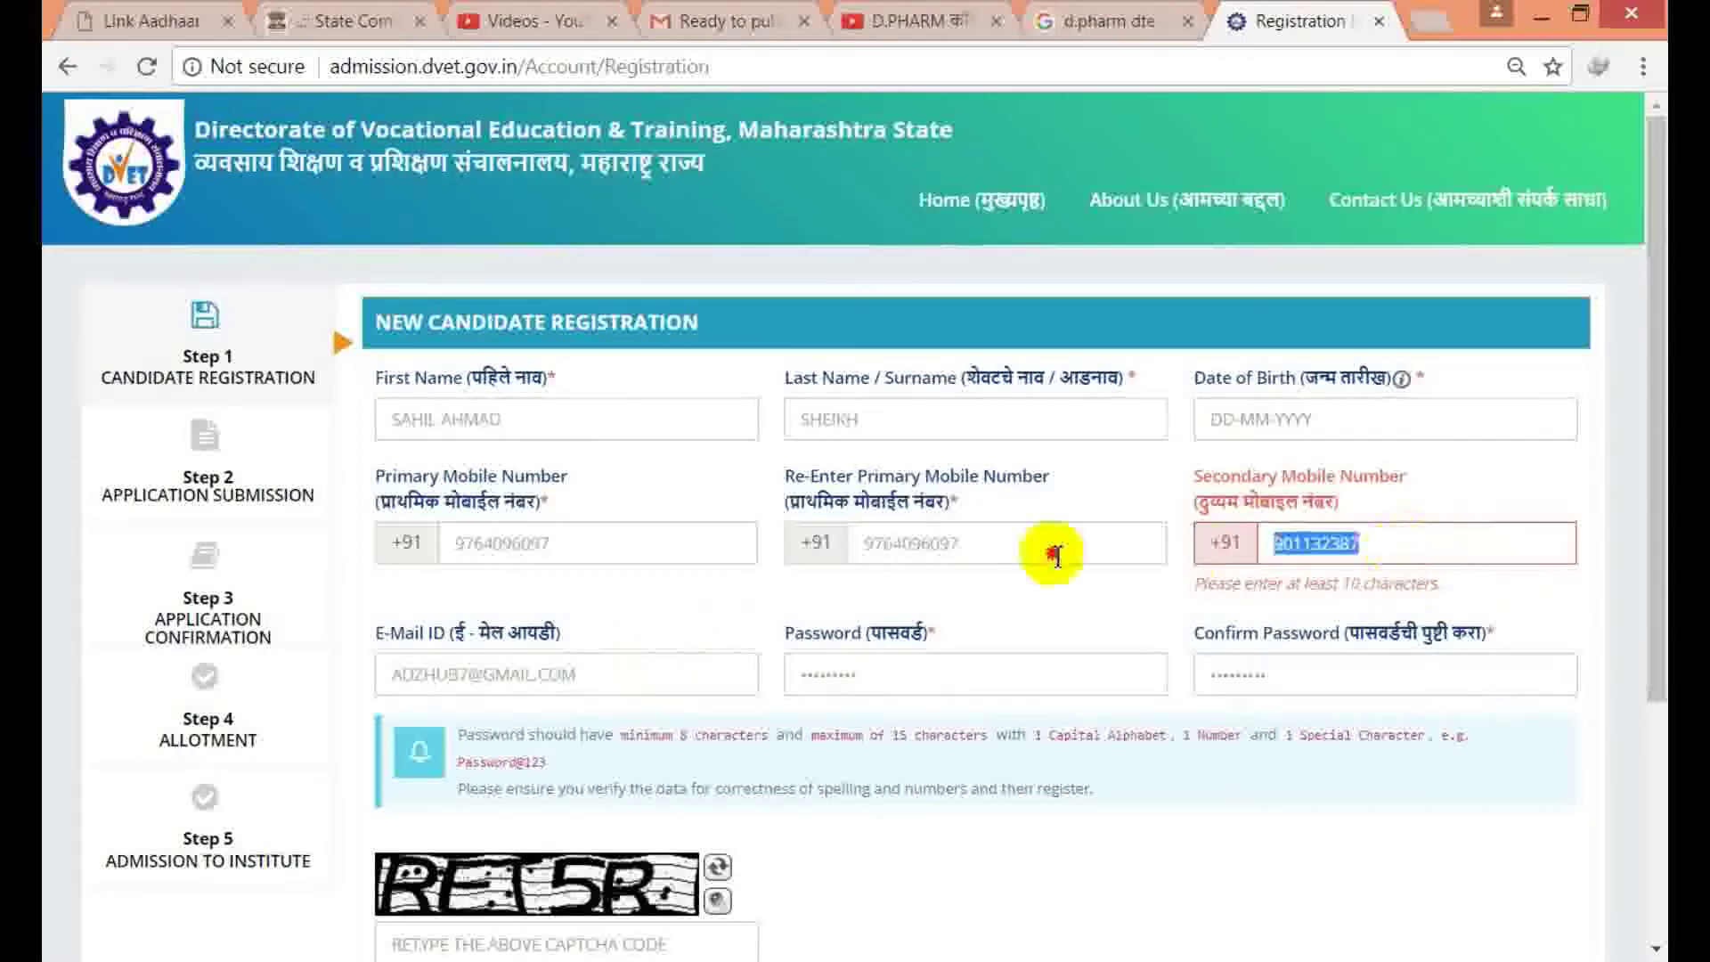
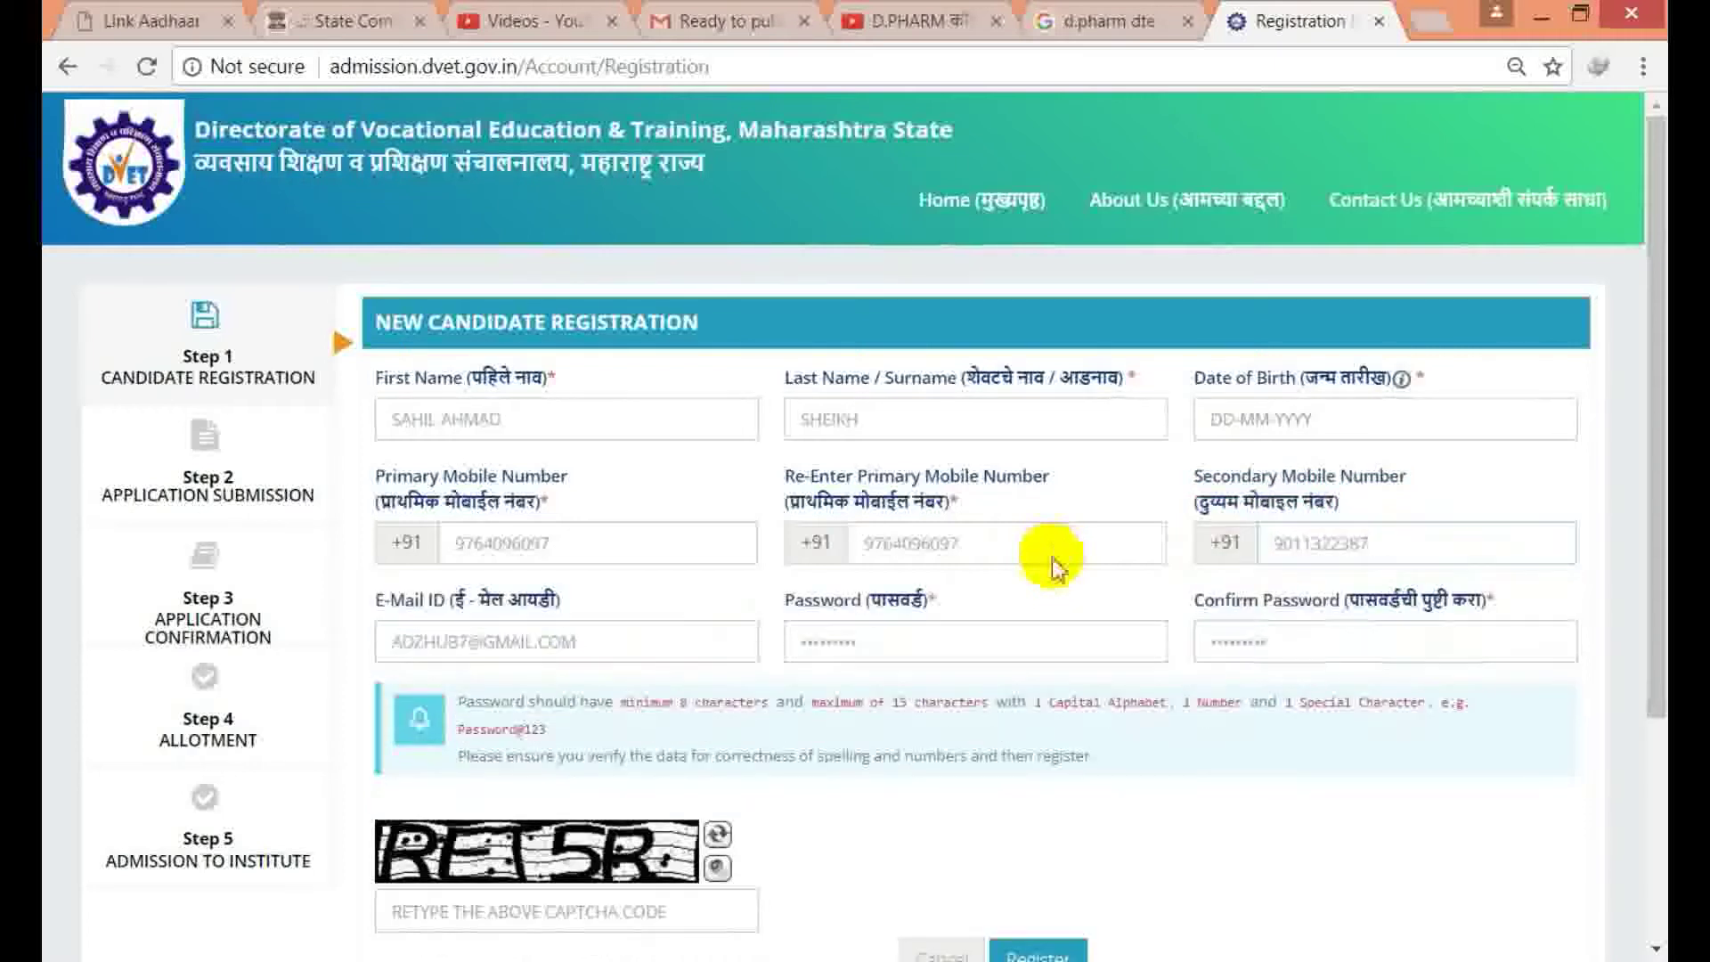
scroll(1023, 737, down, 3)
click(481, 579)
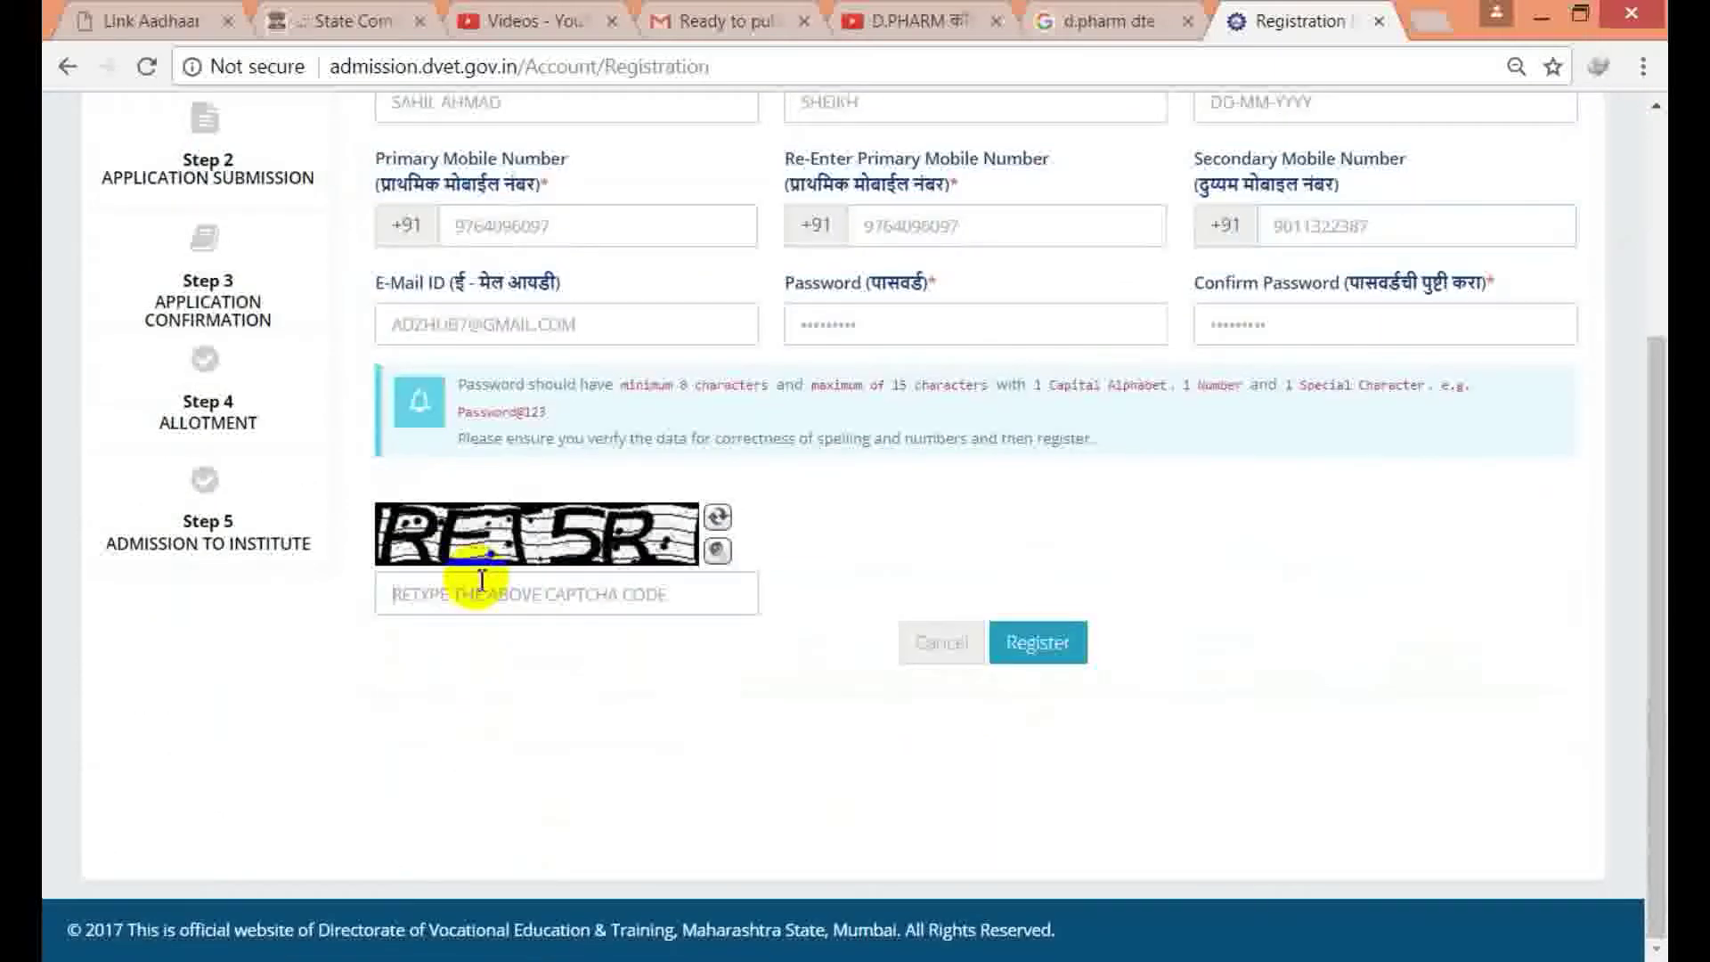
text(R)
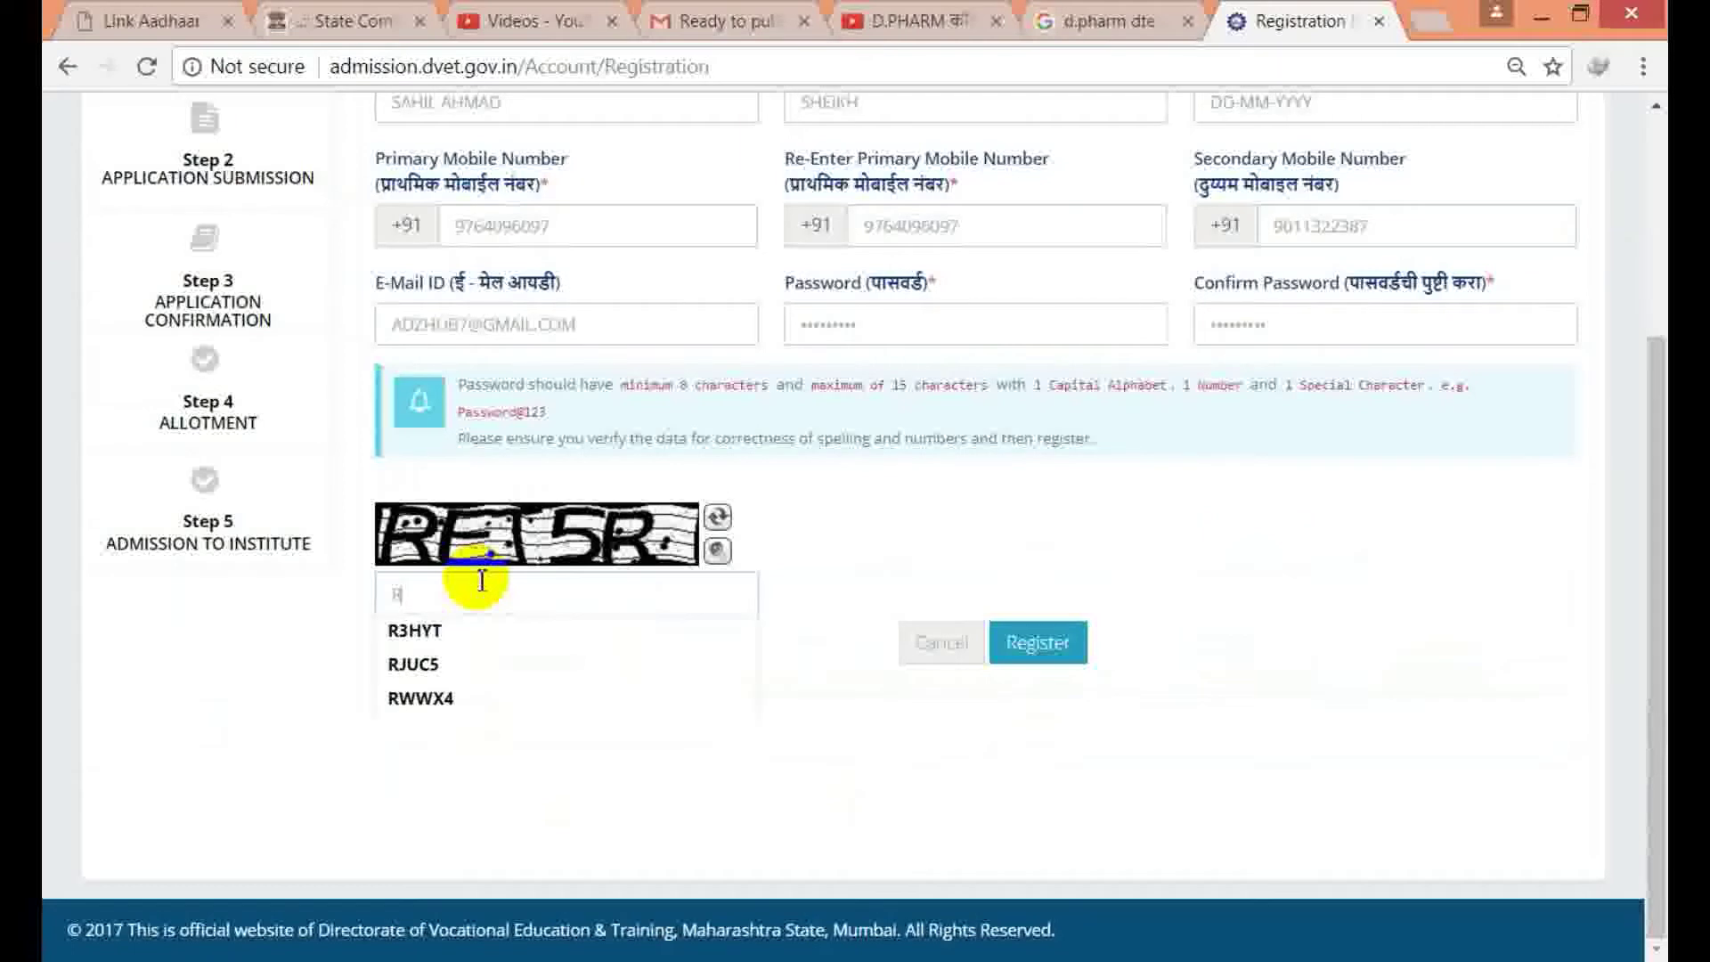
text(ET5R)
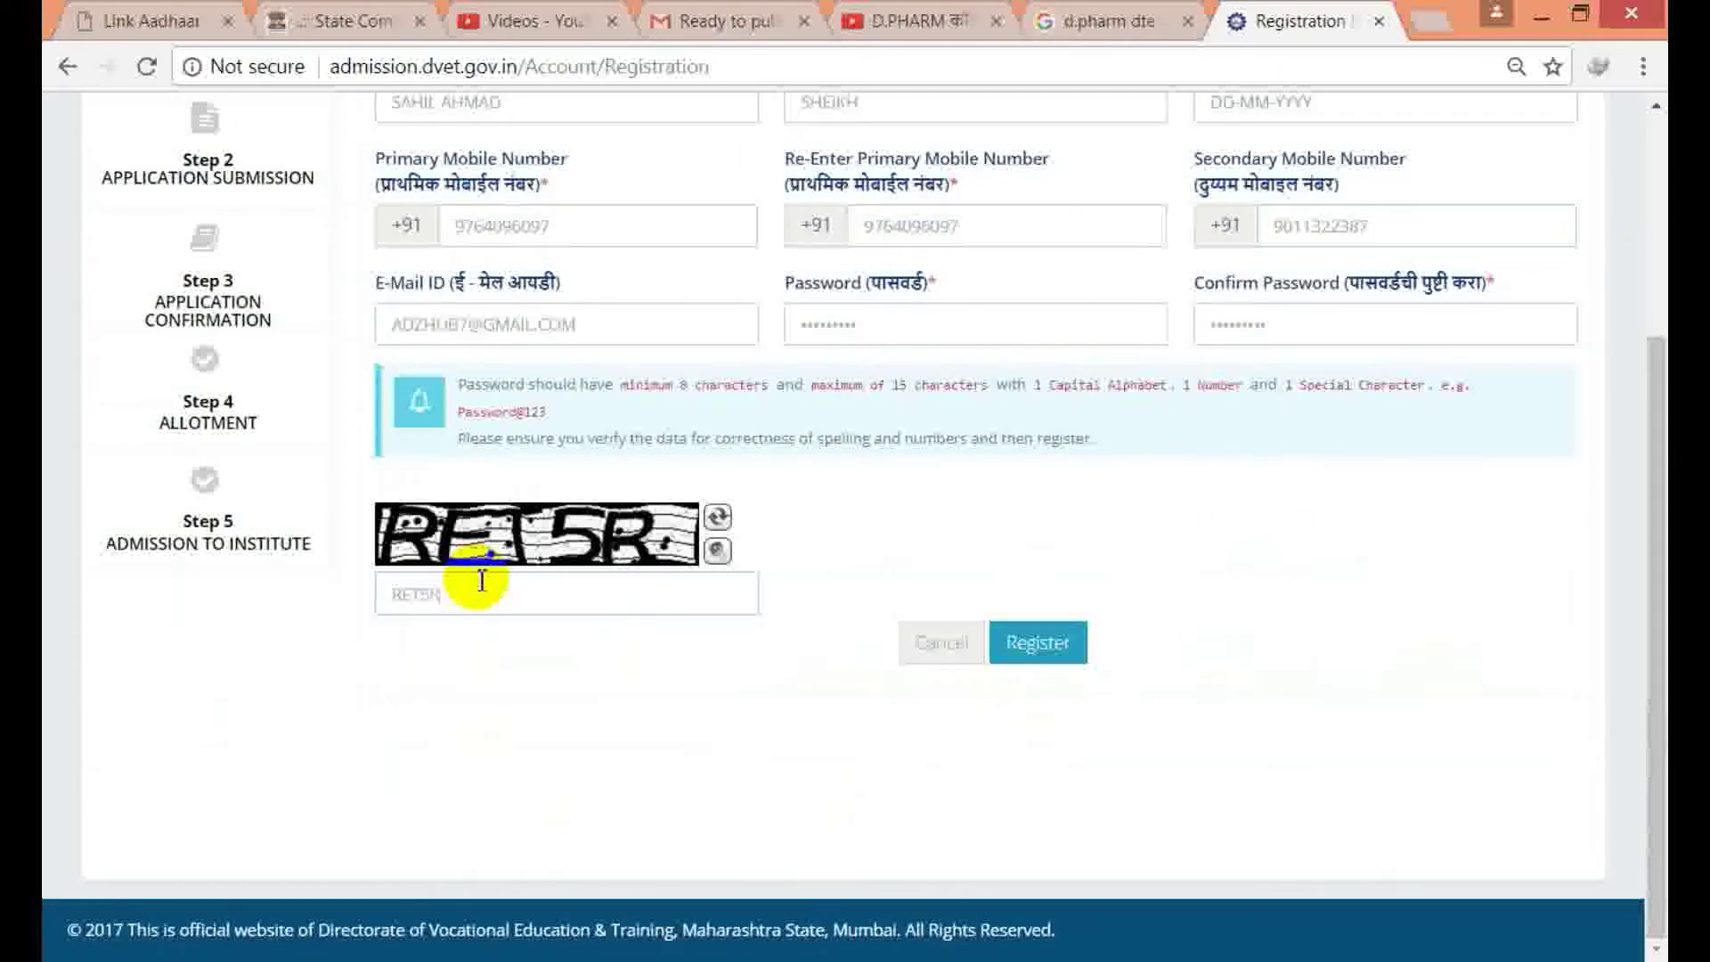
click(1076, 657)
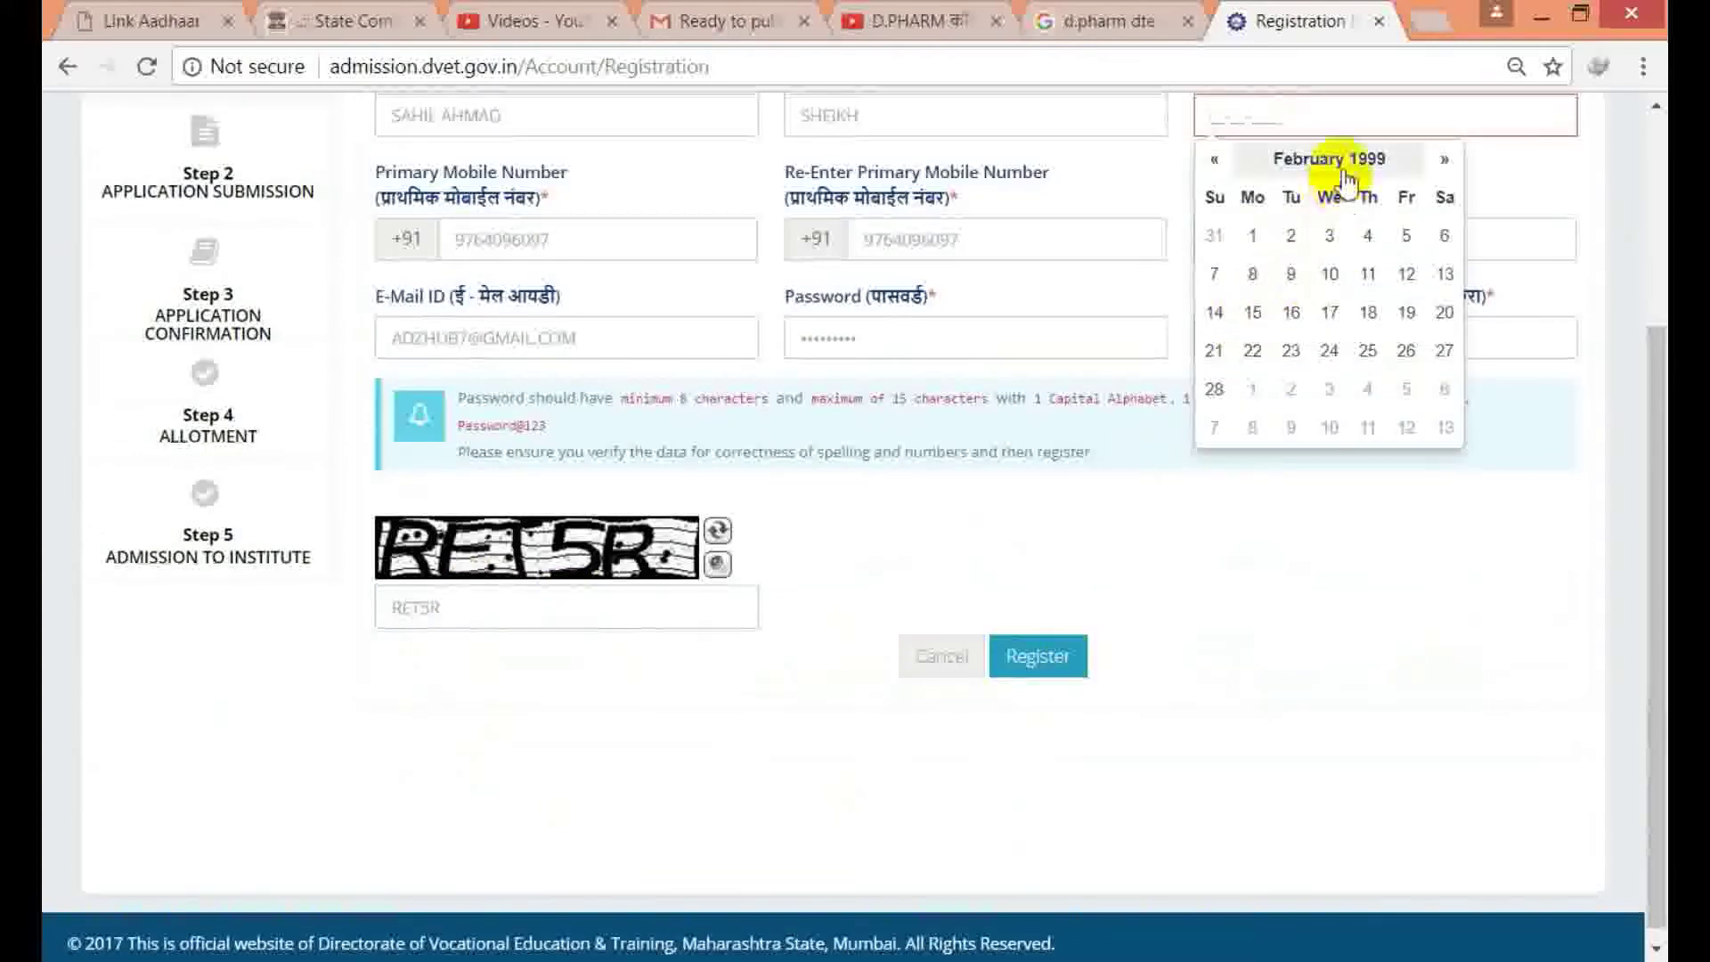
click(1214, 159)
click(1214, 159)
click(1327, 276)
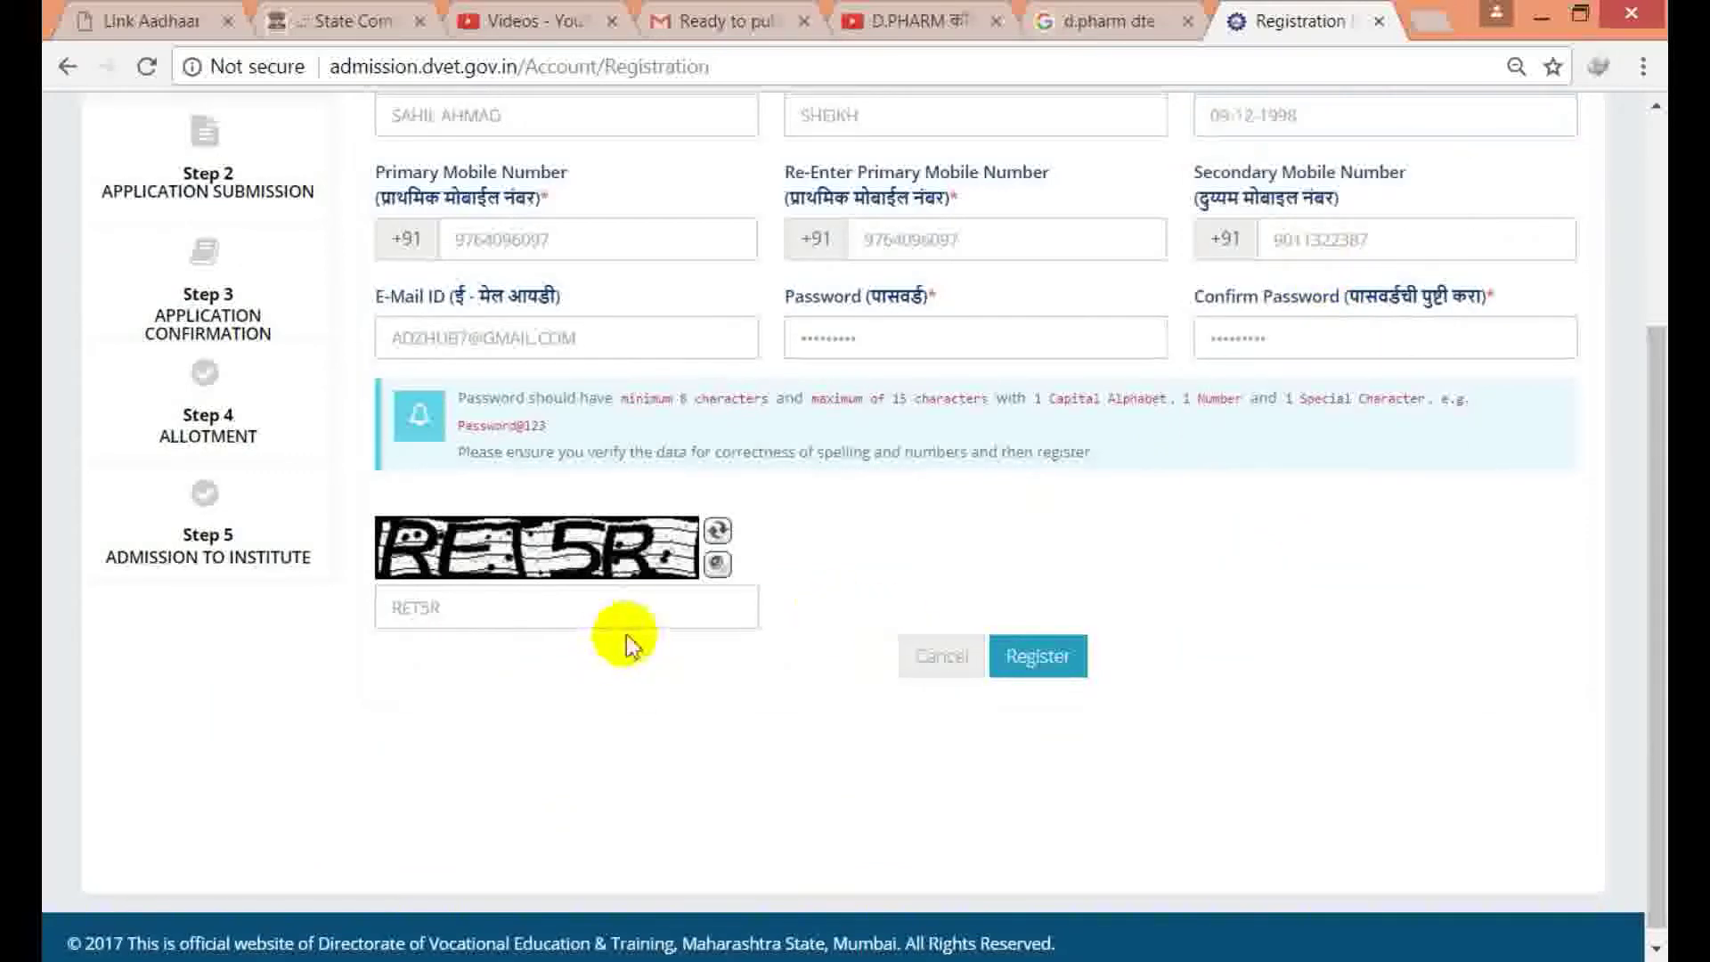
click(1030, 653)
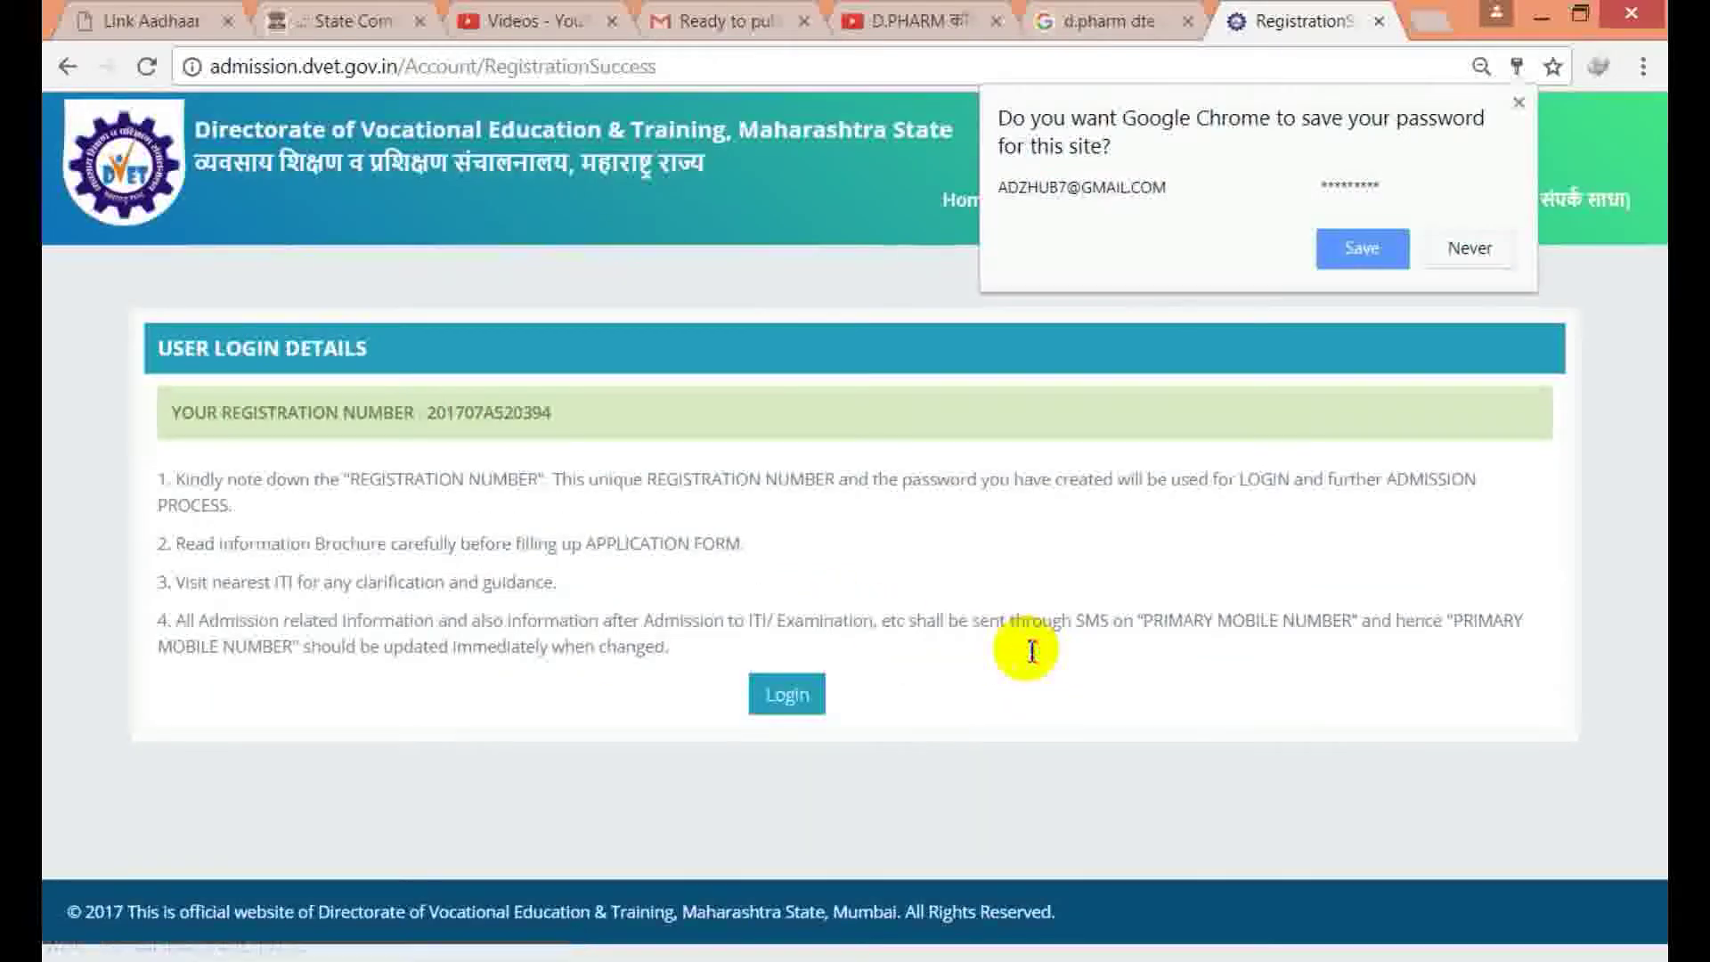
Decline saving the browser password, copy the new registration number and switch over to Word
drag(430, 416, 546, 408)
click(592, 408)
drag(427, 413, 553, 412)
key(ctrl+c)
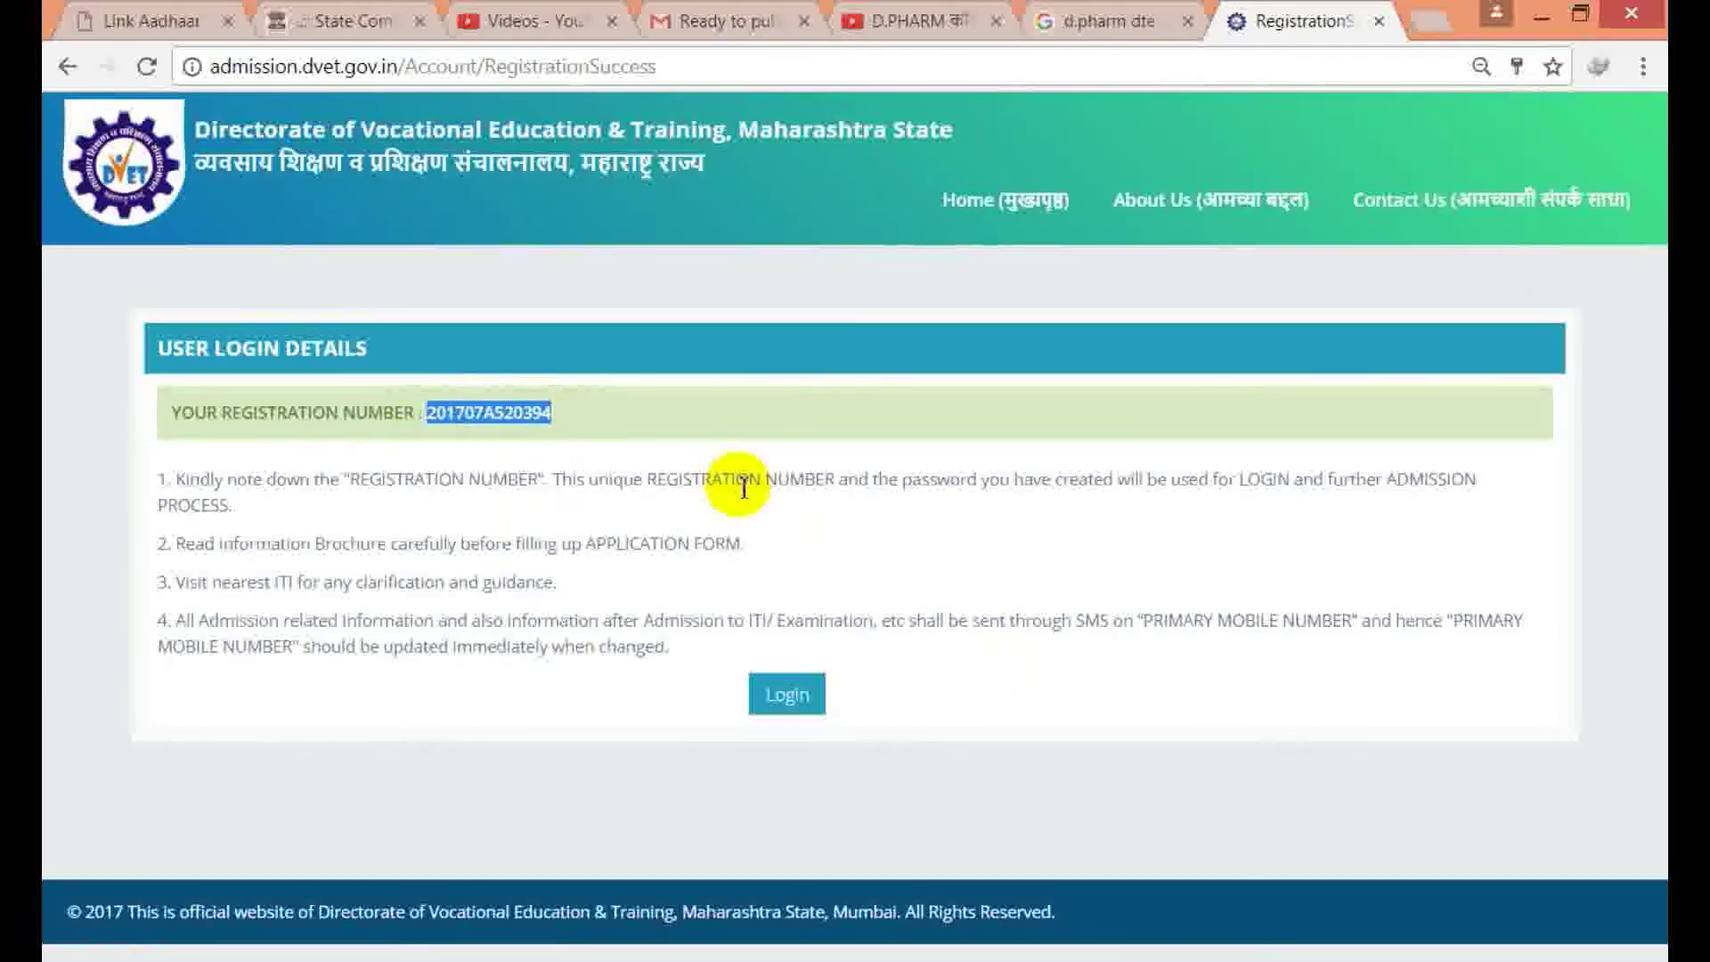
key(alt+Tab)
scroll(989, 632, down, 20)
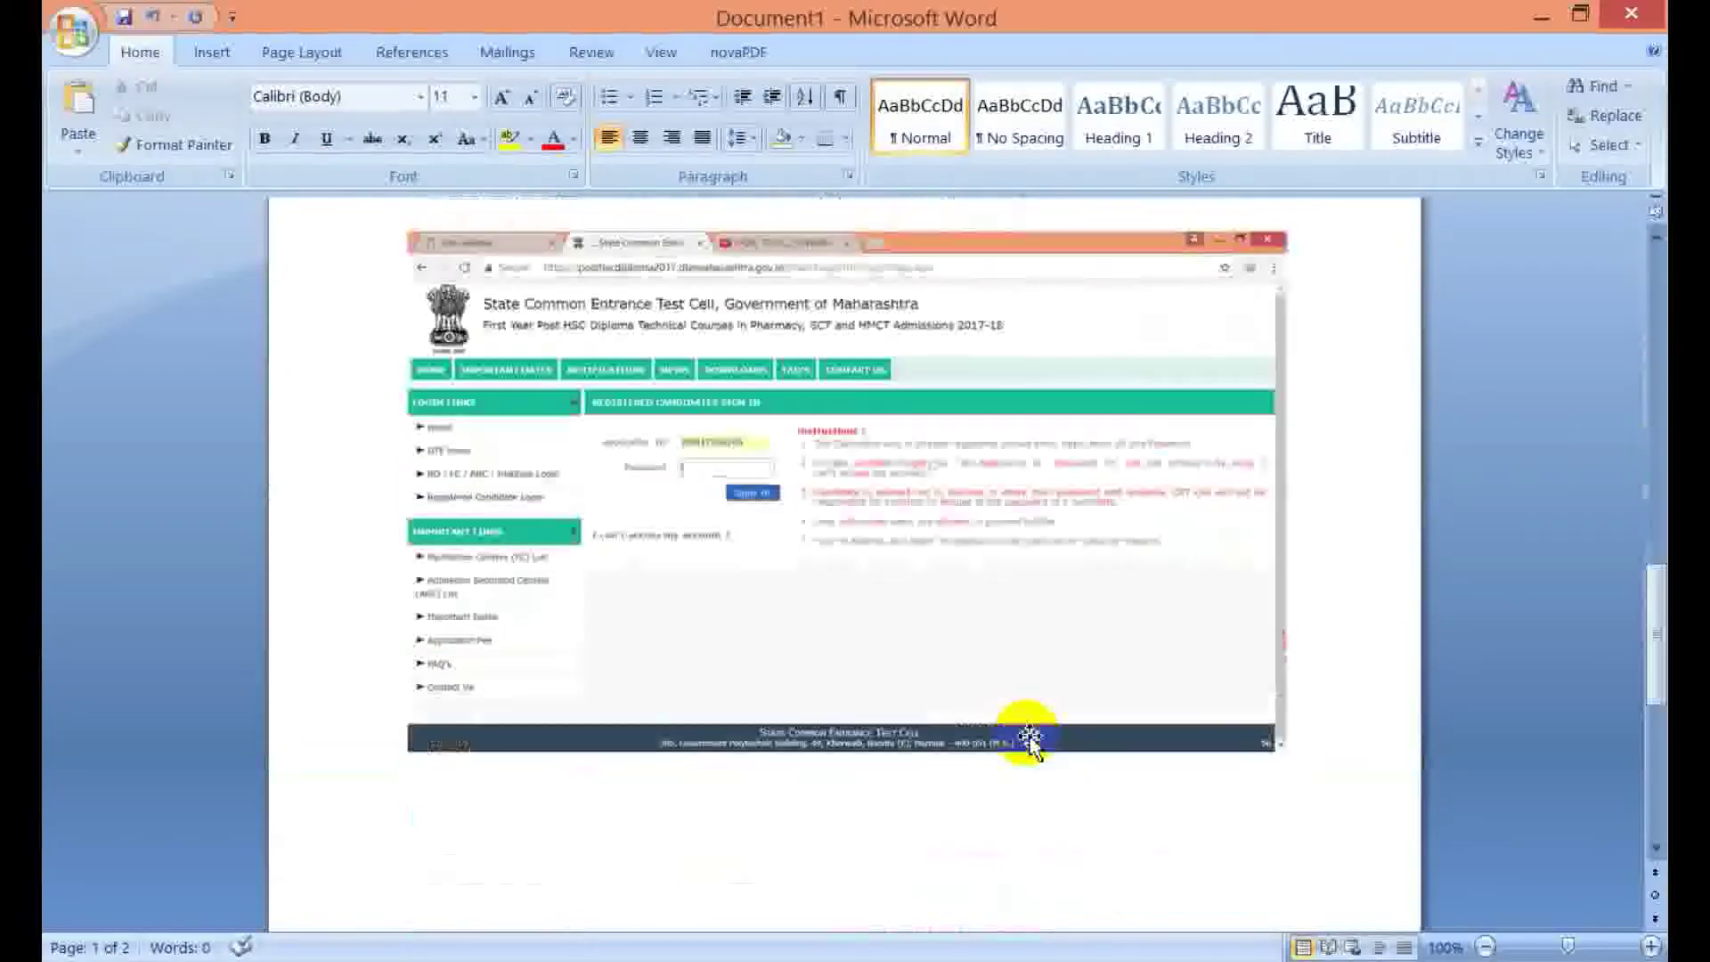
Paste the registration number below the screenshots and save the document under that number
click(659, 640)
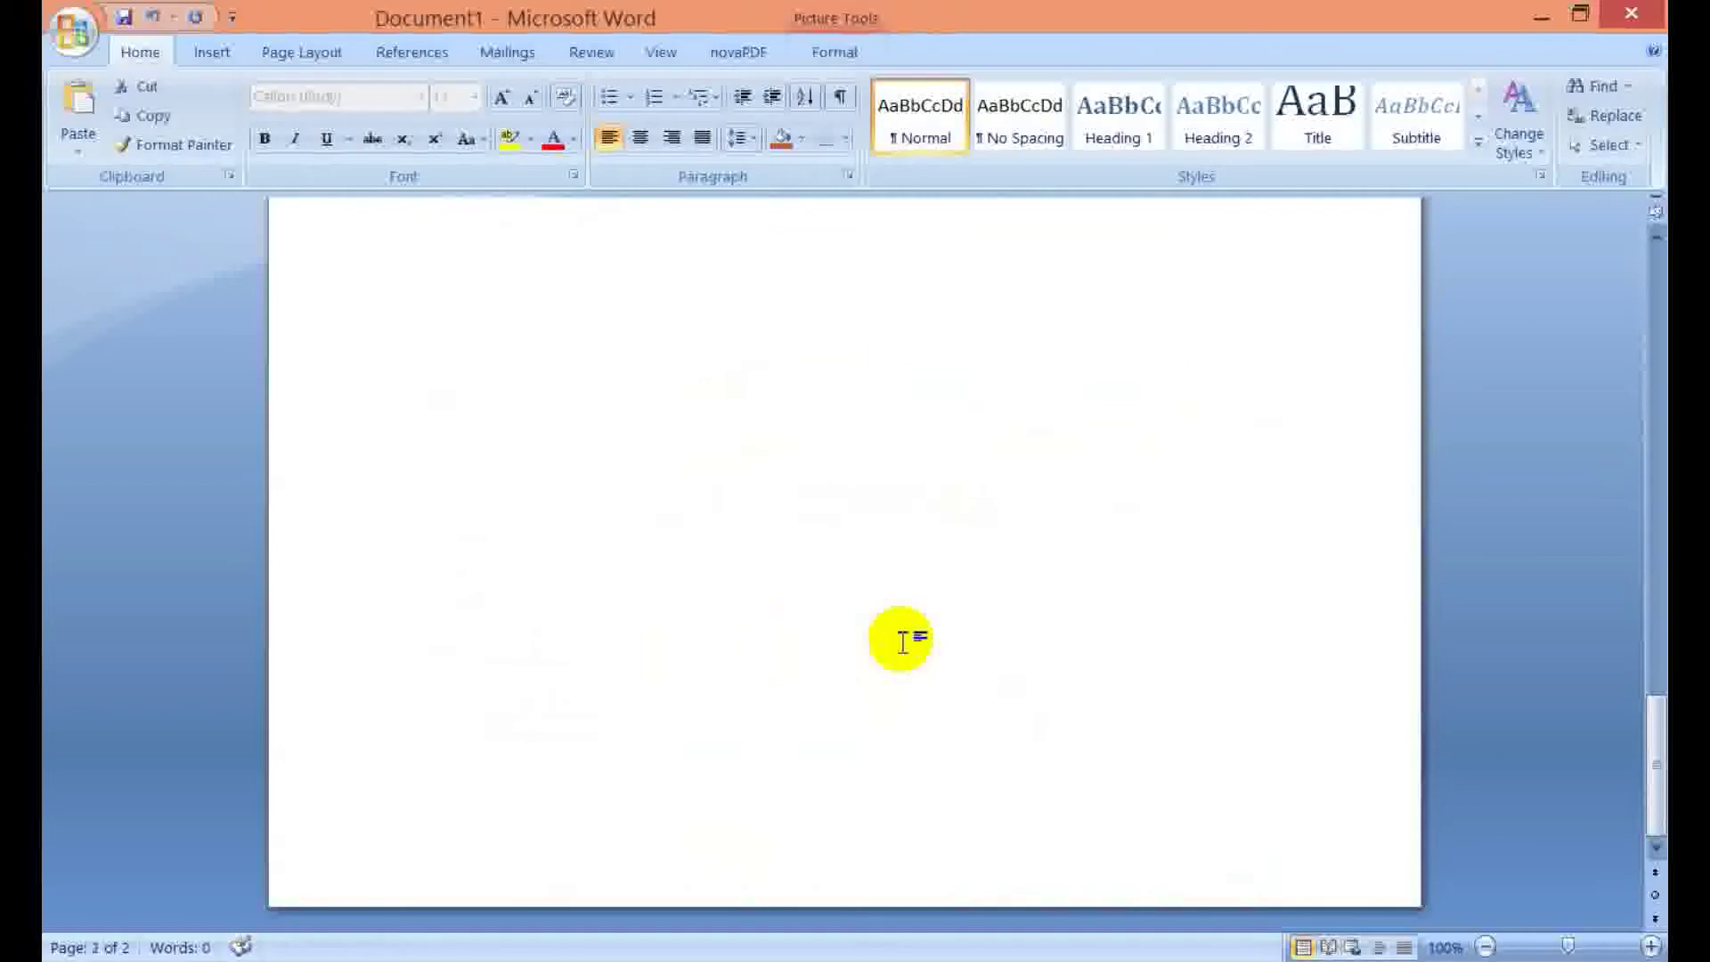
click(661, 616)
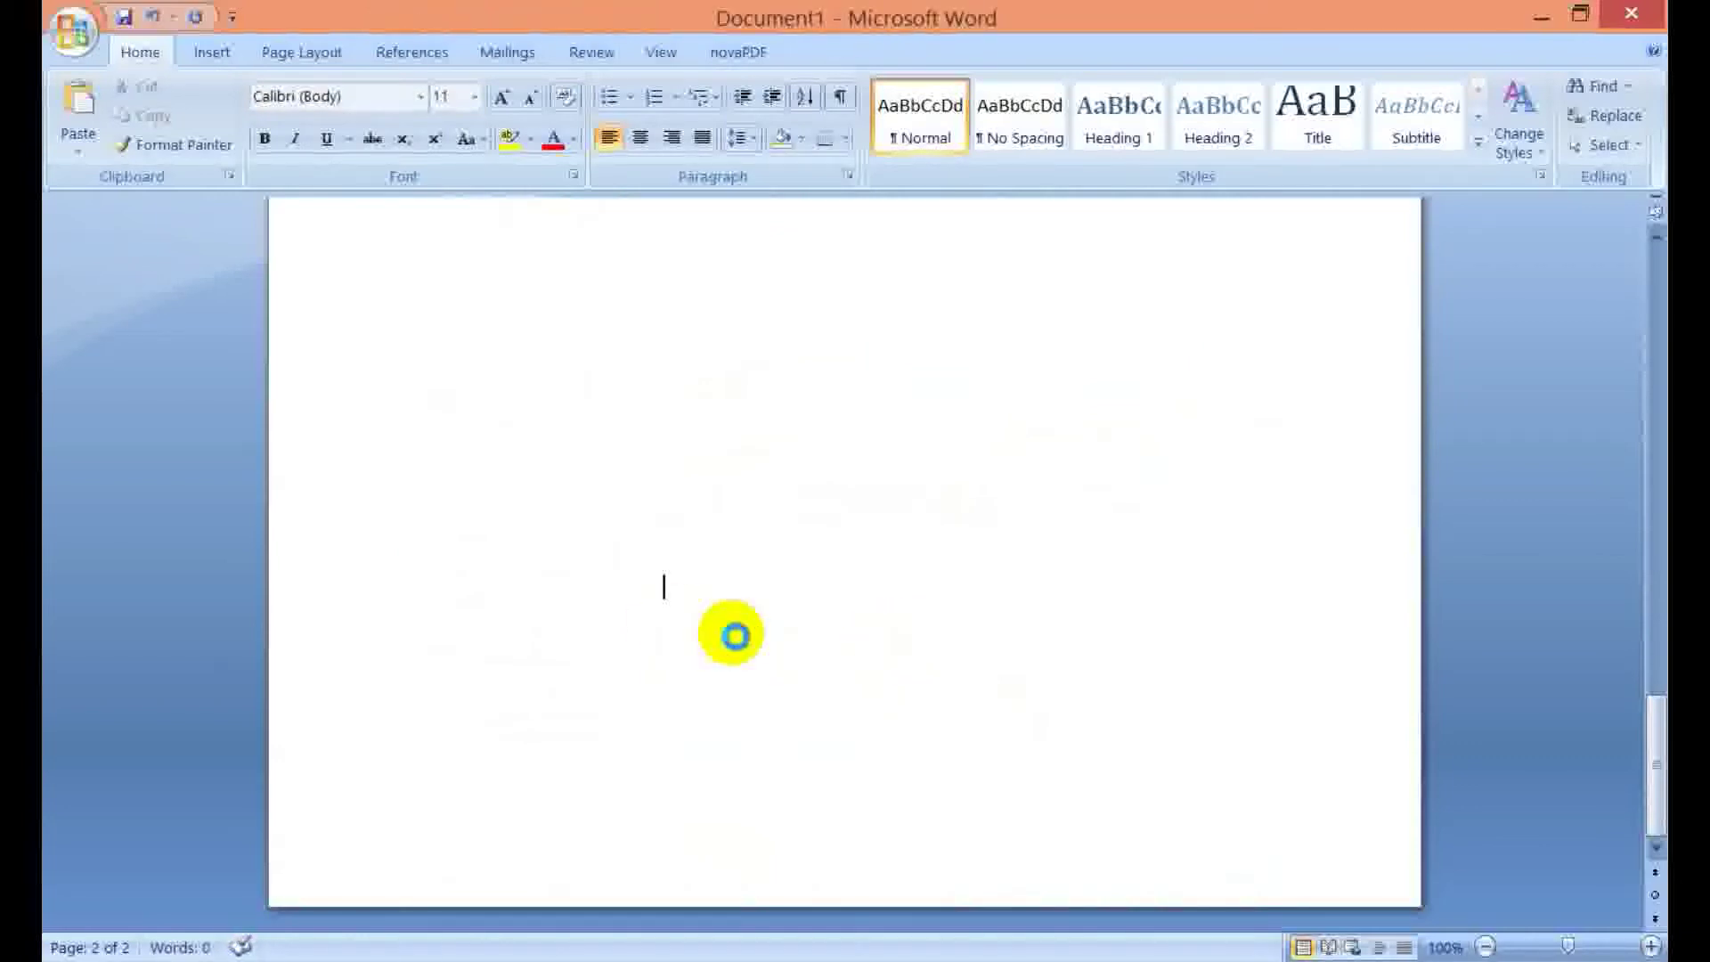
key(ctrl+v)
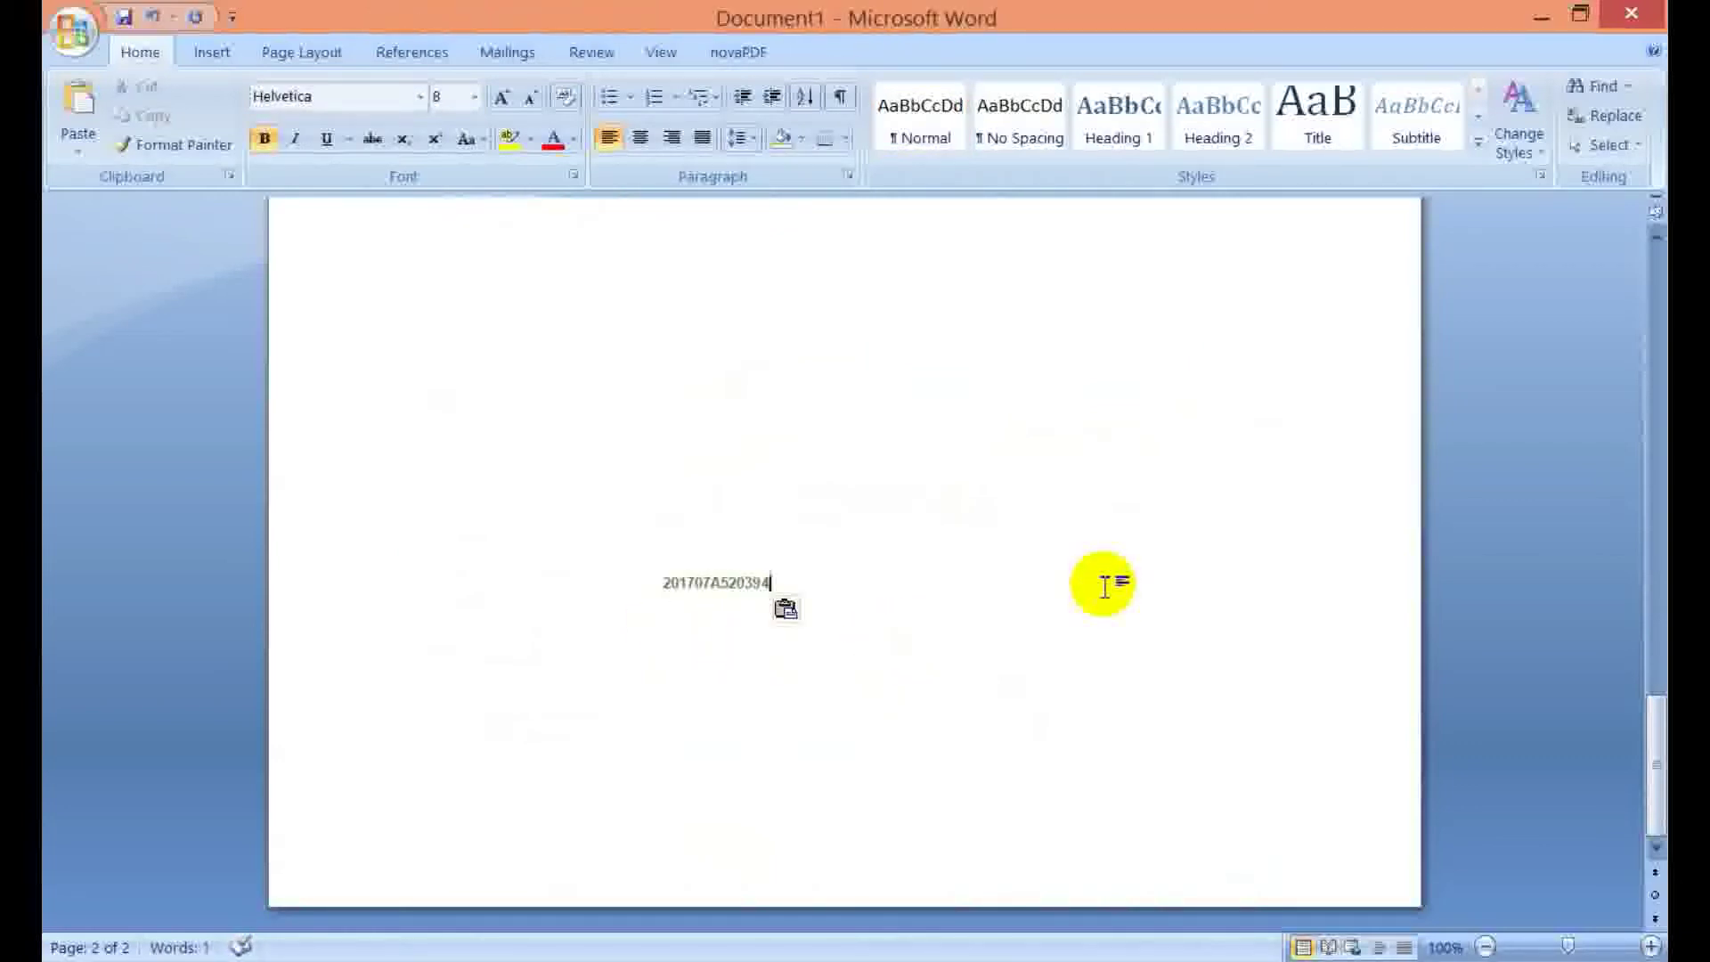
key(ctrl+s)
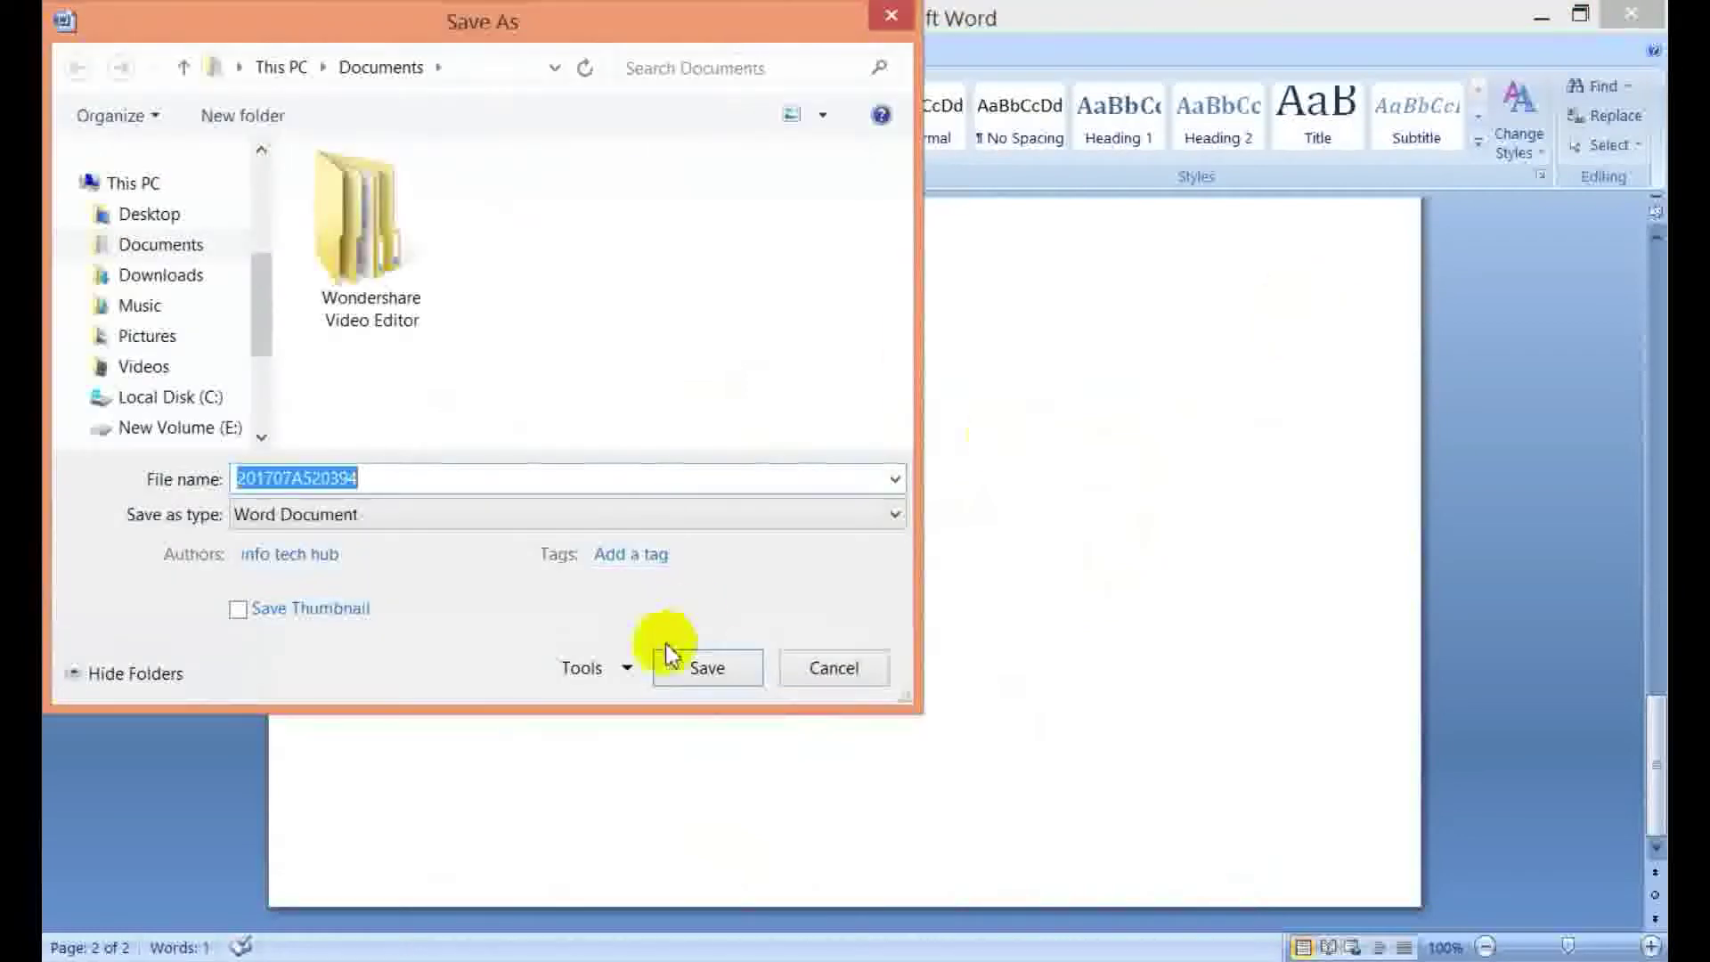
click(706, 670)
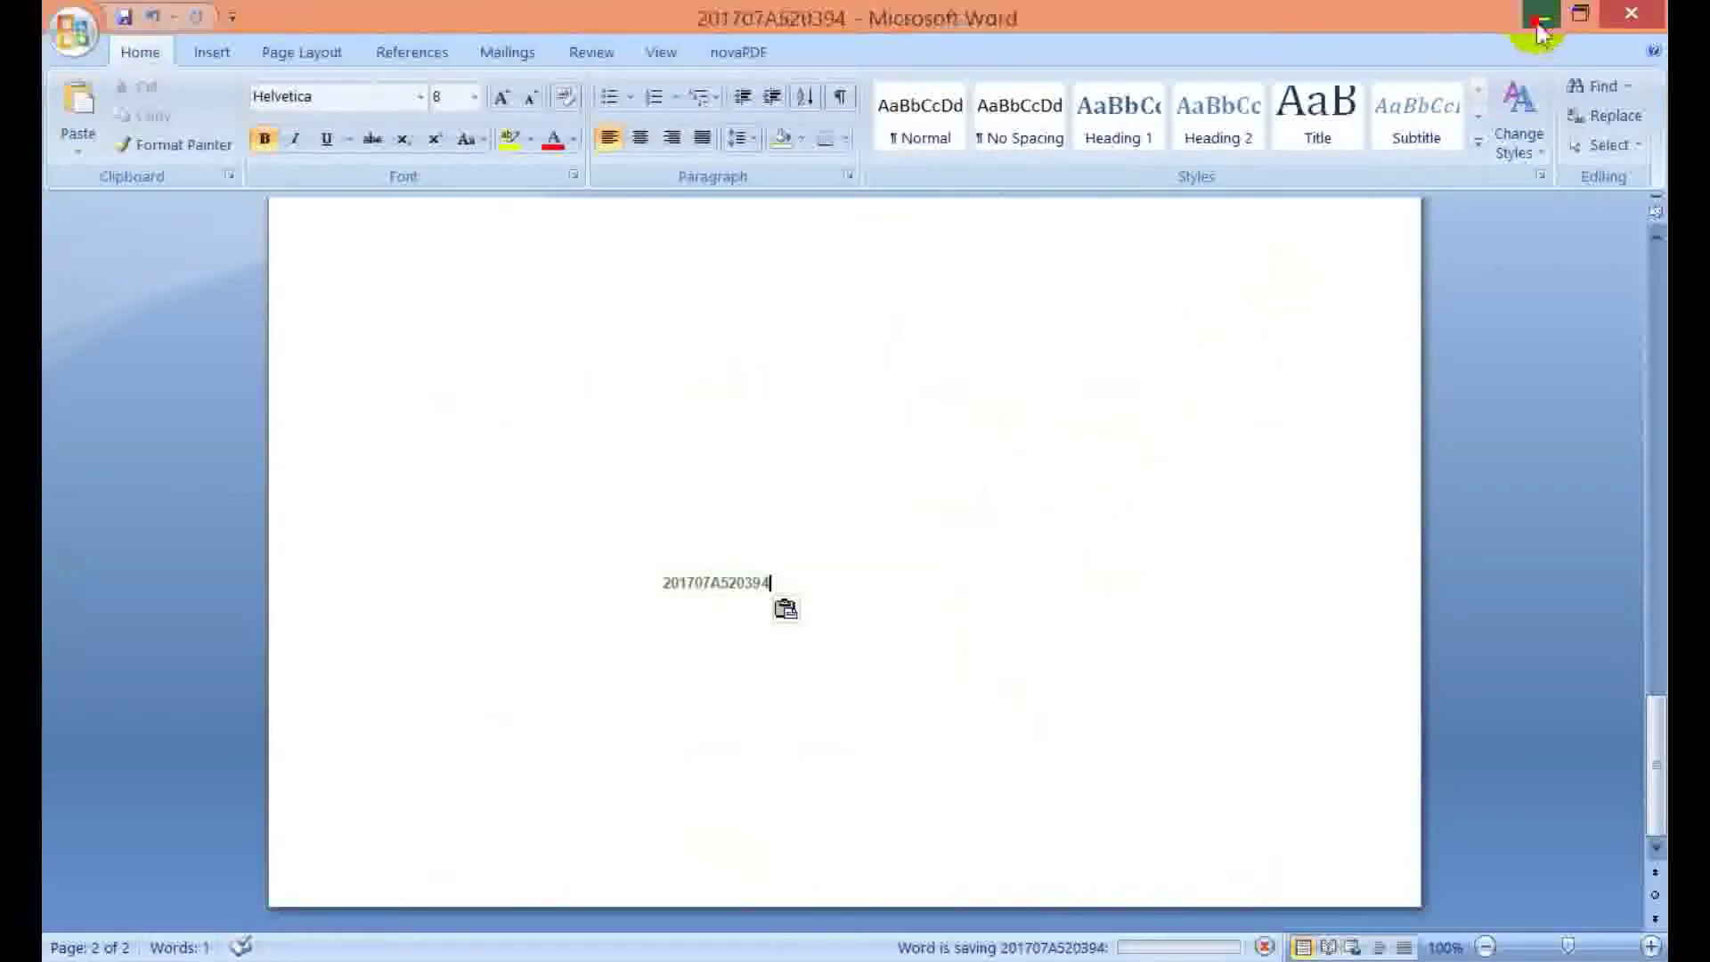
key(alt+Tab)
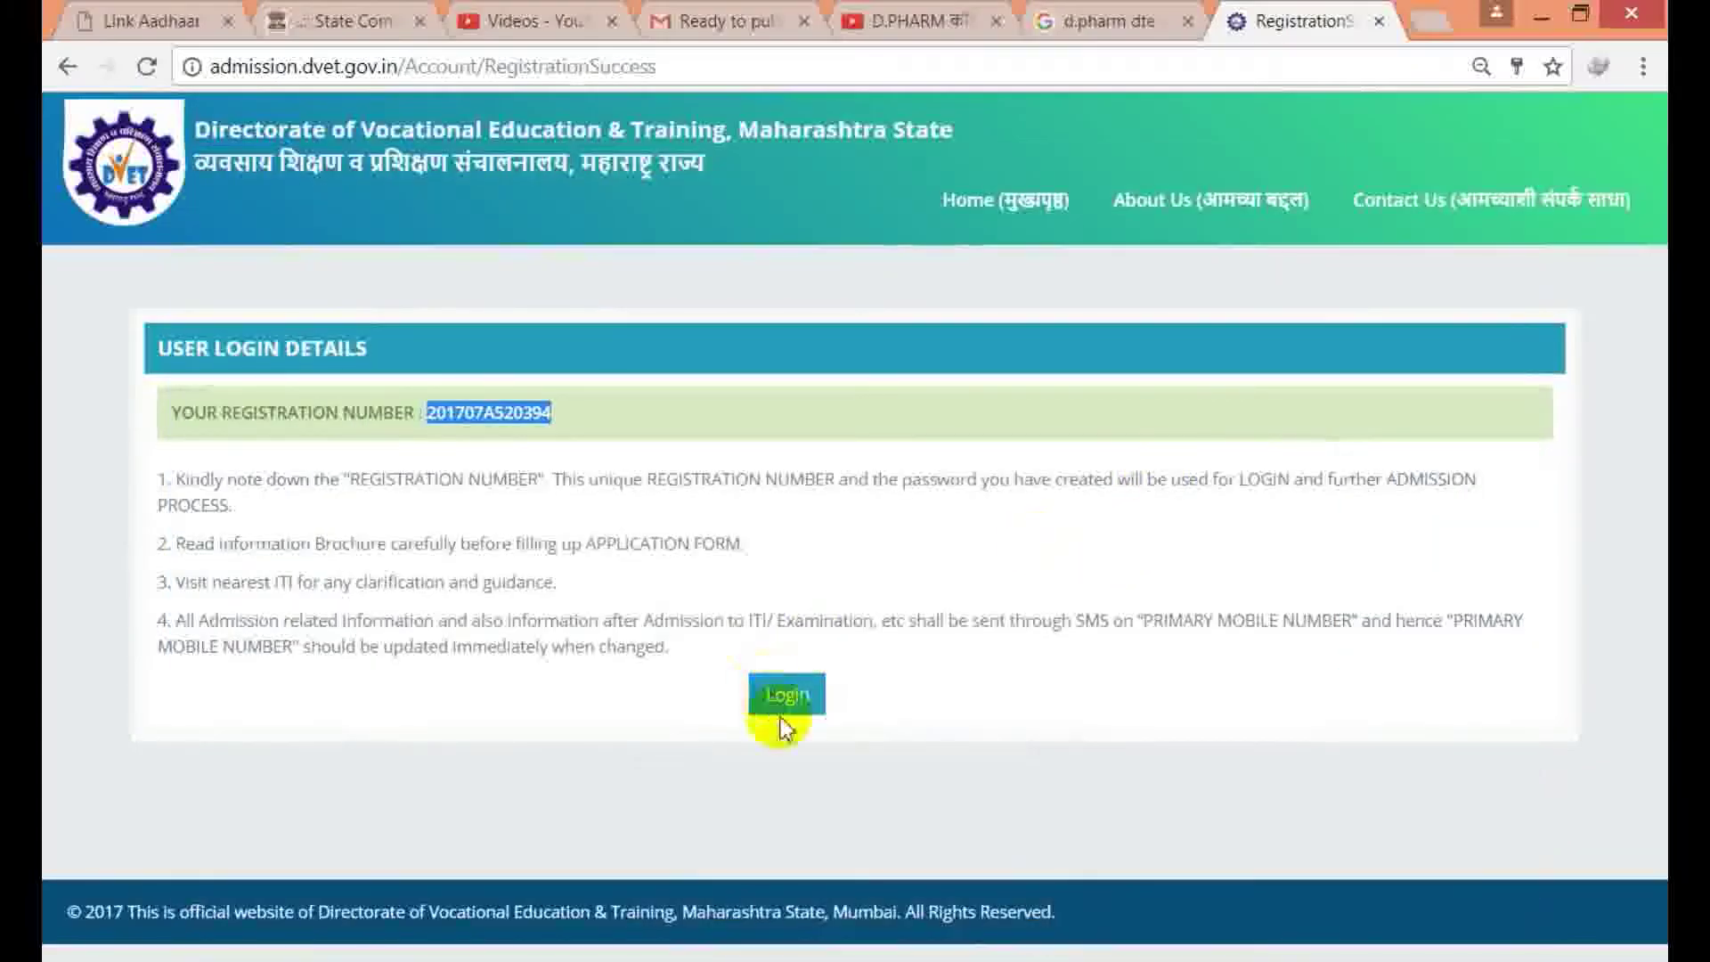
Log in with the pasted registration number, the account password and the captcha code
click(807, 715)
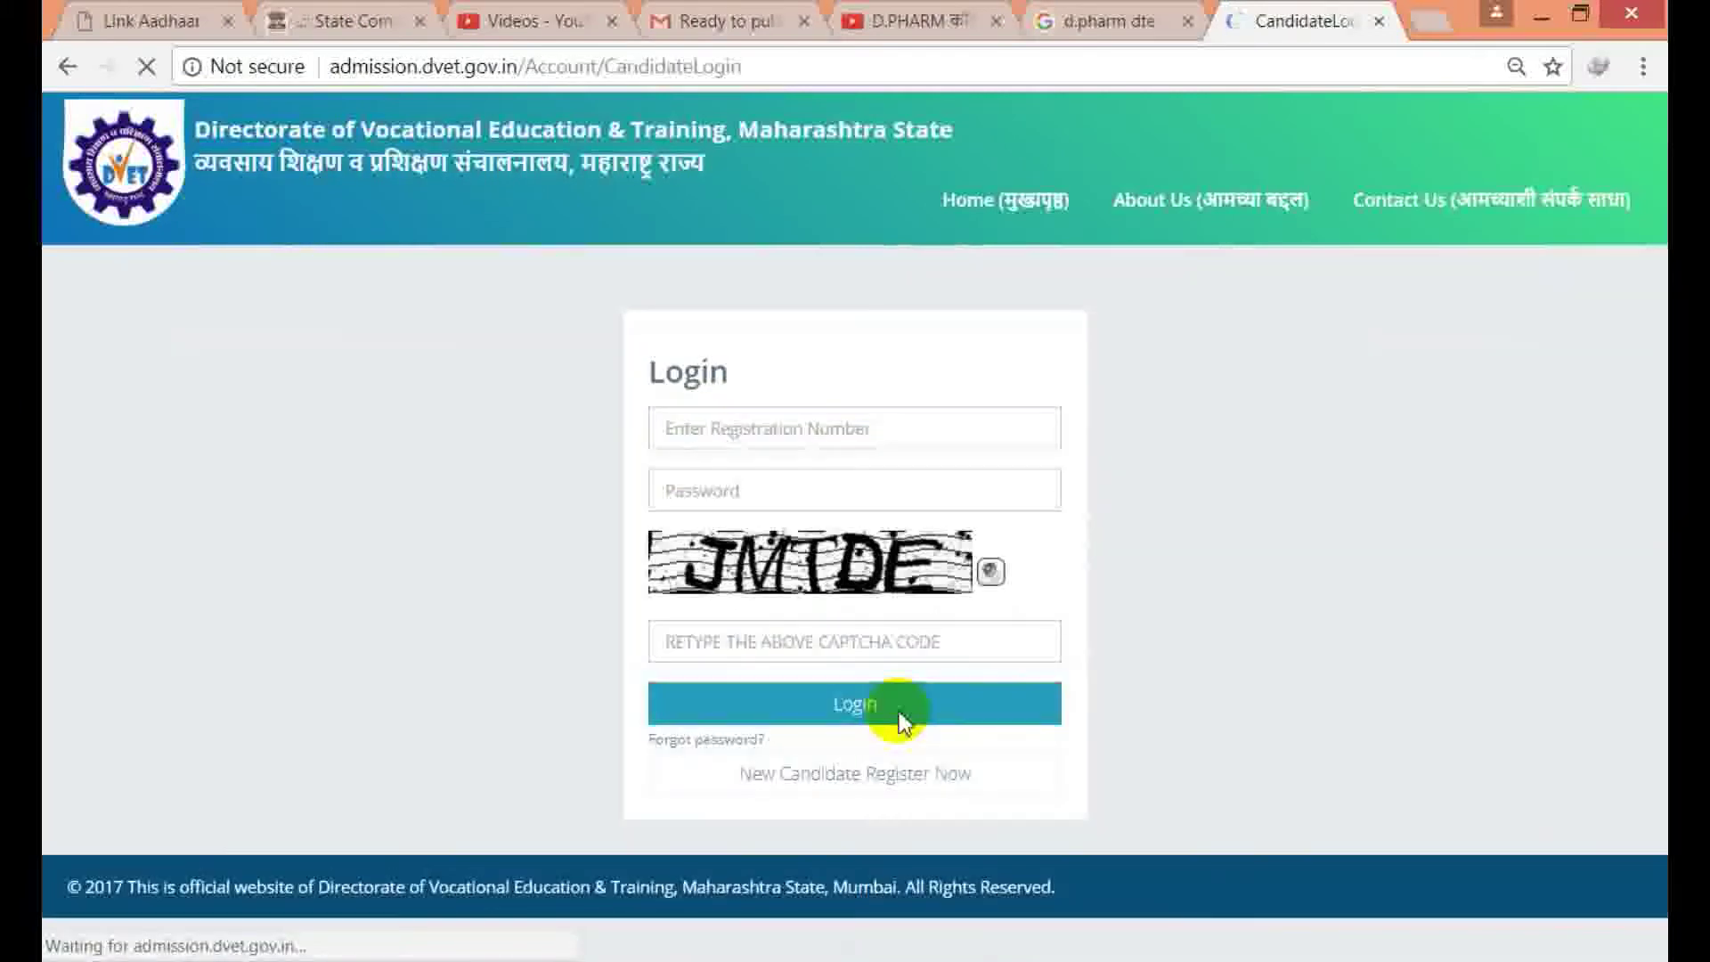
click(725, 431)
key(ctrl+v)
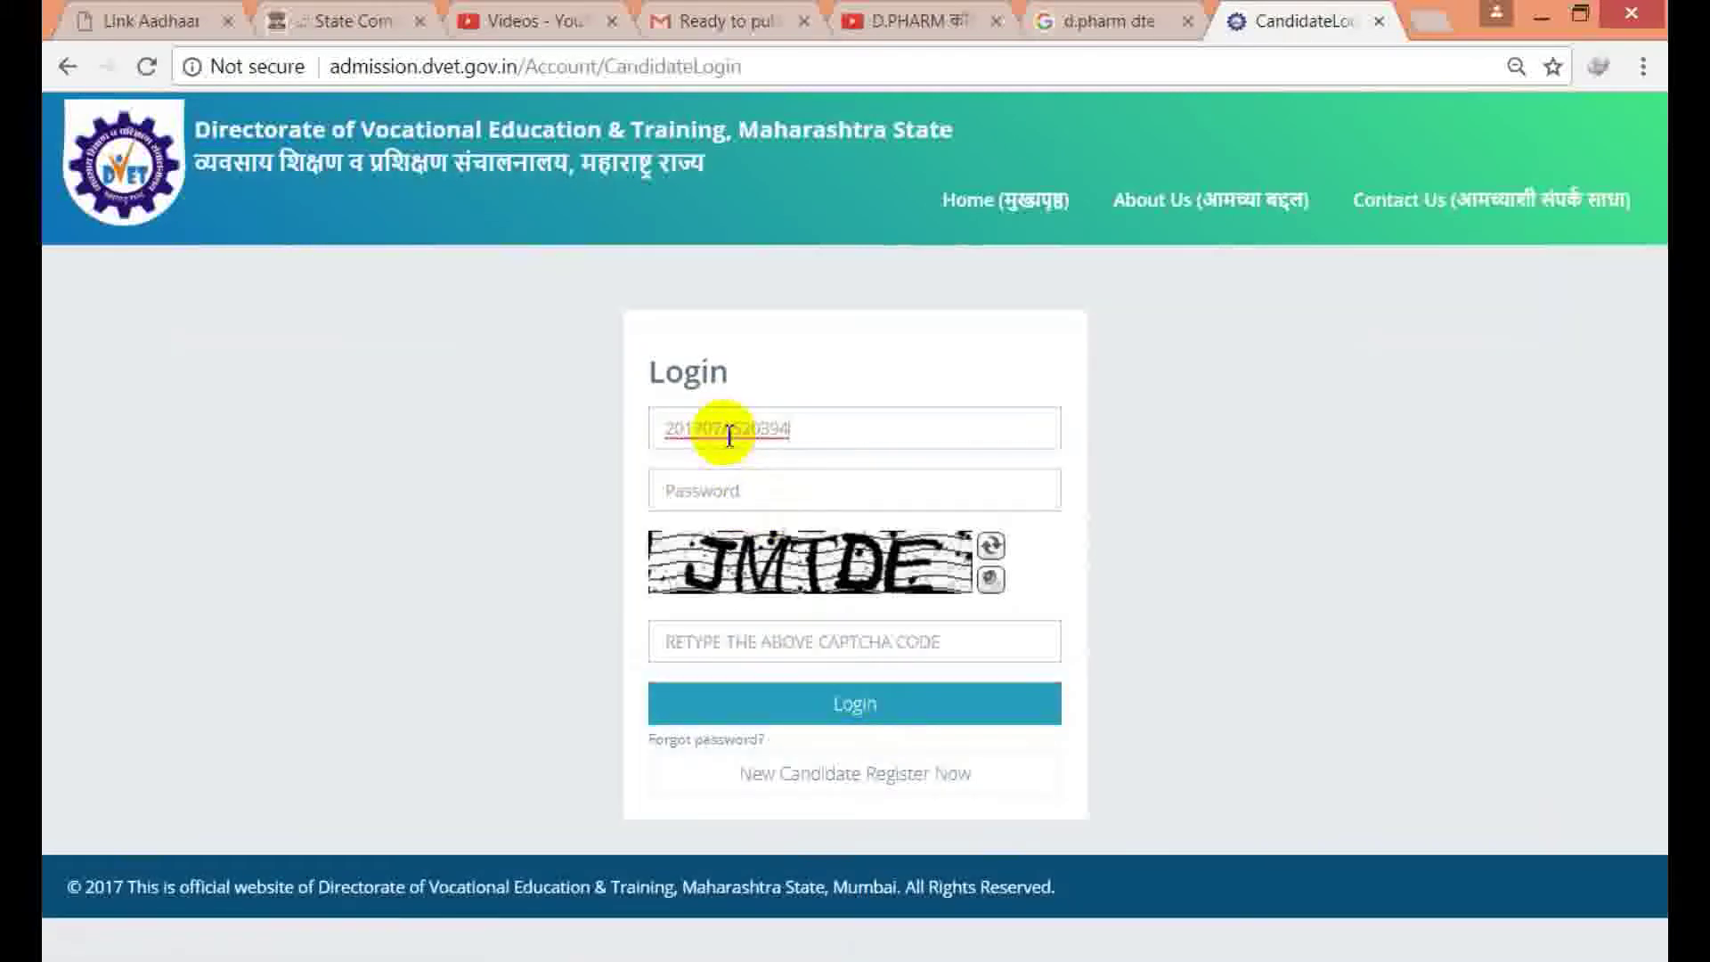
click(784, 494)
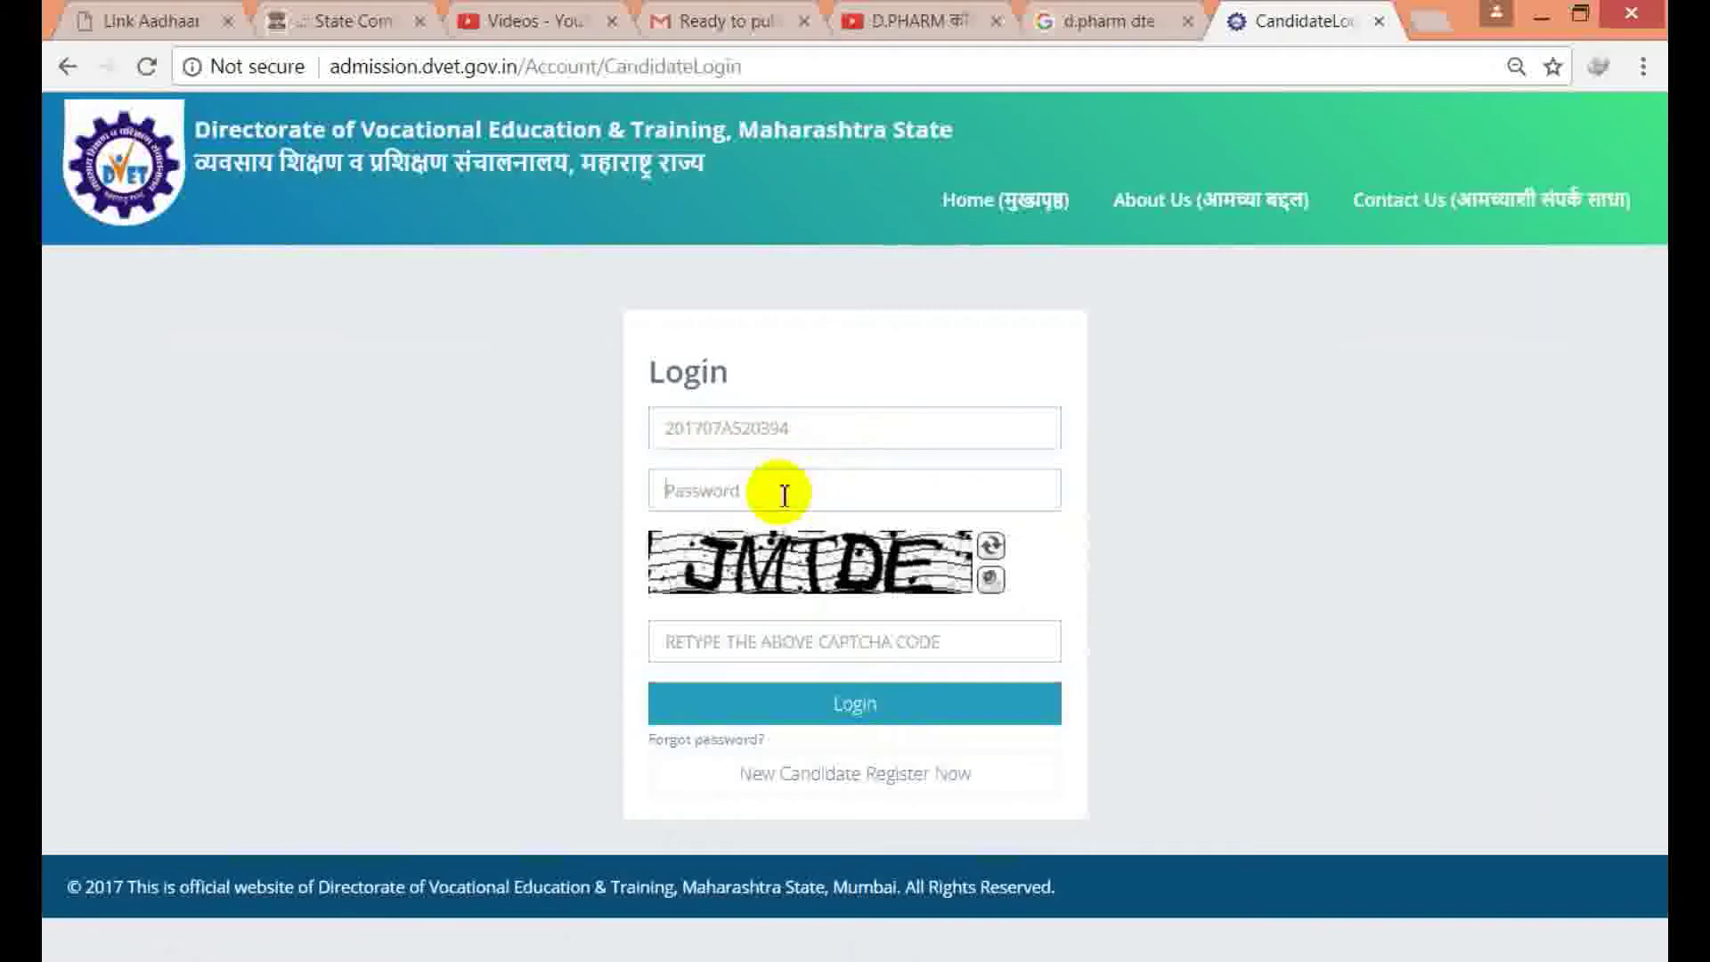
text(********)
click(735, 656)
text(J)
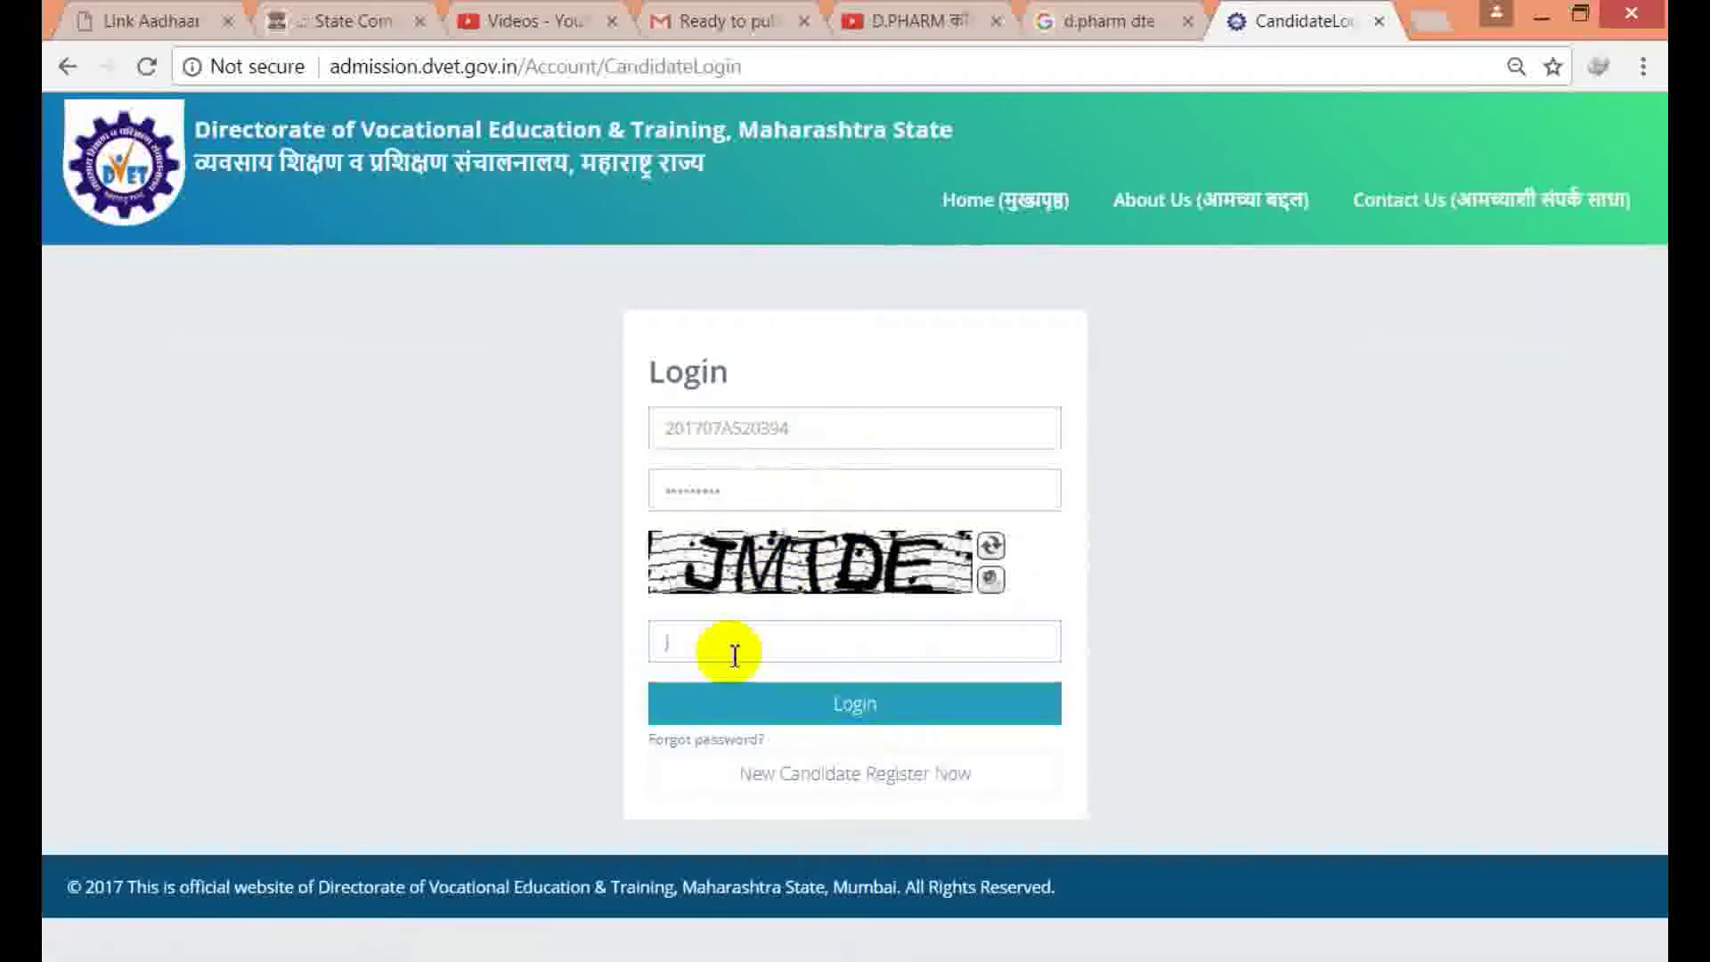
text(MTDE)
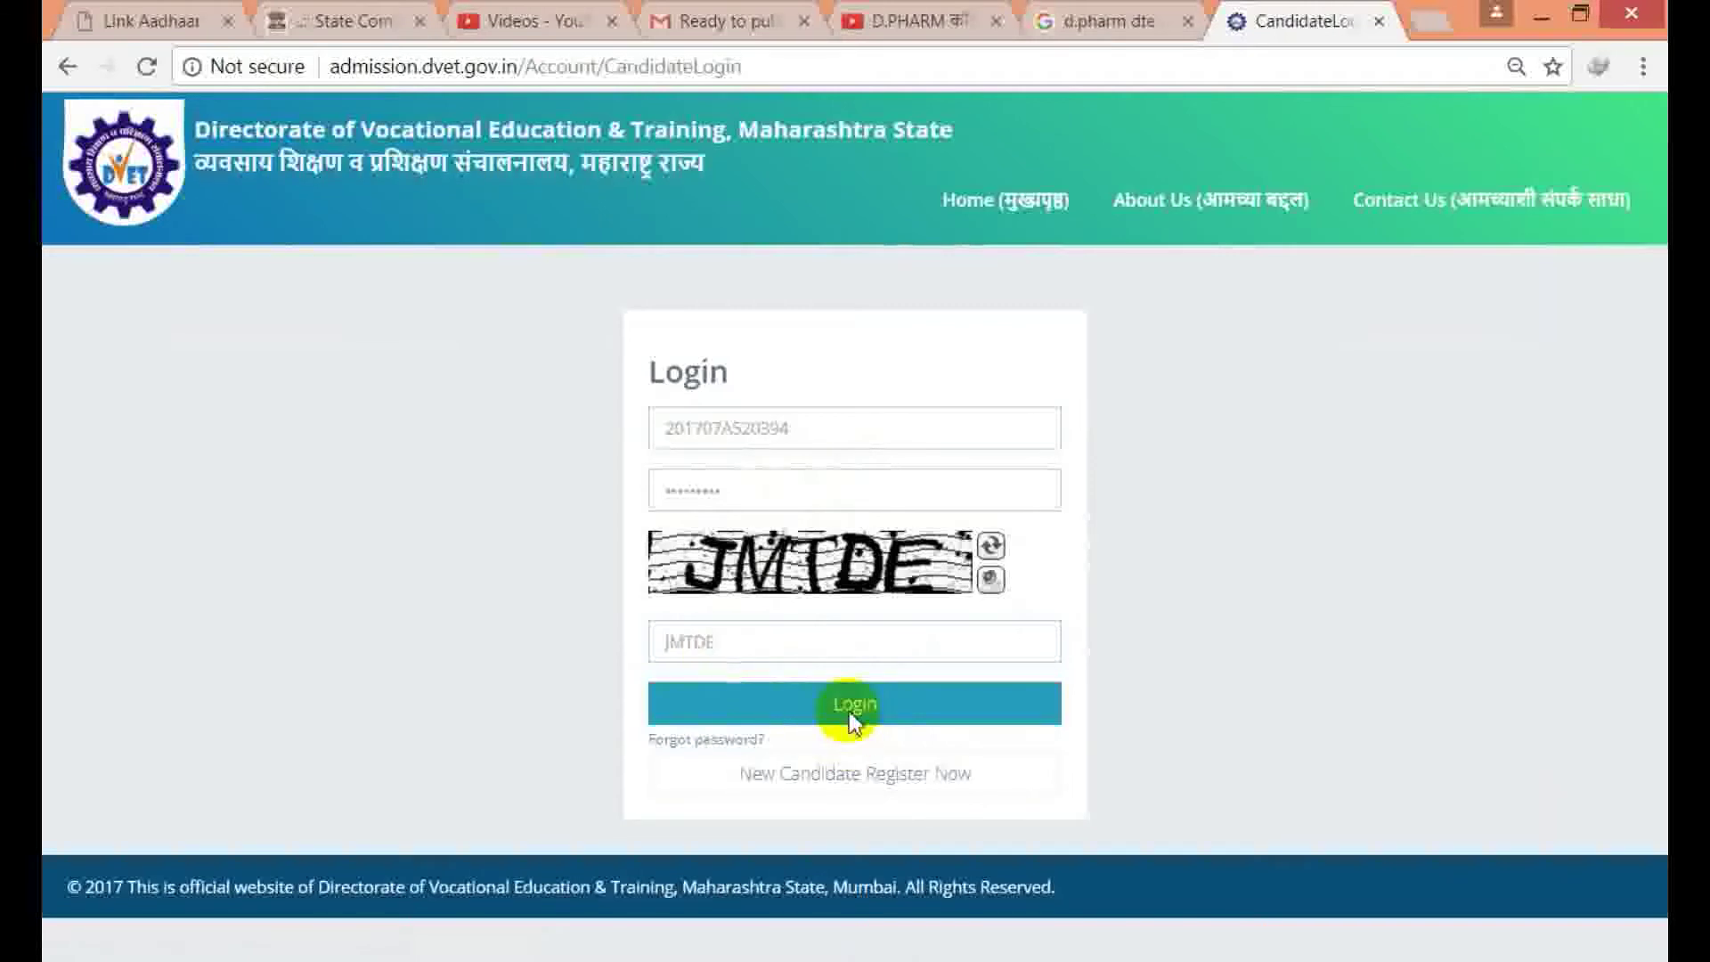
click(849, 710)
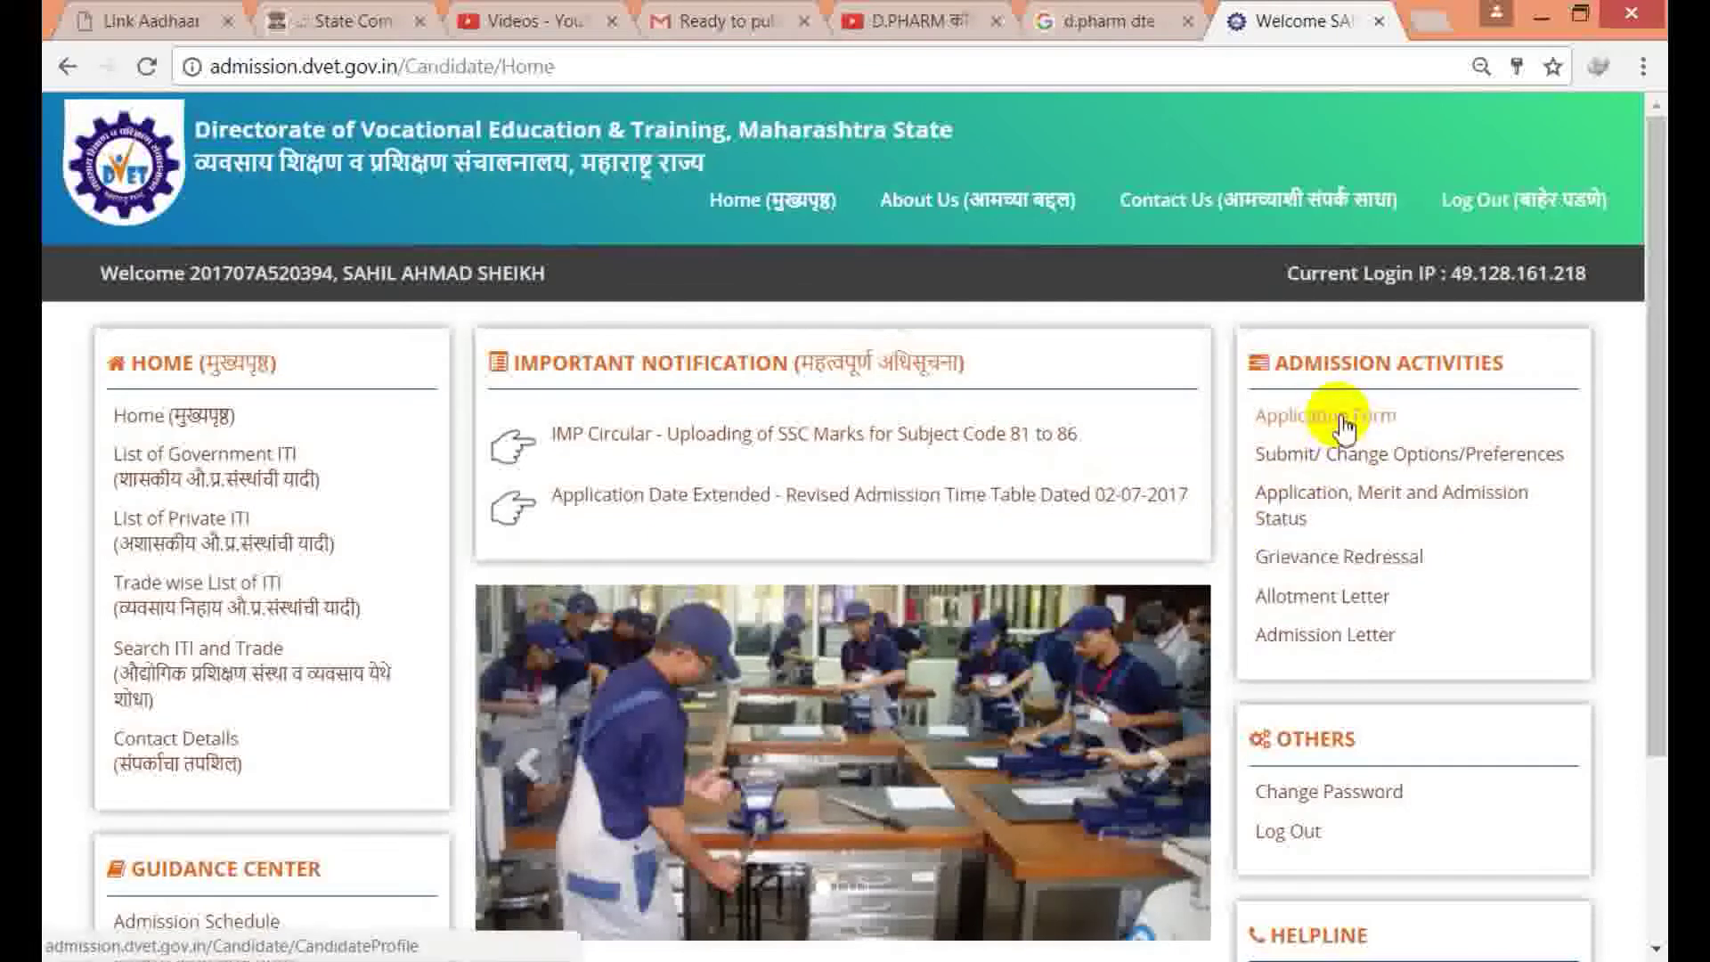
Open the application form and set gender to Male and mother tongue to Urdu
click(1311, 421)
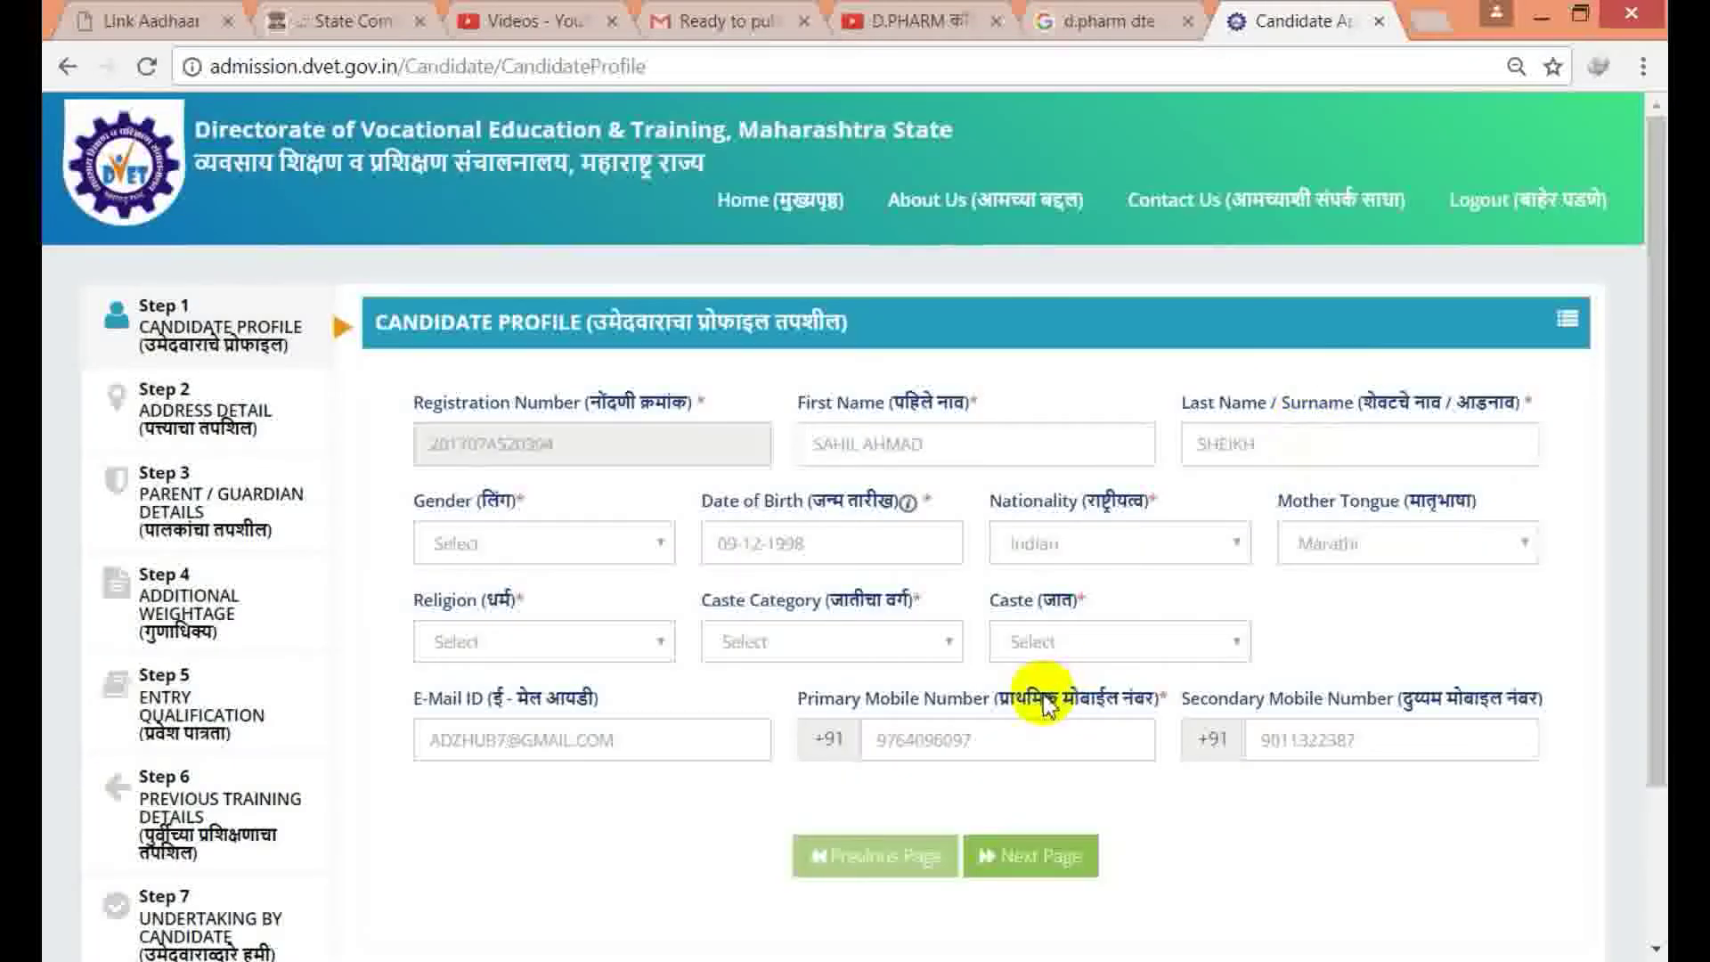
click(648, 552)
click(570, 624)
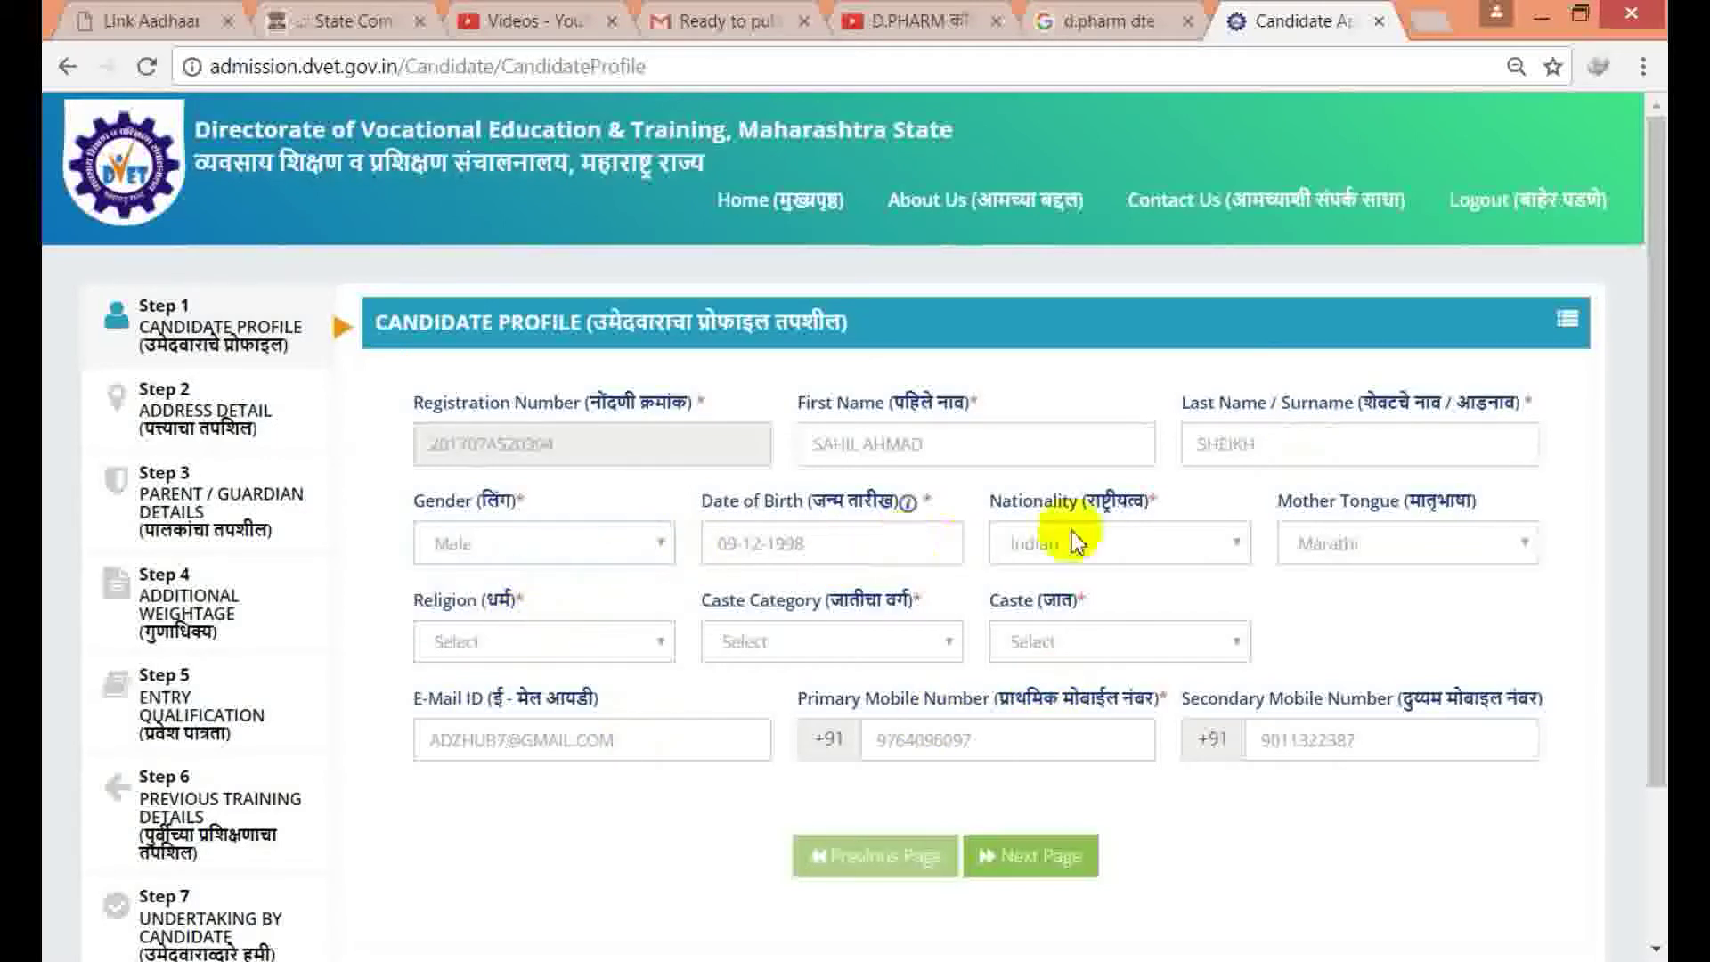
click(1446, 546)
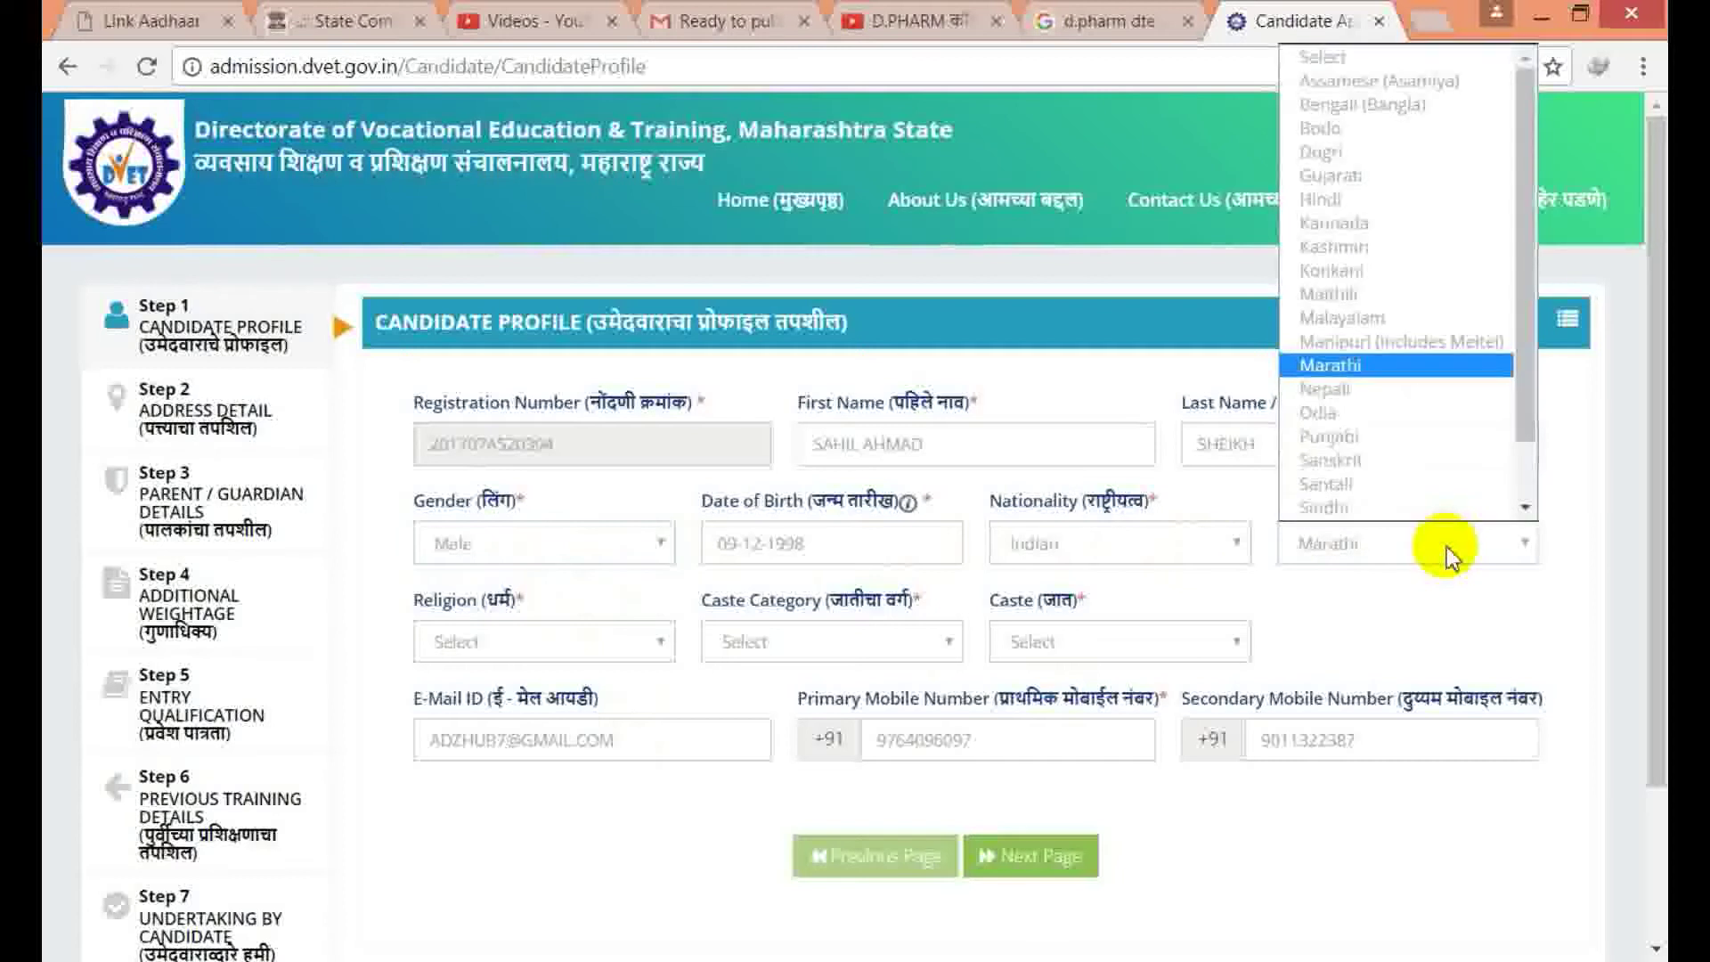
key(u)
click(1384, 503)
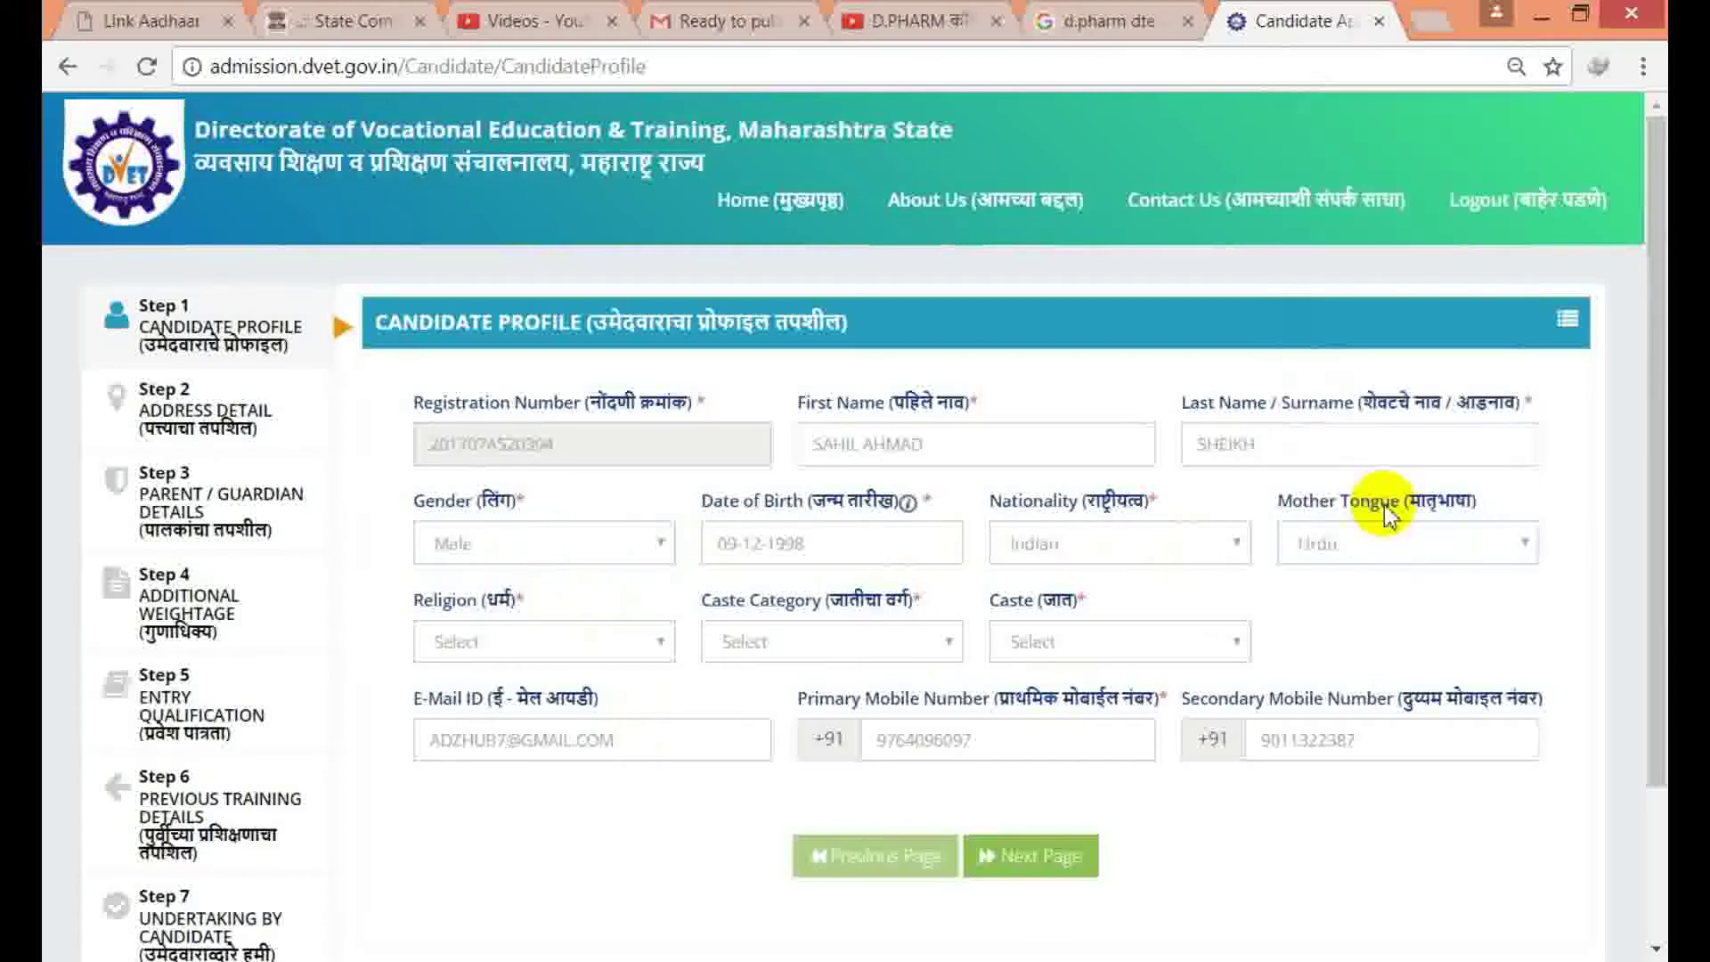
Set religion Muslim, category Open and caste MUSILM, then go to address details
click(546, 646)
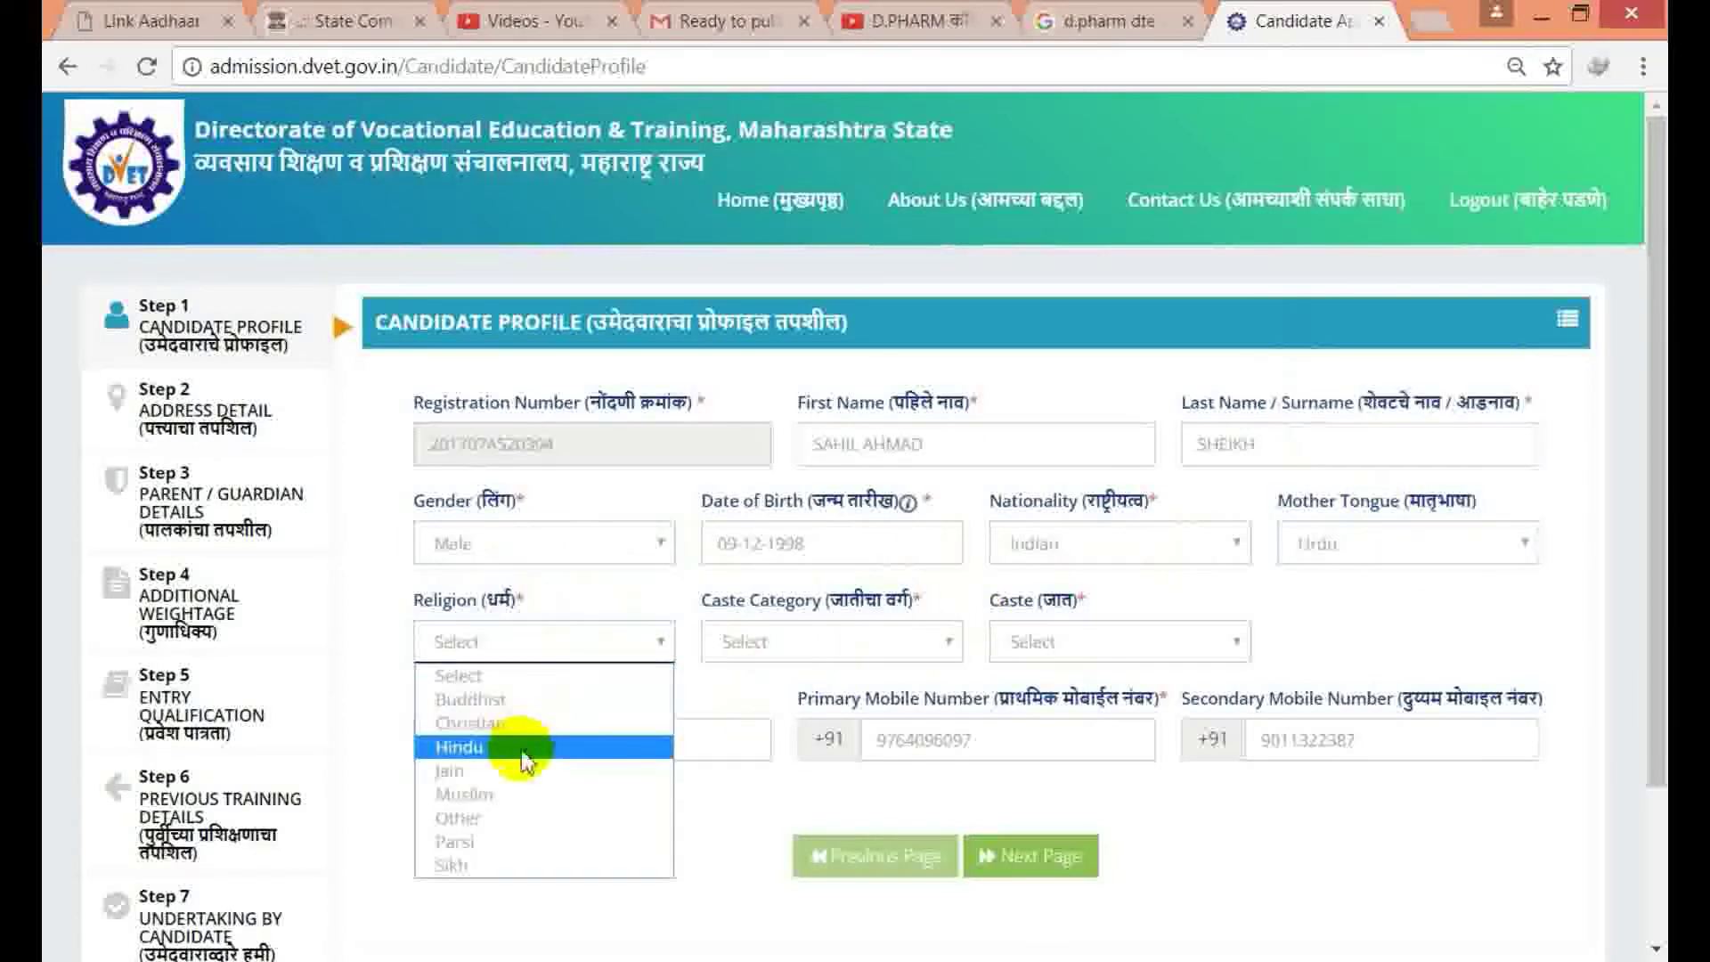
click(517, 795)
click(819, 644)
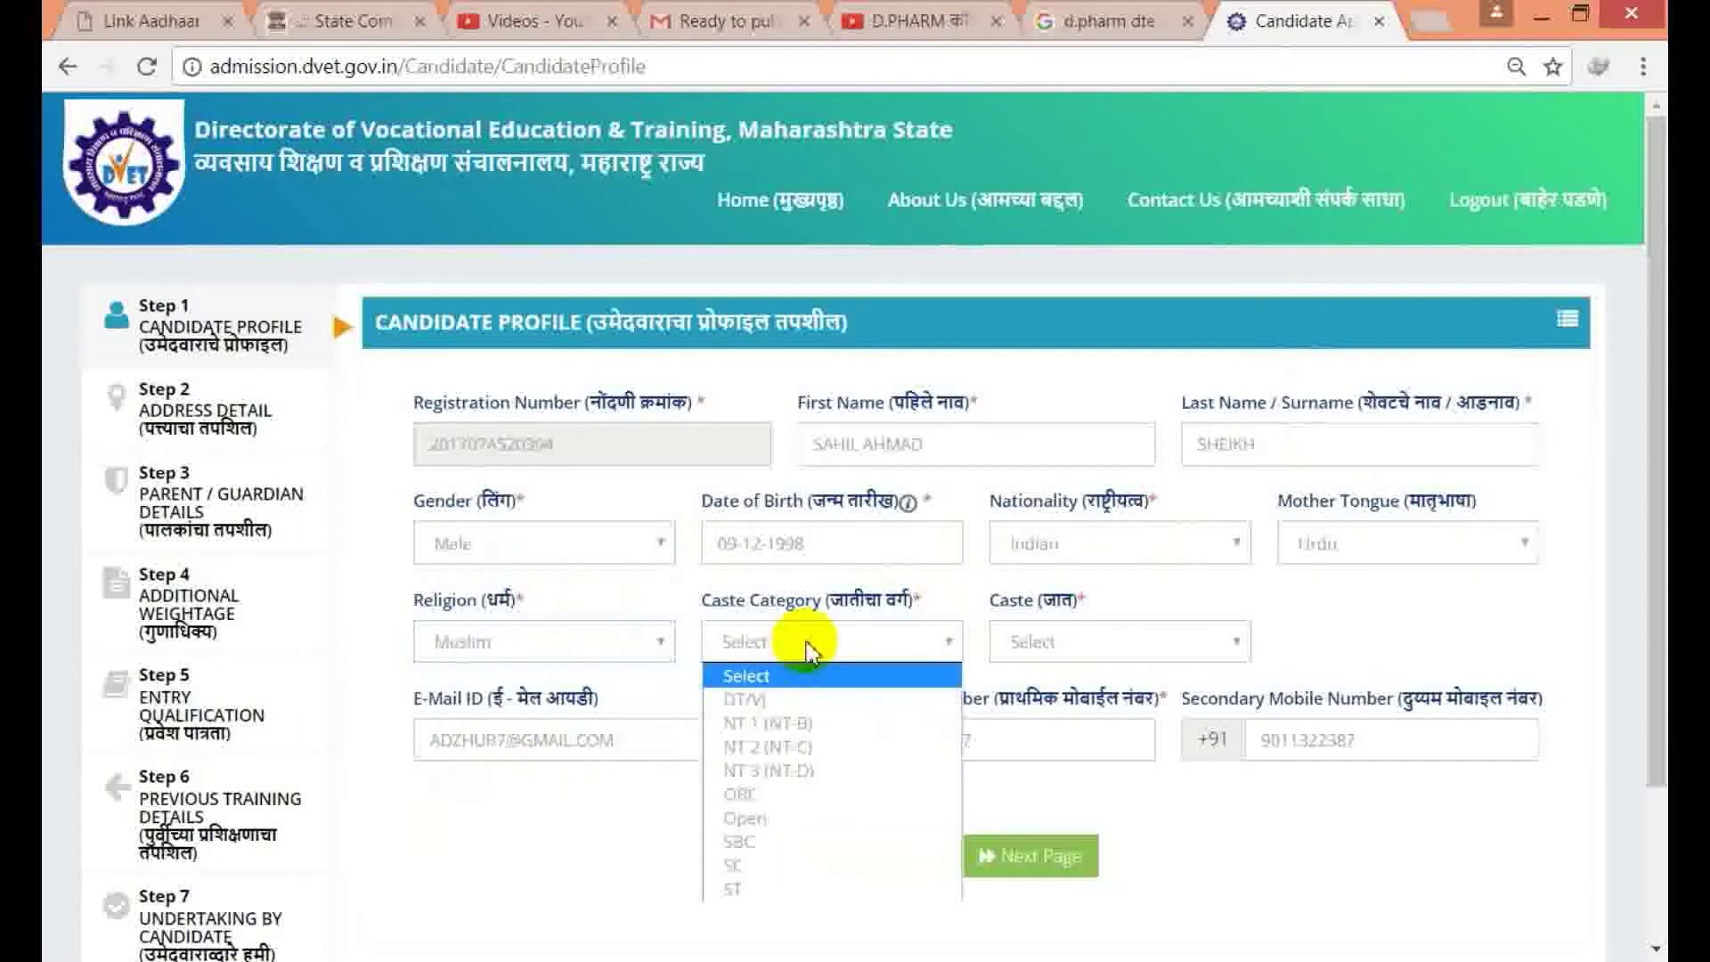
click(763, 816)
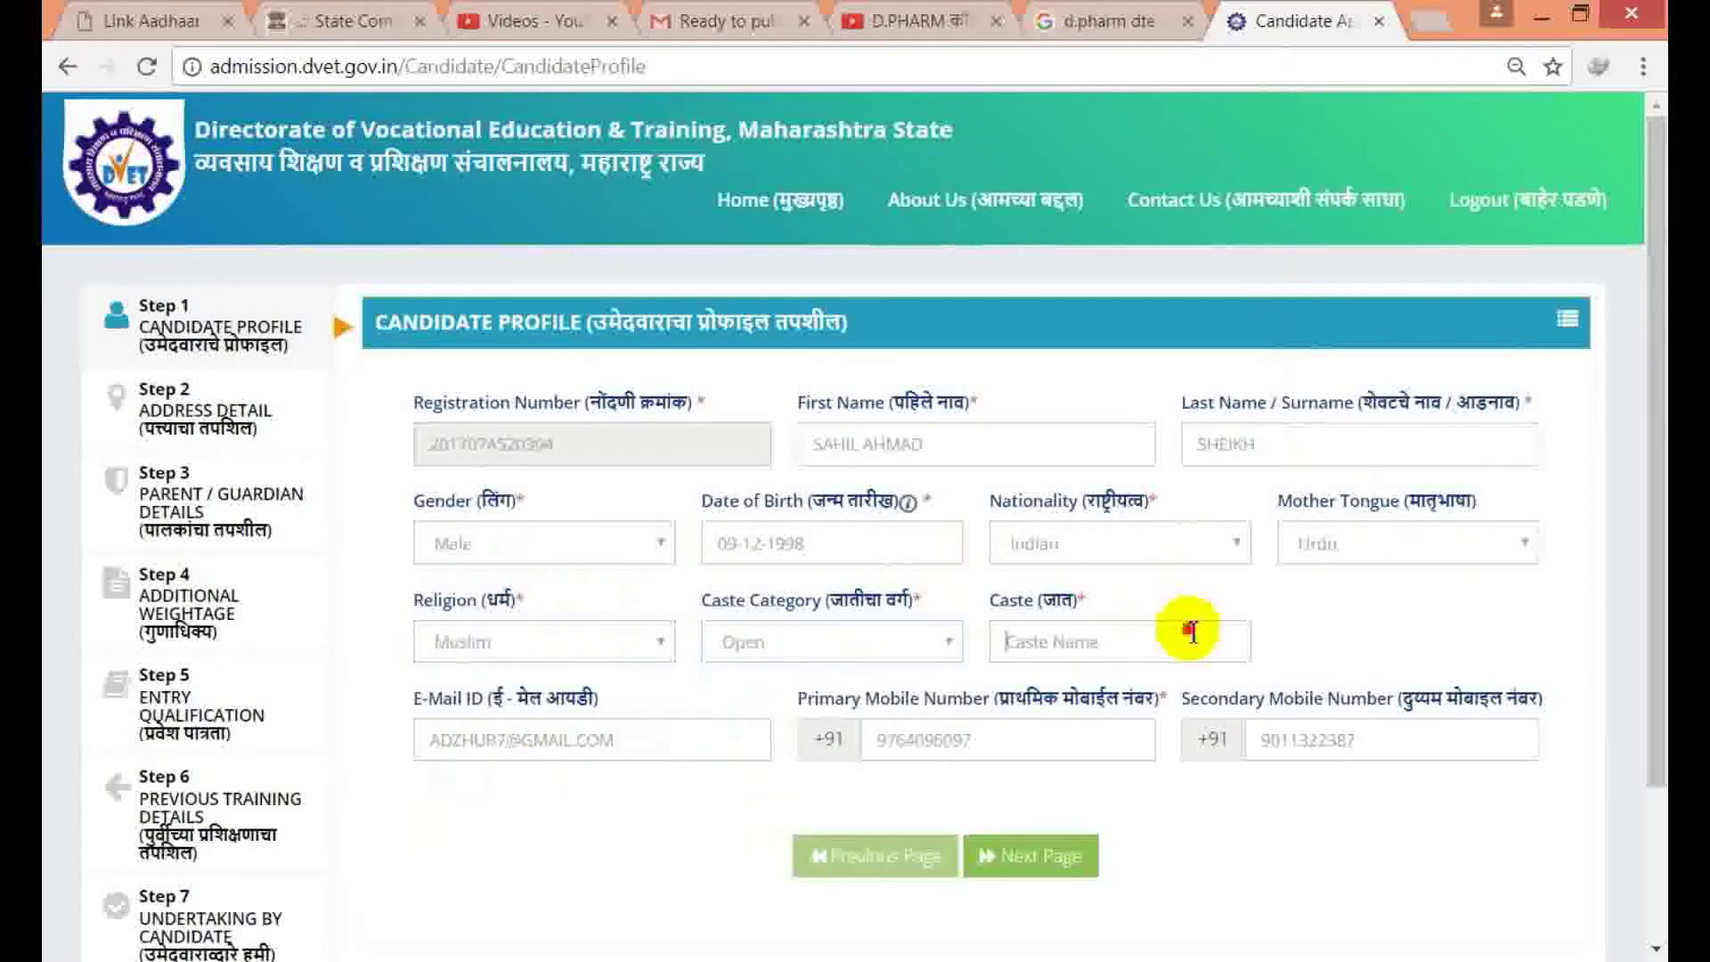
click(1194, 632)
text(MUI)
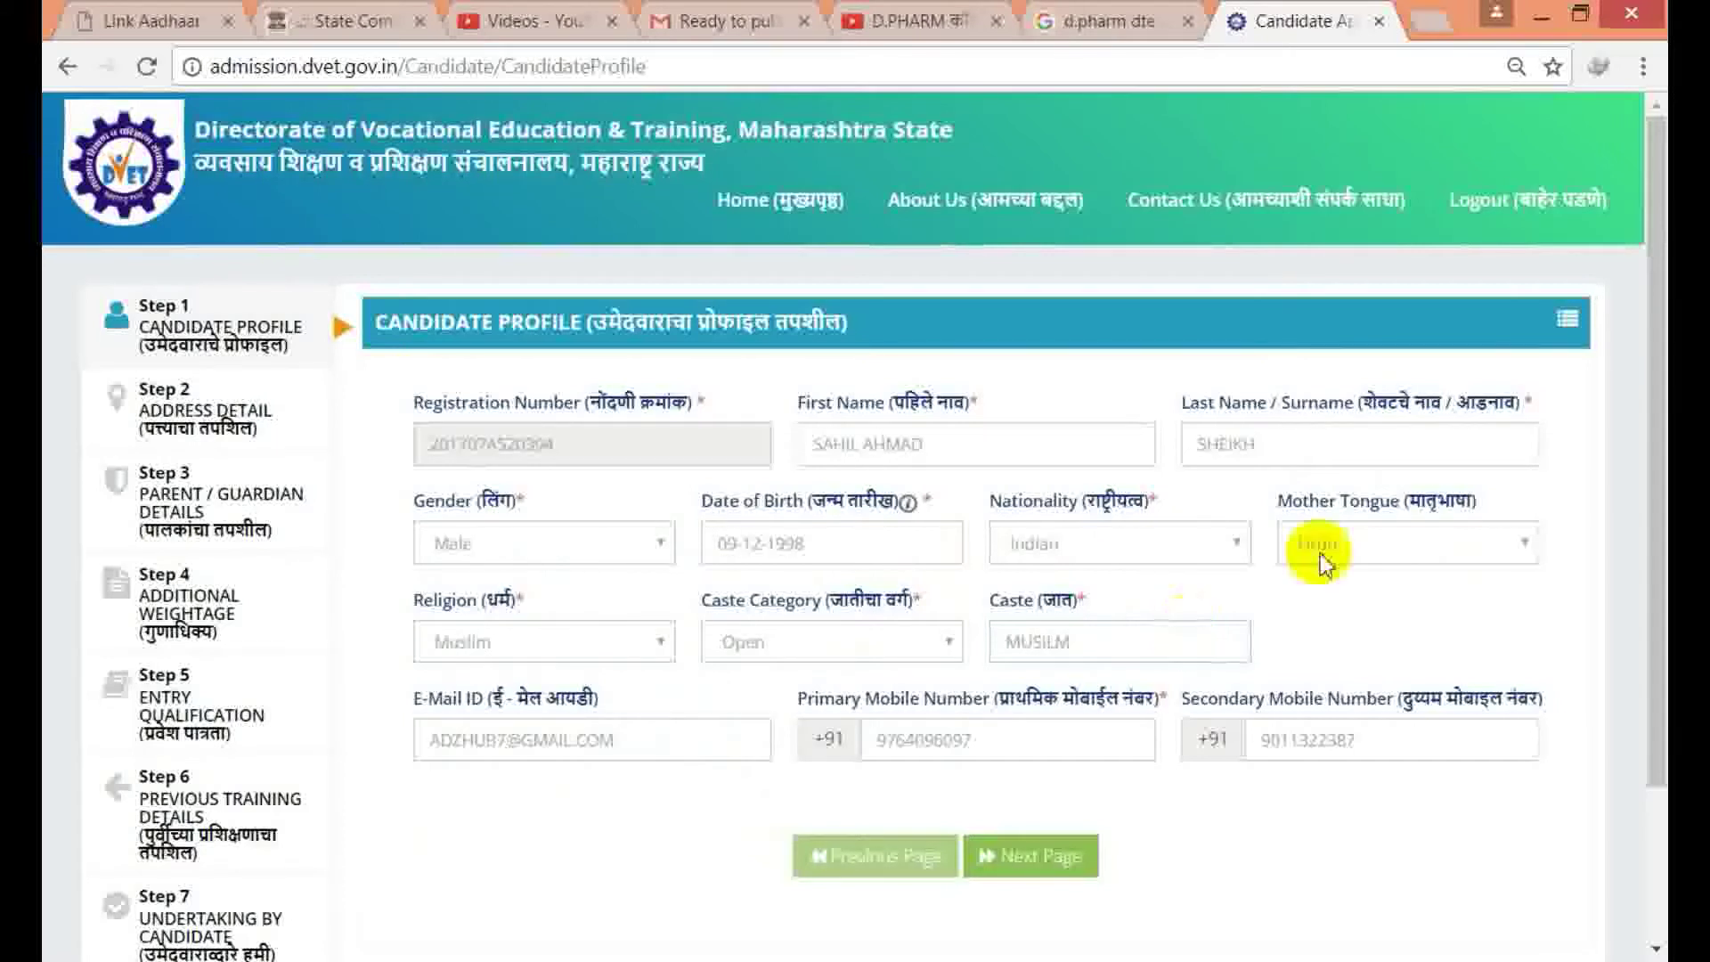
scroll(1138, 721, down, 1)
scroll(1137, 721, down, 2)
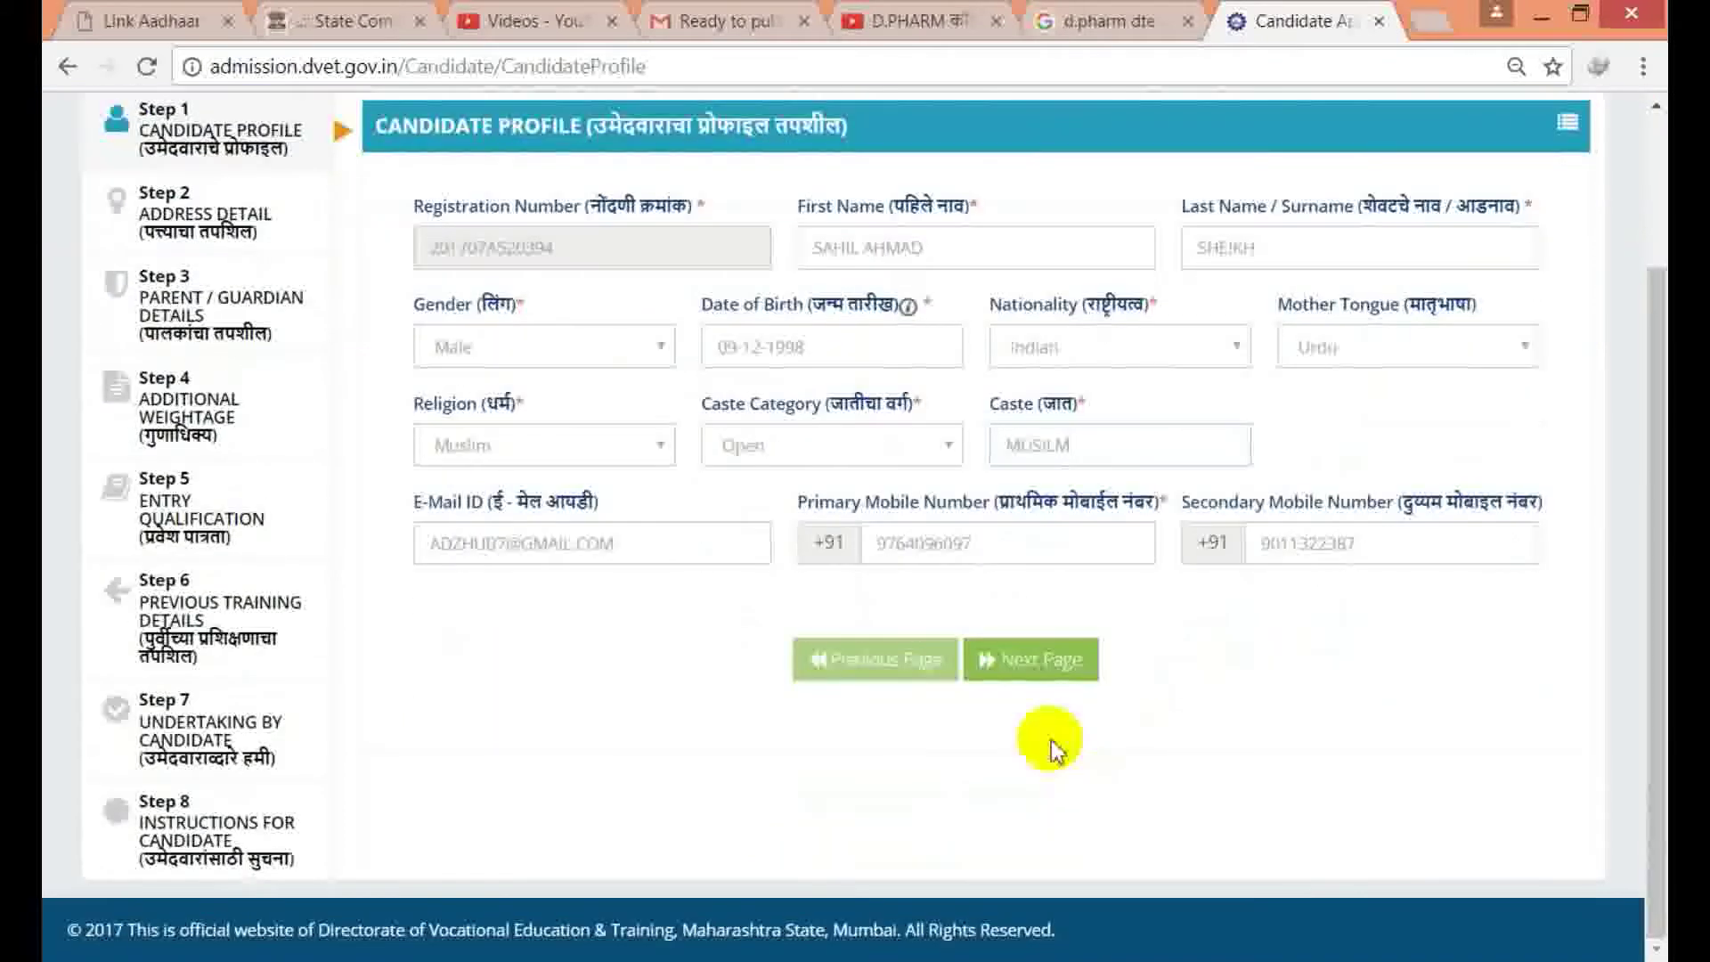
click(1097, 678)
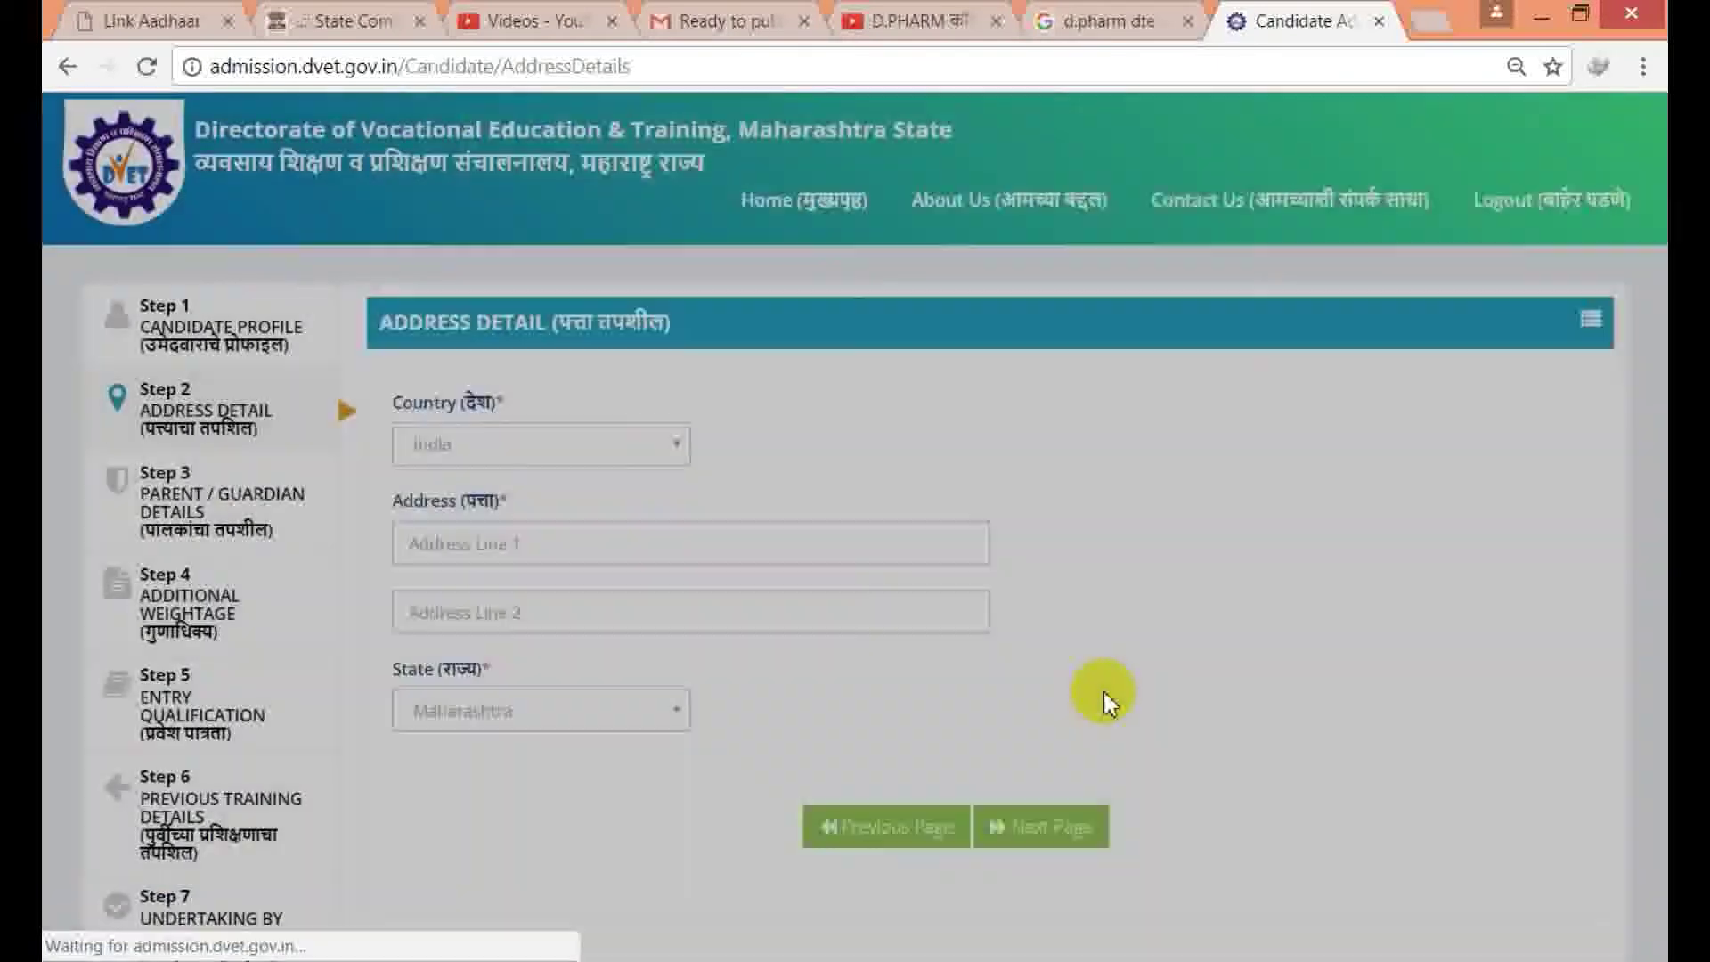
Enter the first address line and choose Yavatmal as the district
scroll(1097, 628, down, 2)
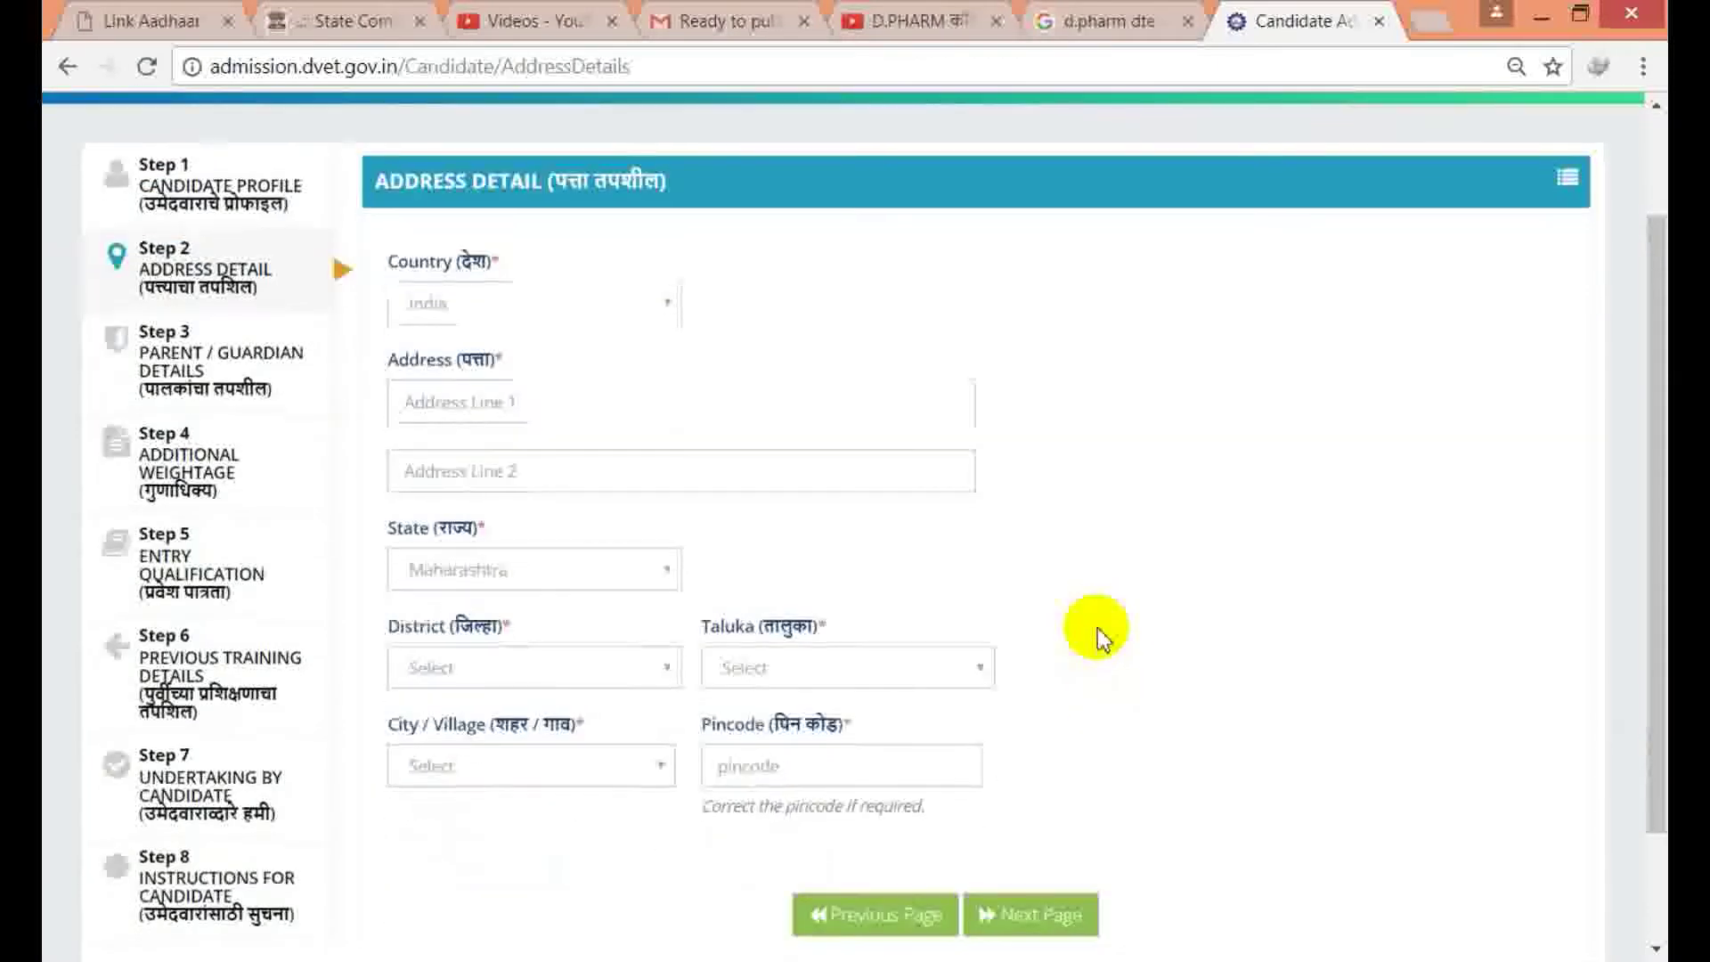
click(639, 410)
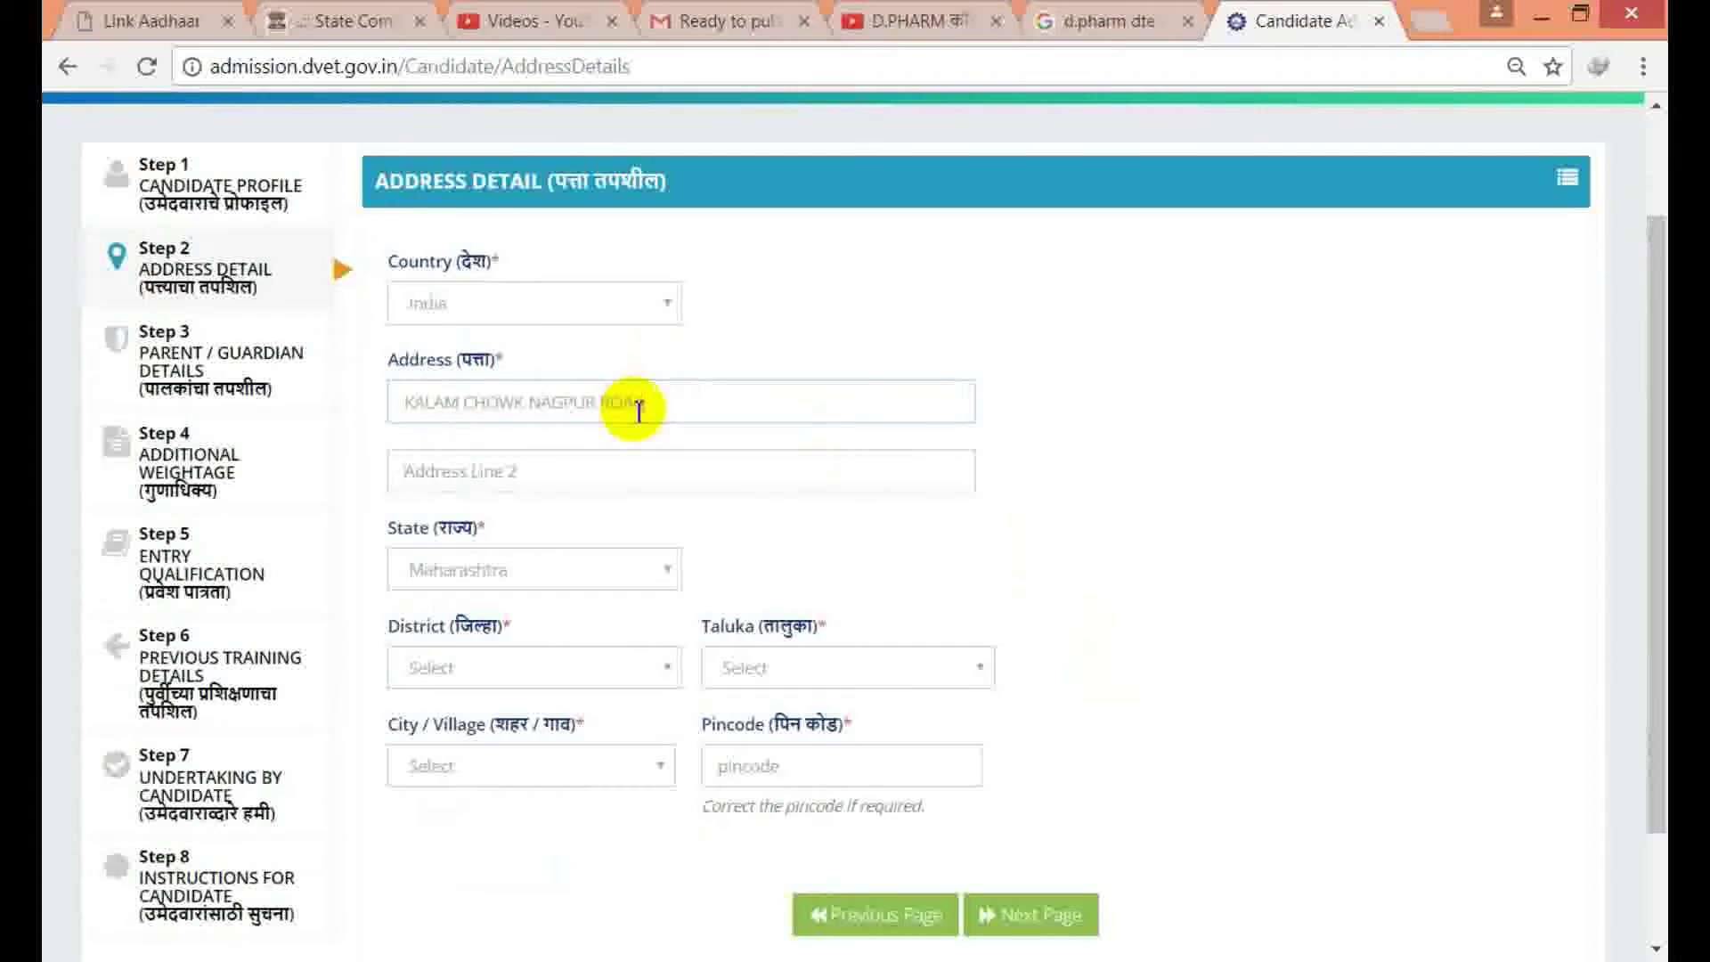
click(597, 670)
key(t)
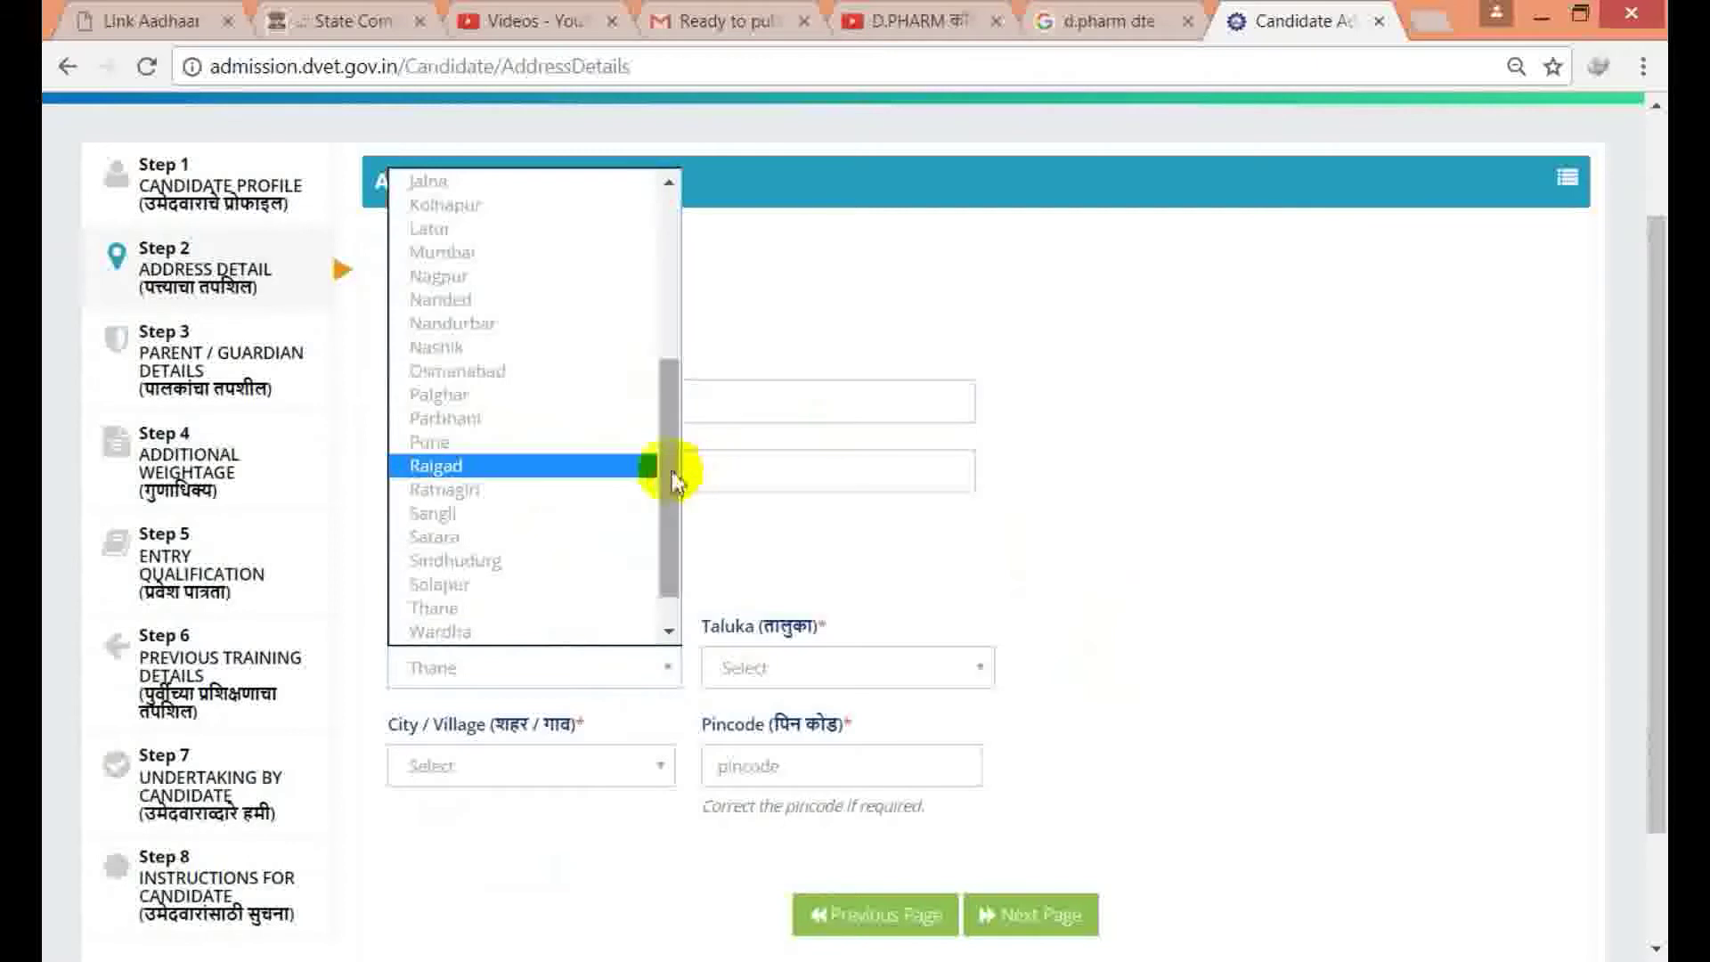
drag(668, 466, 670, 398)
scroll(516, 481, down, 3)
click(496, 636)
Set taluka and city/village to Yavatmal, correct the pincode, and continue to parent details
click(857, 669)
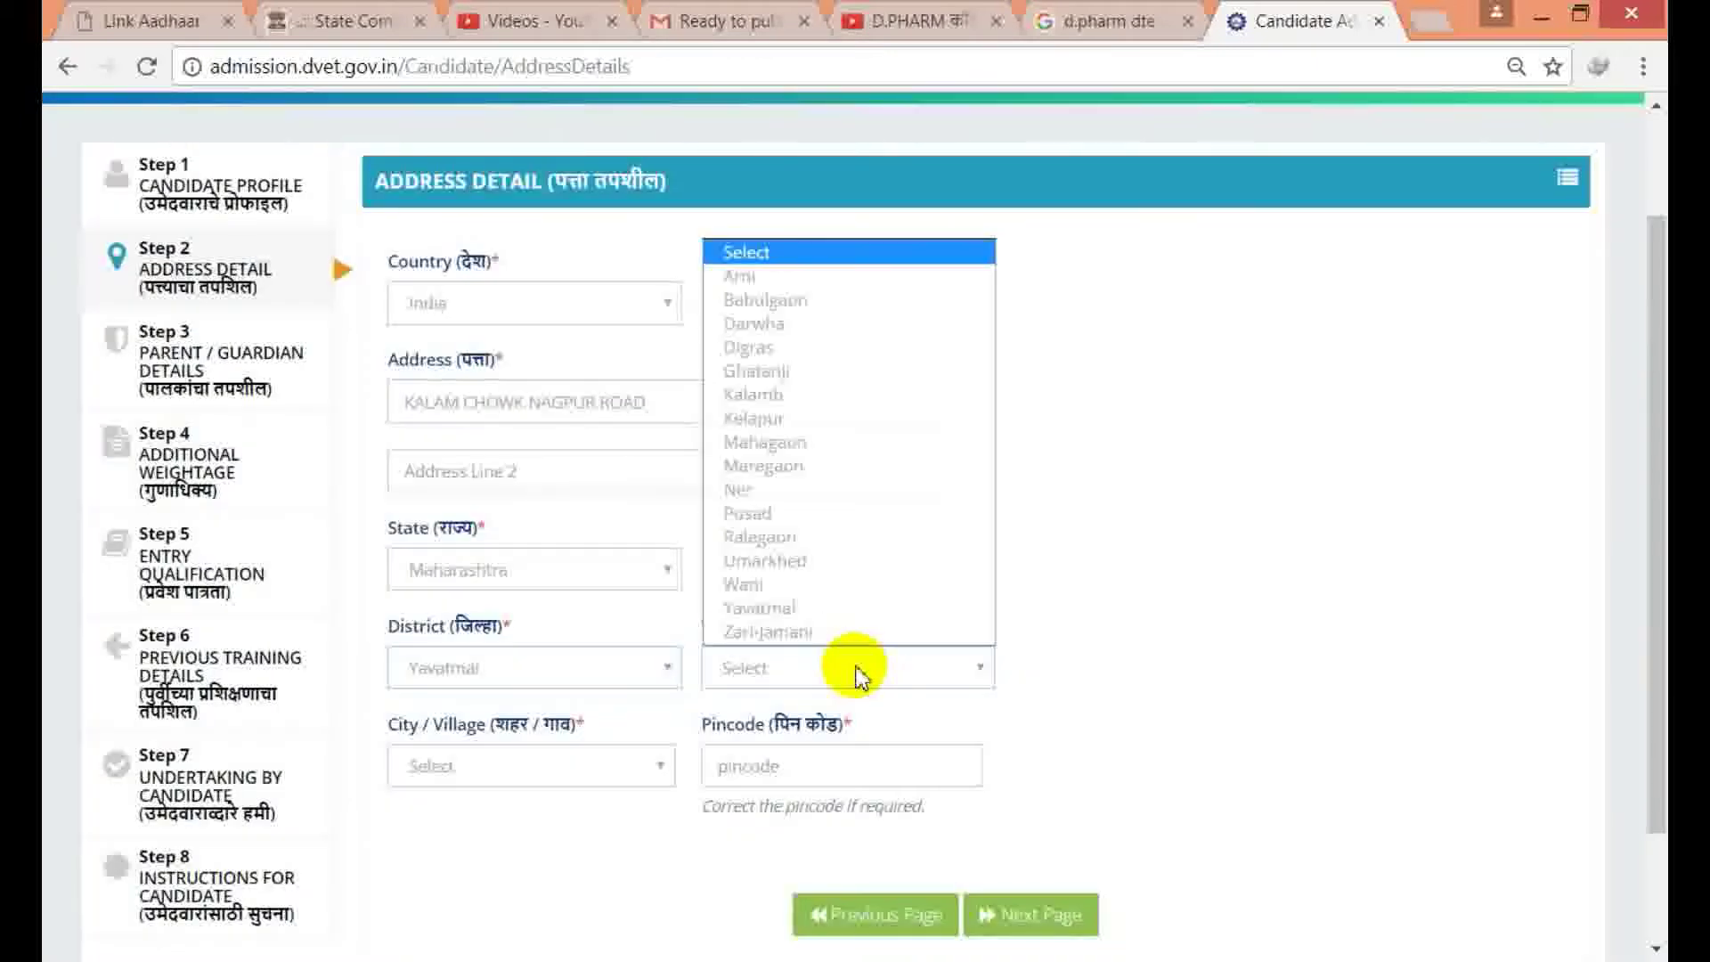
click(811, 608)
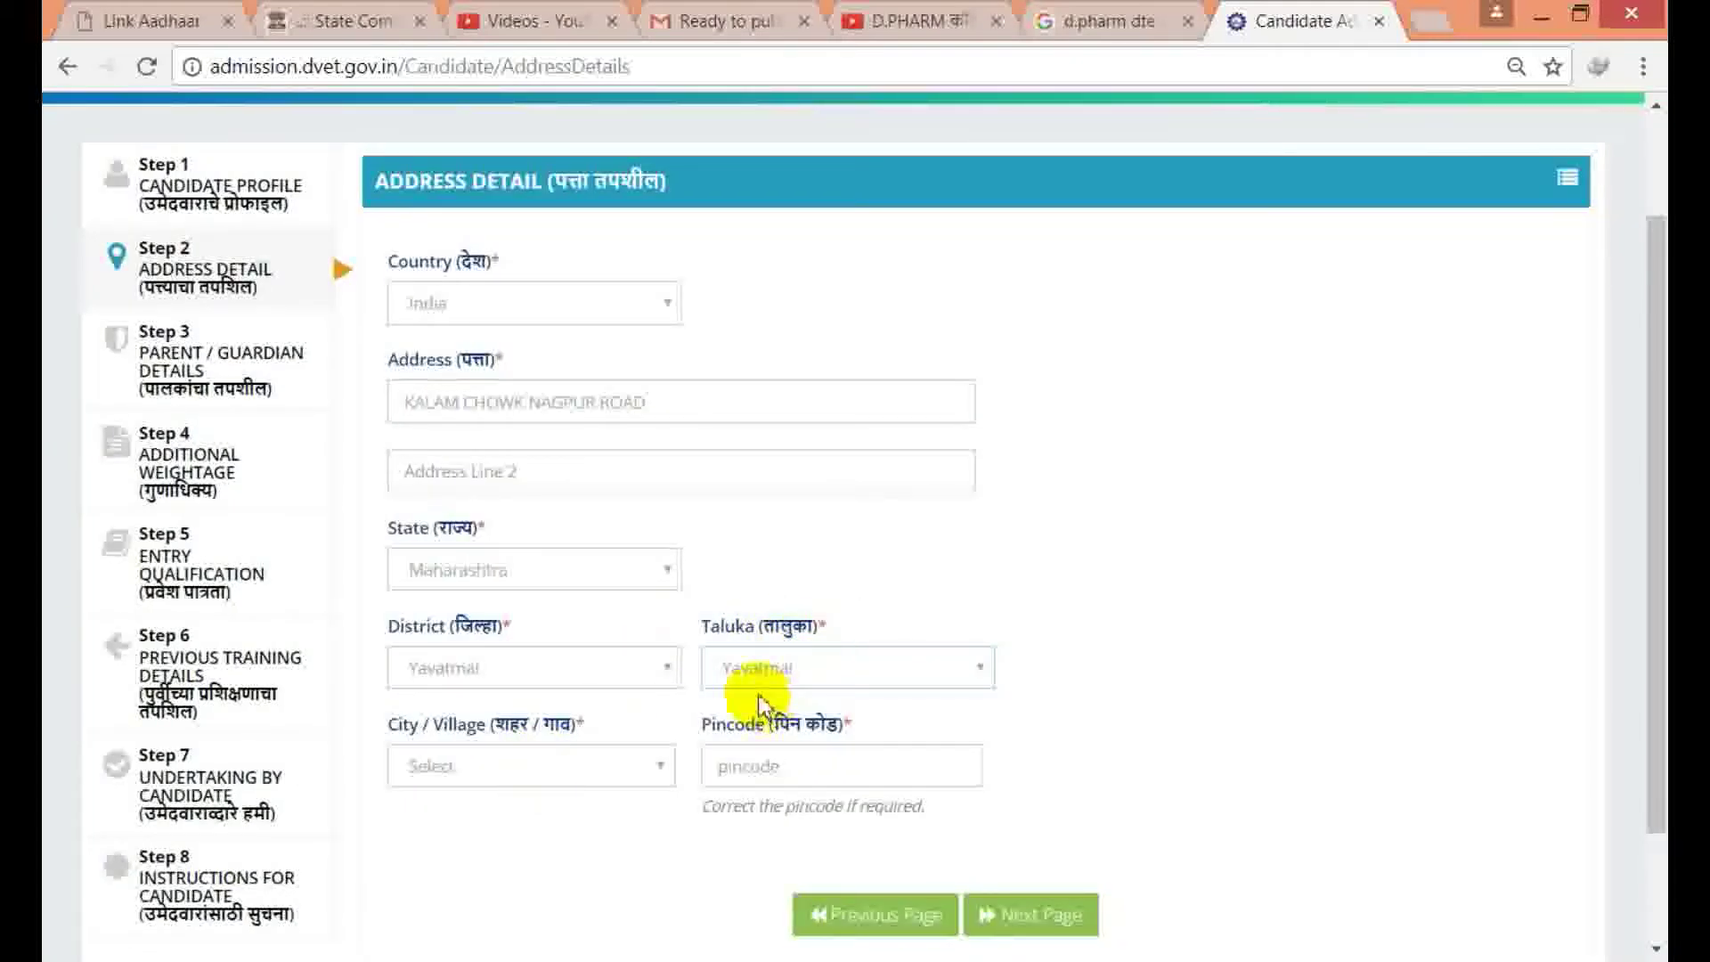
scroll(713, 668, down, 2)
click(640, 623)
key(y)
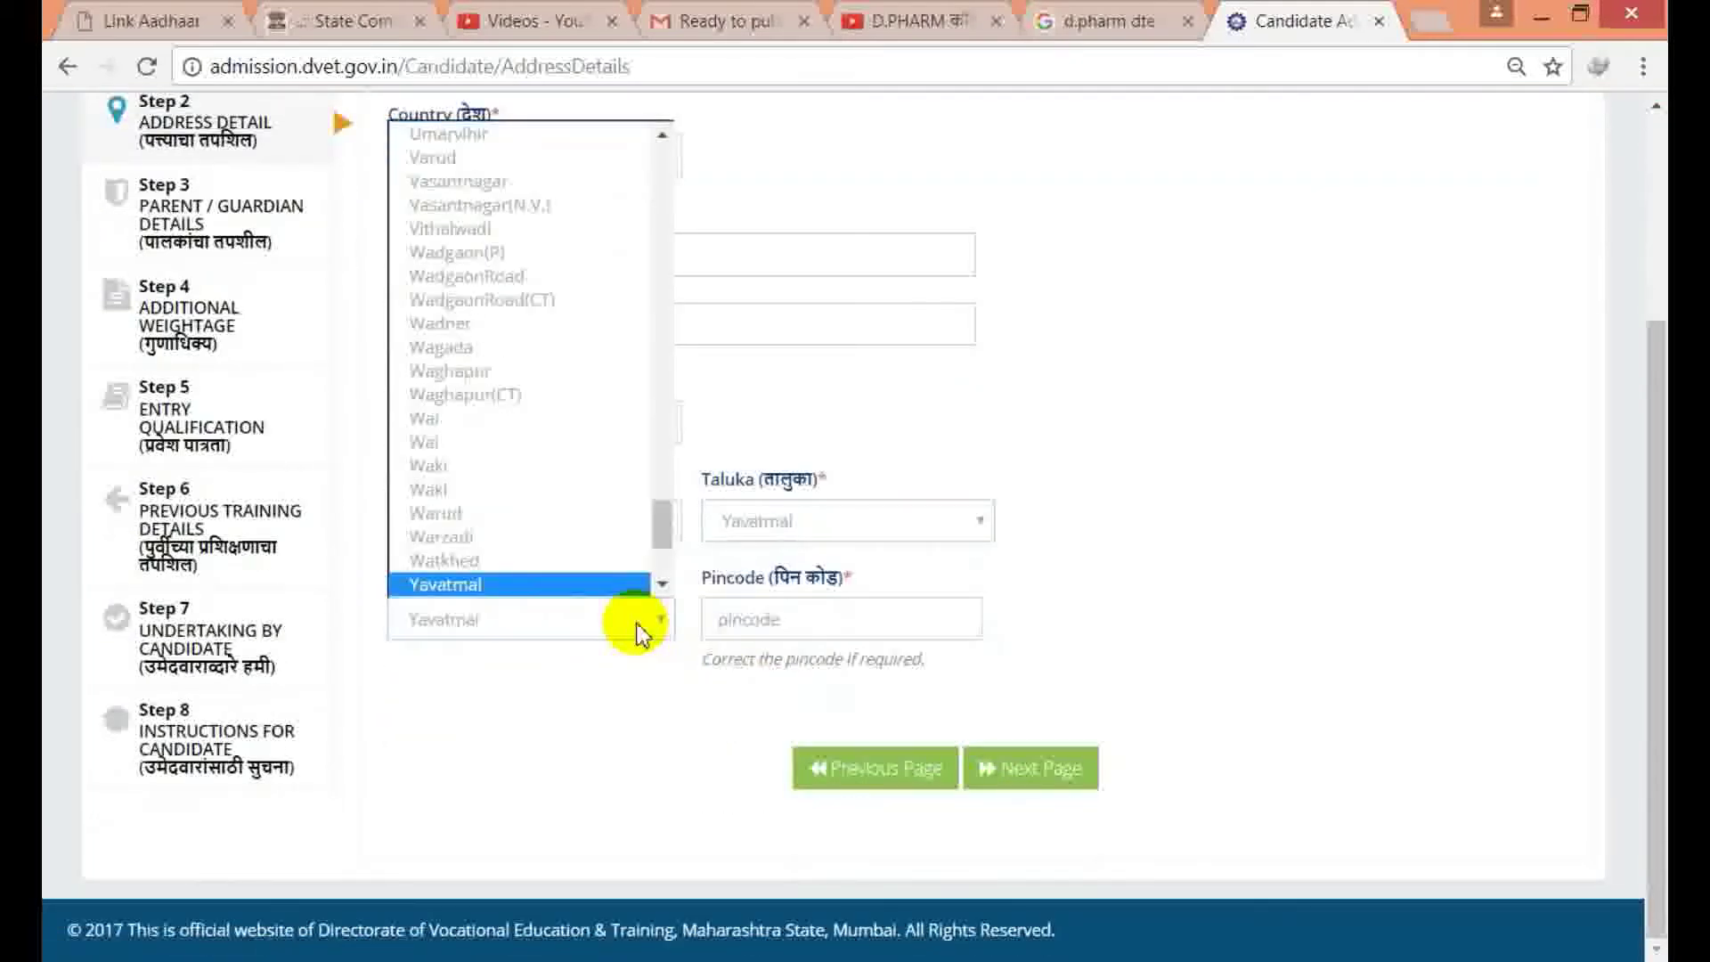
click(563, 584)
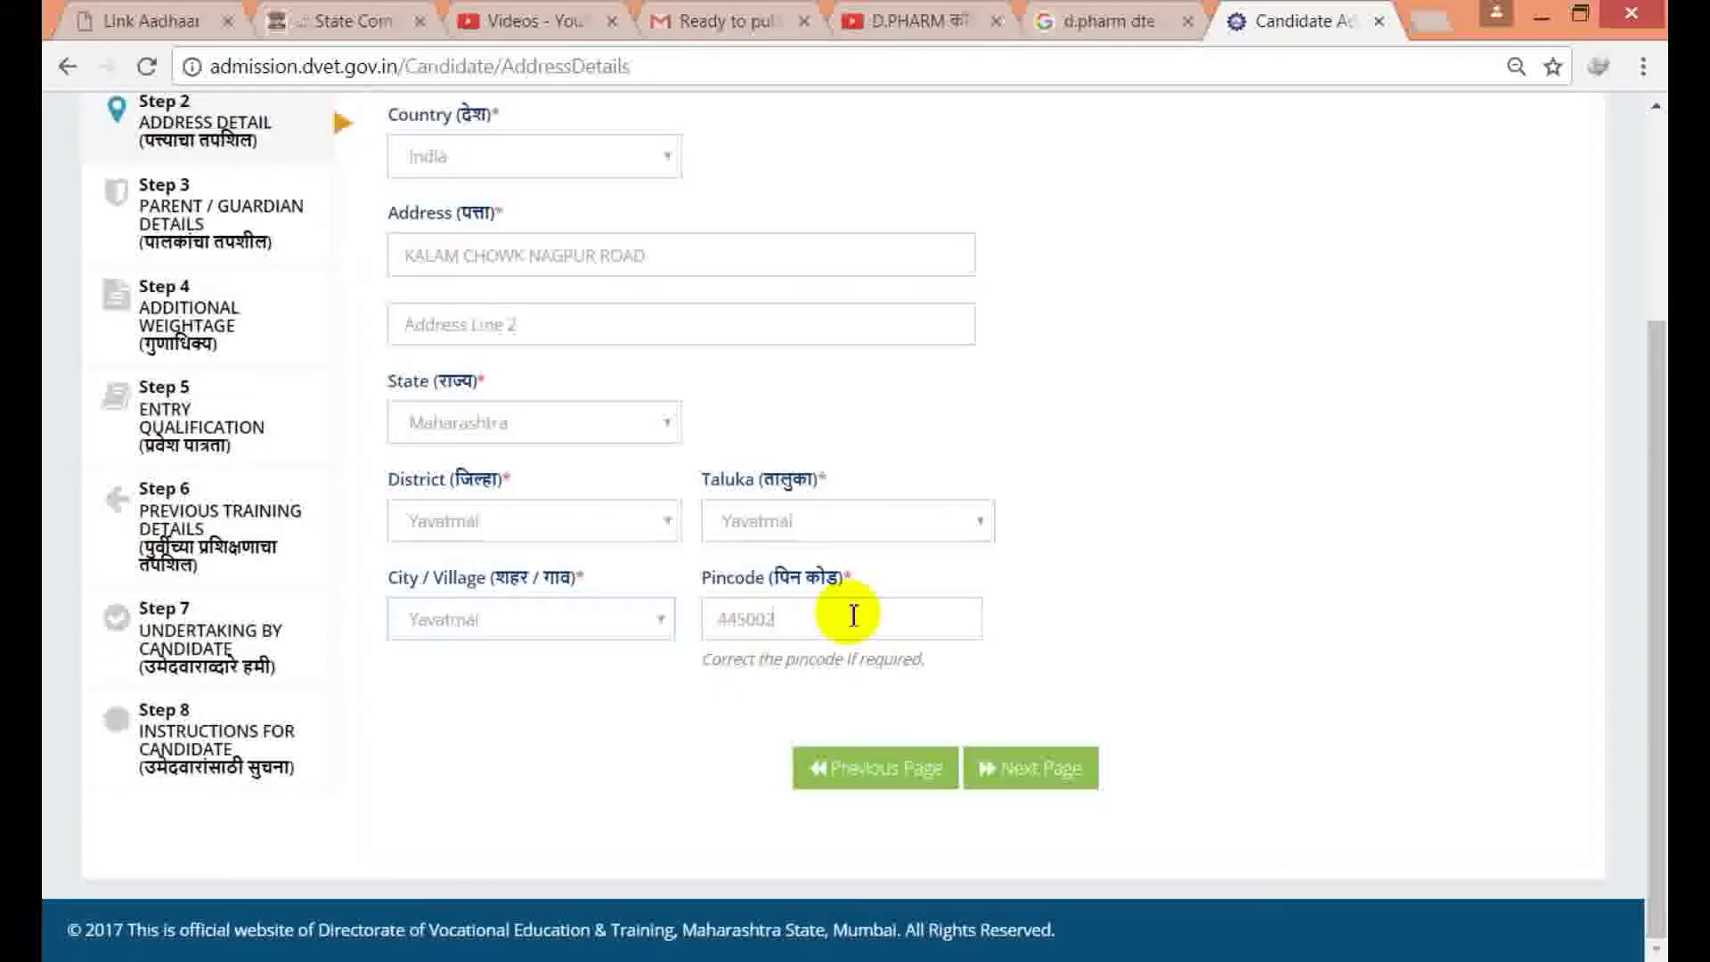
key(BackSpace)
key(BackSpace)
key(BackSpace)
key(BackSpace)
key(BackSpace)
key(BackSpace)
text(44)
click(1241, 551)
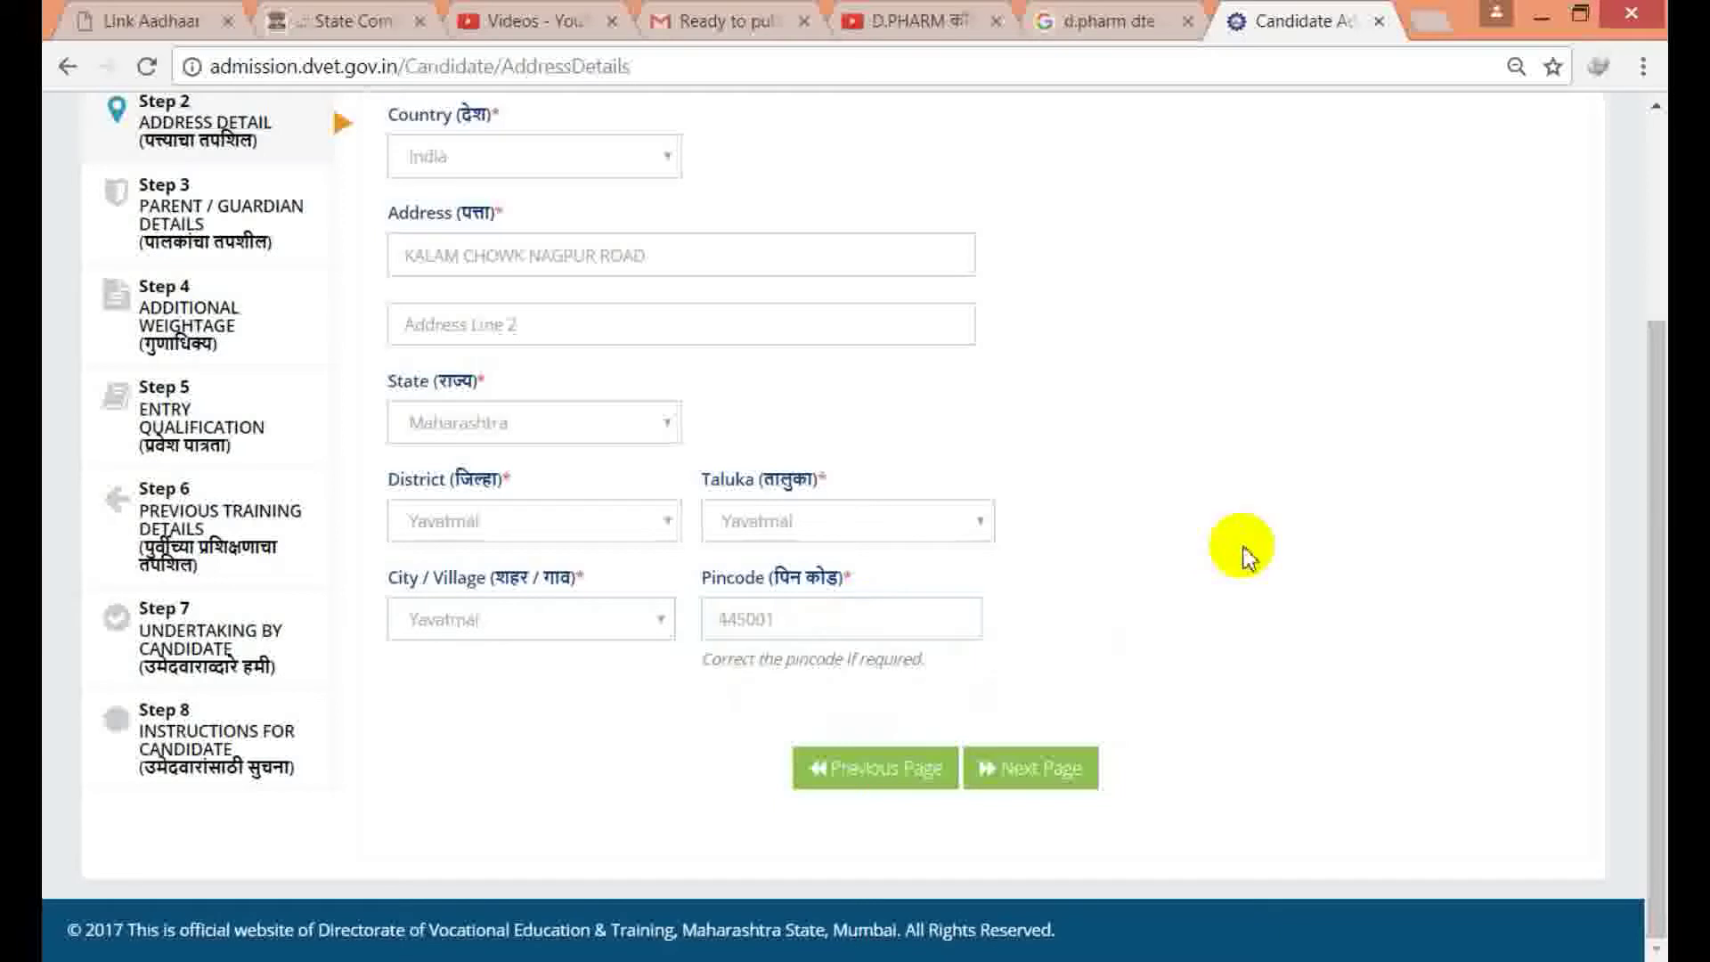
click(1015, 768)
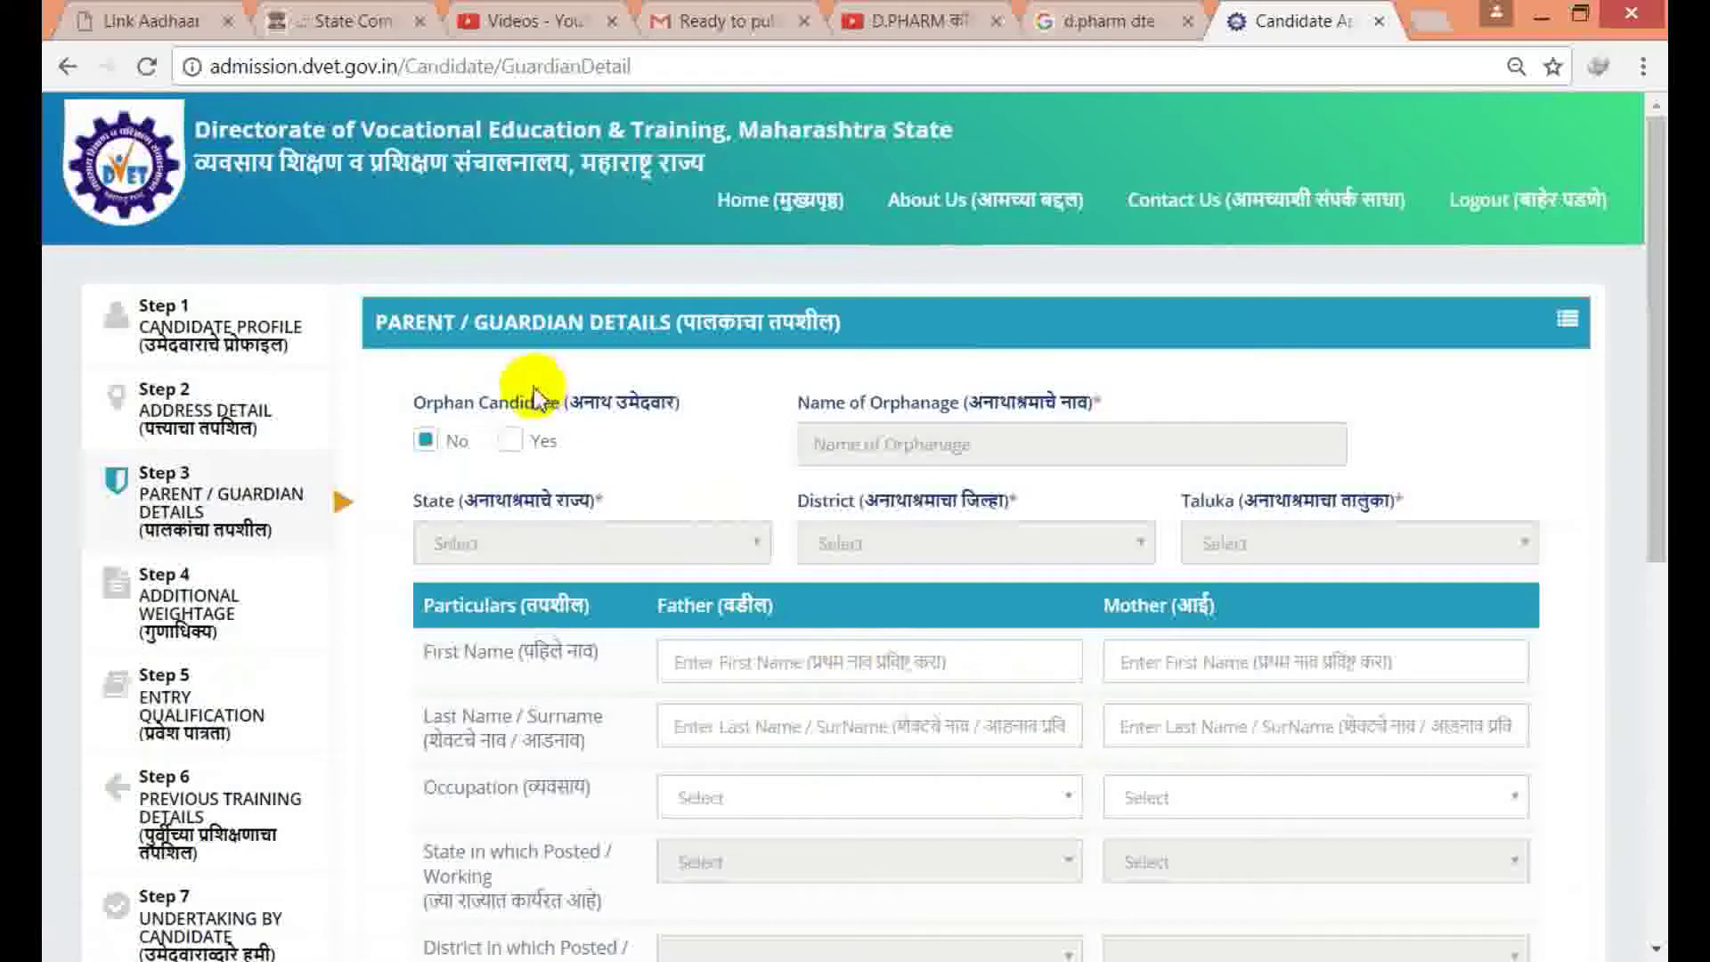
Enter the father's first name in the Parent/Guardian table and open his occupation list
scroll(214, 755, down, 3)
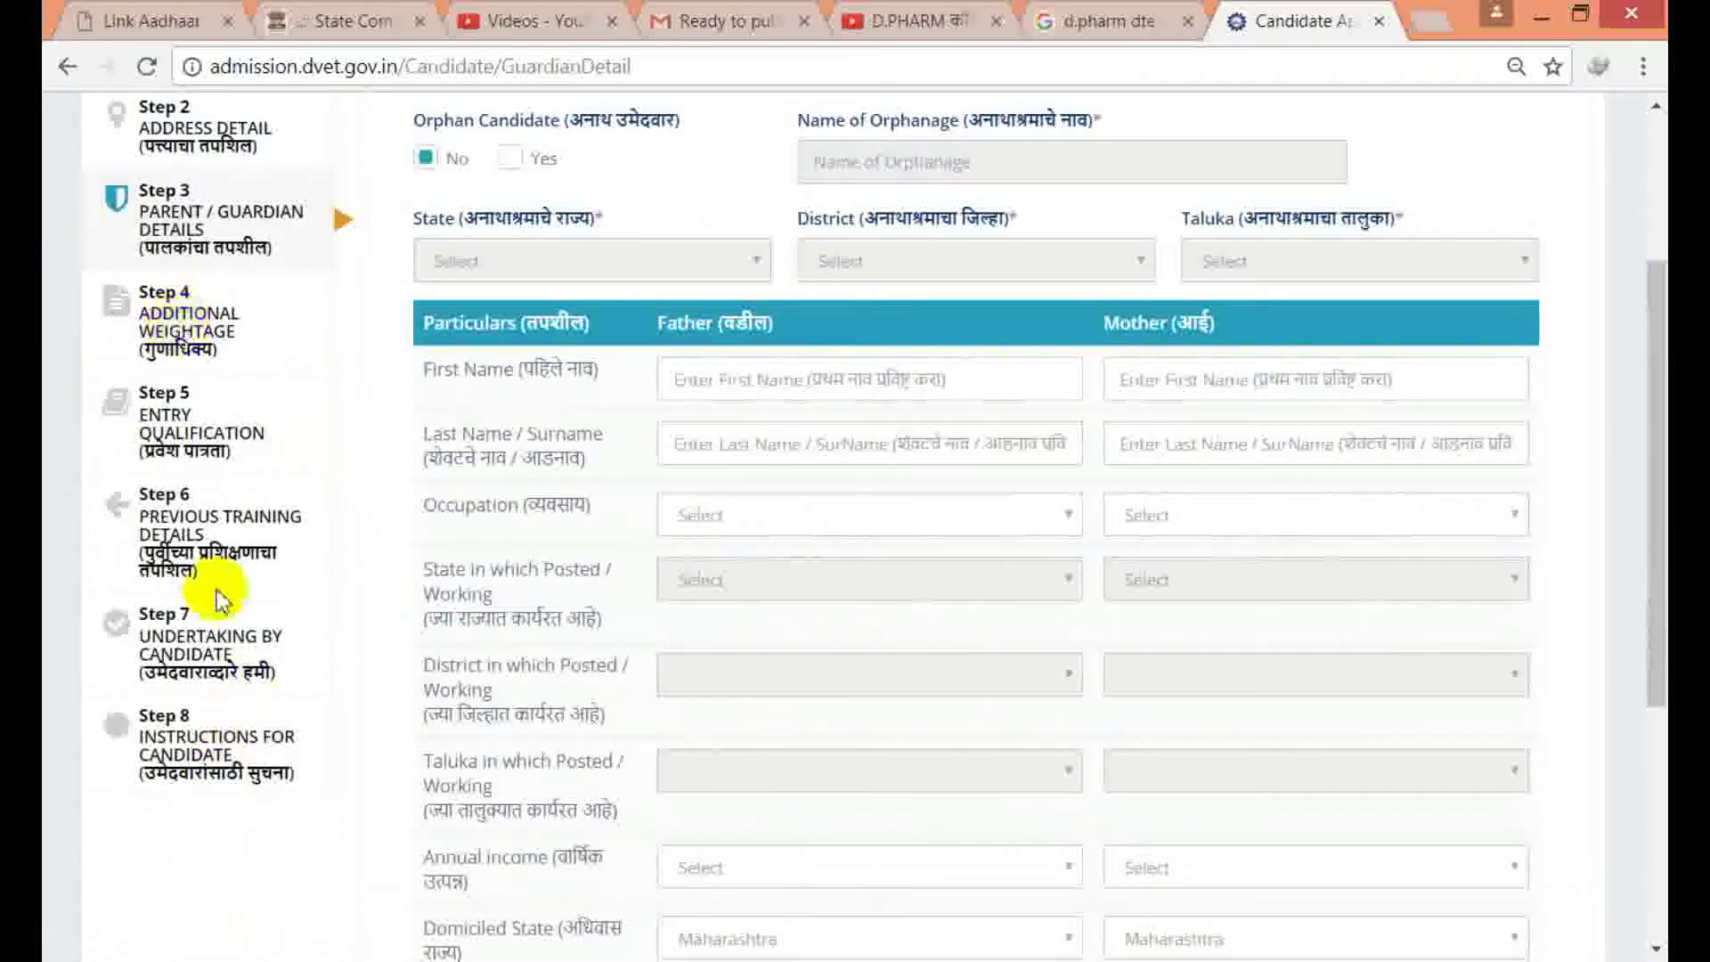
scroll(392, 553, up, 3)
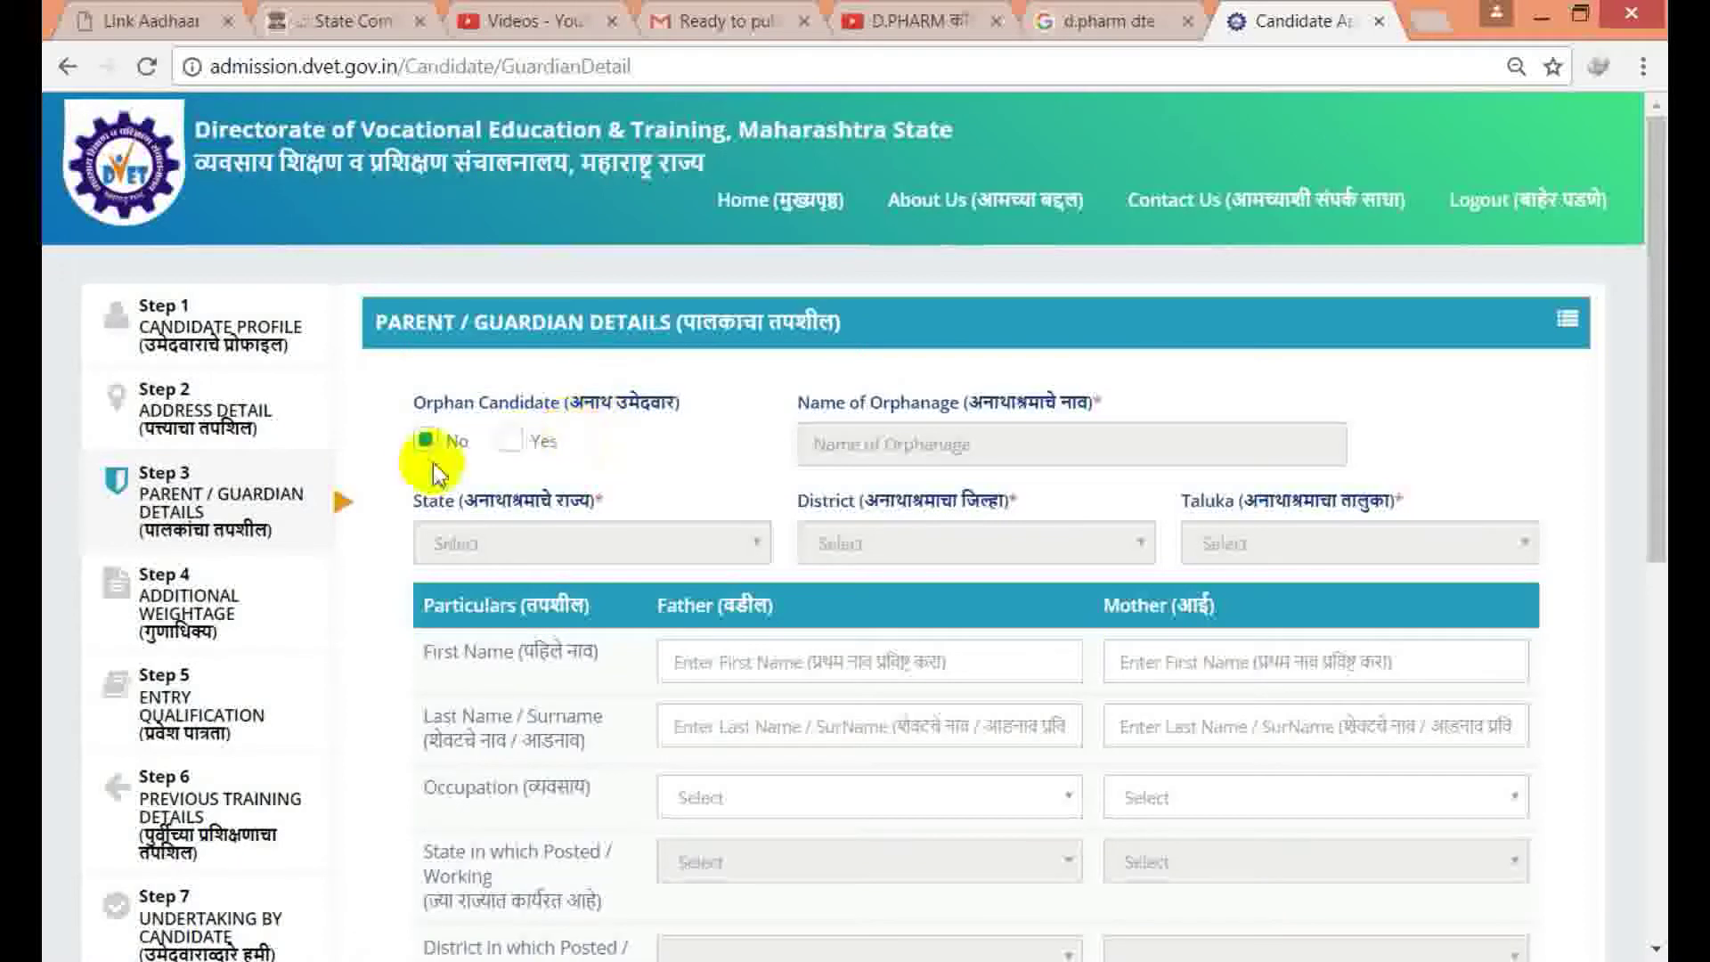
scroll(700, 467, down, 1)
scroll(699, 467, down, 2)
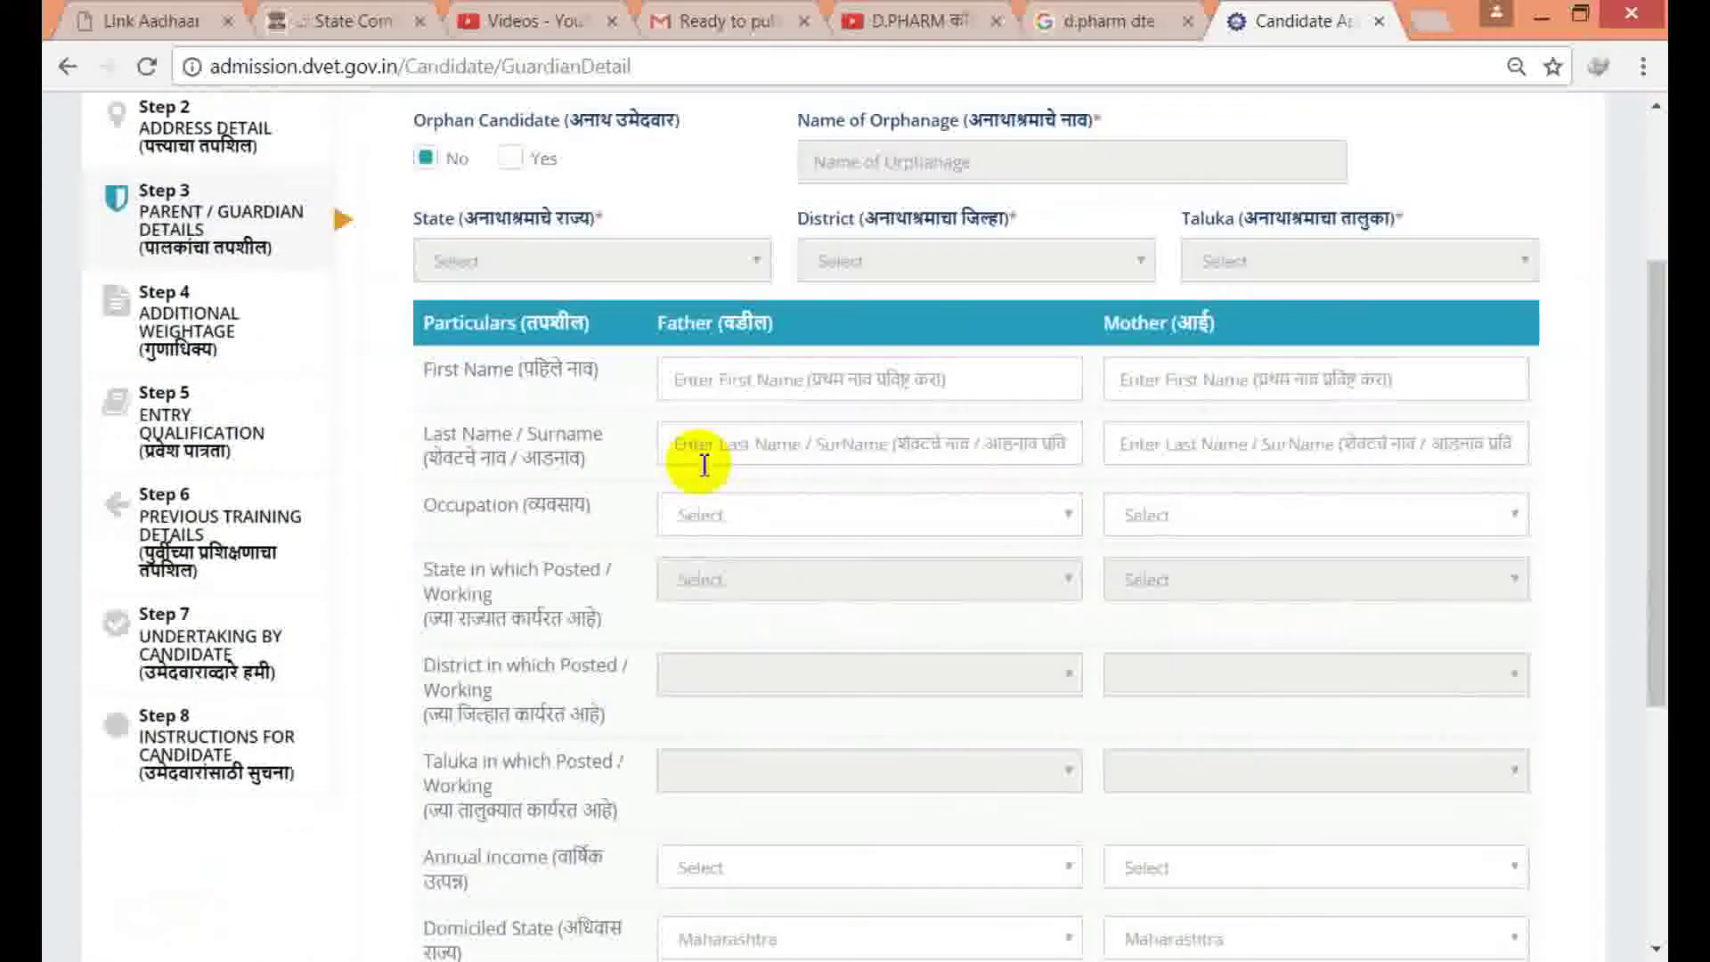
click(763, 380)
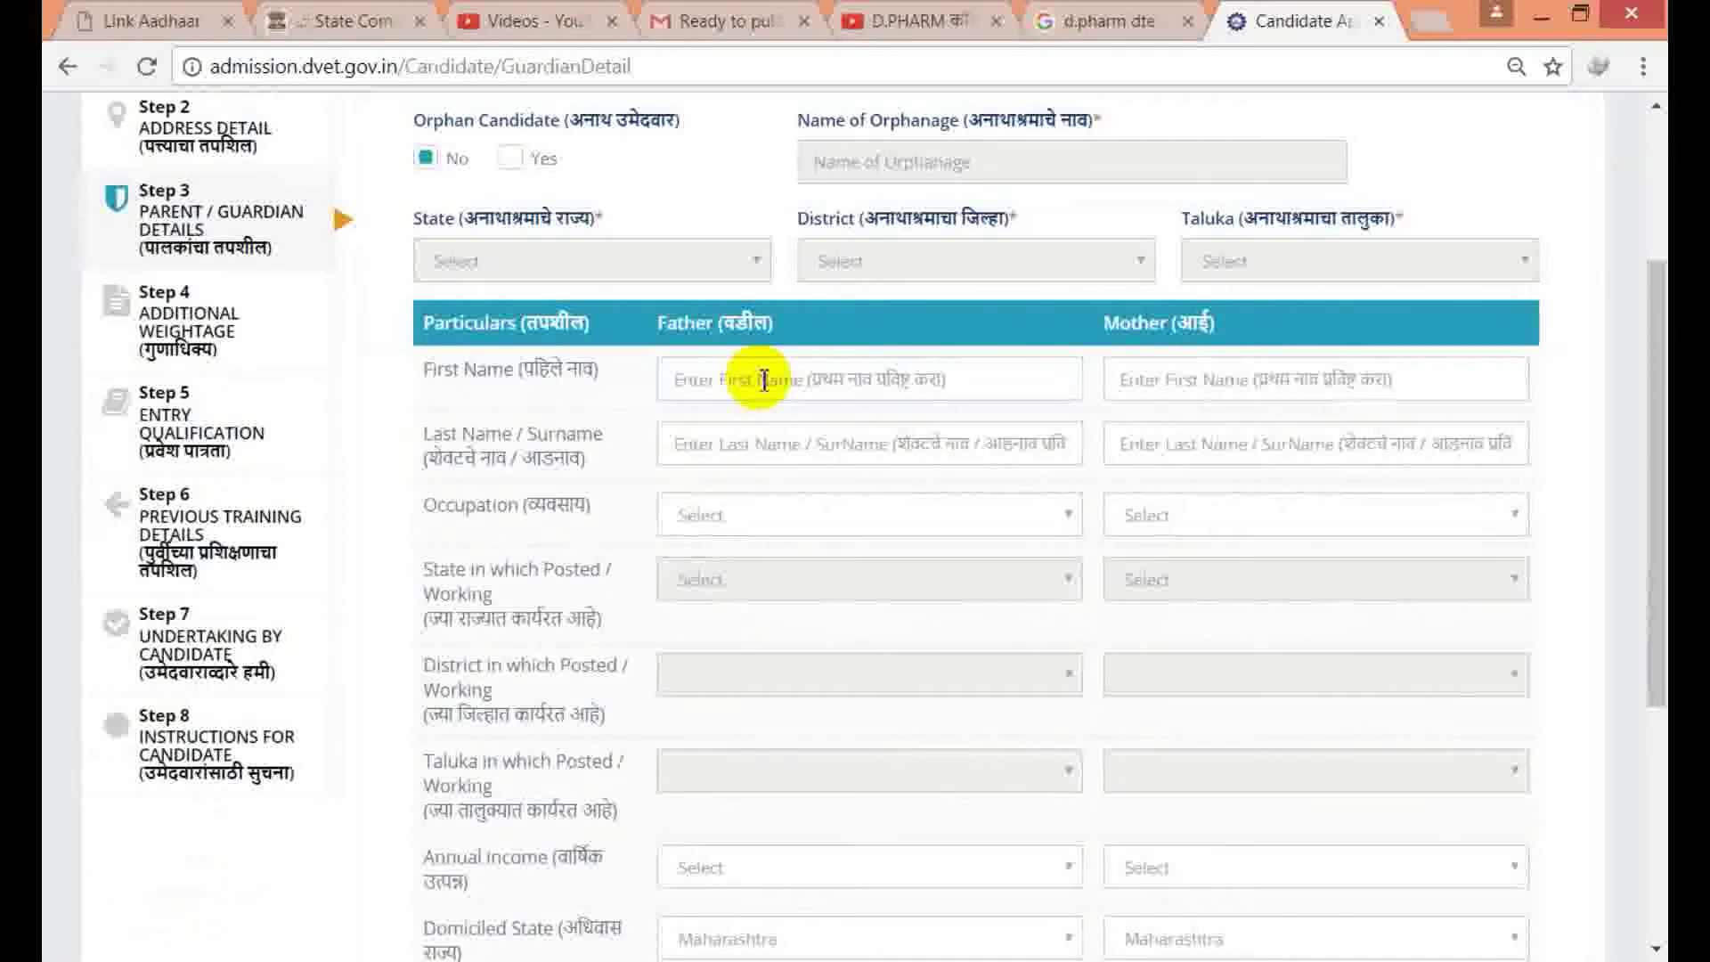
text(ड)
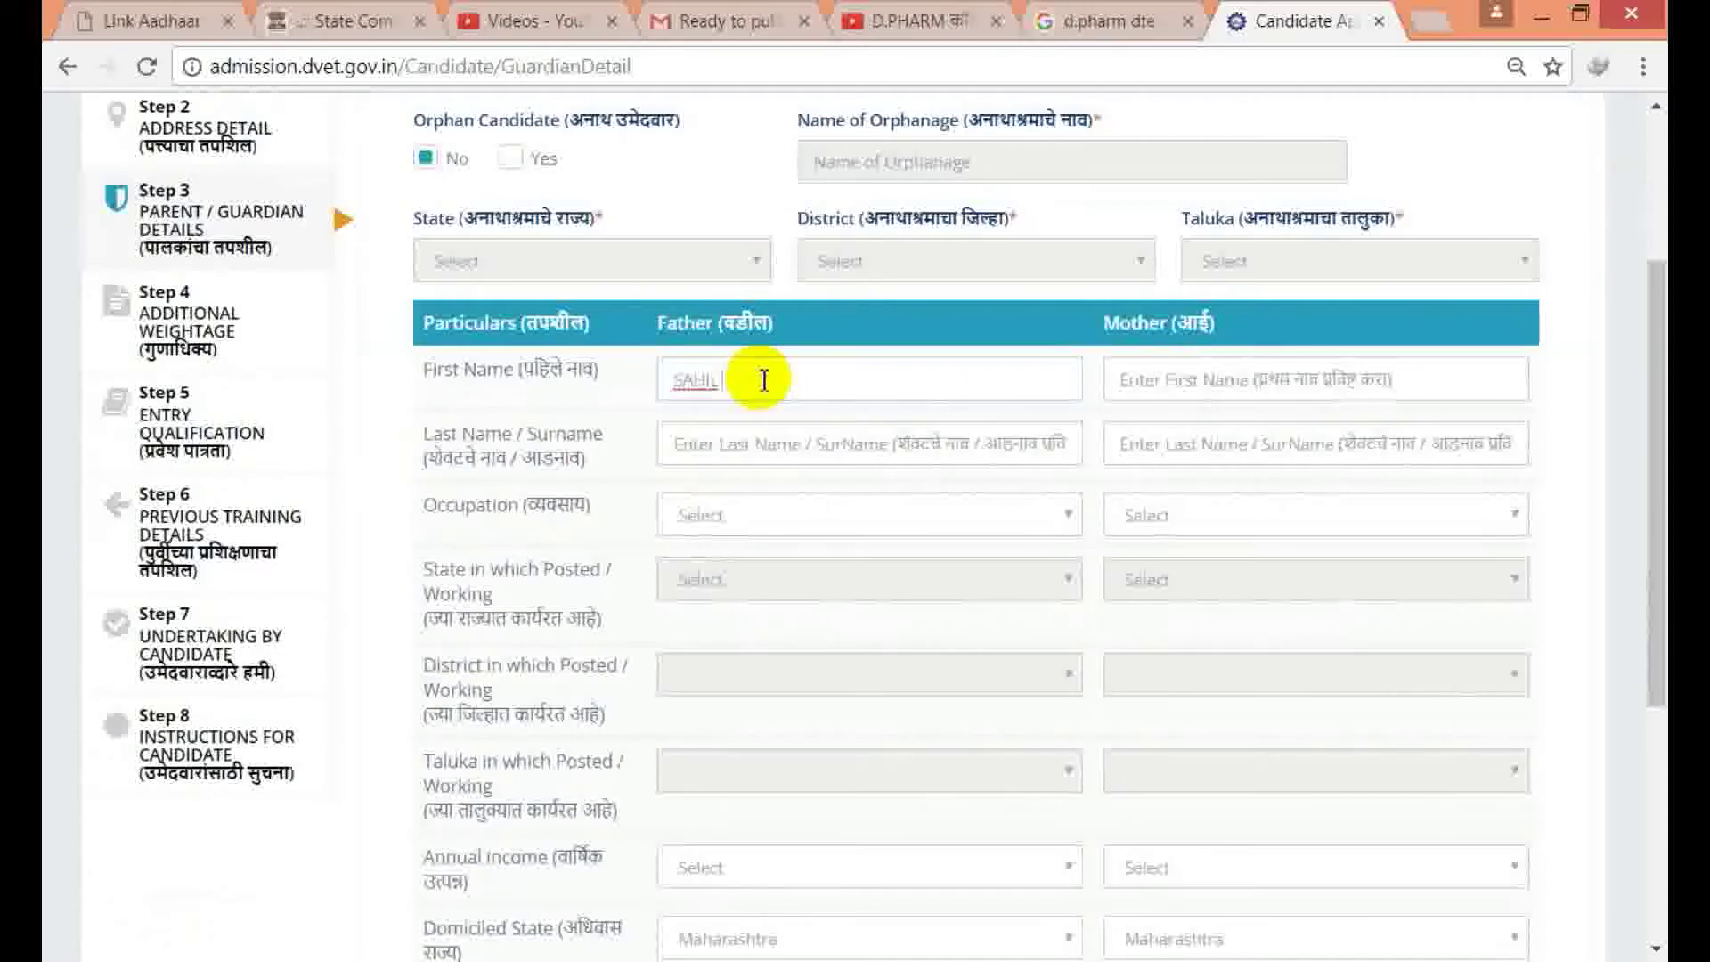
key(BackSpace)
key(BackSpace)
key(BackSpace)
key(BackSpace)
key(BackSpace)
text(सस)
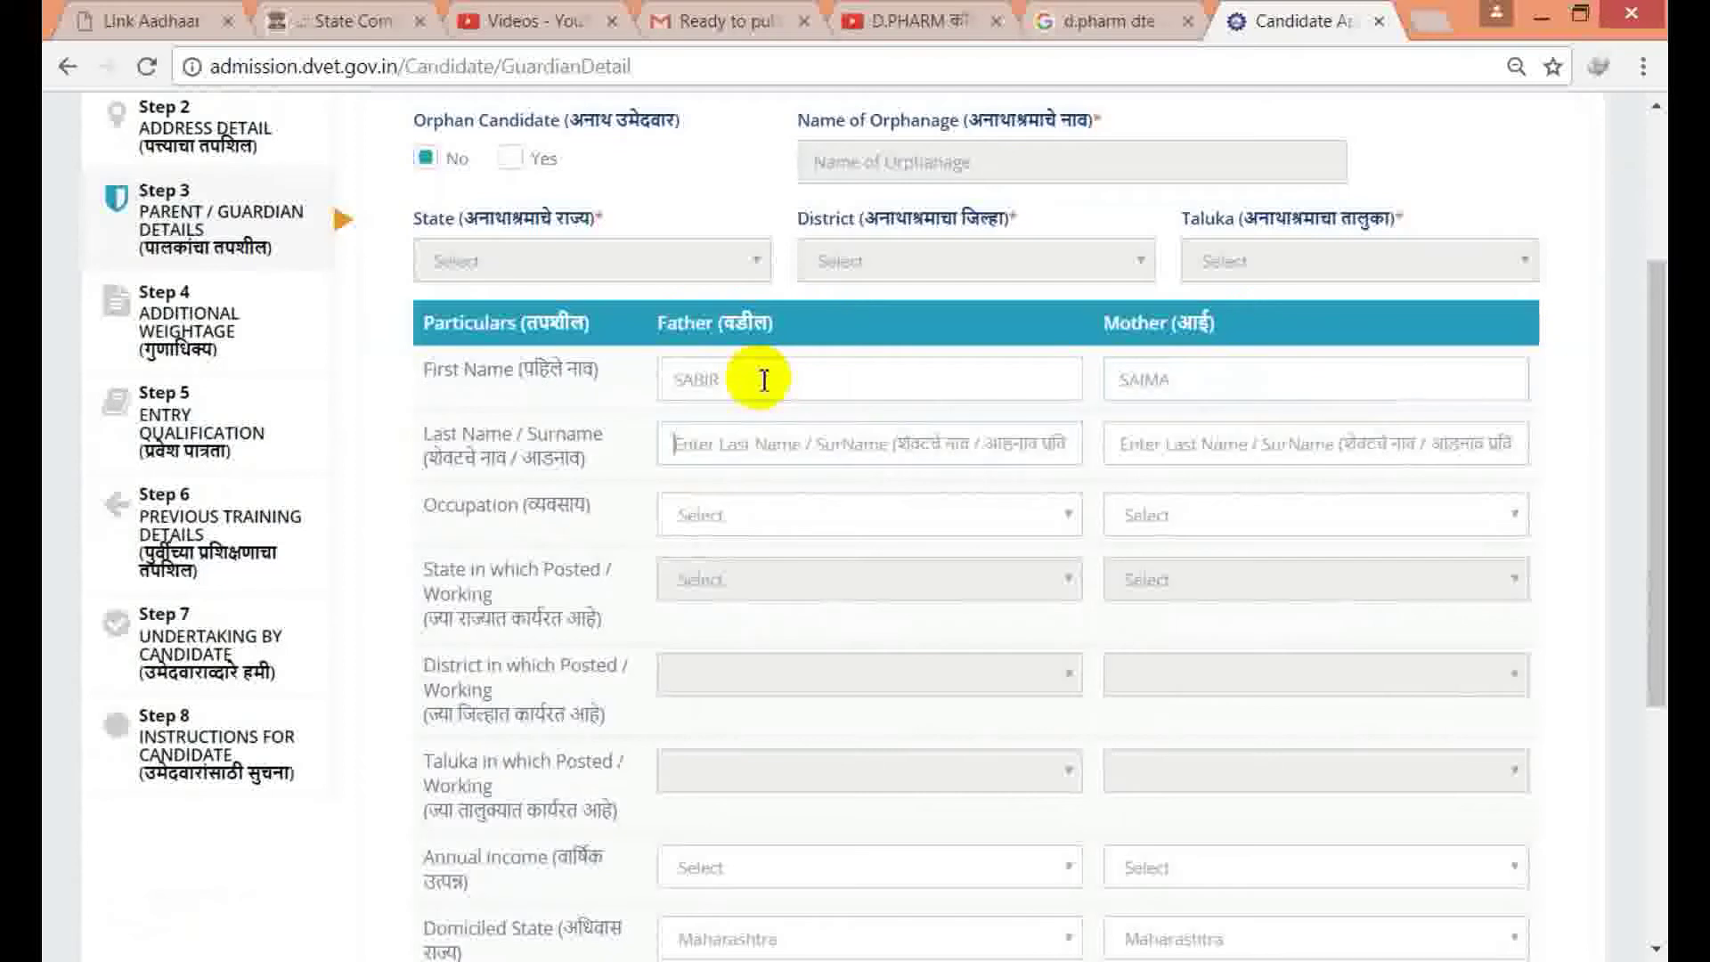
text(स)
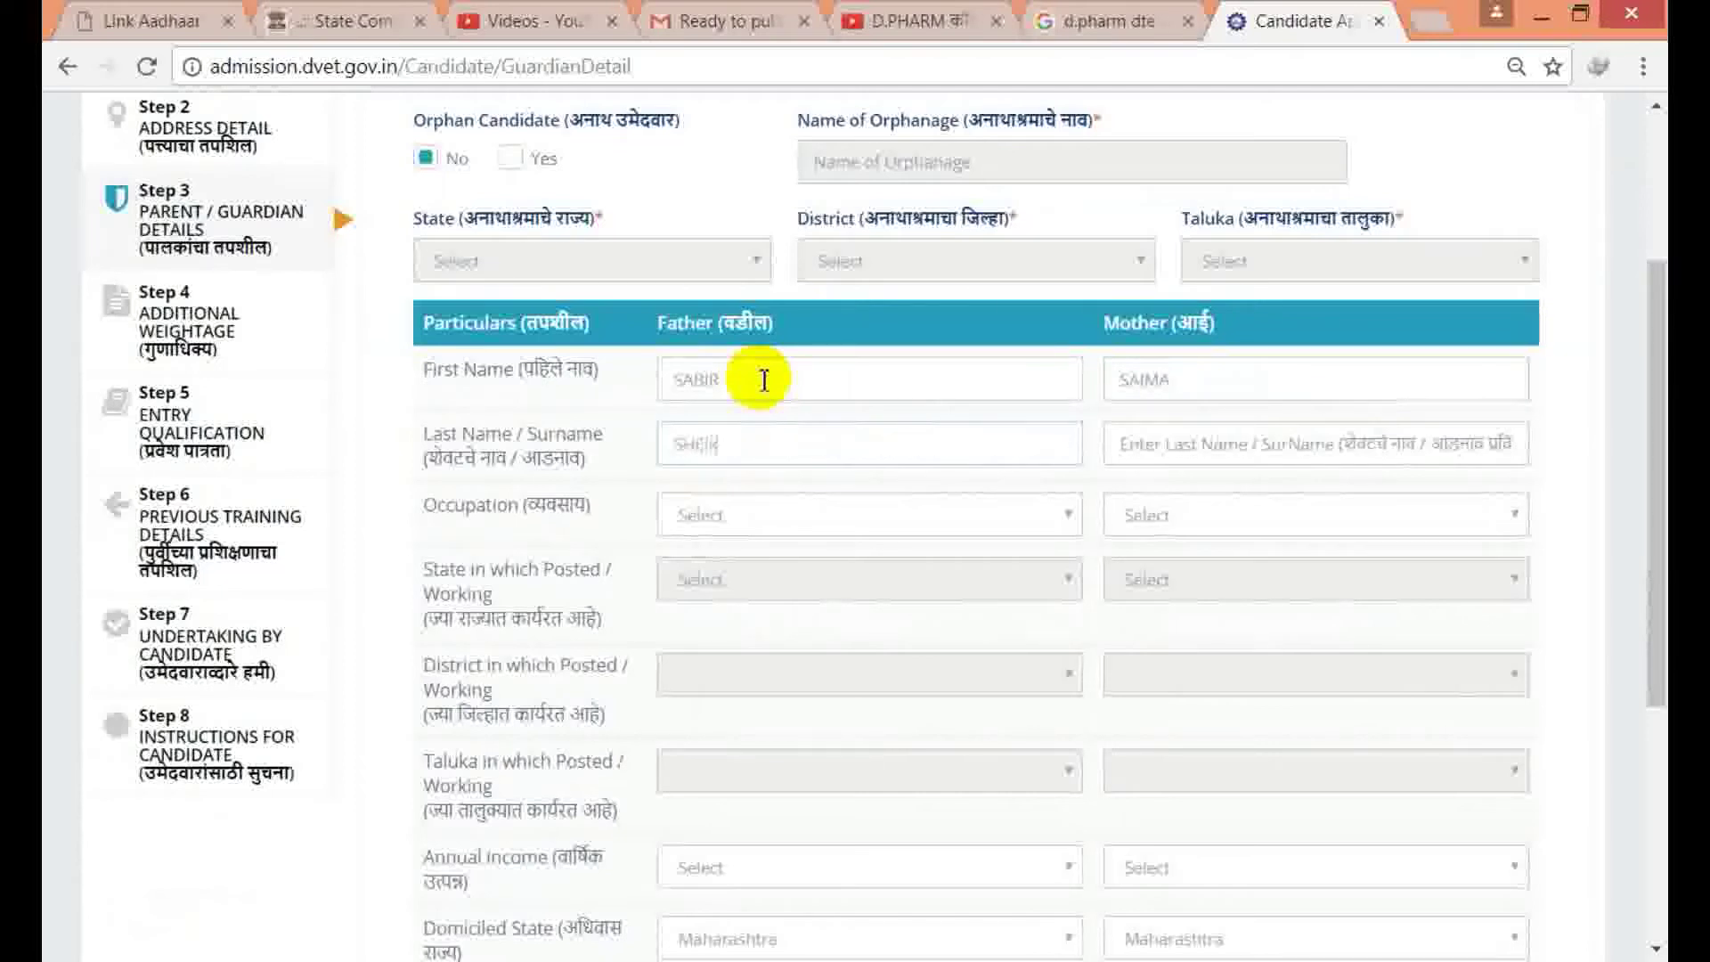
text(SHEIKH)
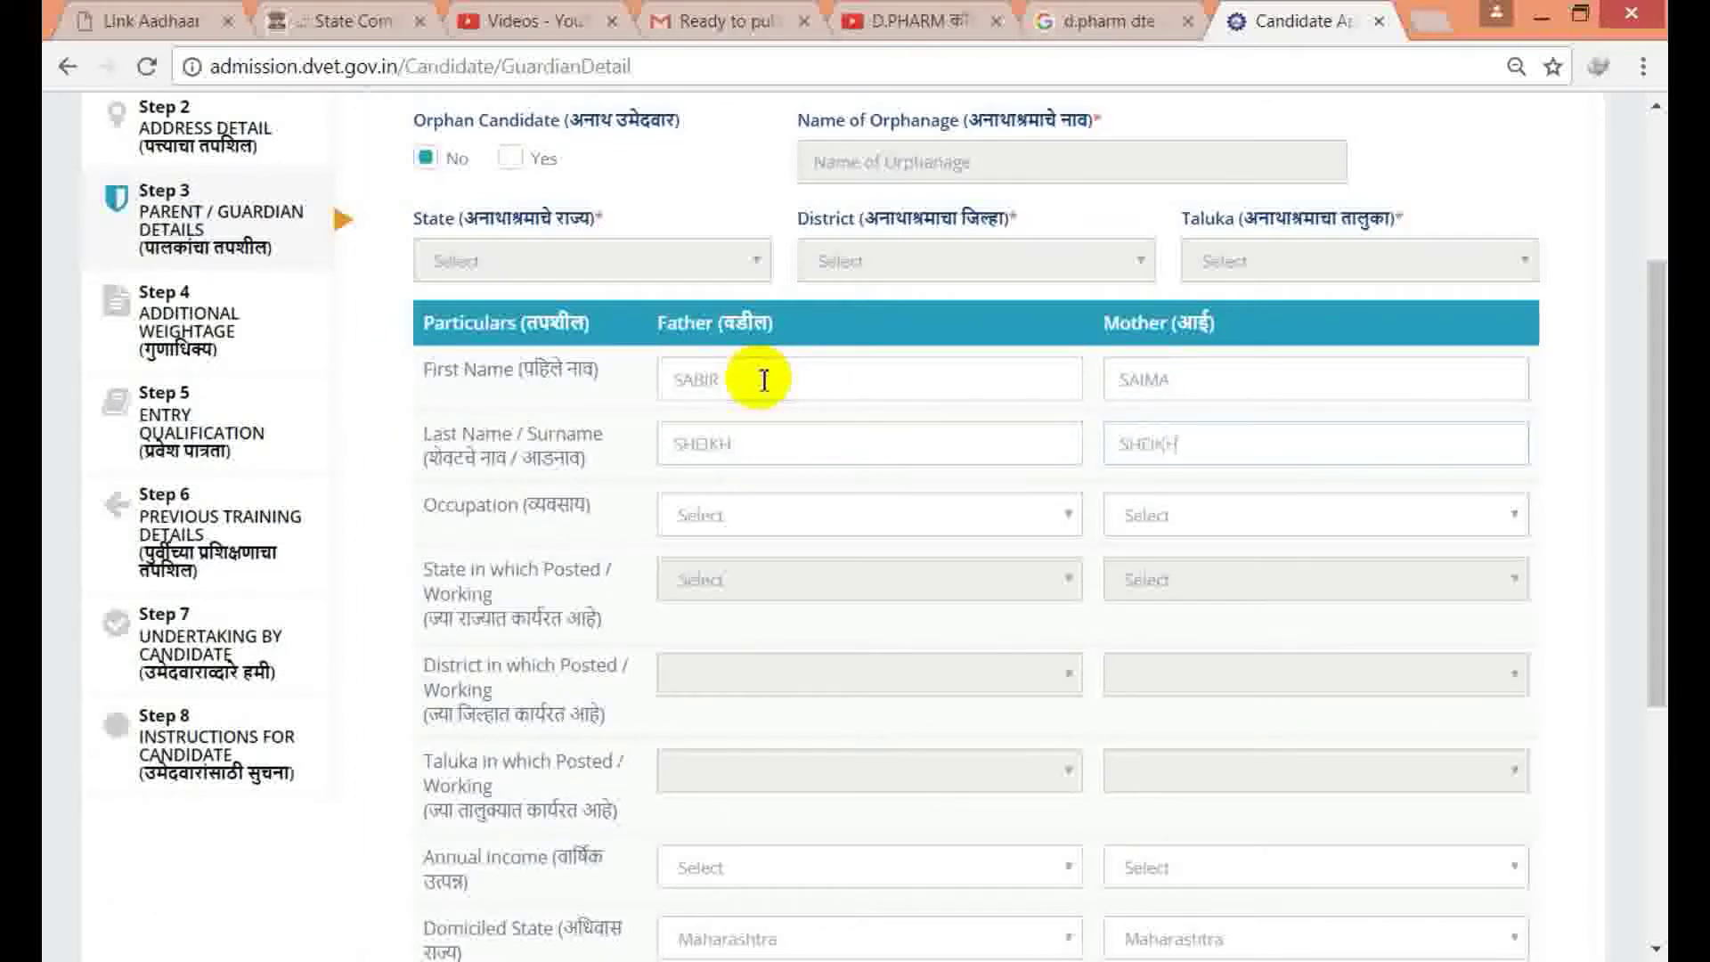
click(874, 504)
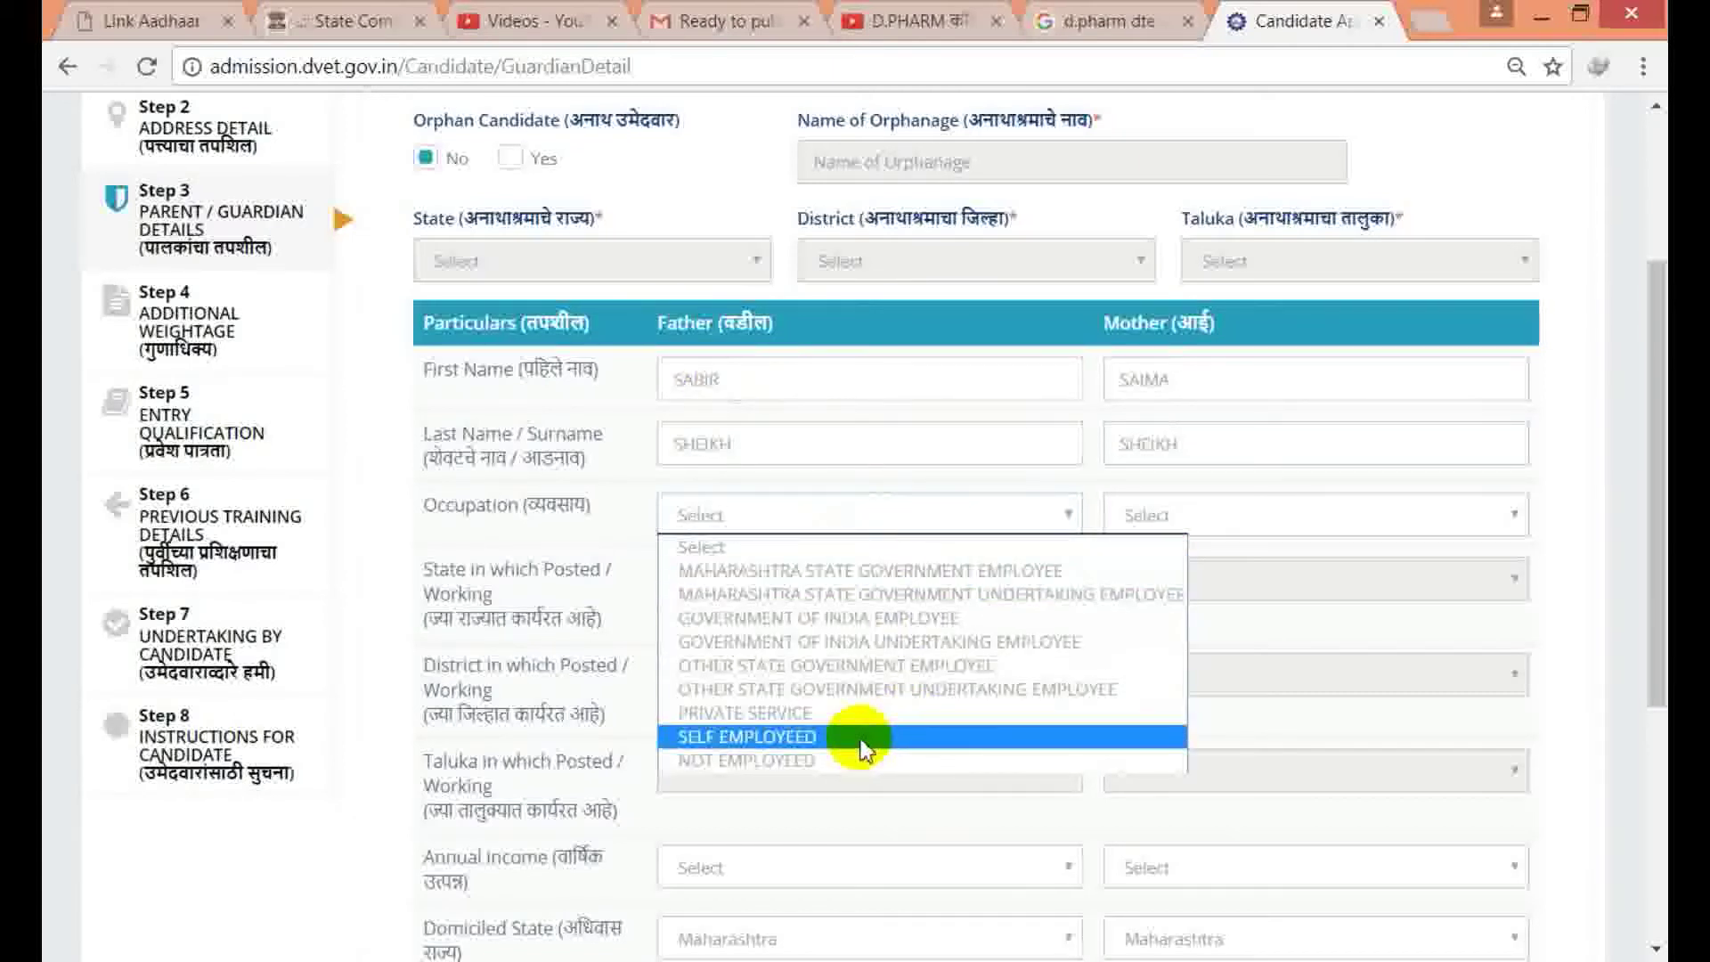
Set occupations SELF EMPLOYEED and NOT EMPLOYEED, and incomes BELOW Rs. 1,00,000 and NO INCOME
click(781, 737)
click(1292, 525)
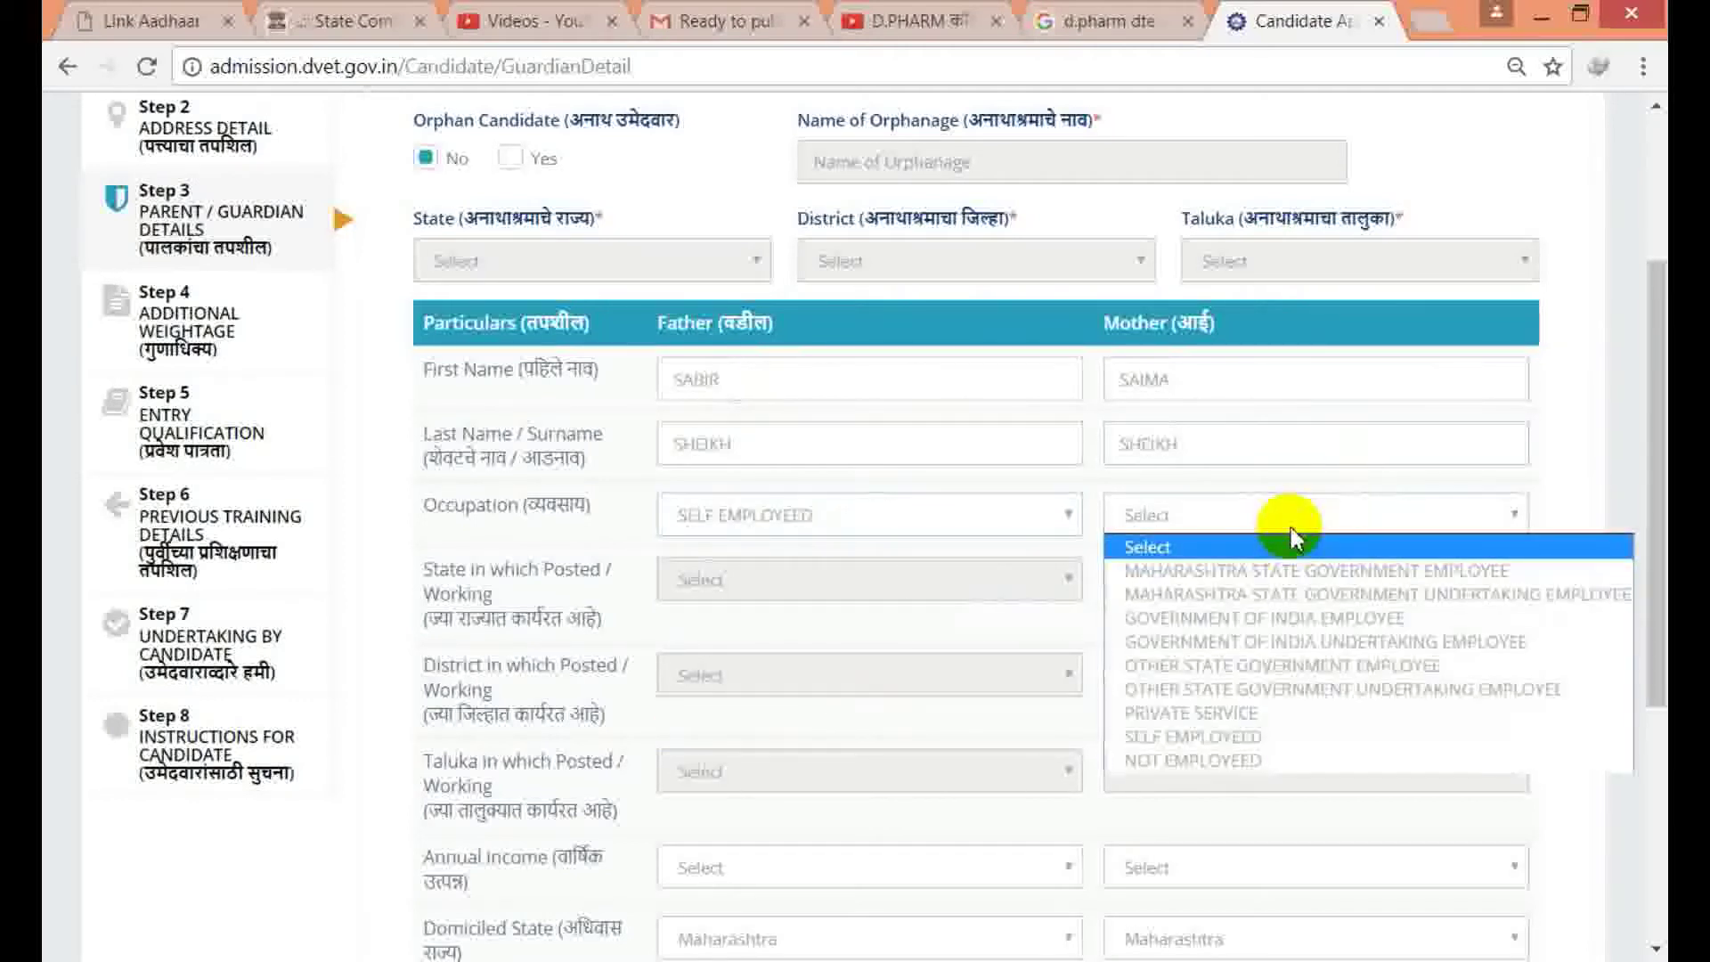
click(1260, 764)
scroll(891, 638, down, 4)
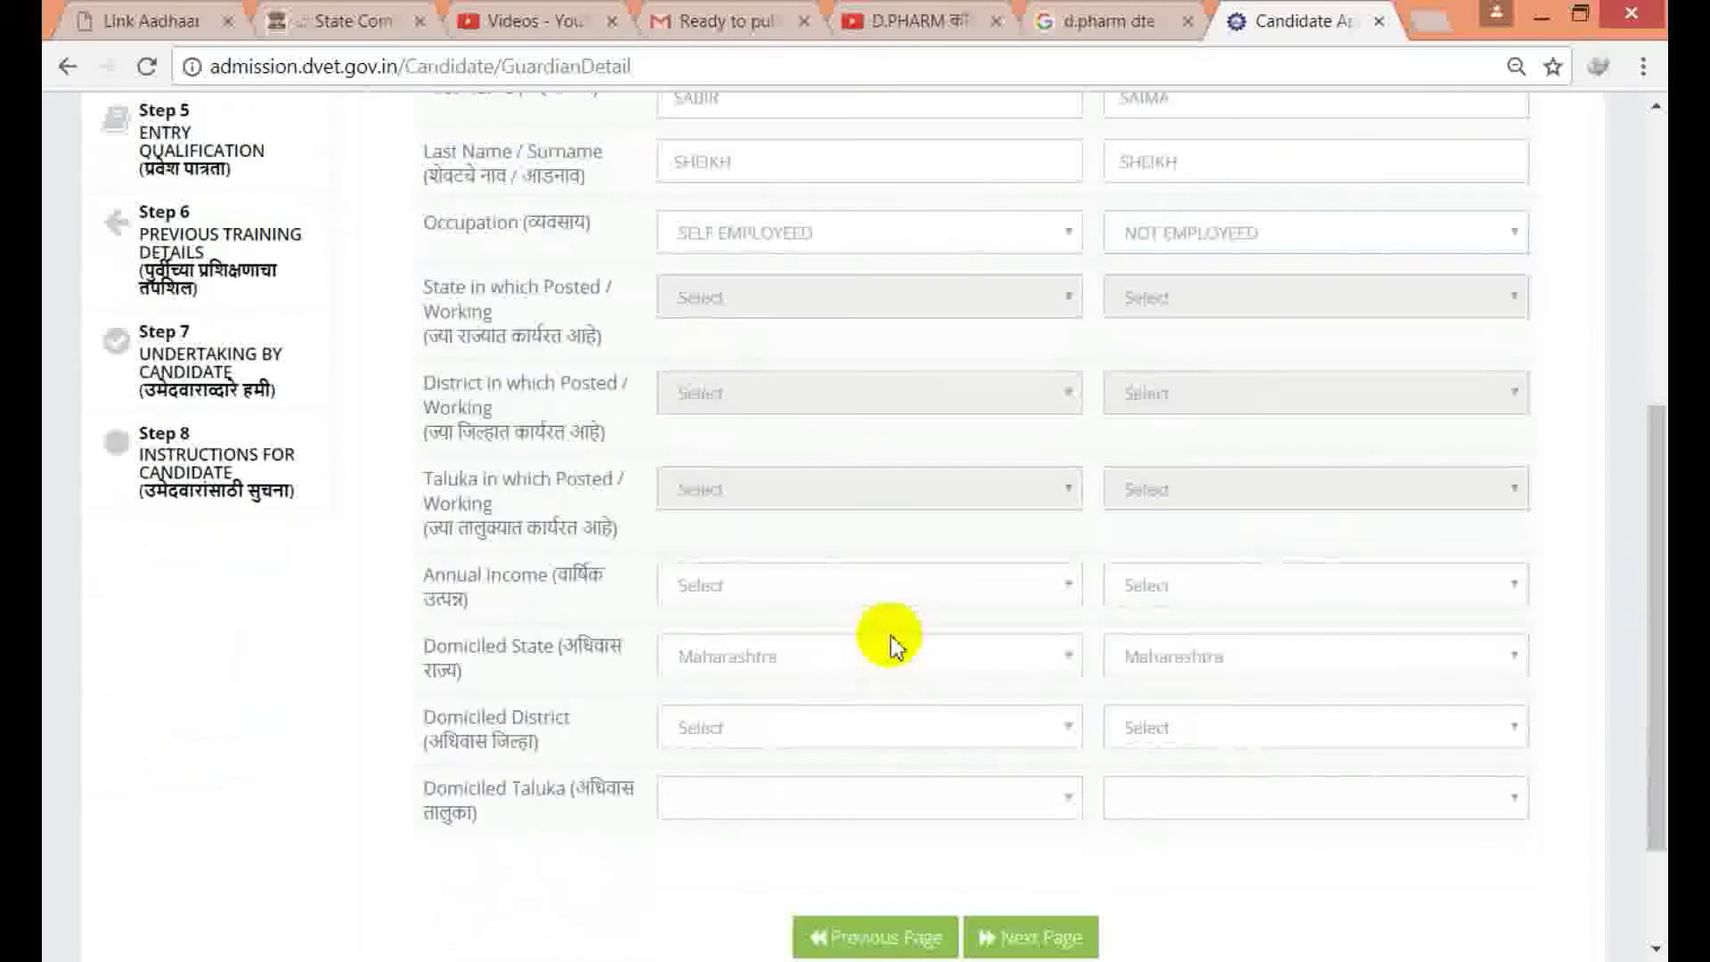
scroll(890, 638, down, 1)
click(744, 443)
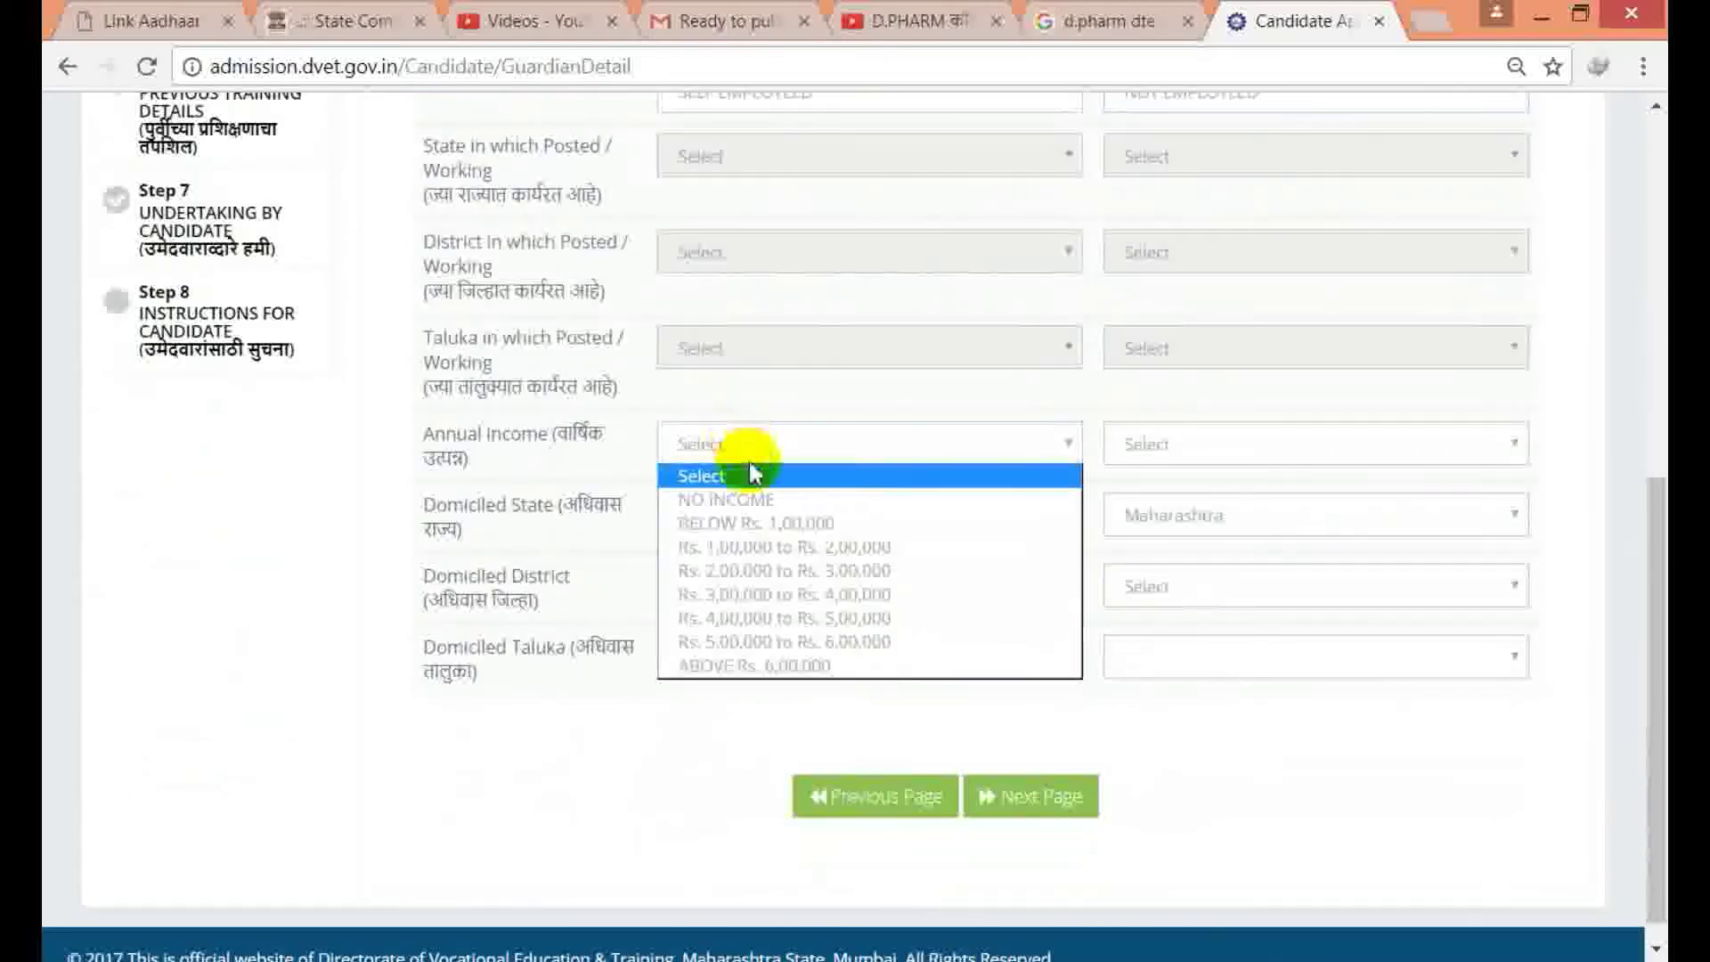
click(768, 522)
click(1206, 461)
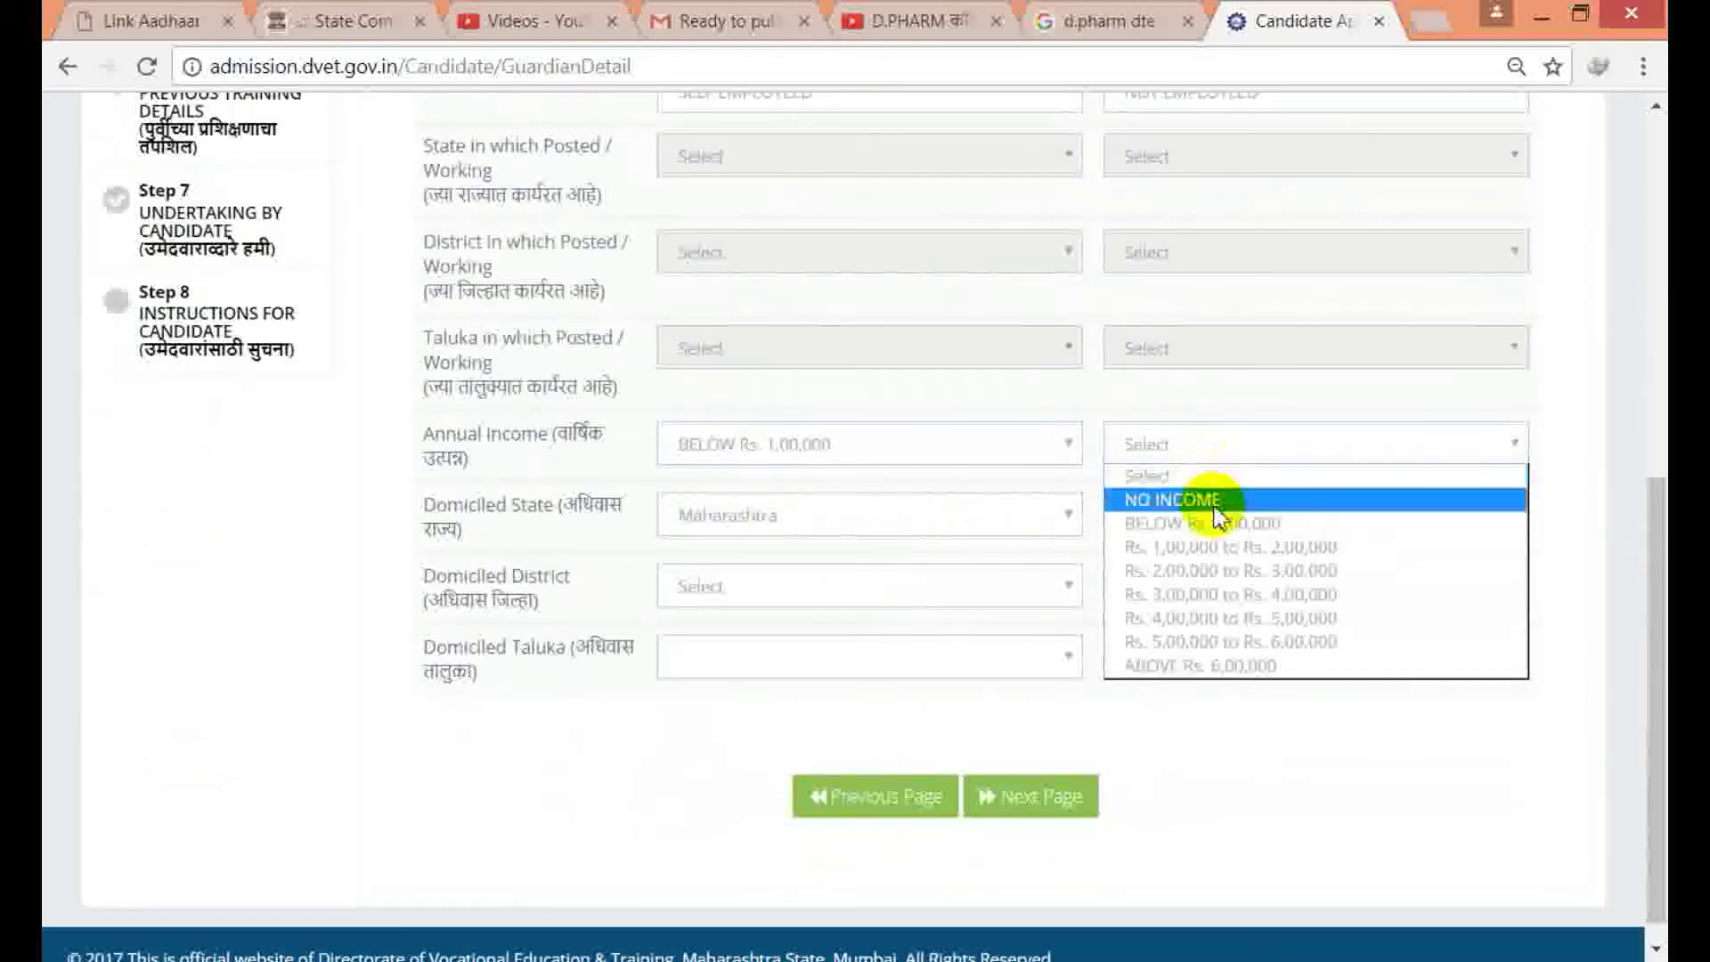
click(1205, 499)
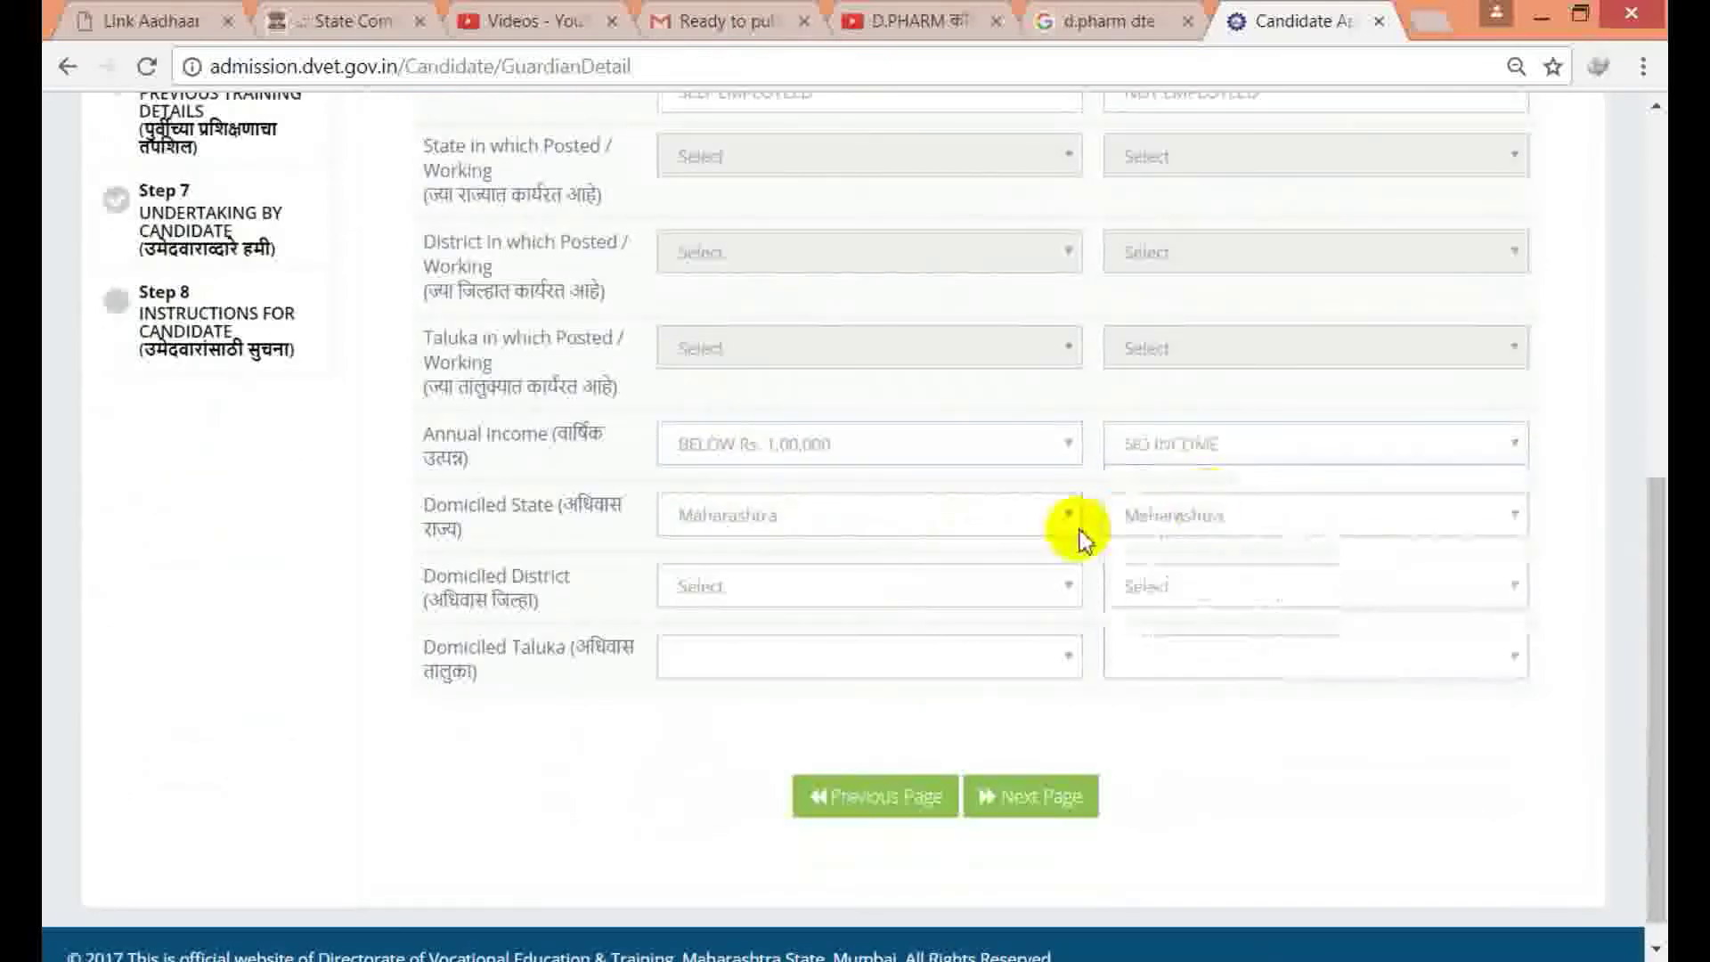
Choose Yavatmal for both domiciled districts and talukas, then continue to Additional Weightage
click(781, 588)
key(y)
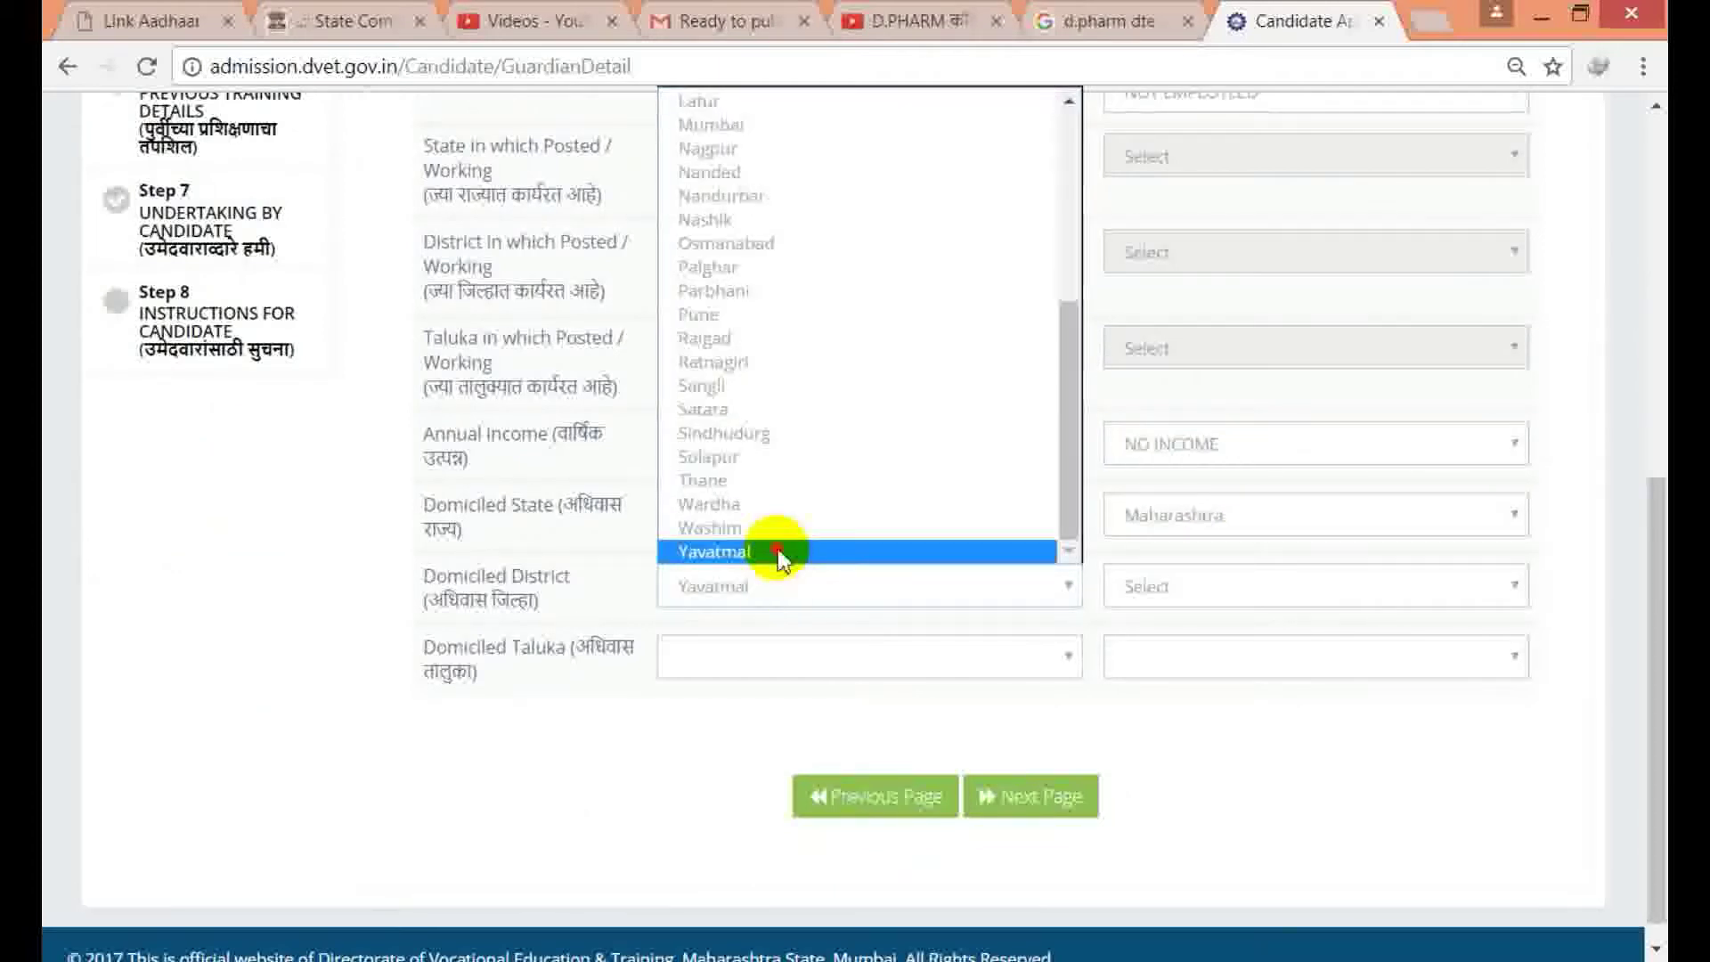
click(777, 552)
click(1227, 583)
key(y)
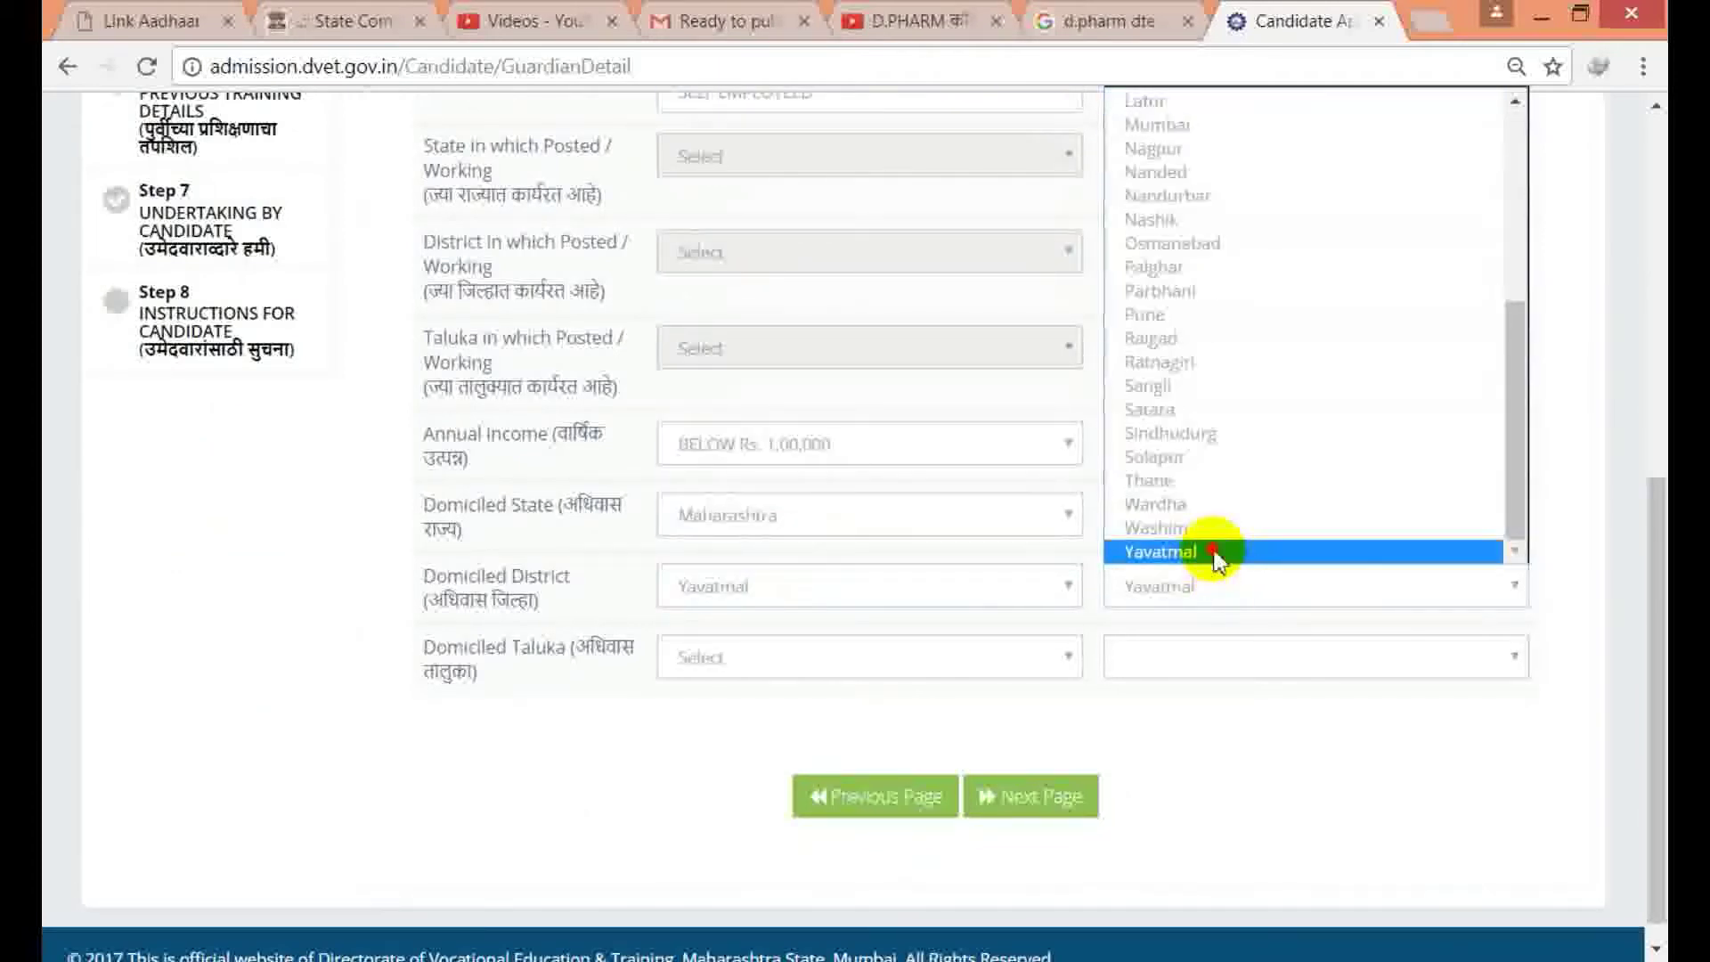
click(1217, 552)
click(938, 659)
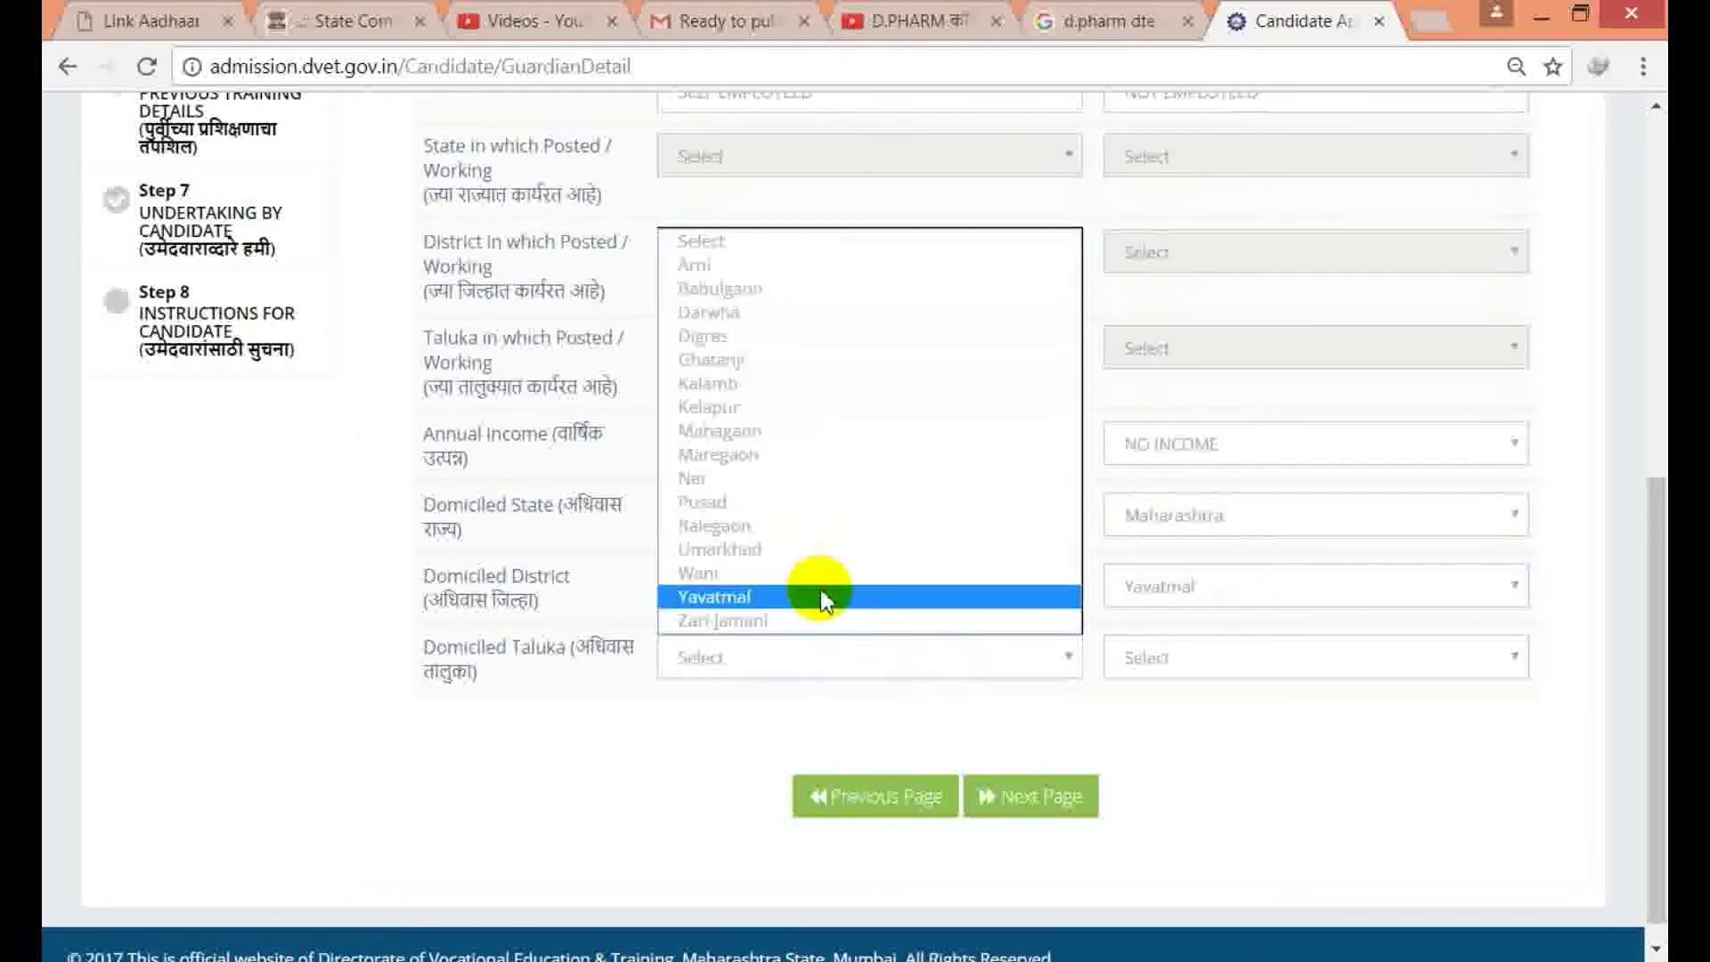
click(821, 598)
click(1287, 658)
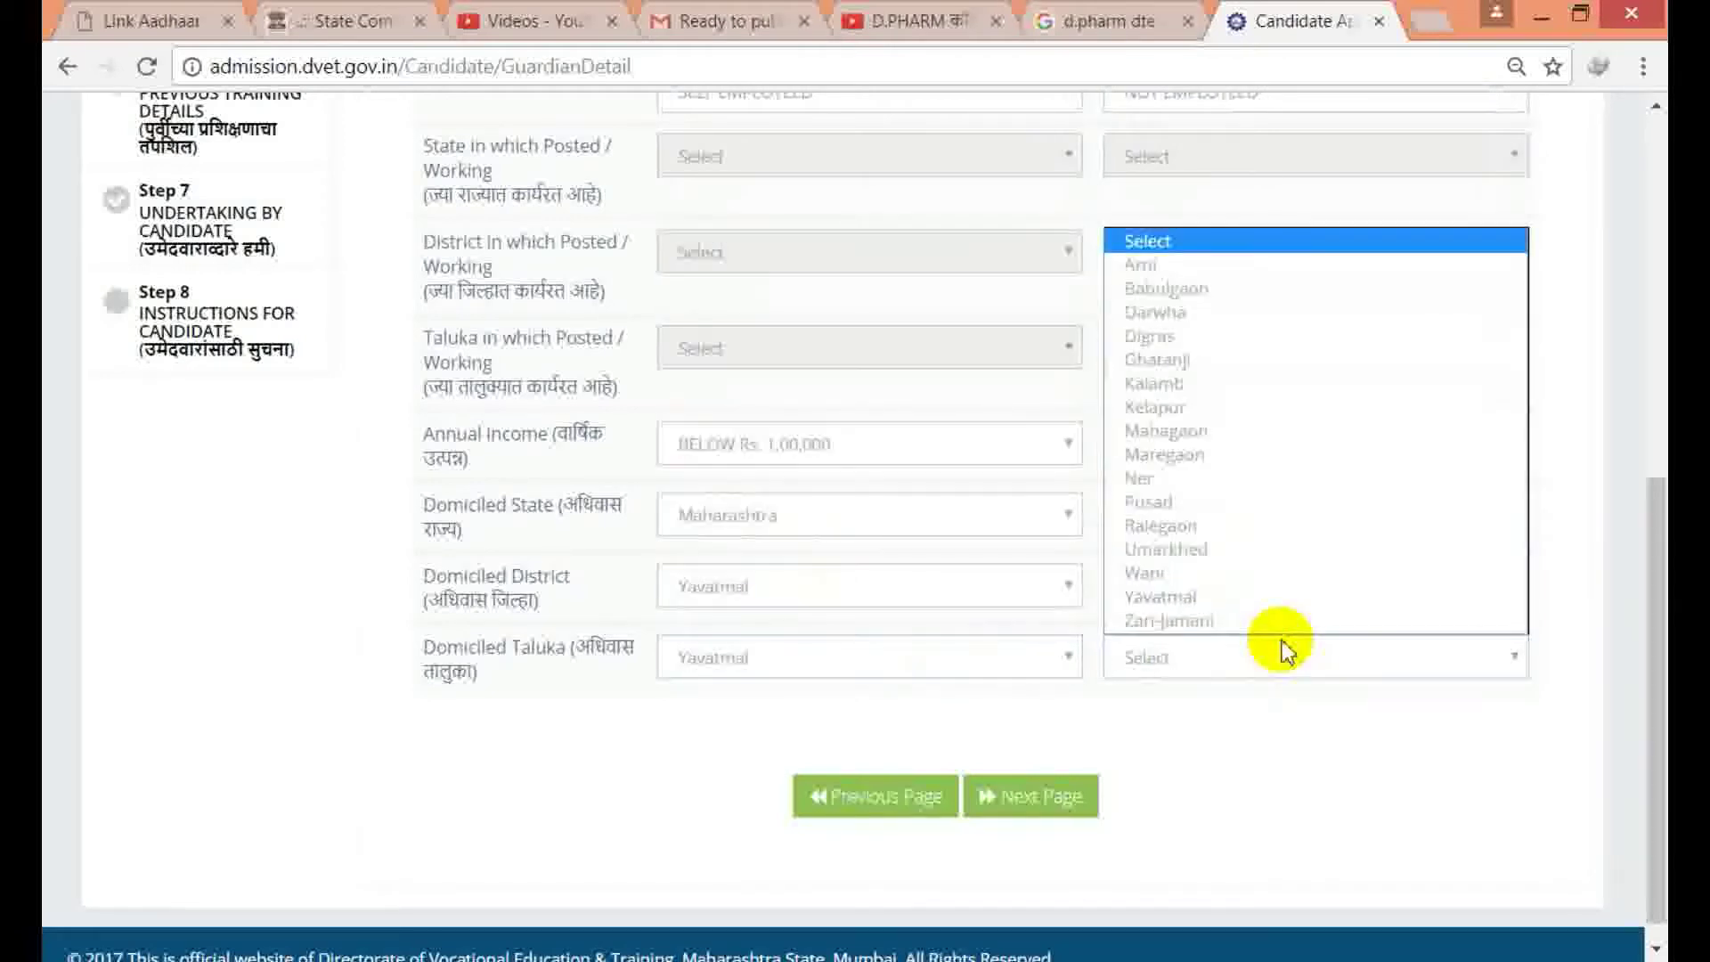
click(1218, 595)
scroll(1305, 775, down, 1)
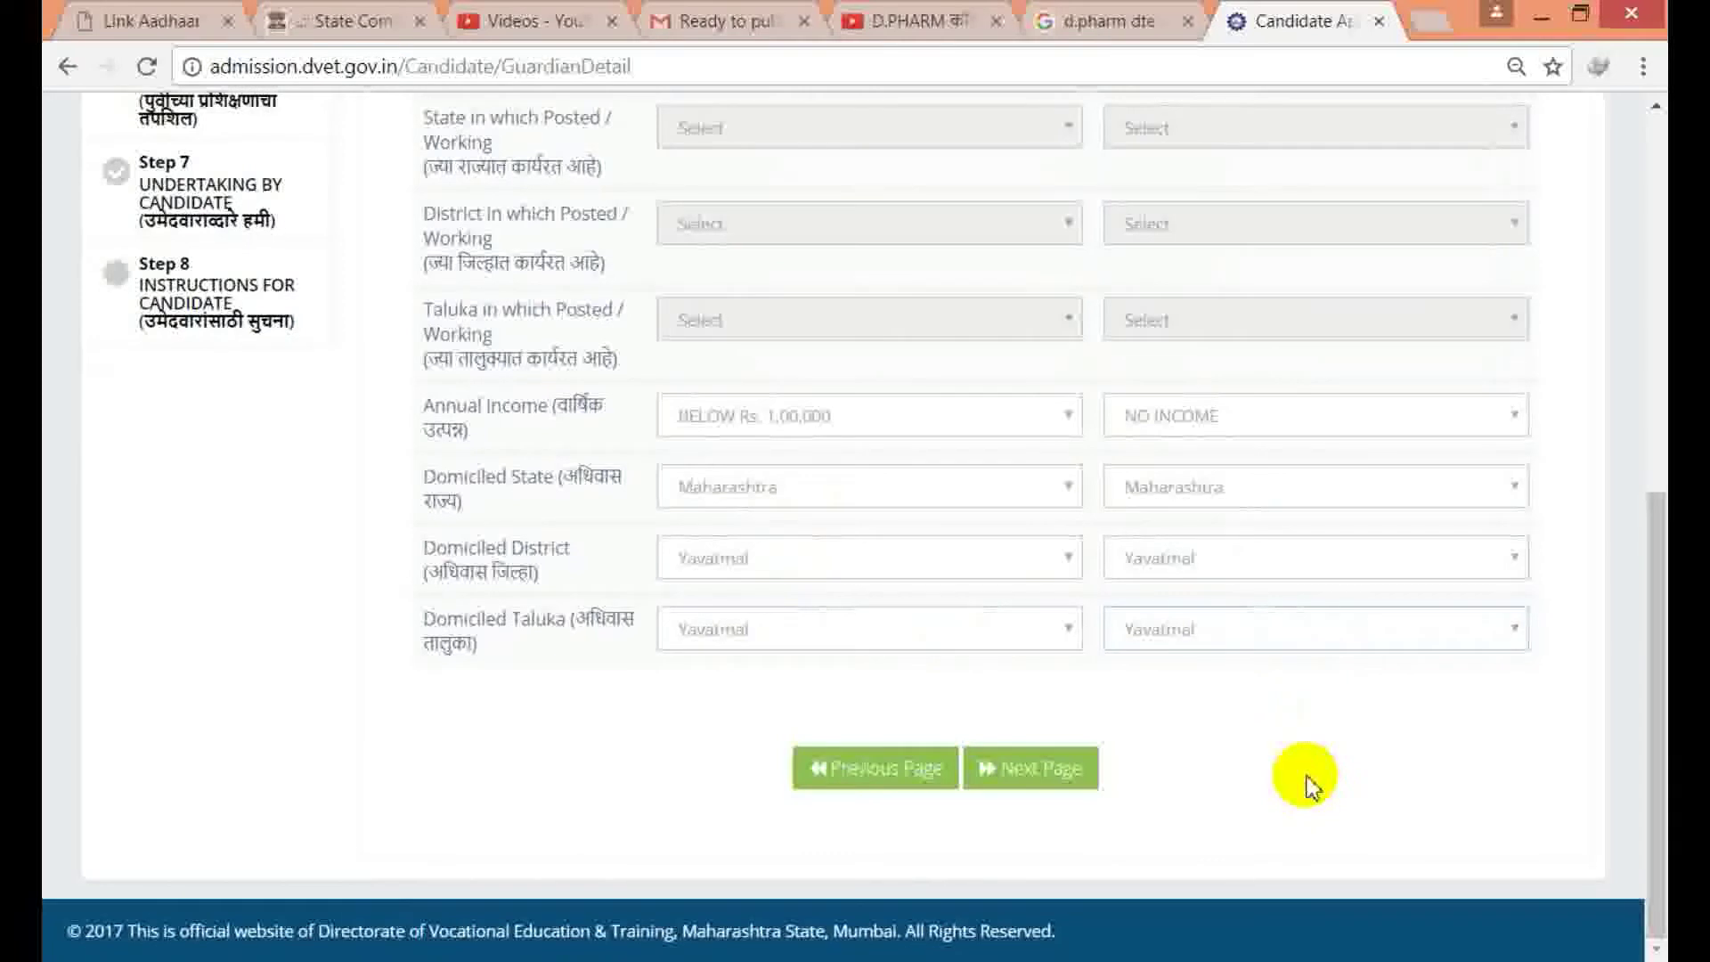
click(1050, 771)
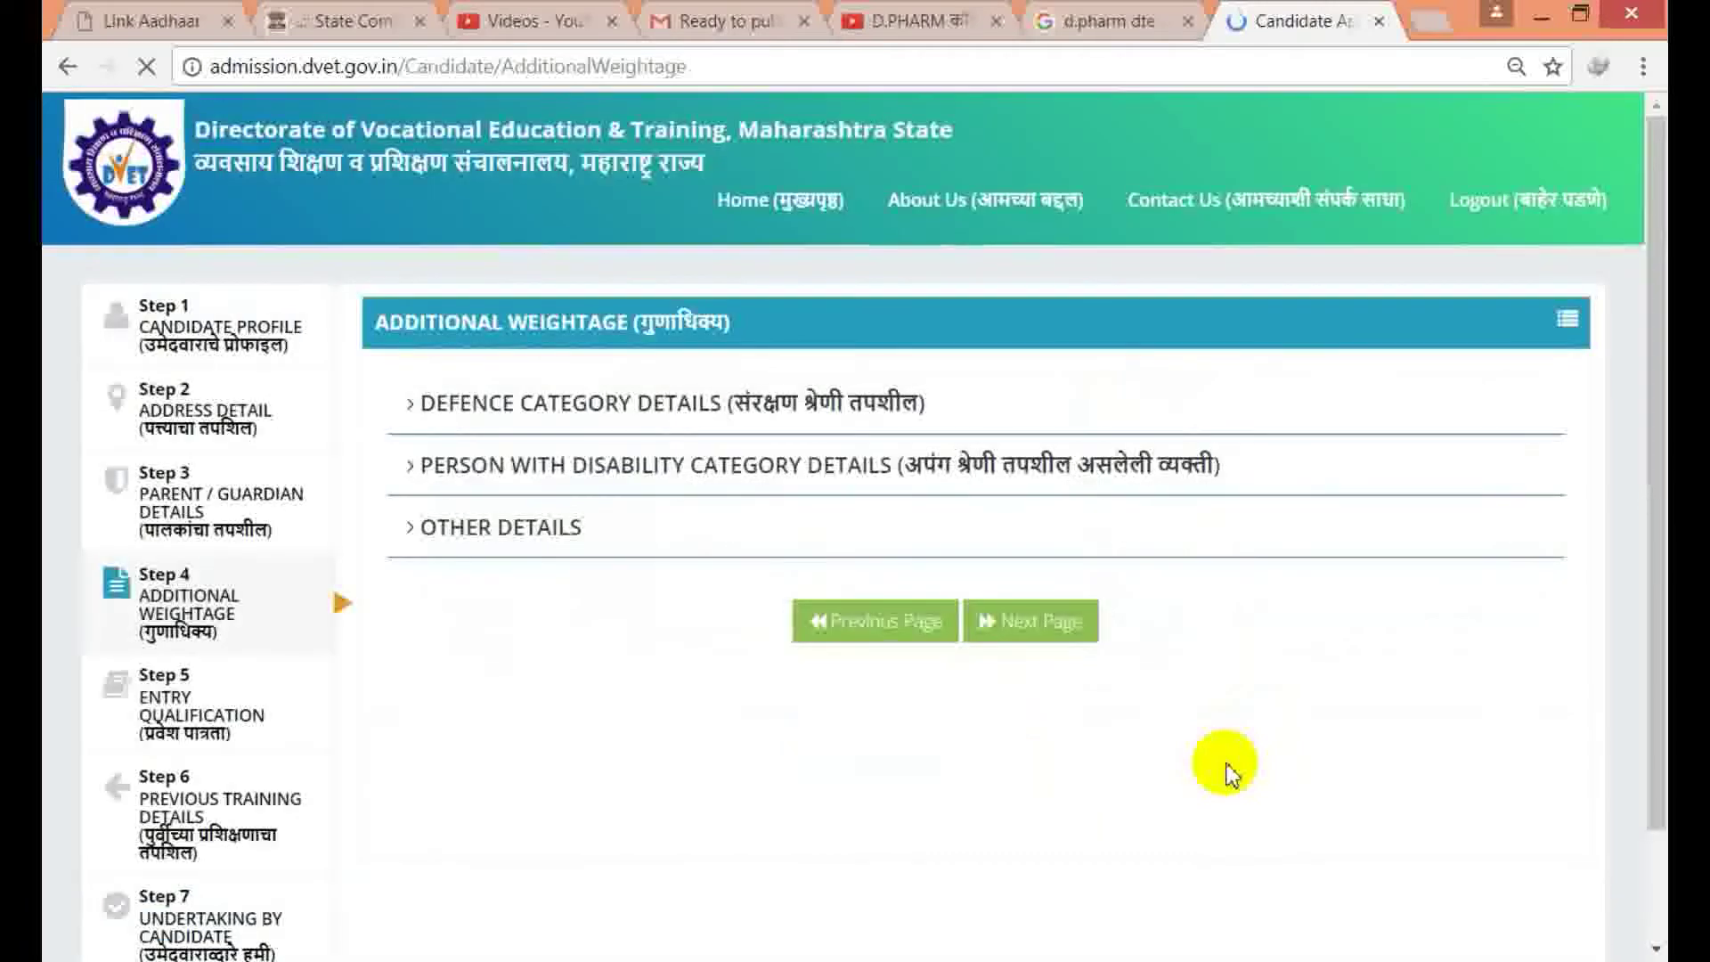
Review the Additional Weightage sections, leaving every answer No and no extra-curricular activity selected
scroll(1224, 771, down, 3)
scroll(1227, 773, up, 3)
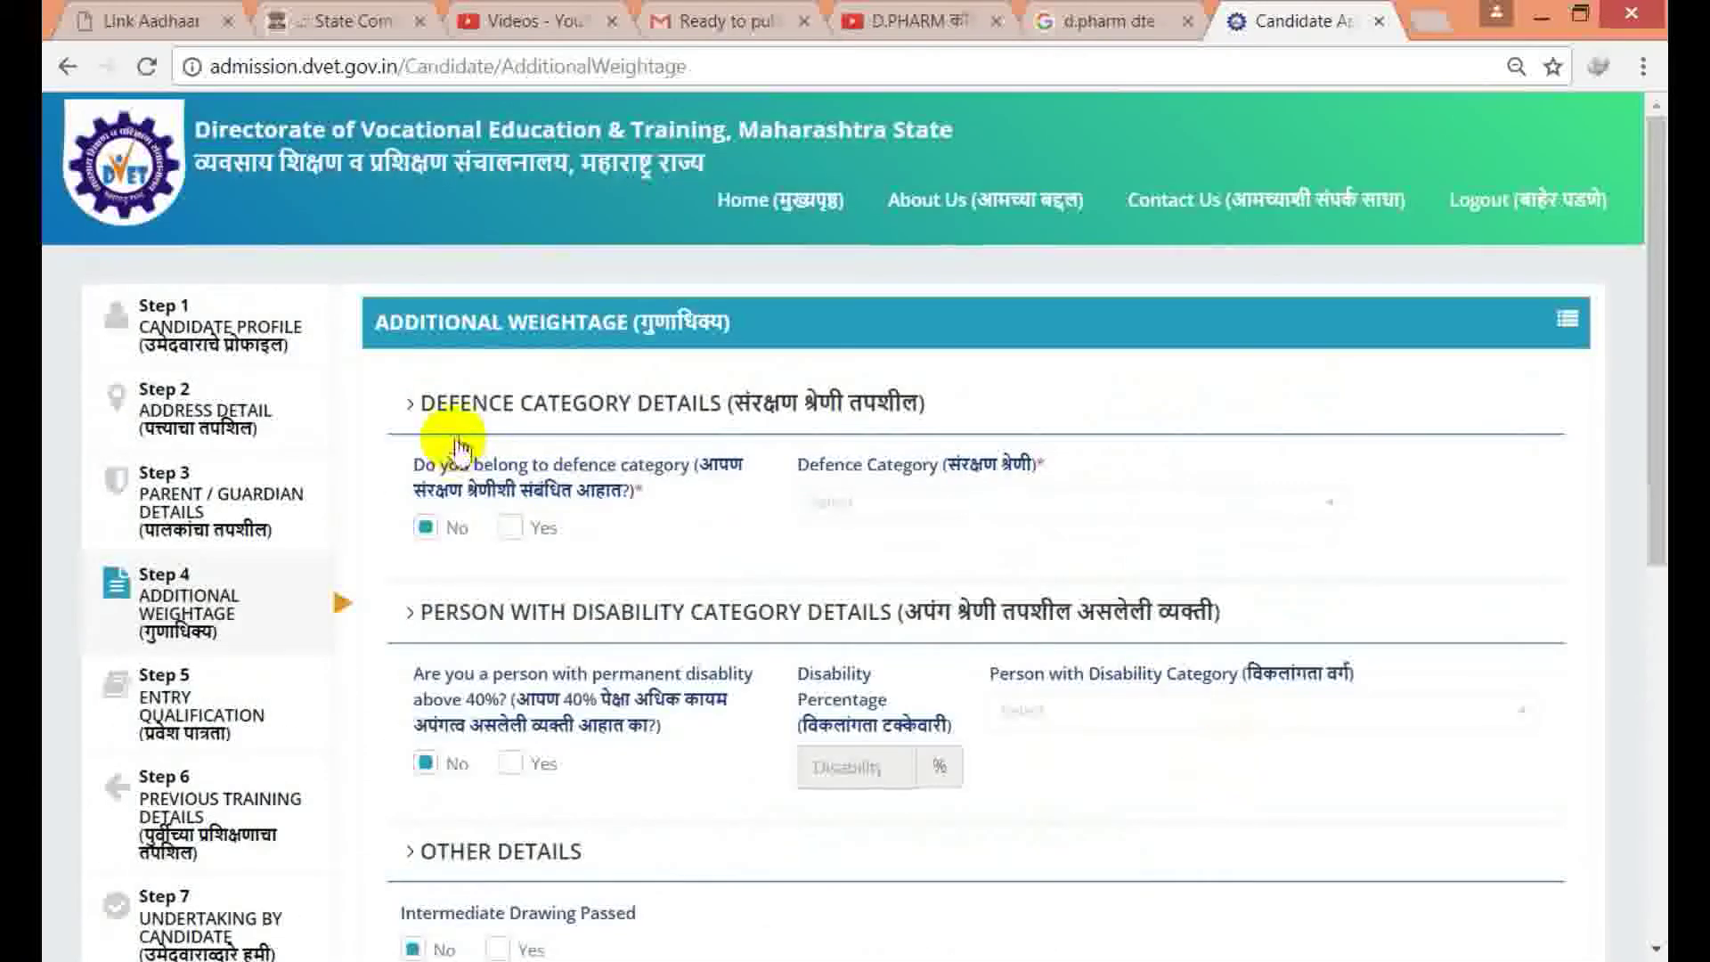
scroll(906, 481, down, 6)
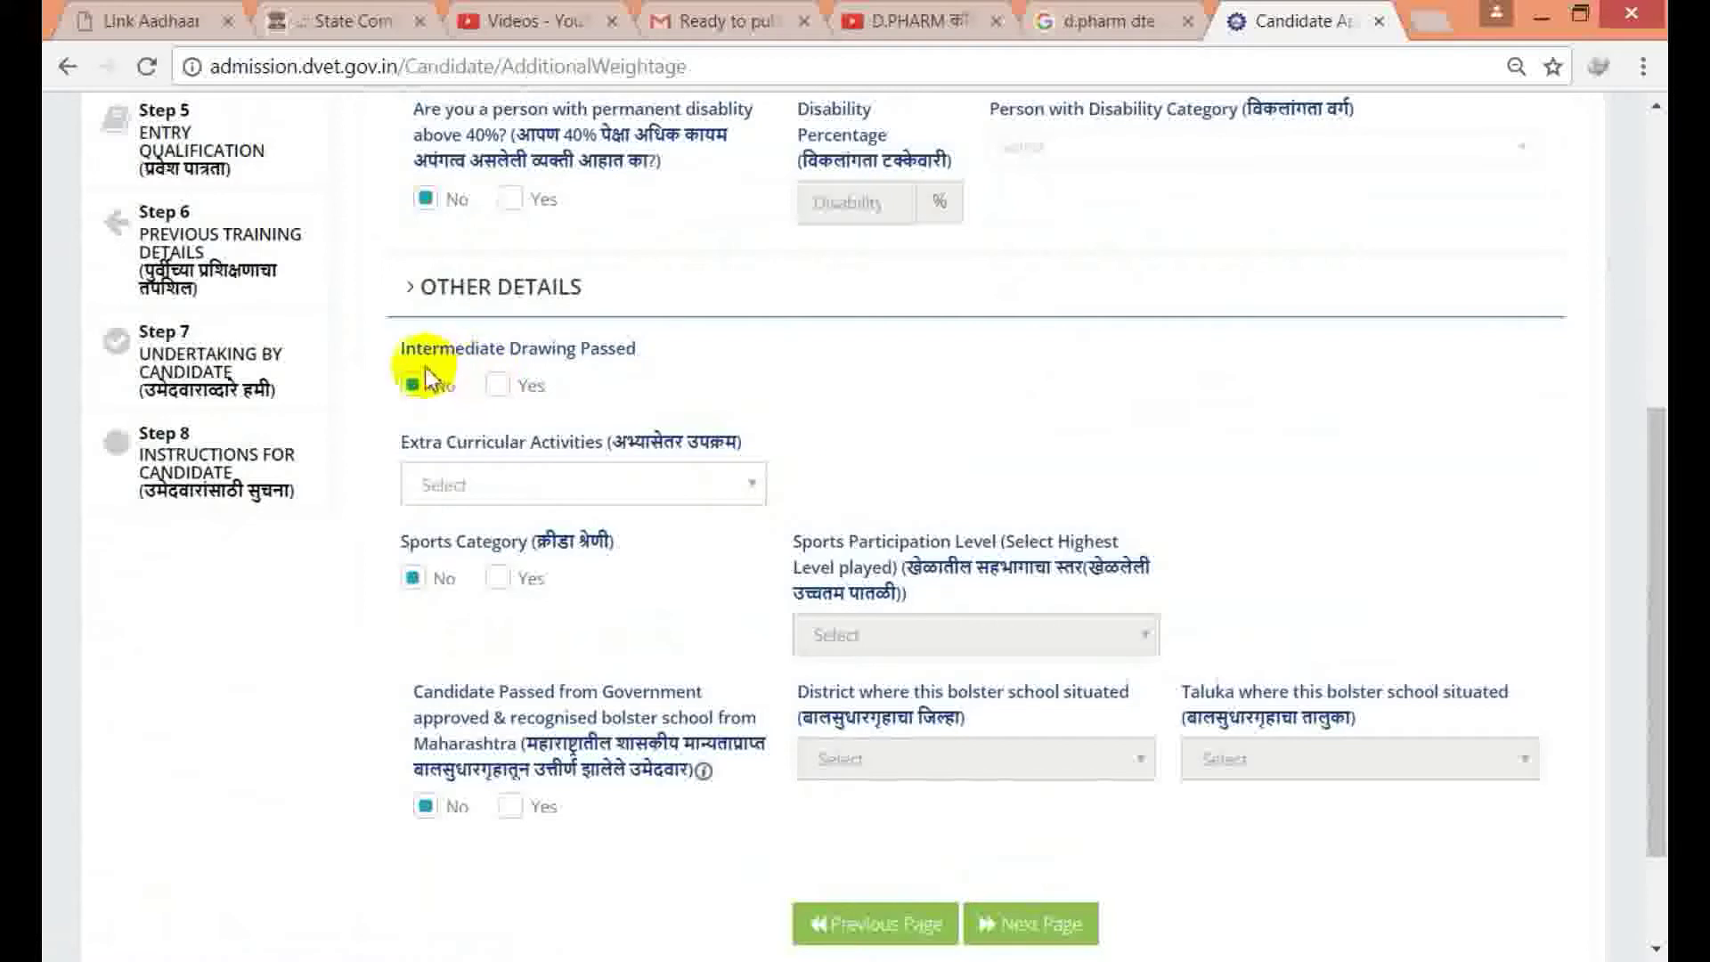
click(681, 488)
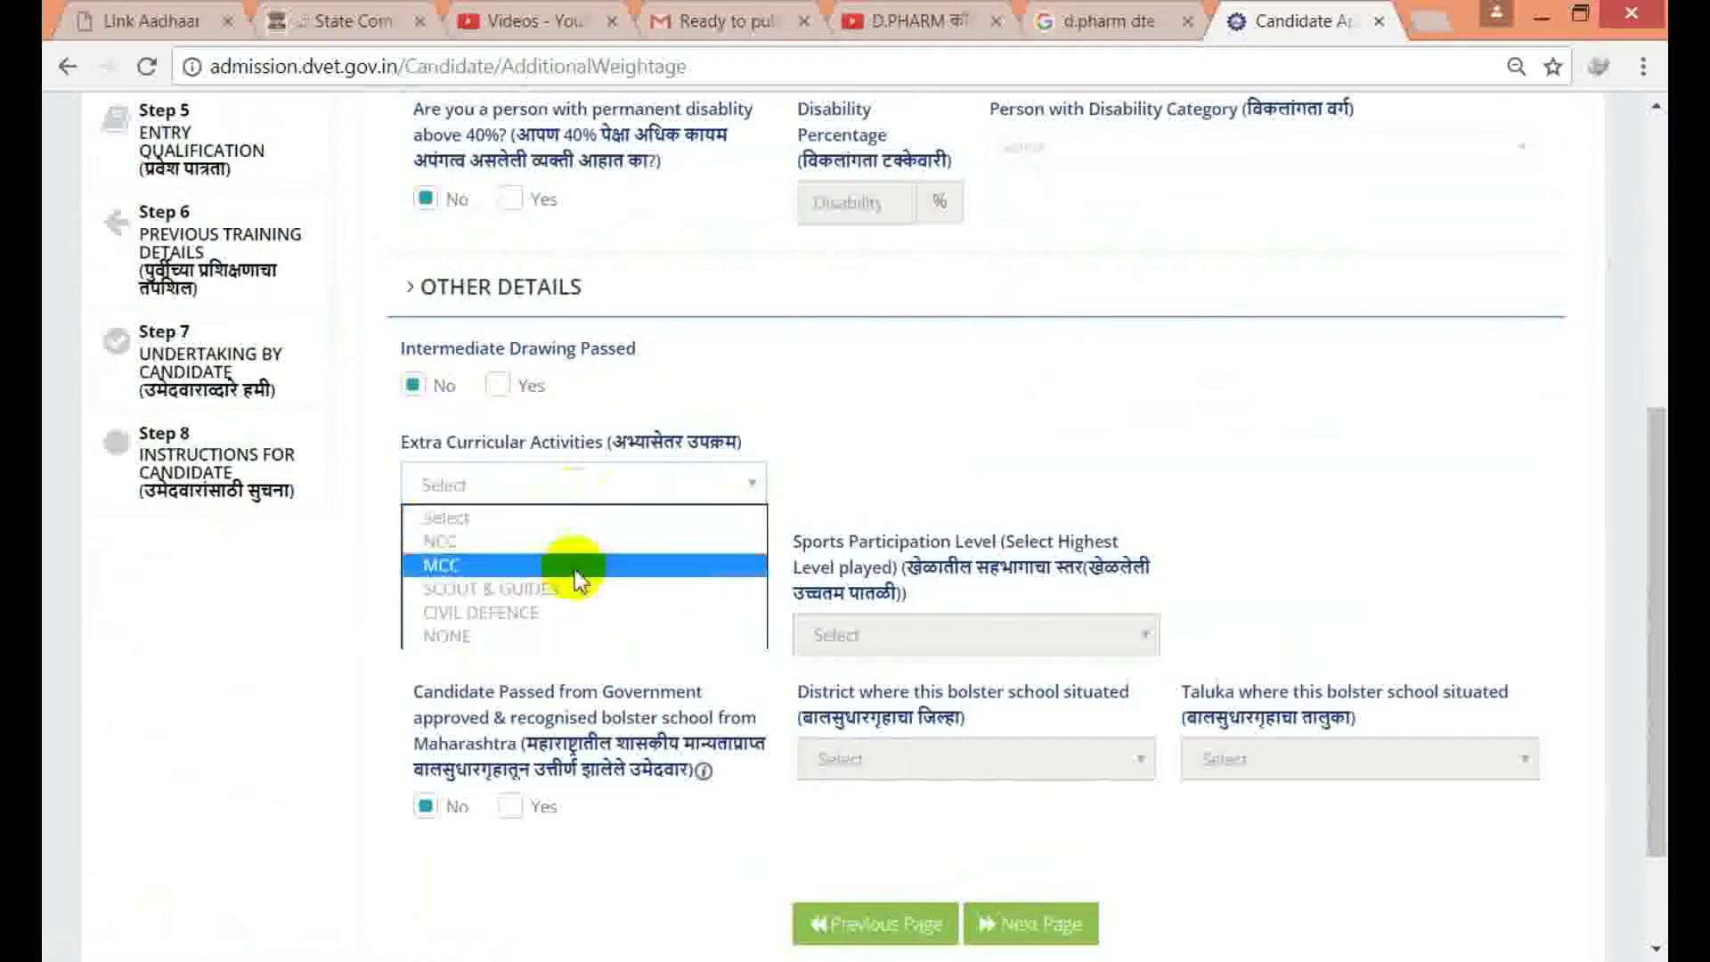
click(886, 401)
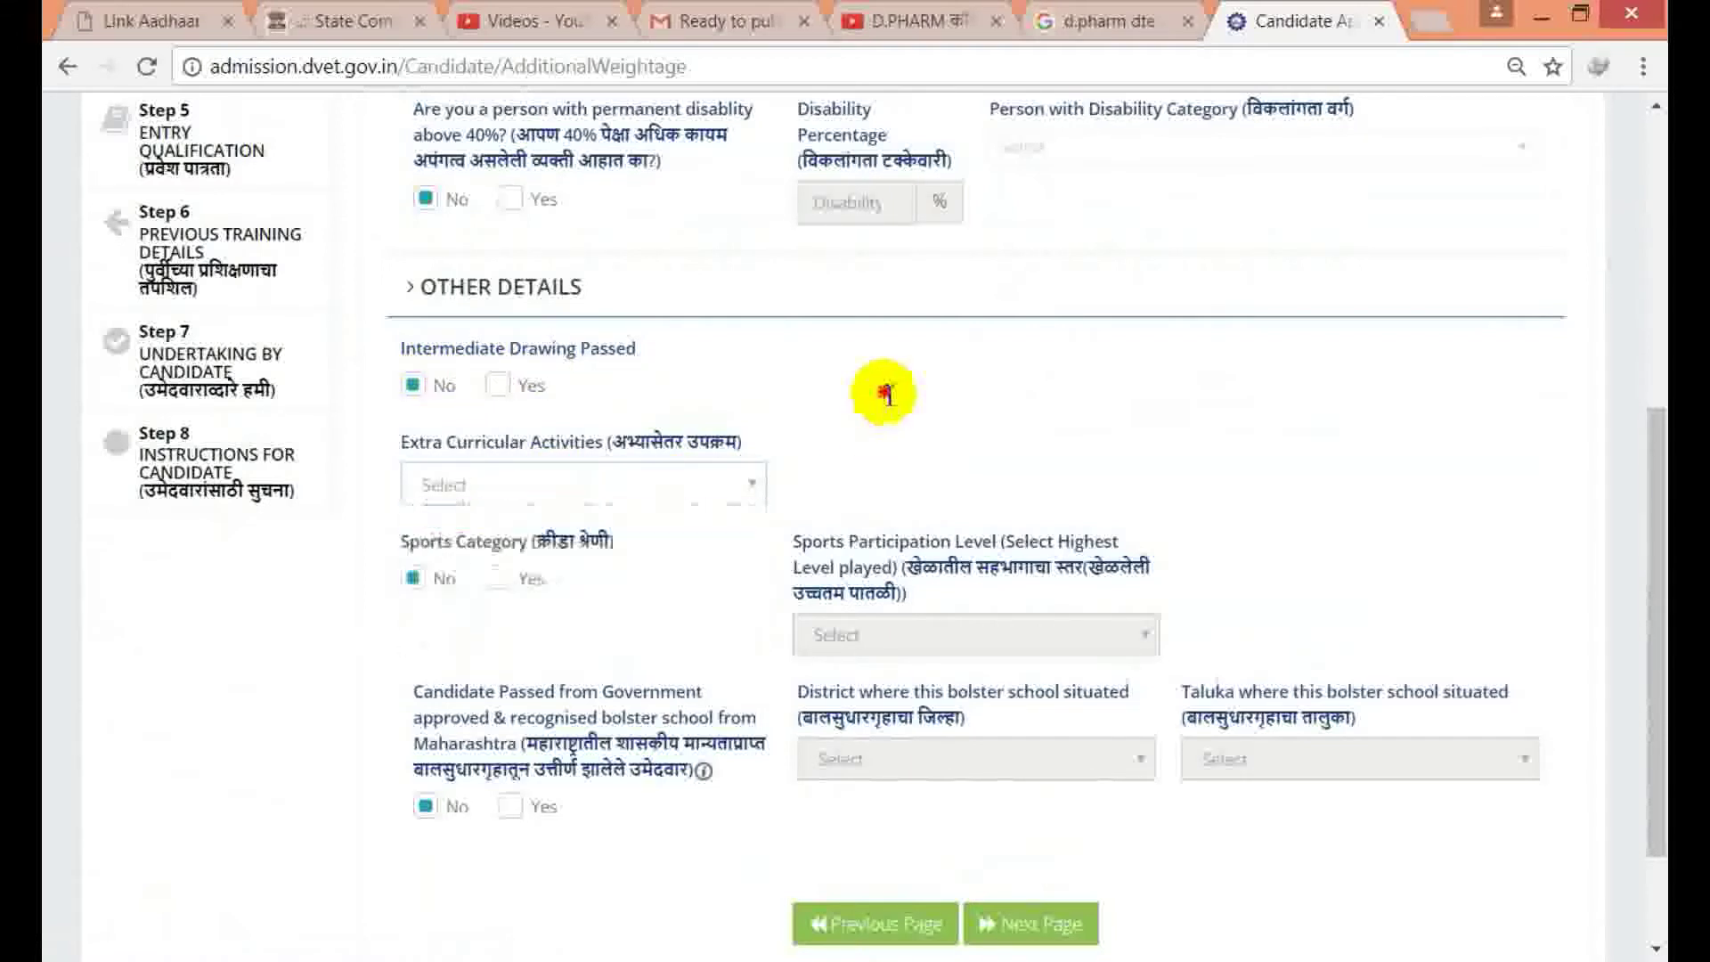
scroll(824, 674, down, 2)
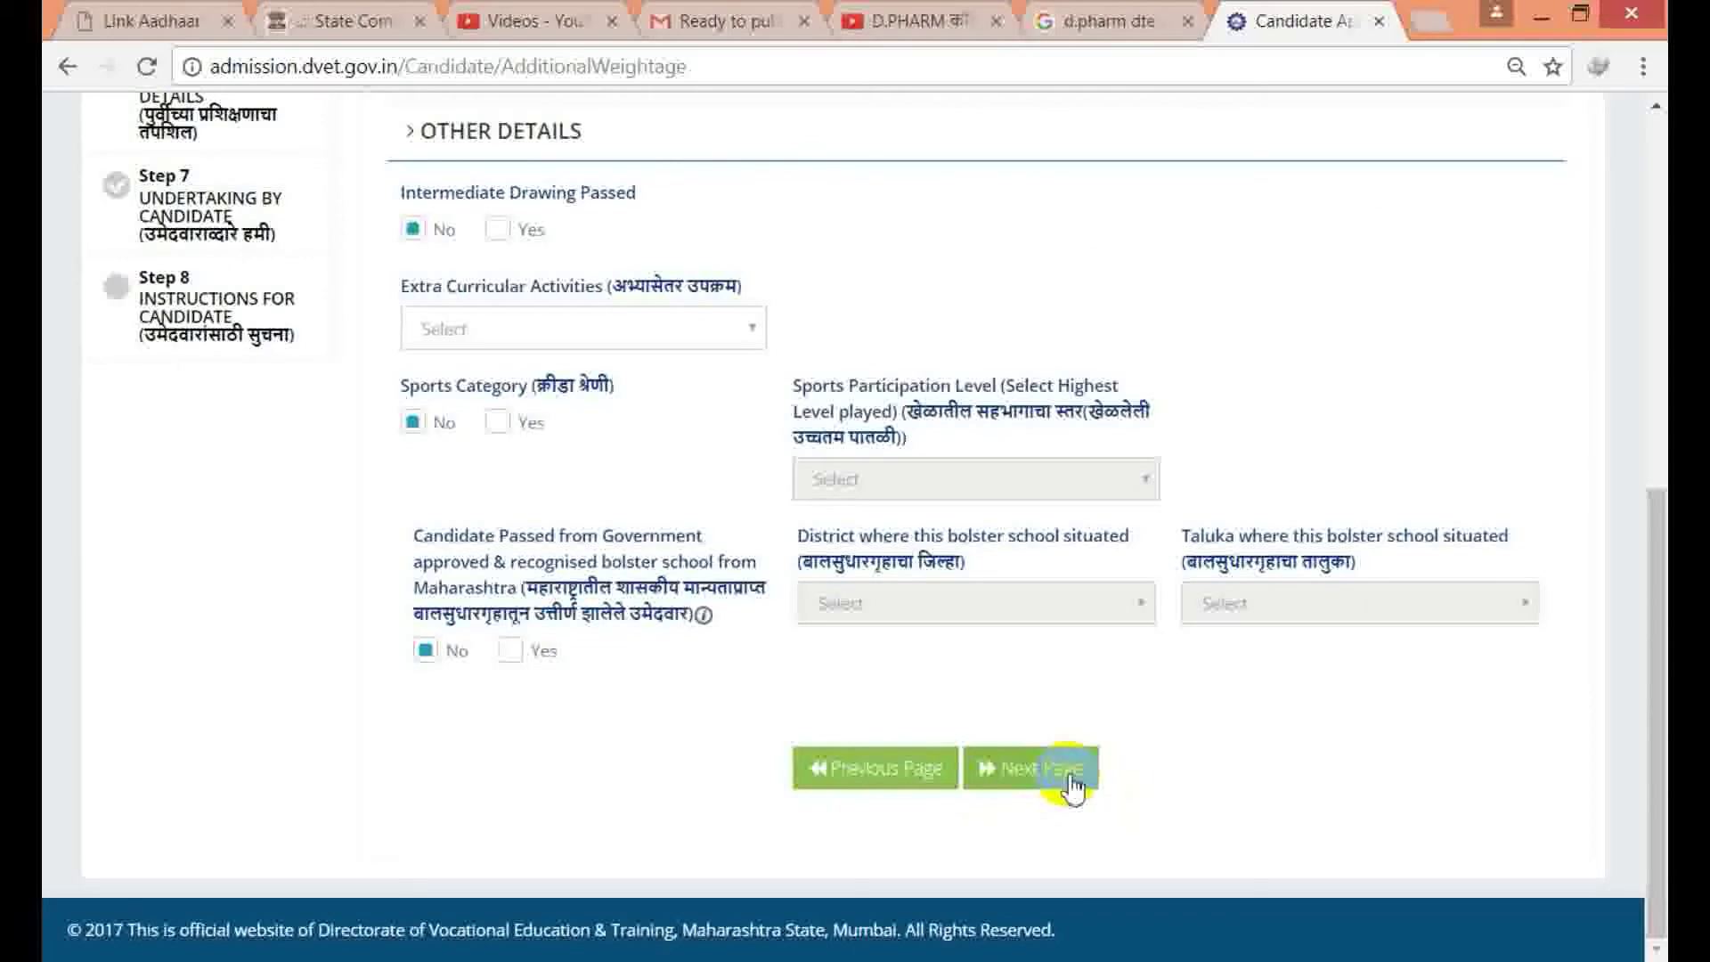
scroll(1024, 508, up, 6)
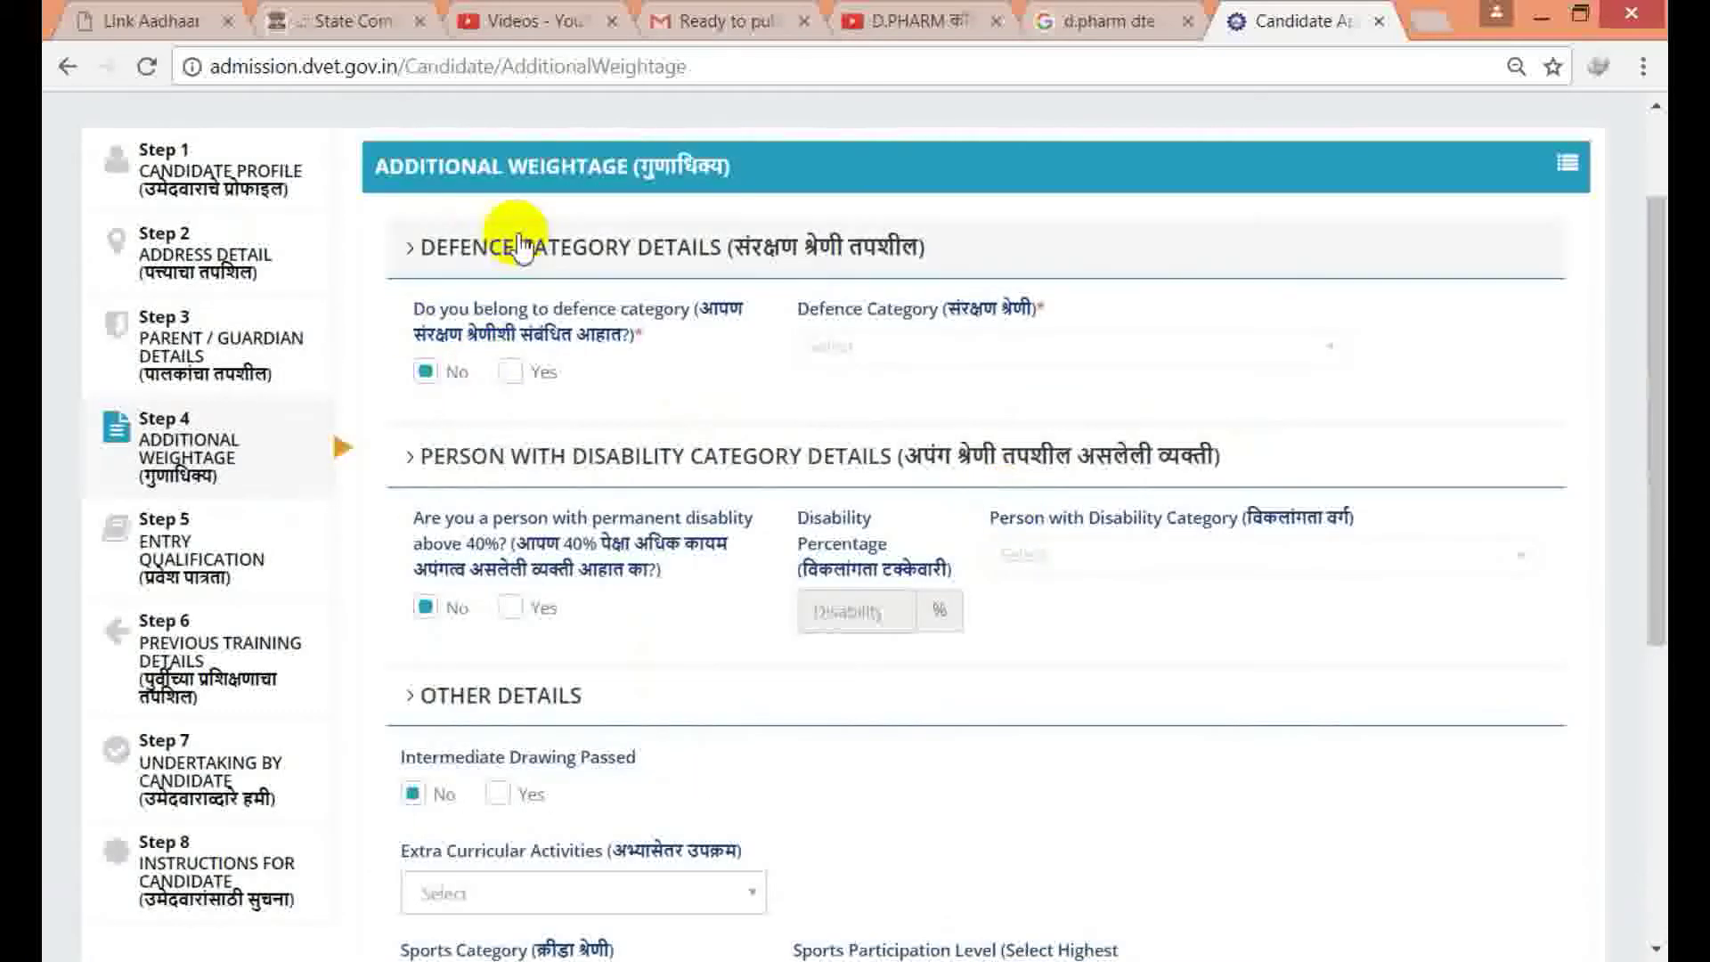
scroll(891, 552, down, 3)
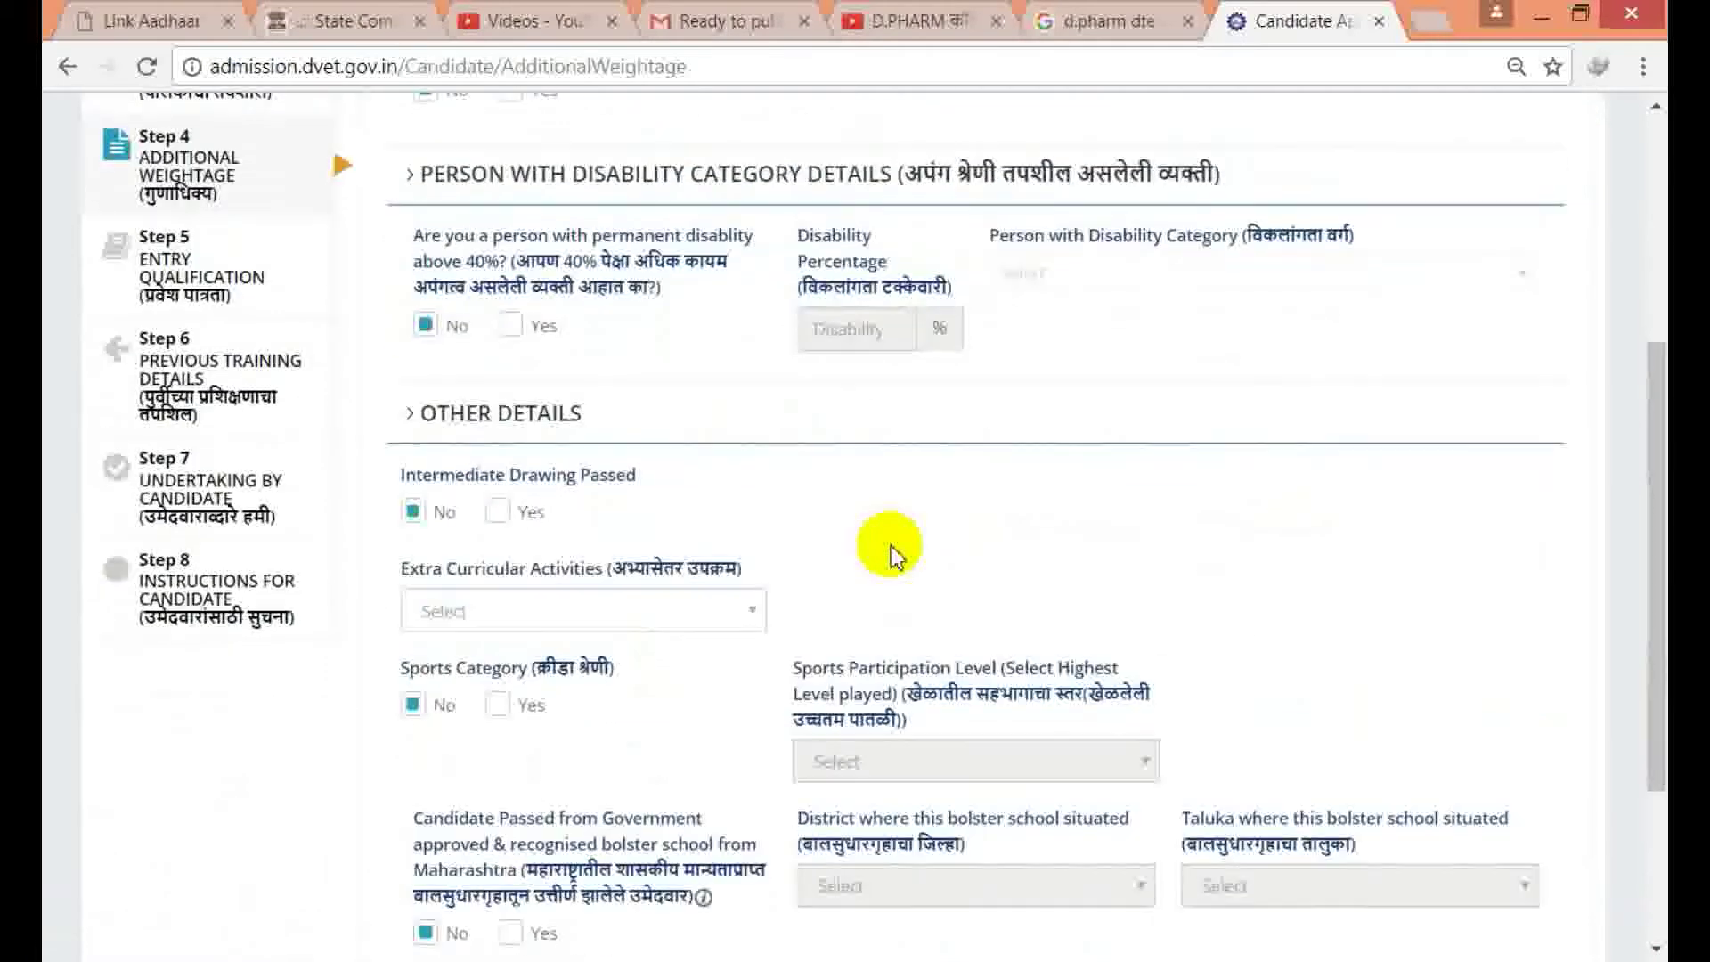
scroll(894, 554, up, 5)
scroll(894, 554, down, 8)
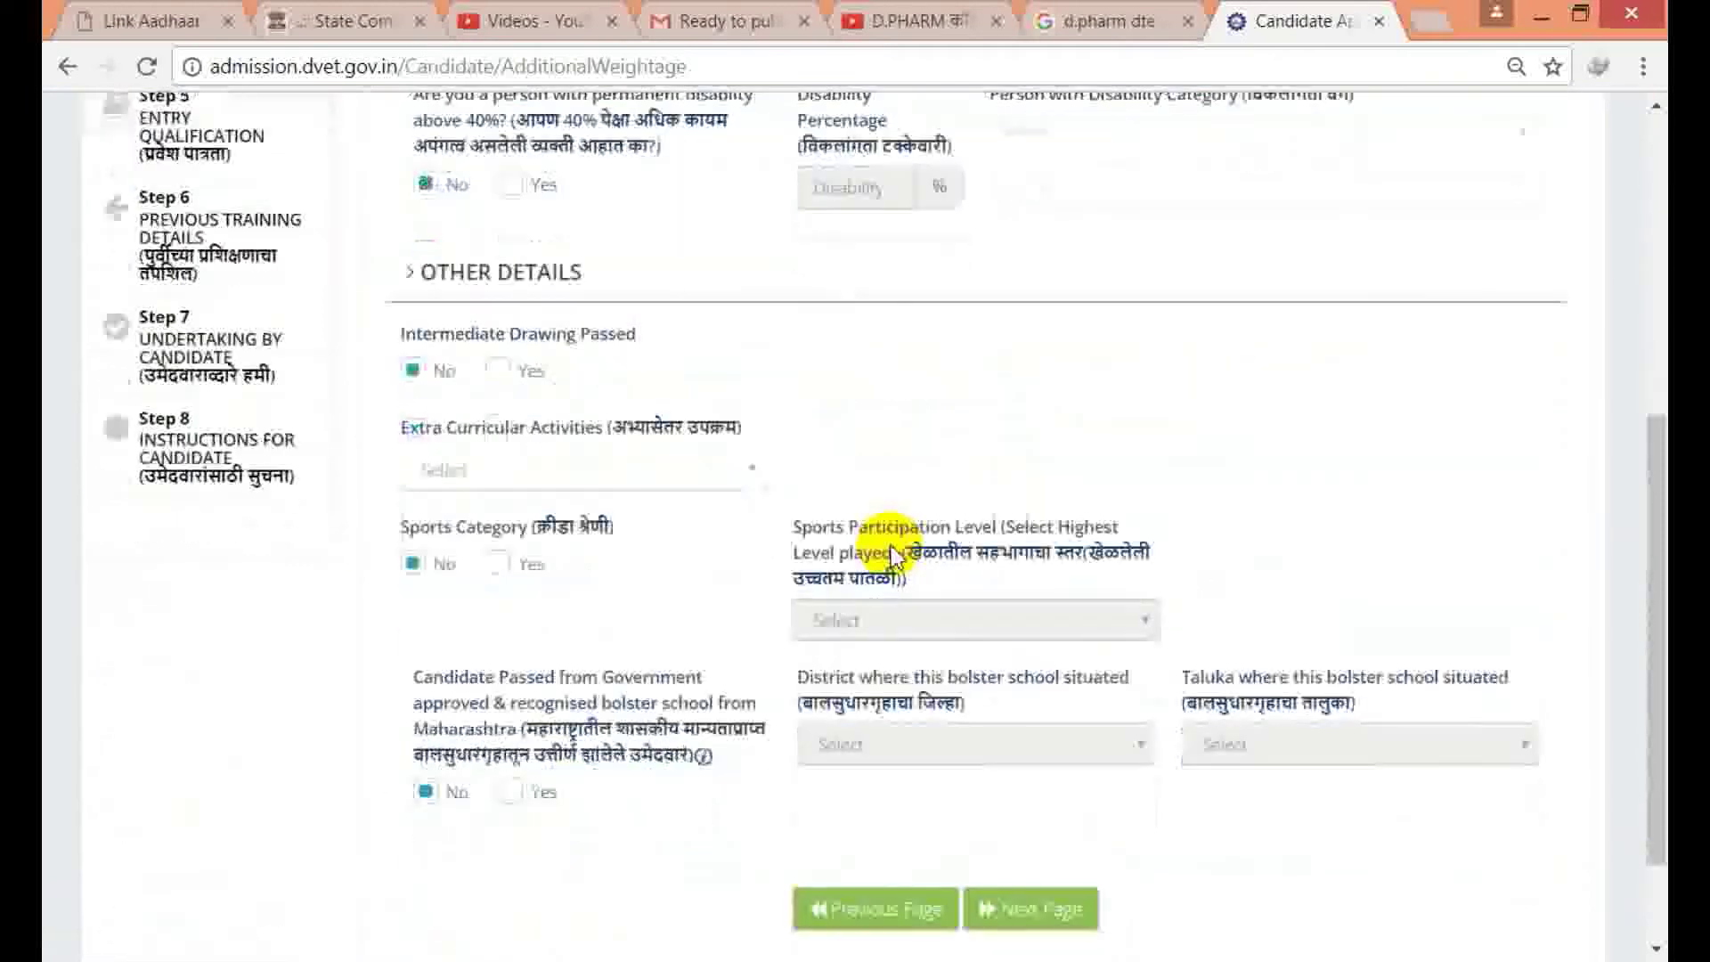
scroll(828, 383, up, 6)
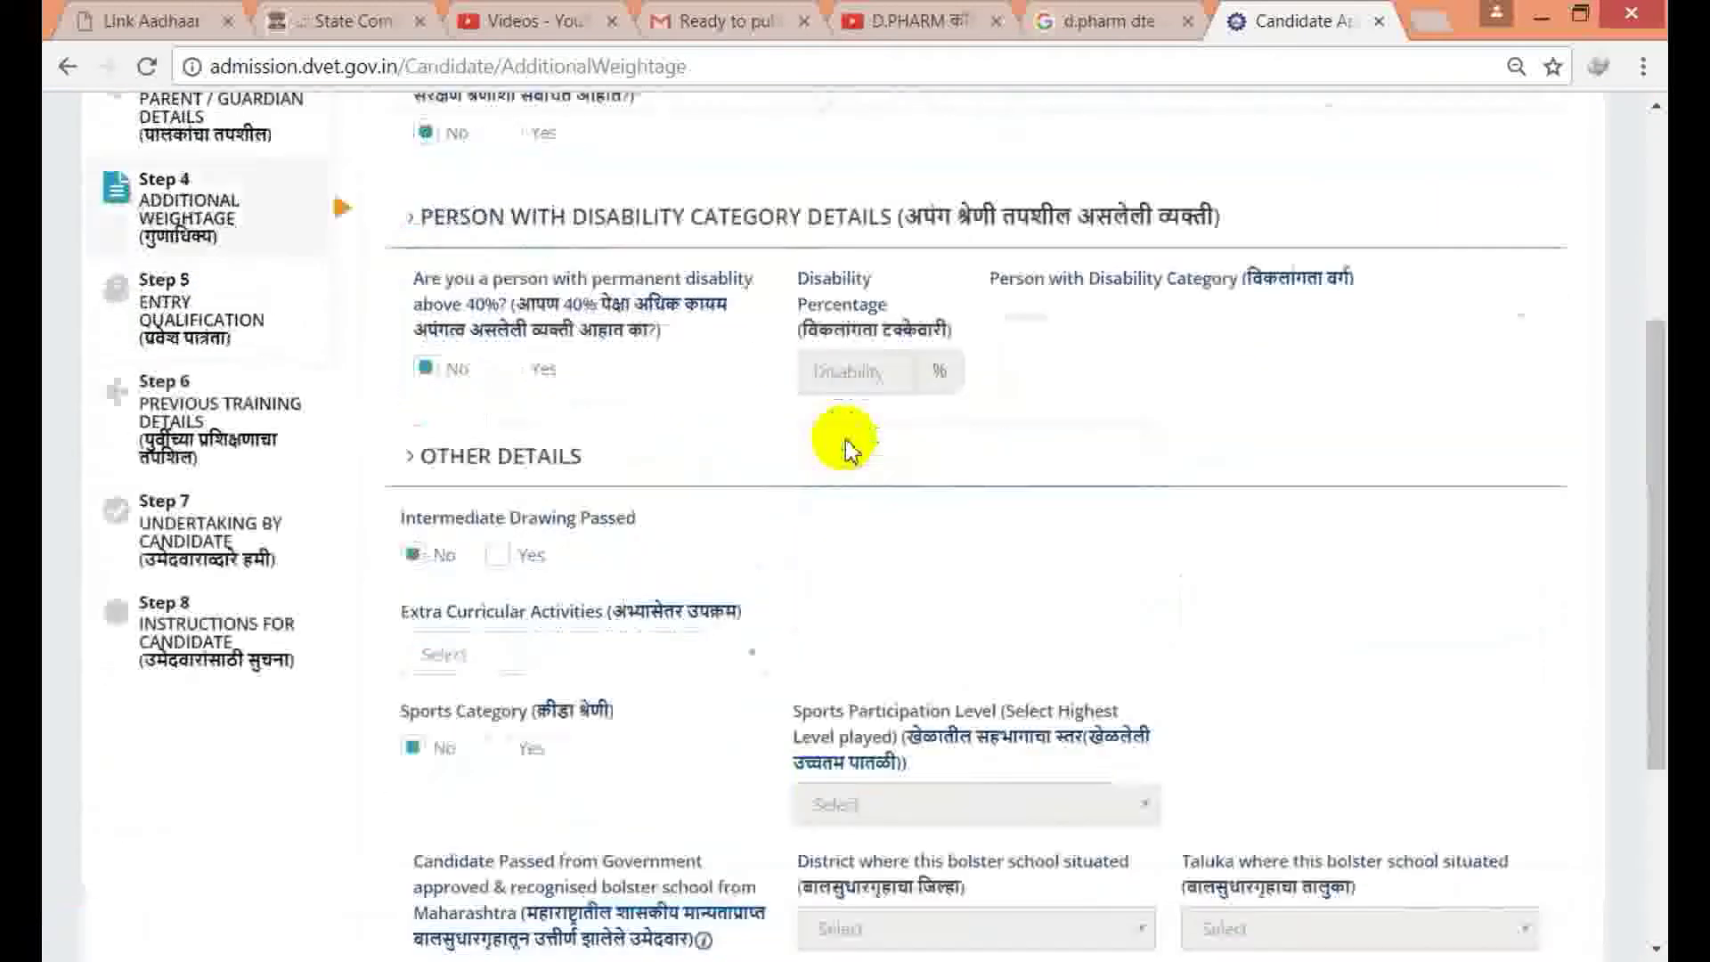
scroll(1020, 702, down, 6)
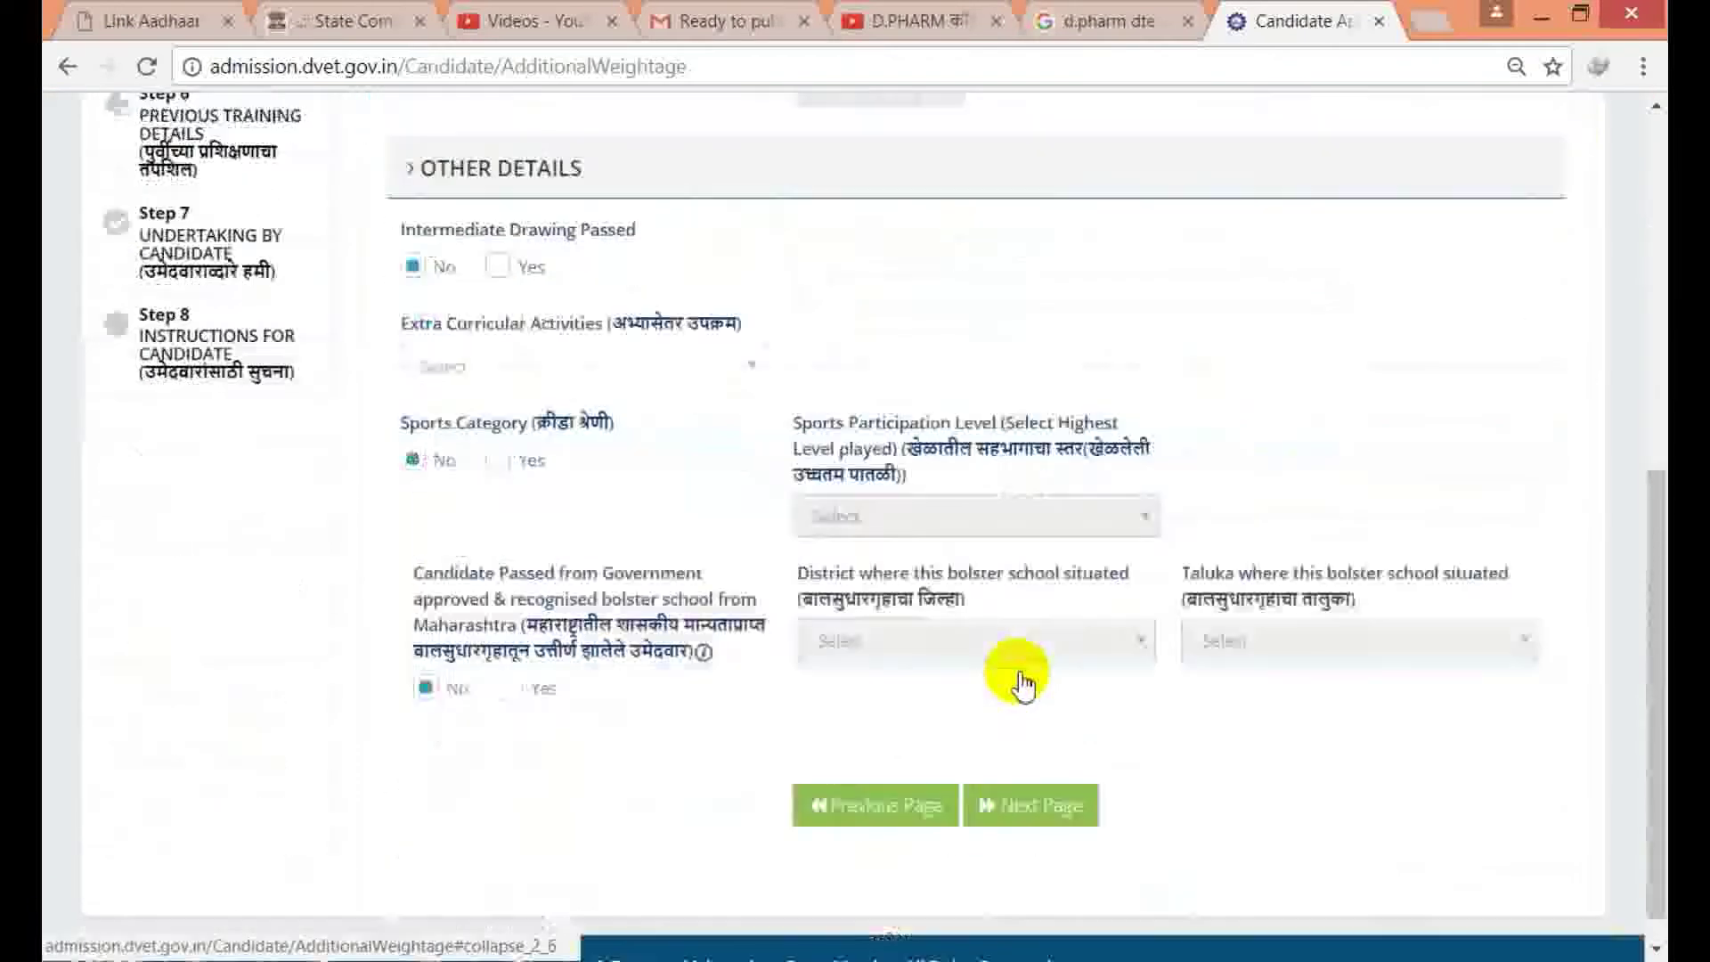
click(1042, 766)
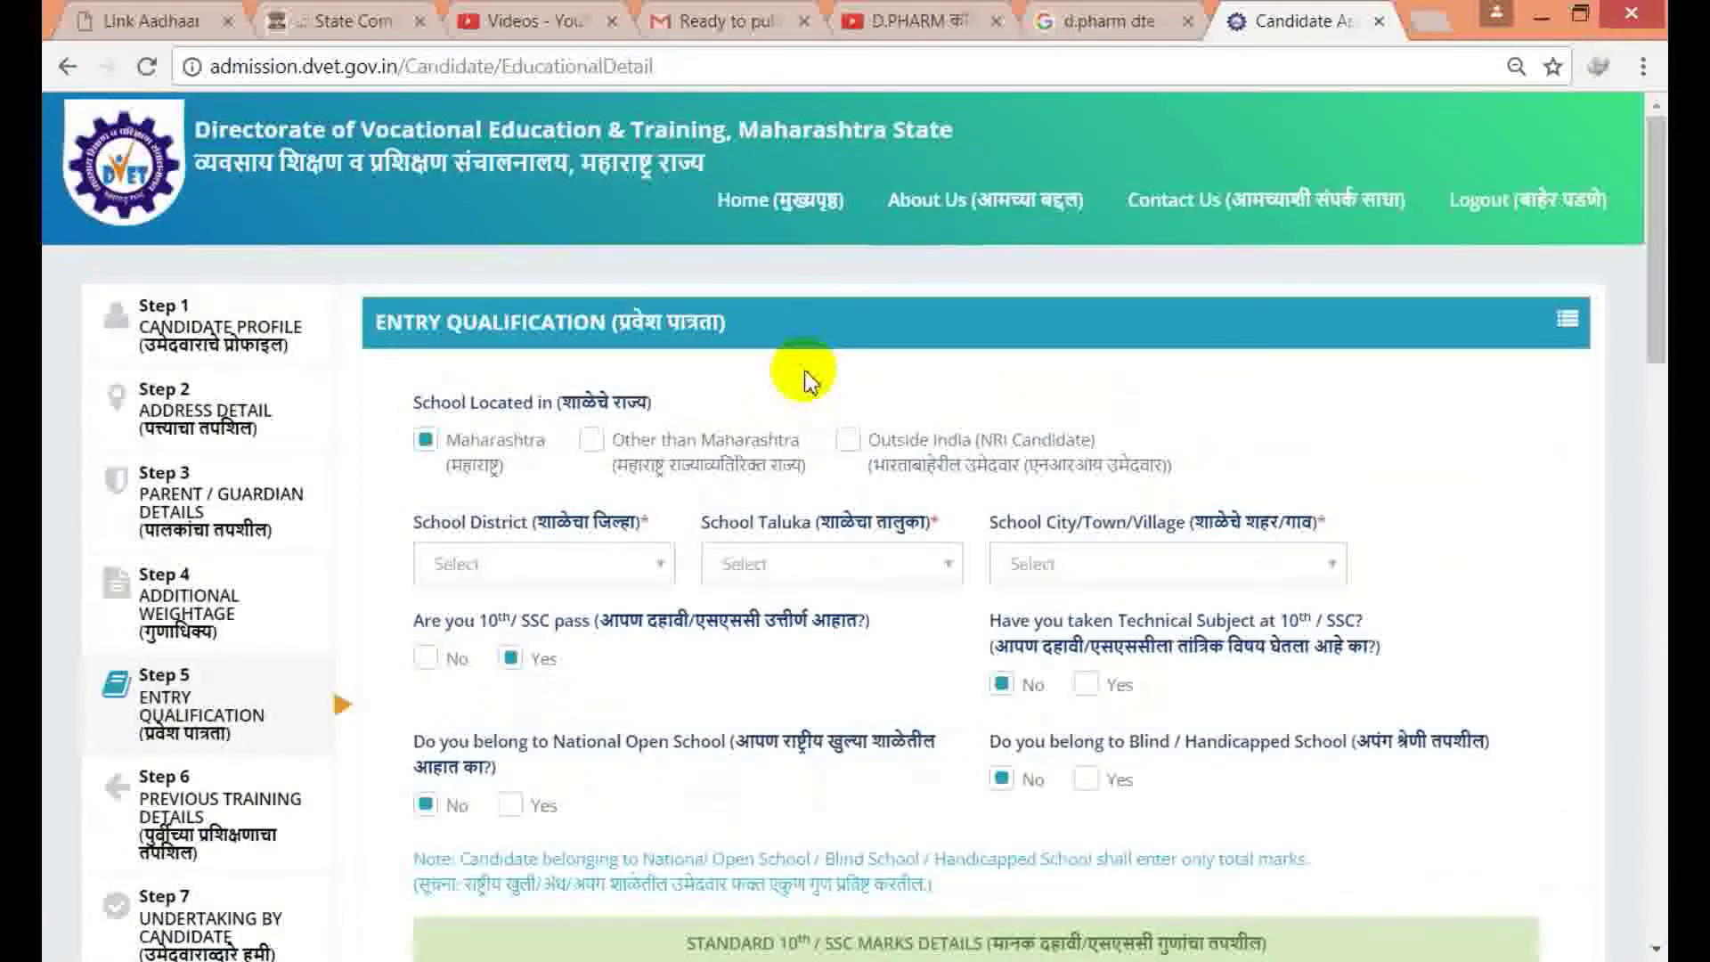
Choose Yavatmal from the School District, School Taluka and School City/Town/Village dropdowns
scroll(806, 381, down, 3)
click(642, 557)
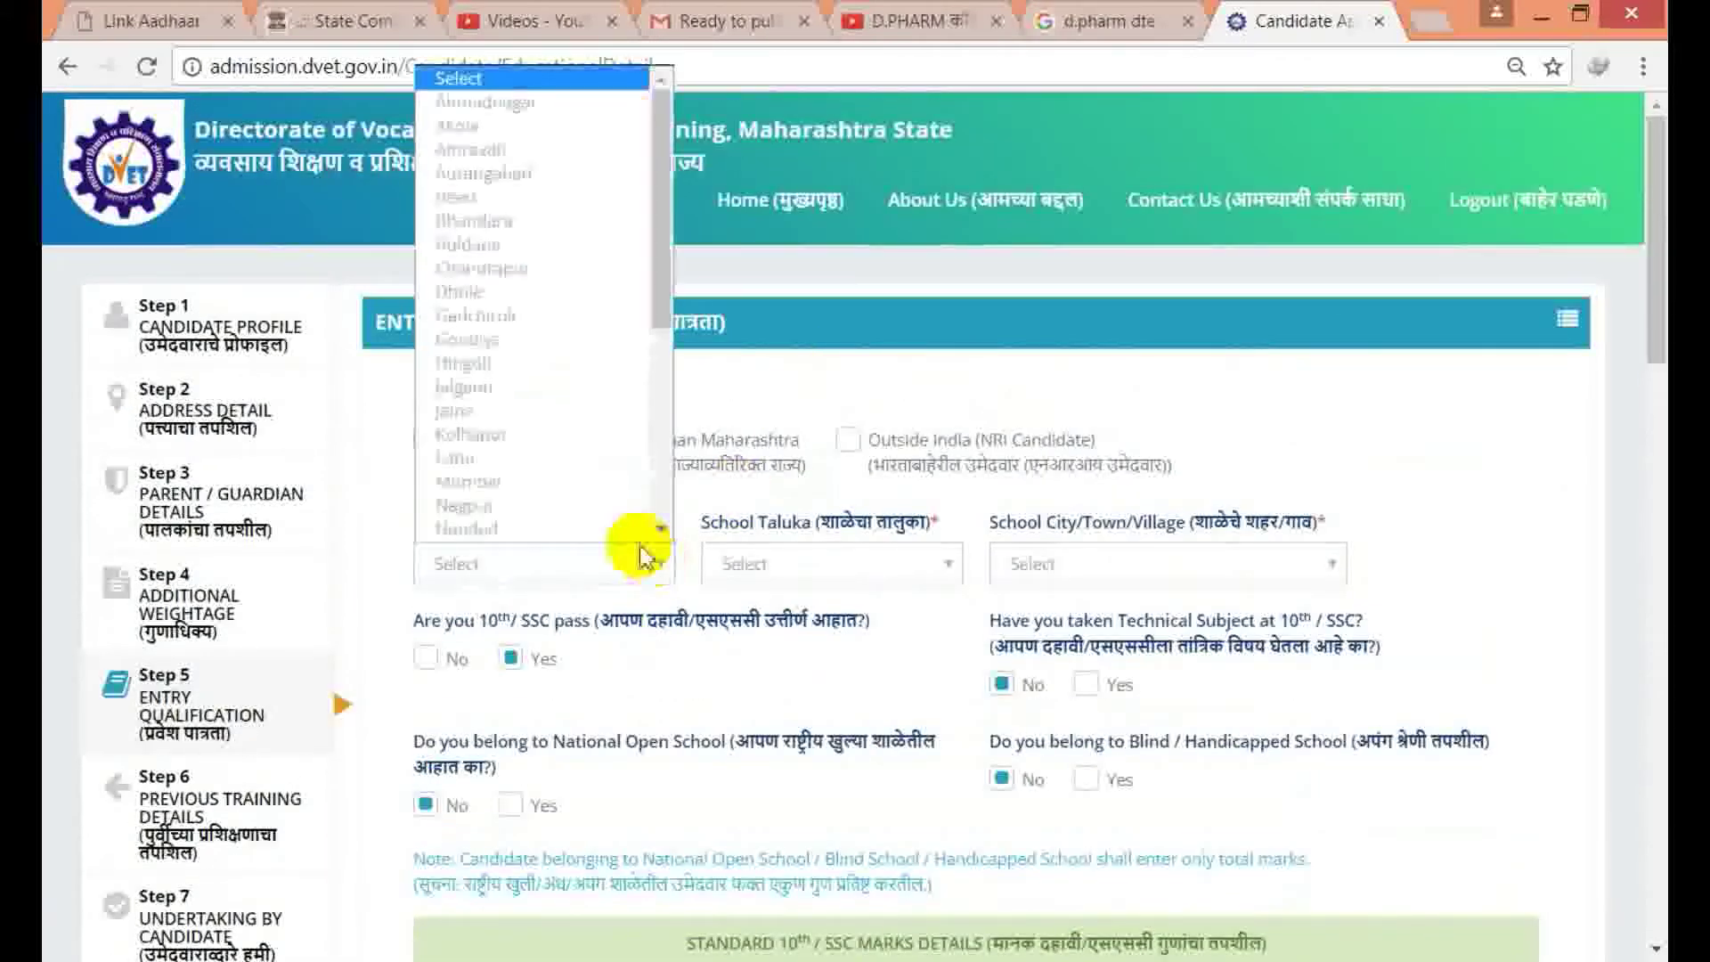
scroll(584, 517, down, 5)
click(579, 521)
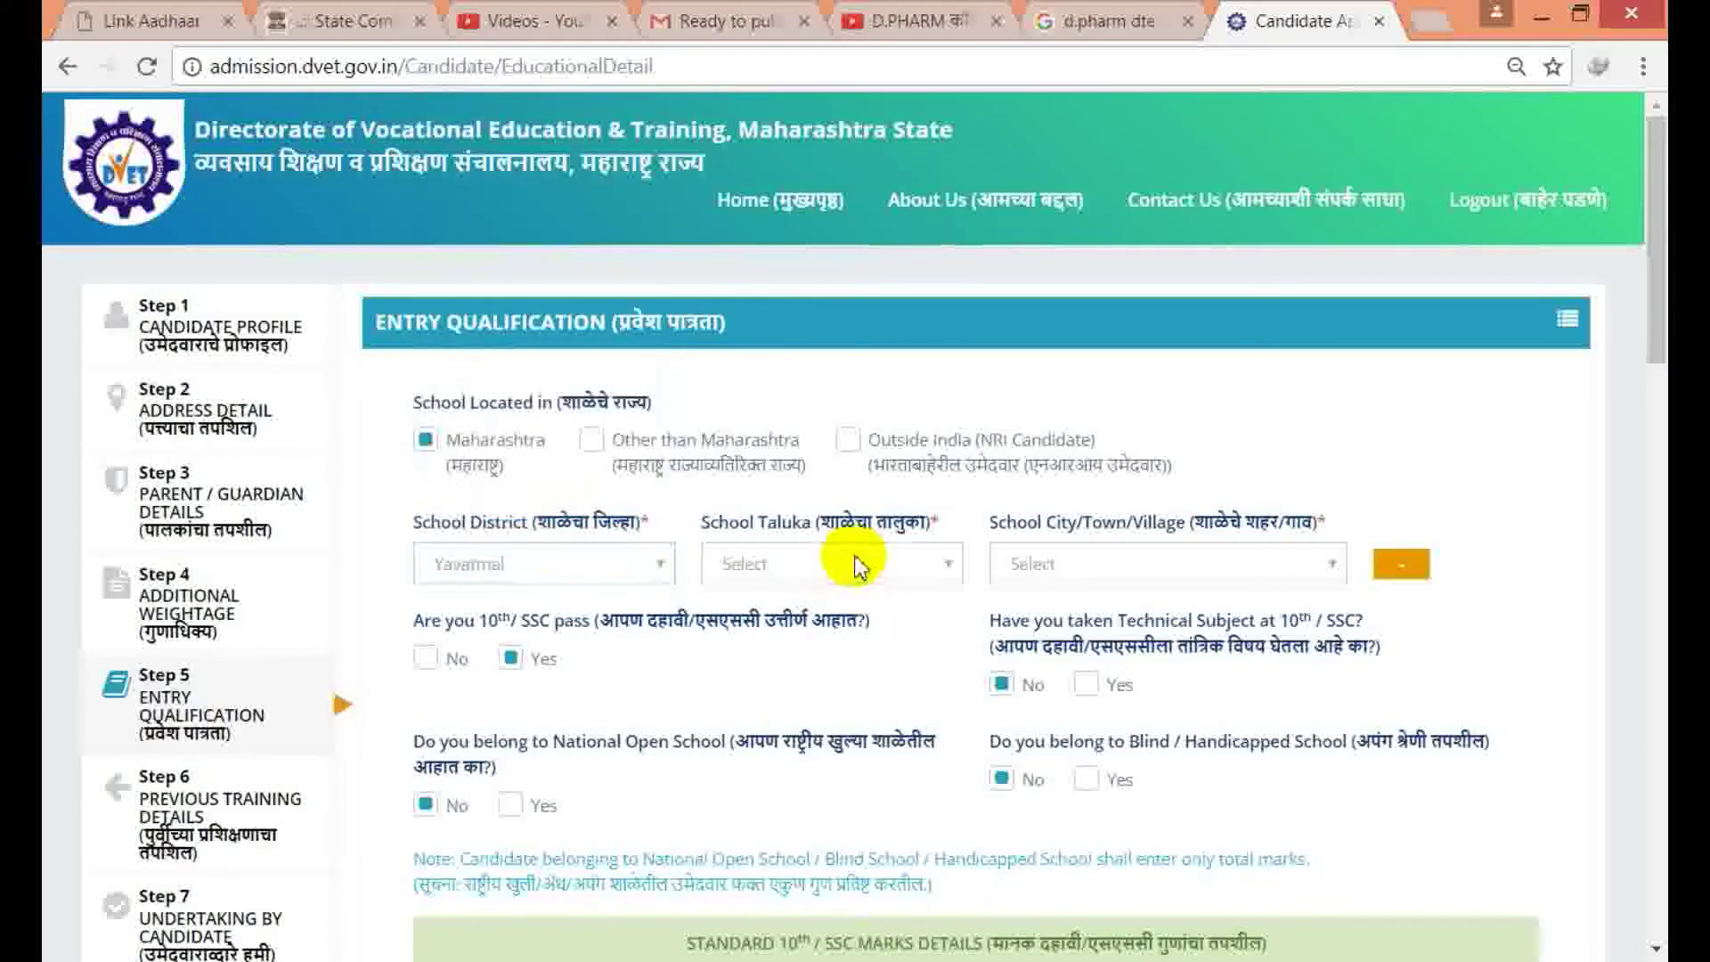
click(847, 565)
click(850, 525)
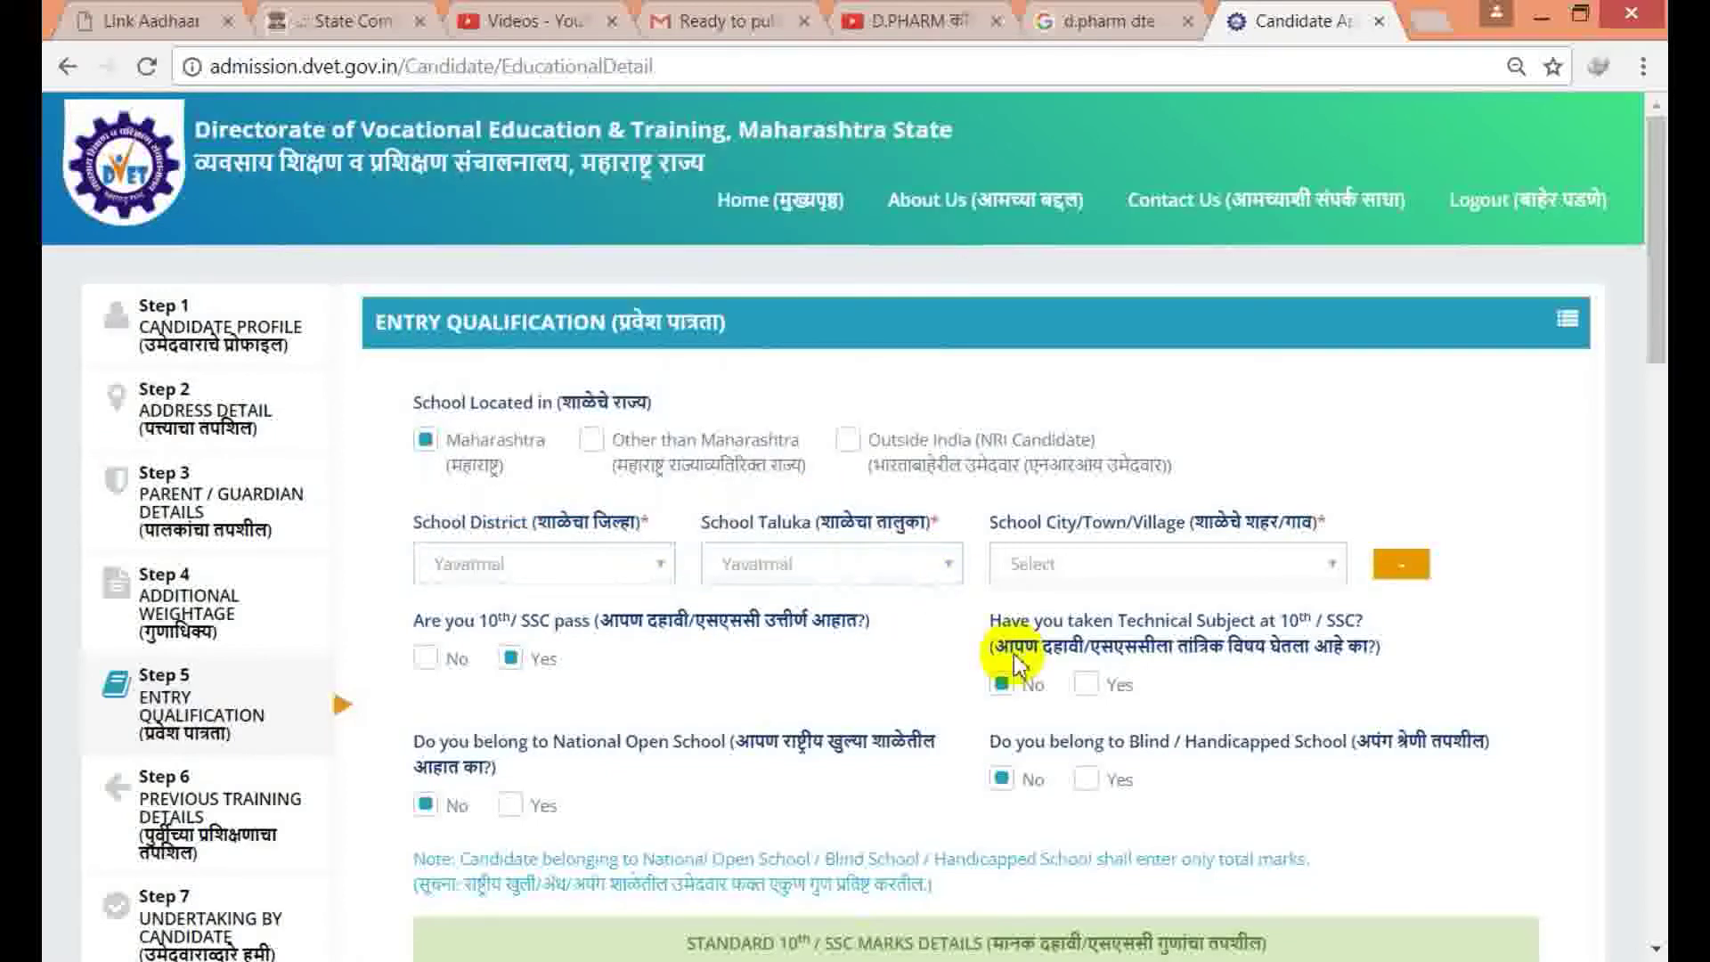
click(1033, 561)
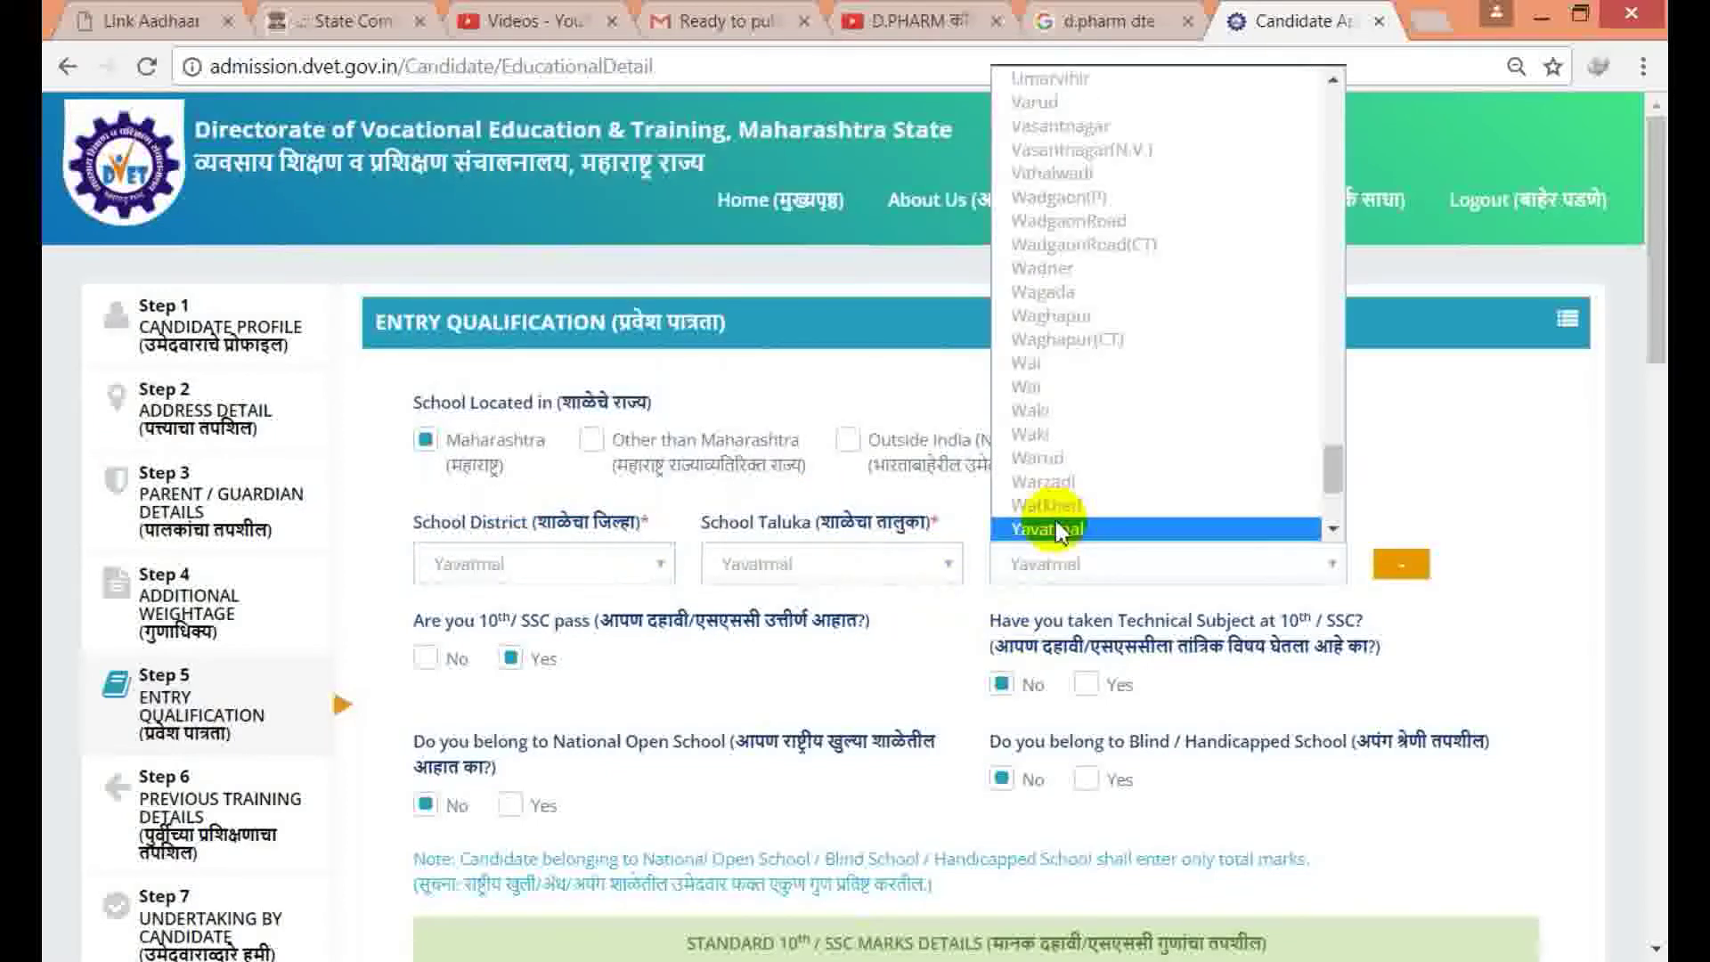
click(1057, 529)
scroll(862, 664, down, 2)
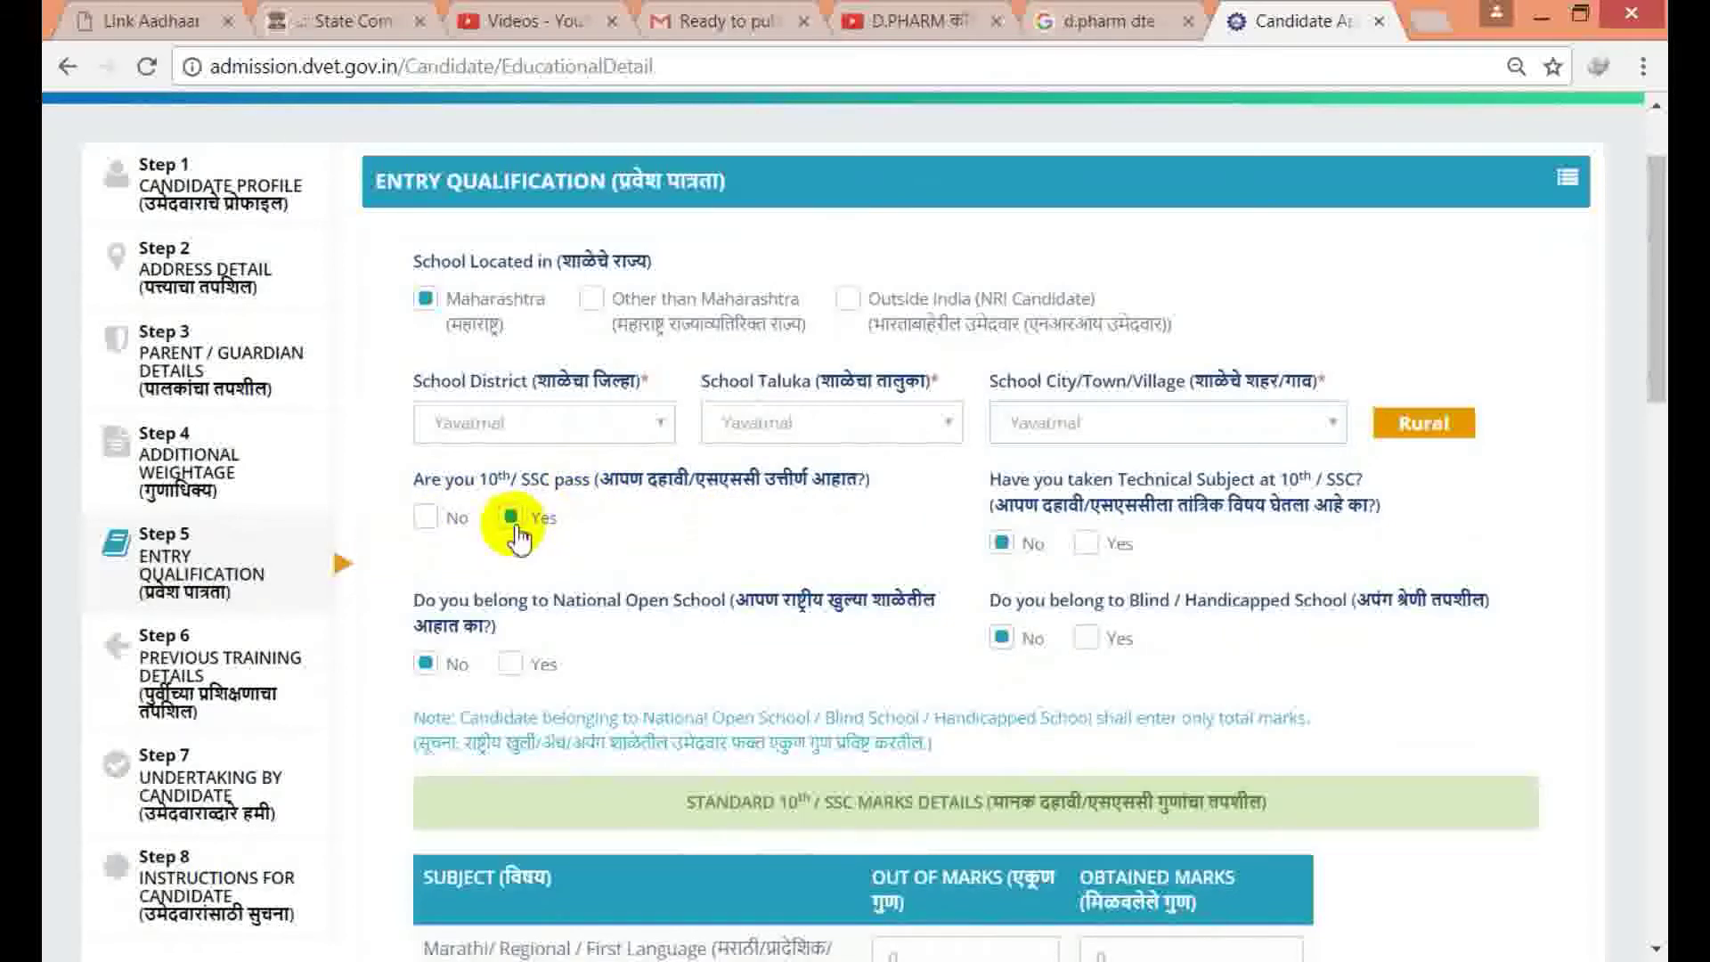
scroll(1107, 545, down, 3)
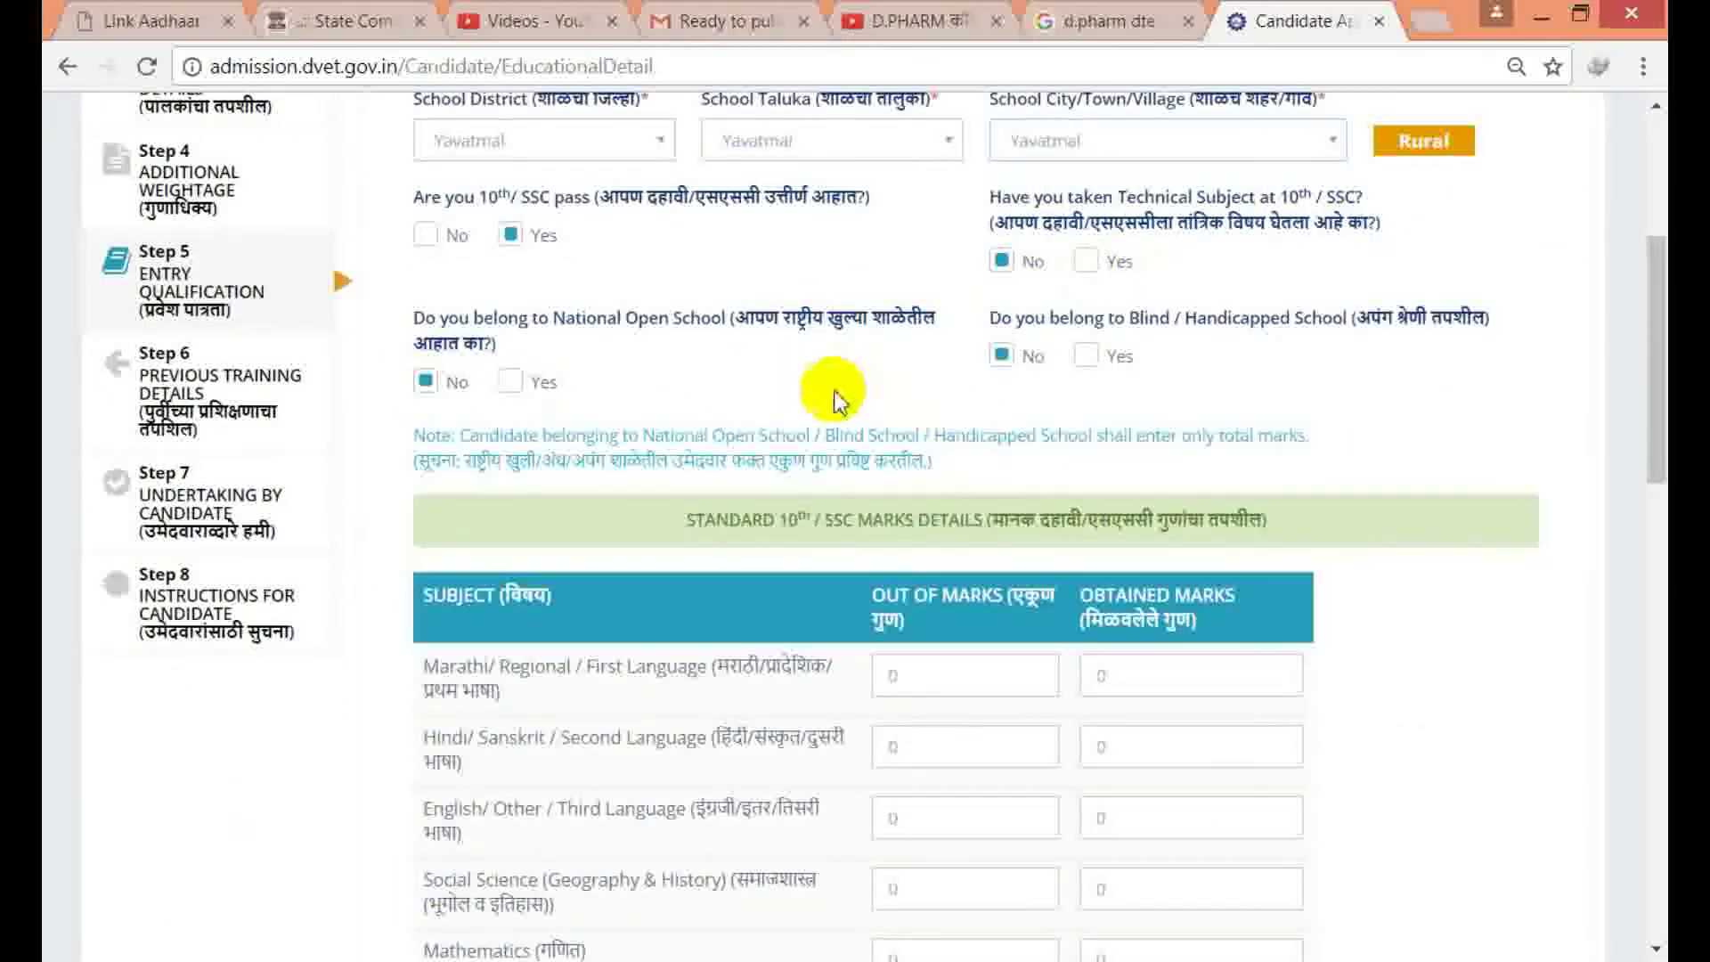
Enter 99 as both the Social Science and Science obtained marks
scroll(831, 393, down, 5)
scroll(947, 436, up, 3)
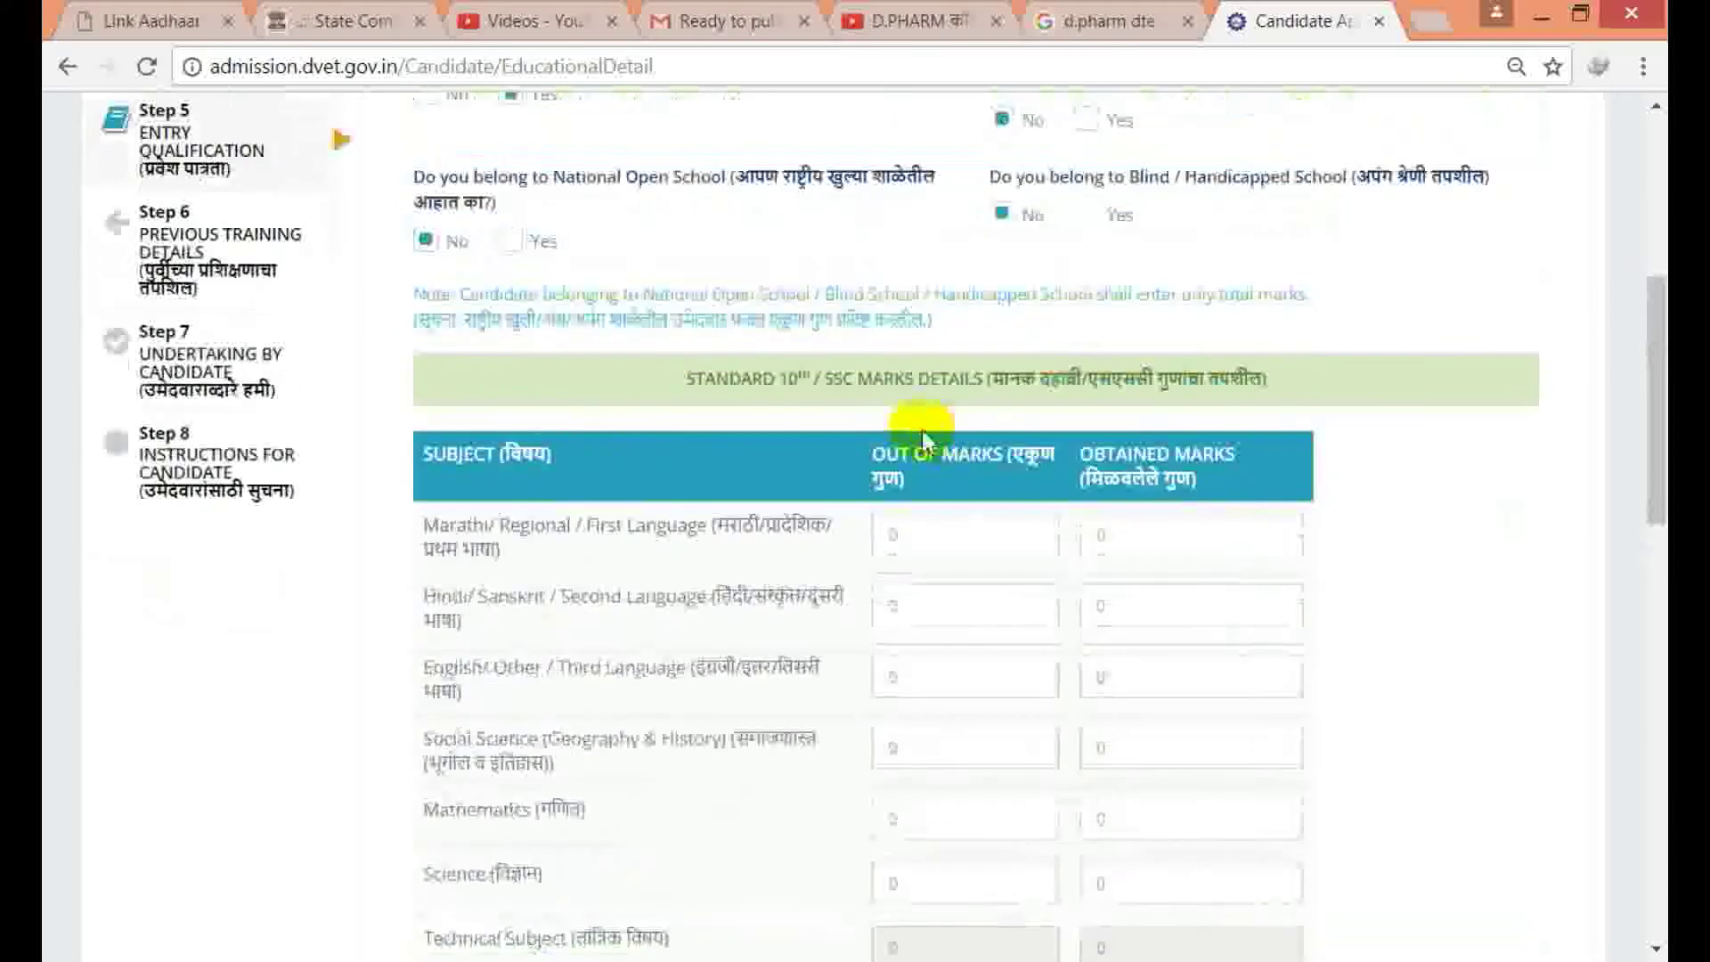
click(944, 533)
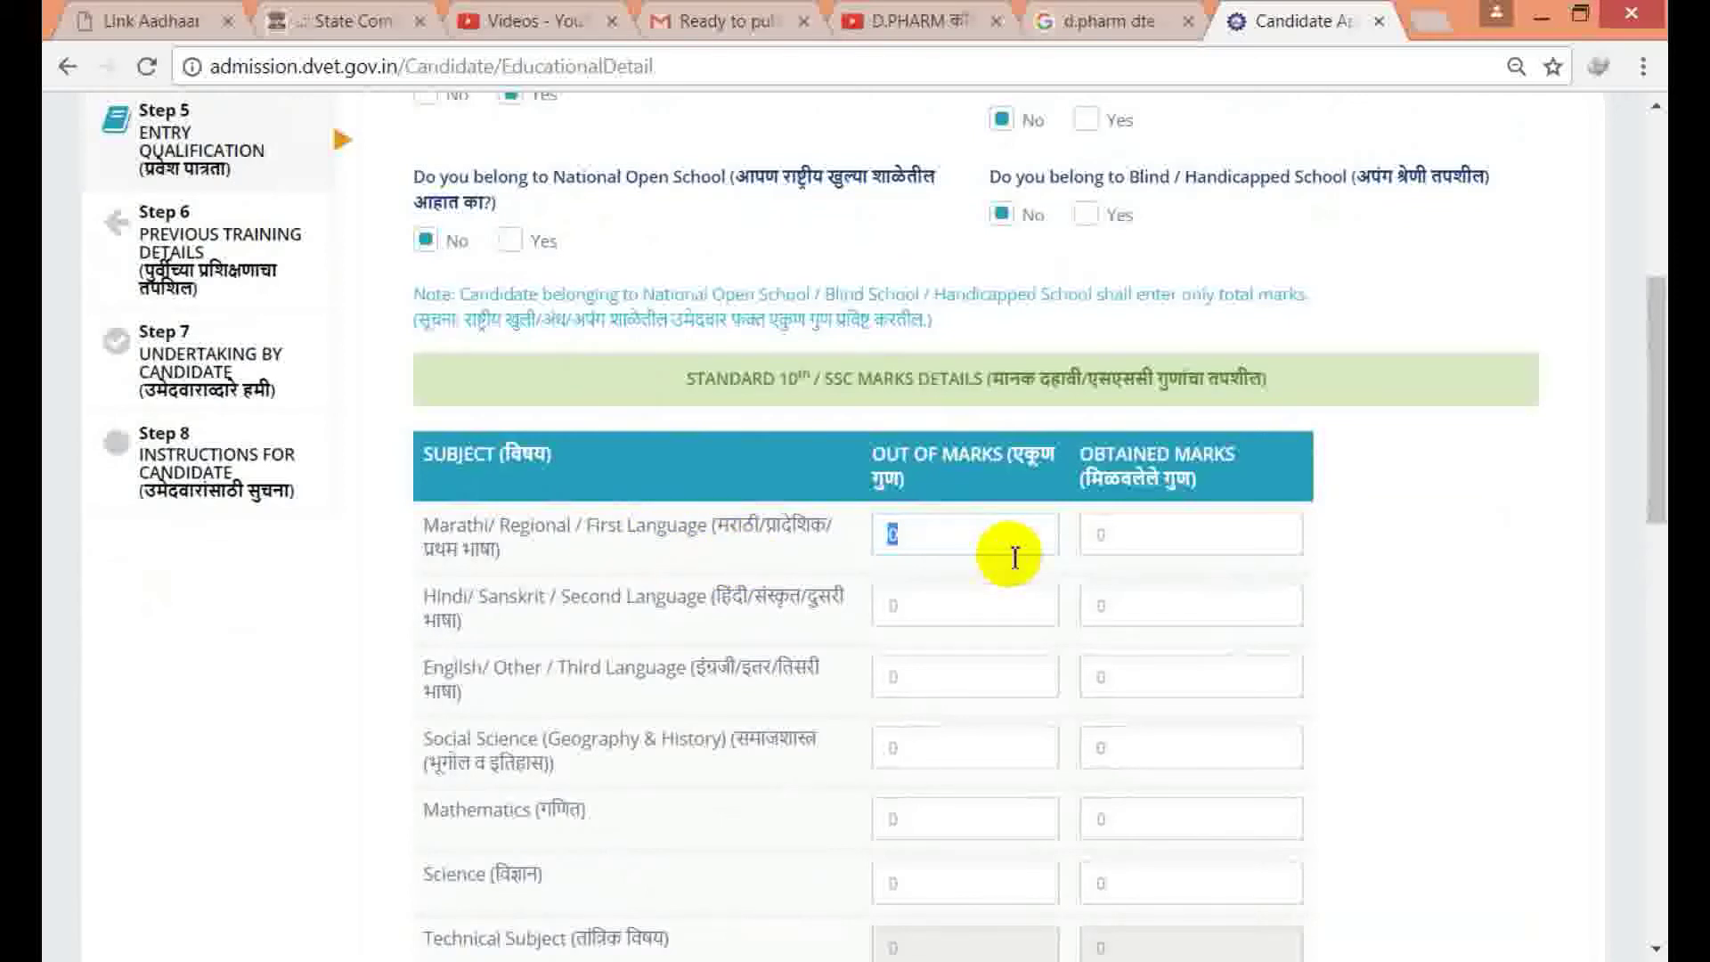
key(Tab)
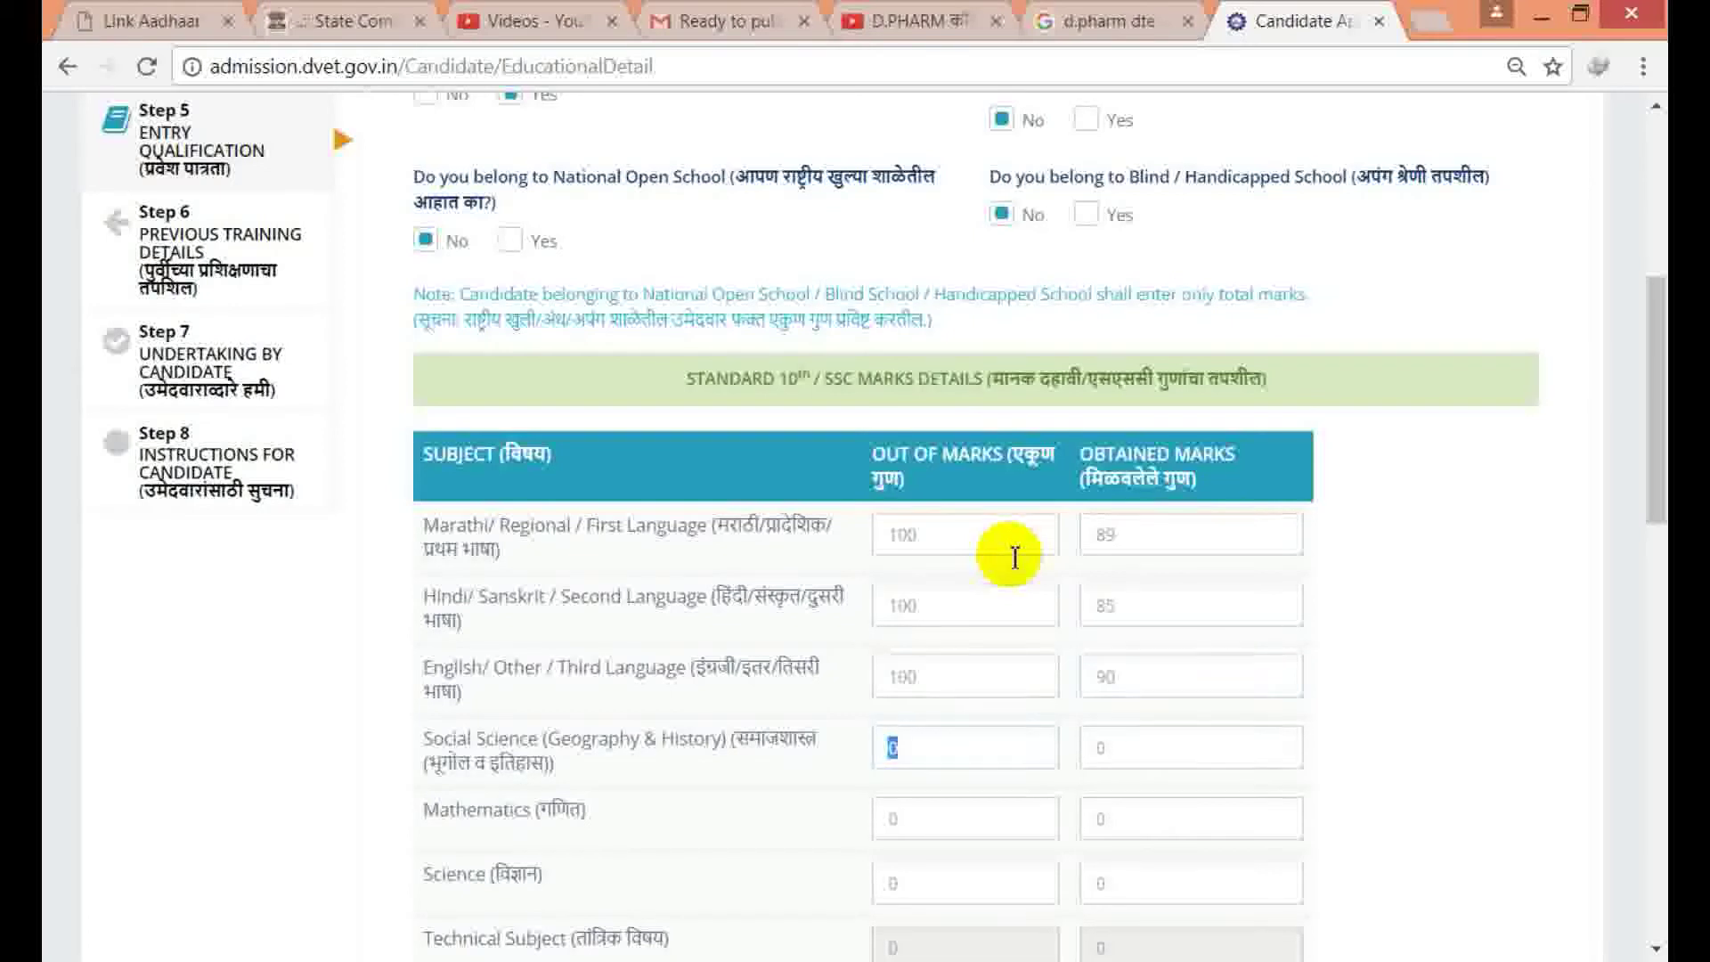
key(Tab)
text(99)
key(Tab)
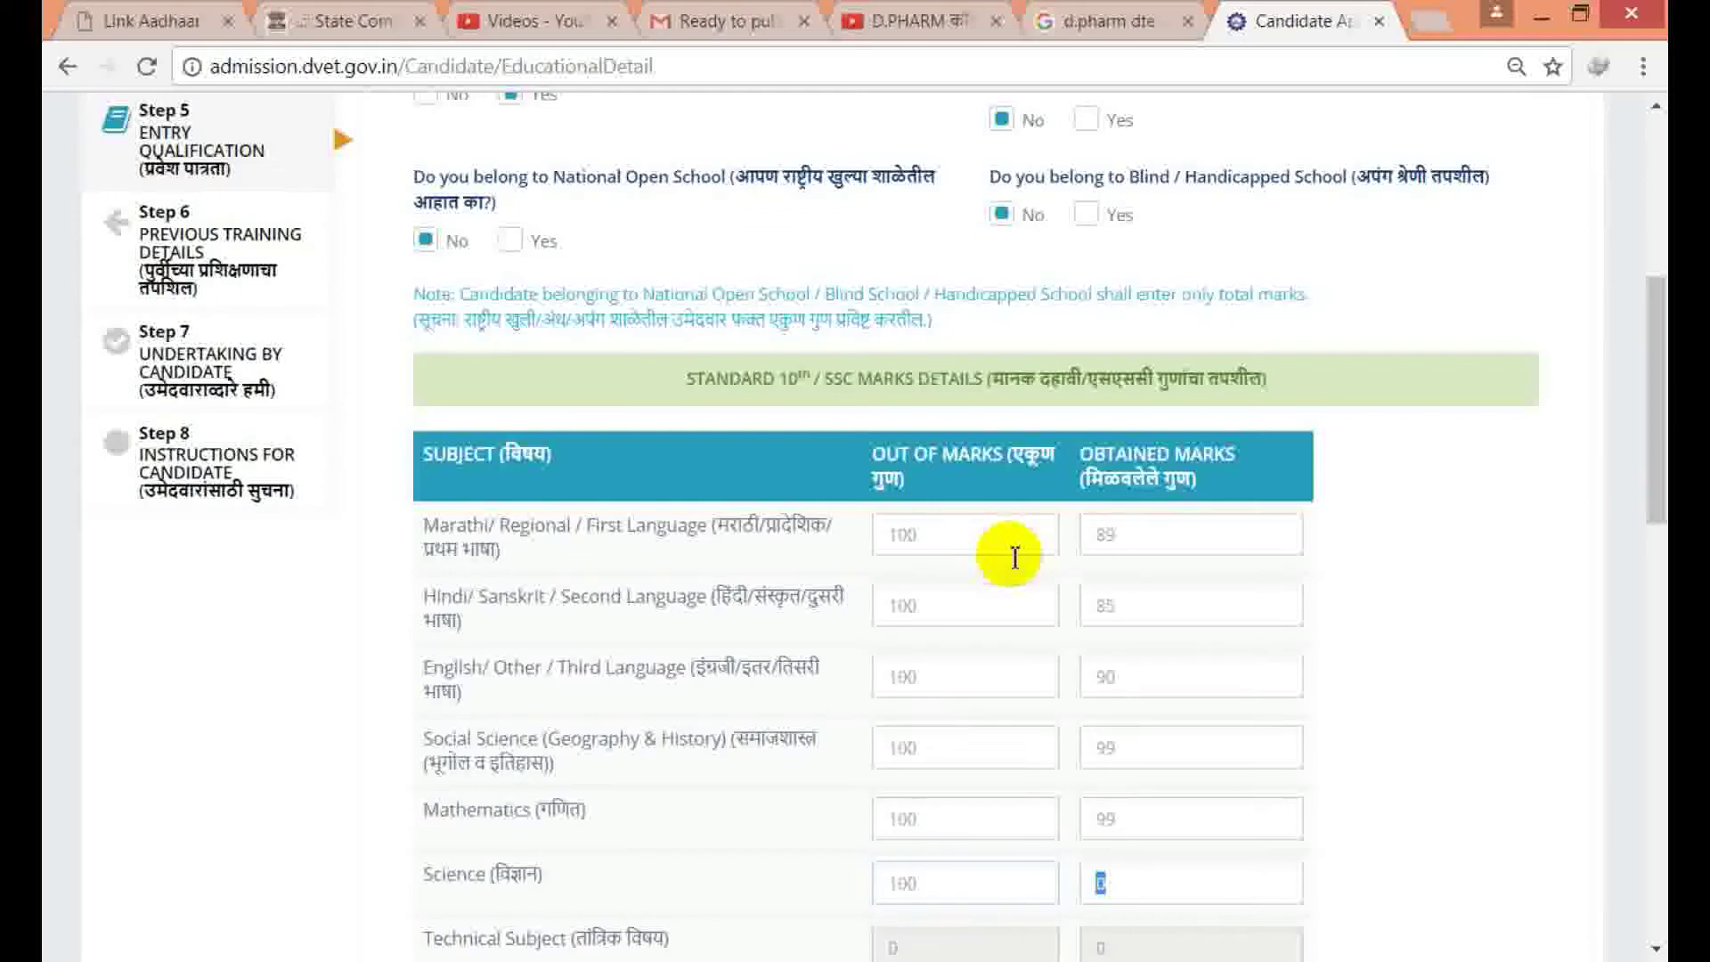
text(99)
Continue from the marks form to the Previous Training Details step
scroll(1010, 554, down, 5)
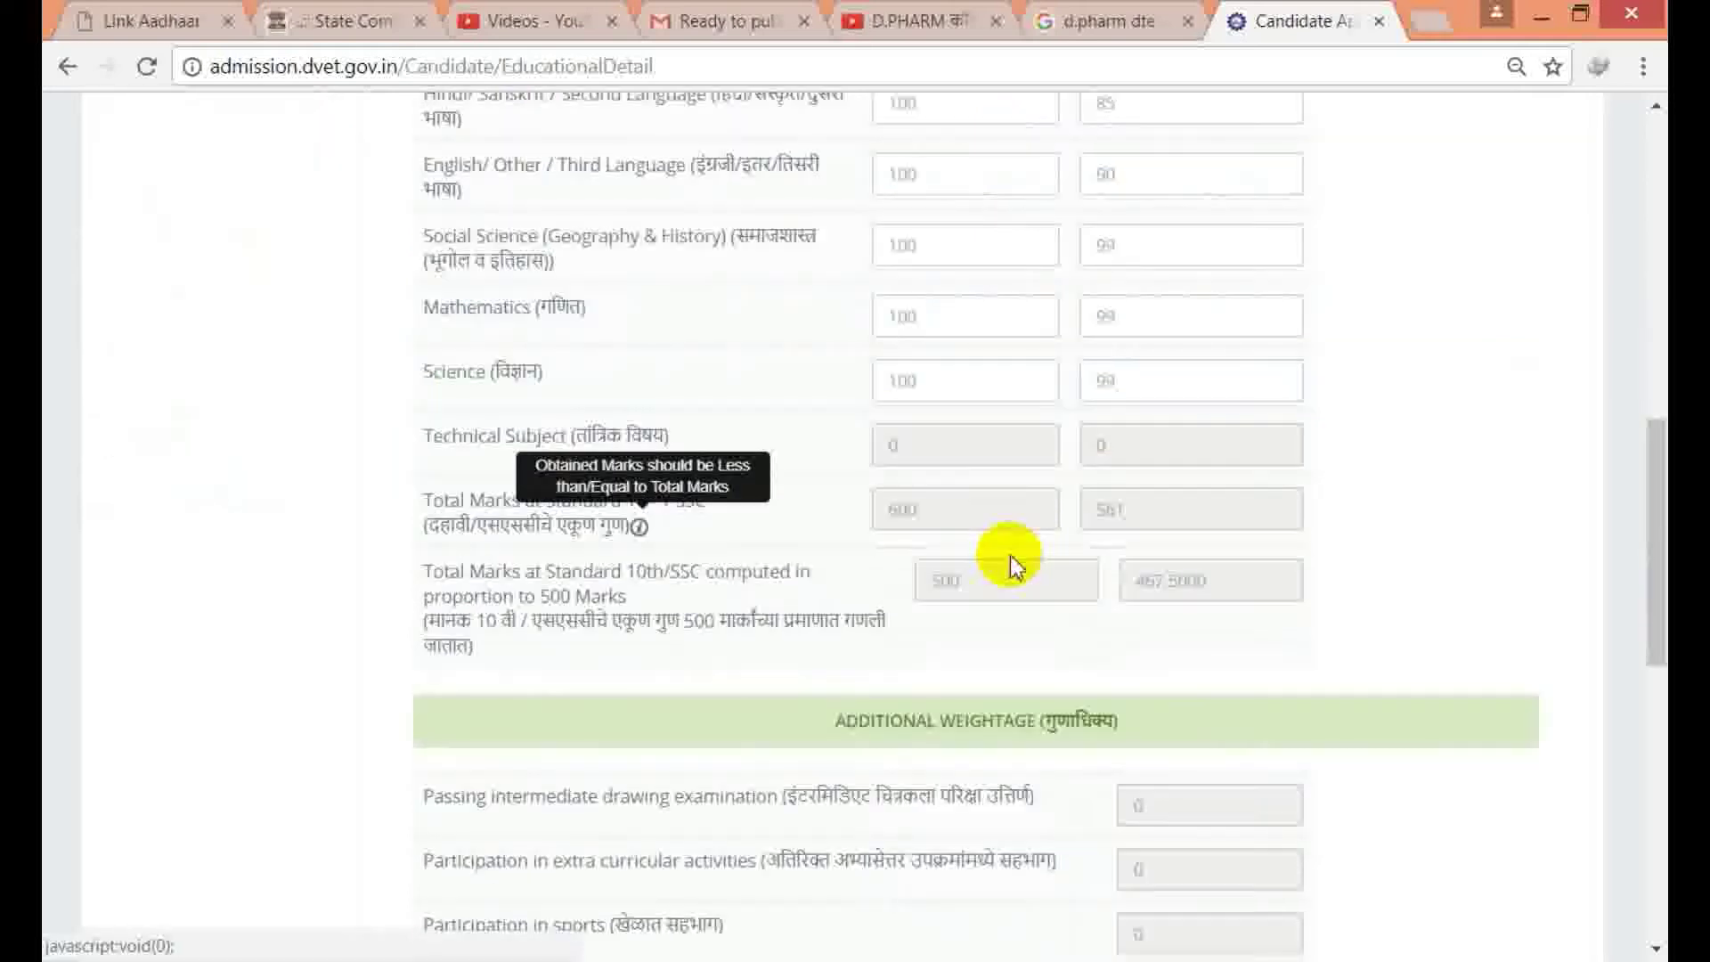
scroll(1008, 556, down, 2)
scroll(1095, 348, down, 6)
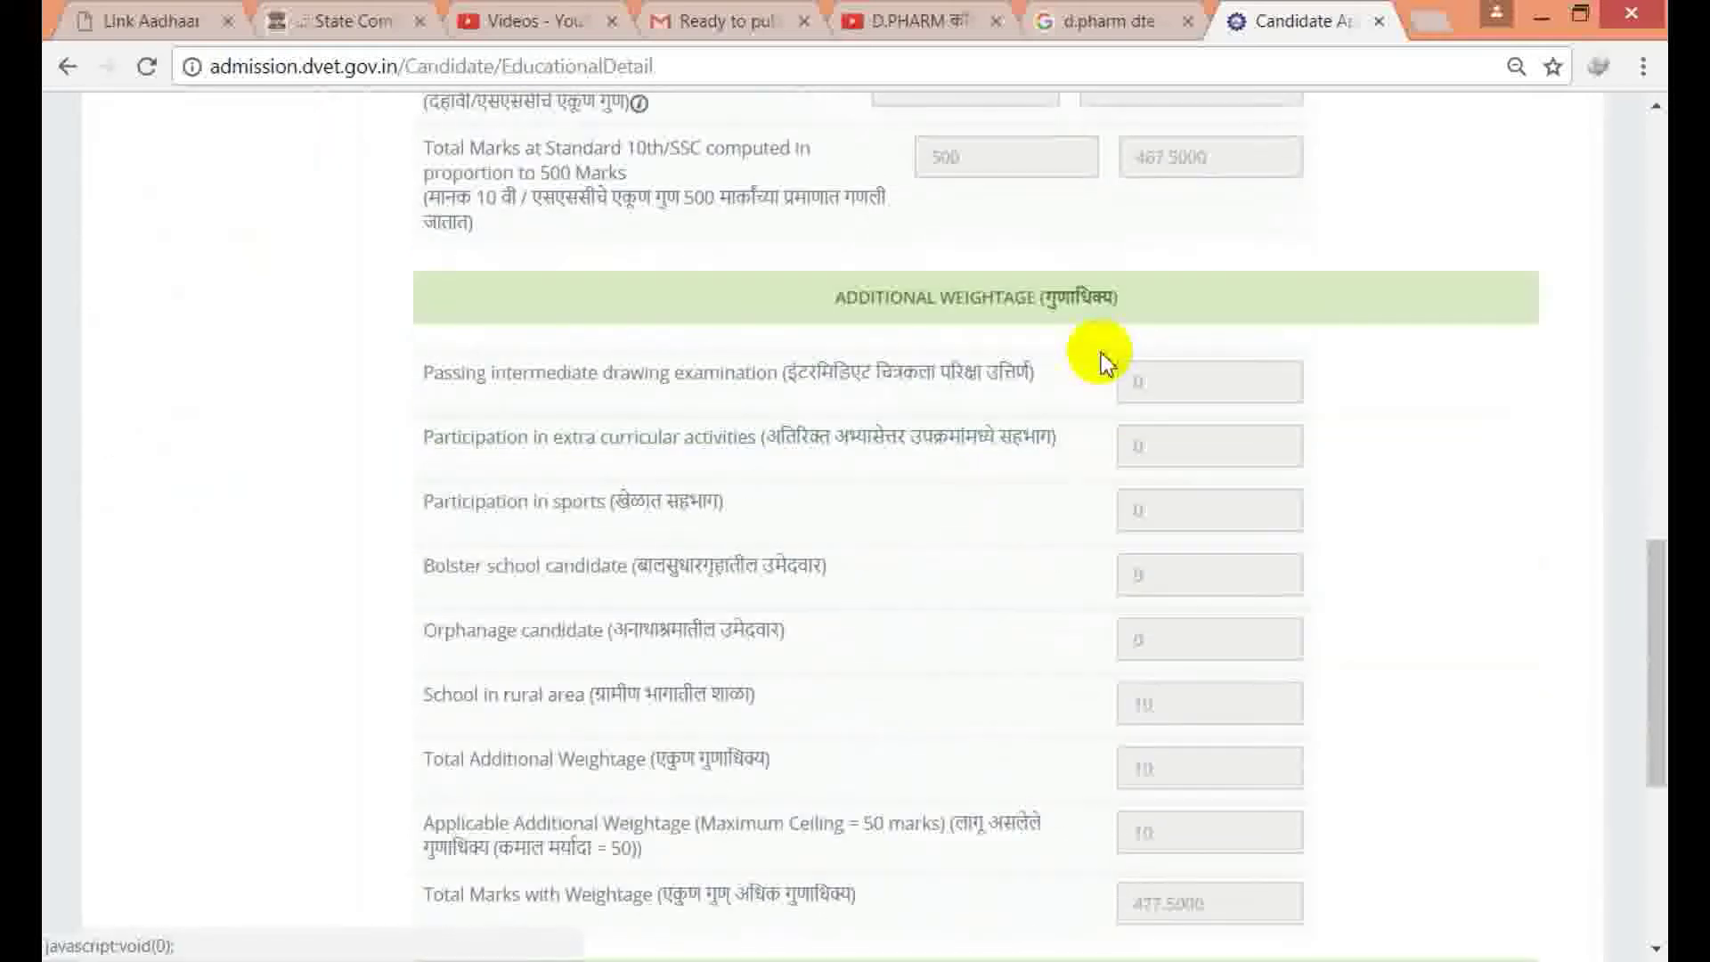
scroll(1251, 668, down, 2)
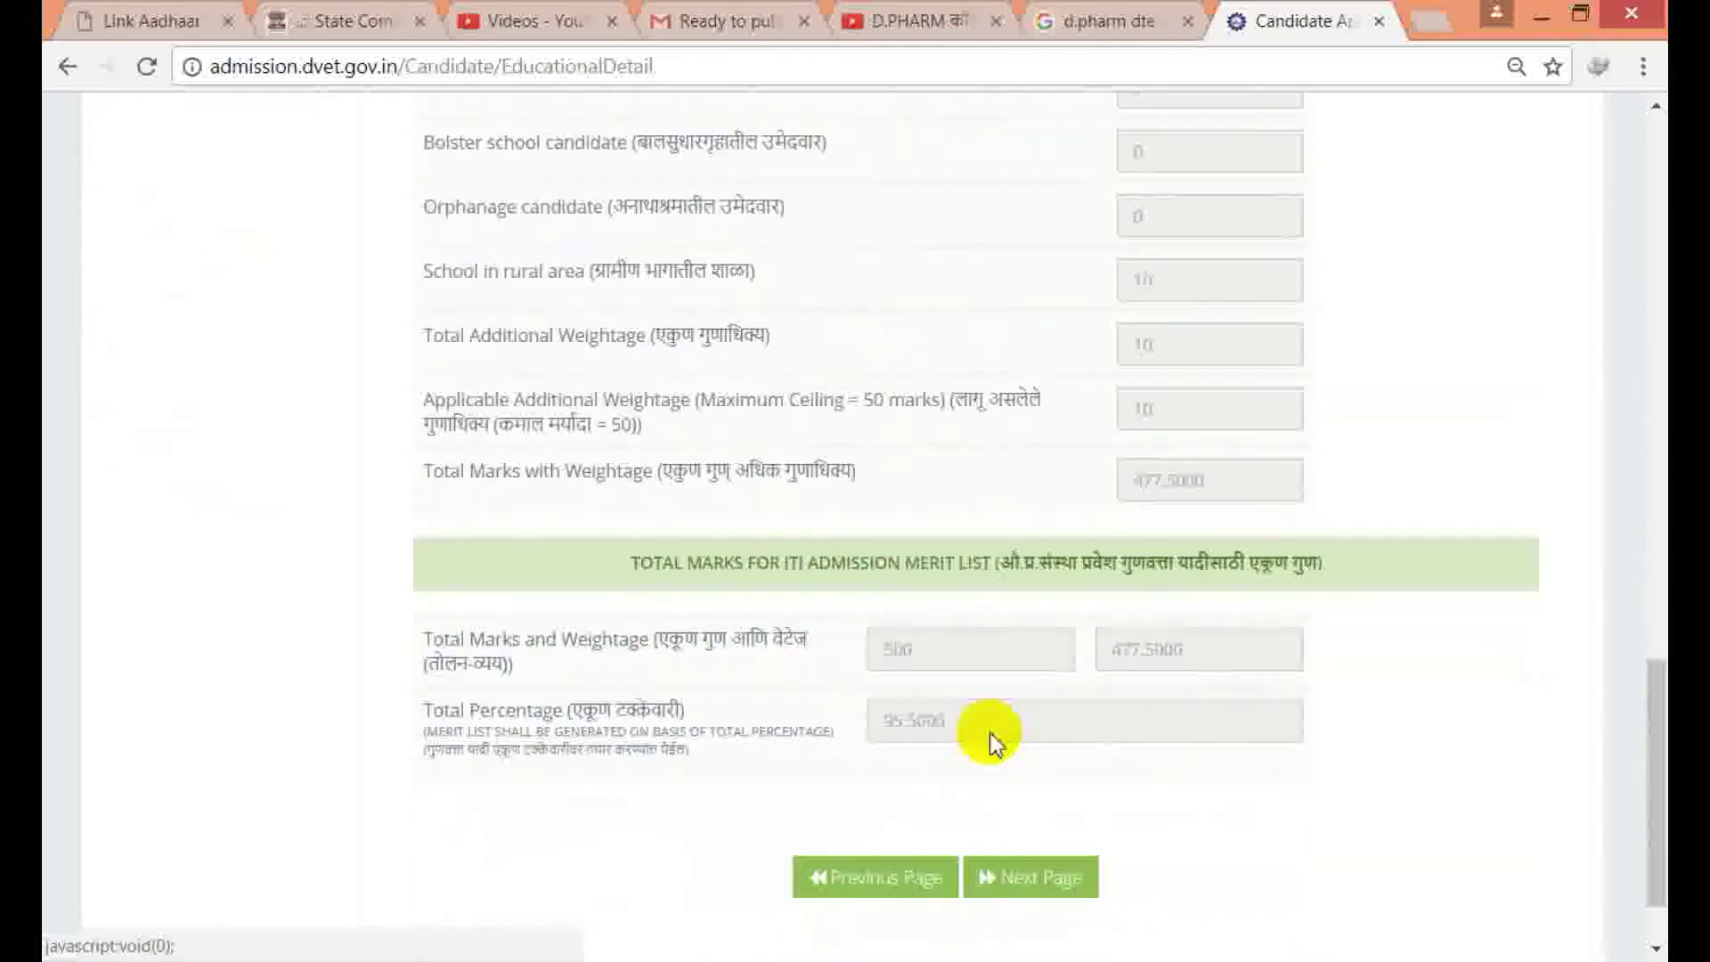
click(1049, 880)
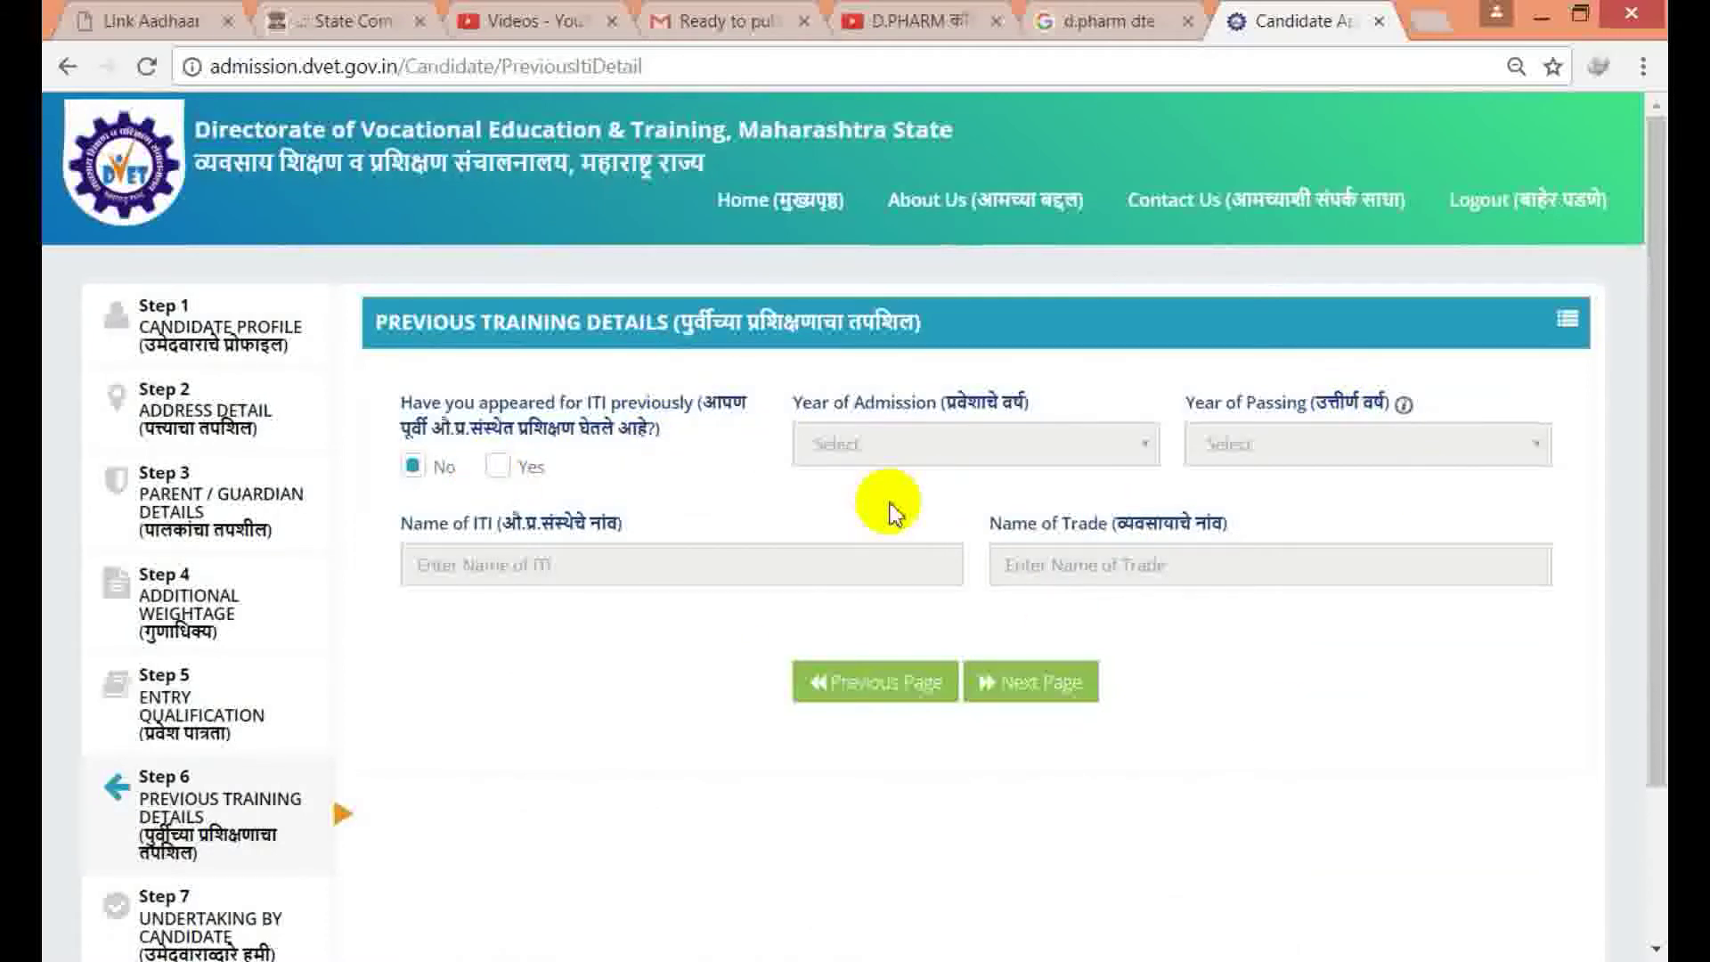
Skip Previous Training Details and continue to the undertaking step
click(1064, 697)
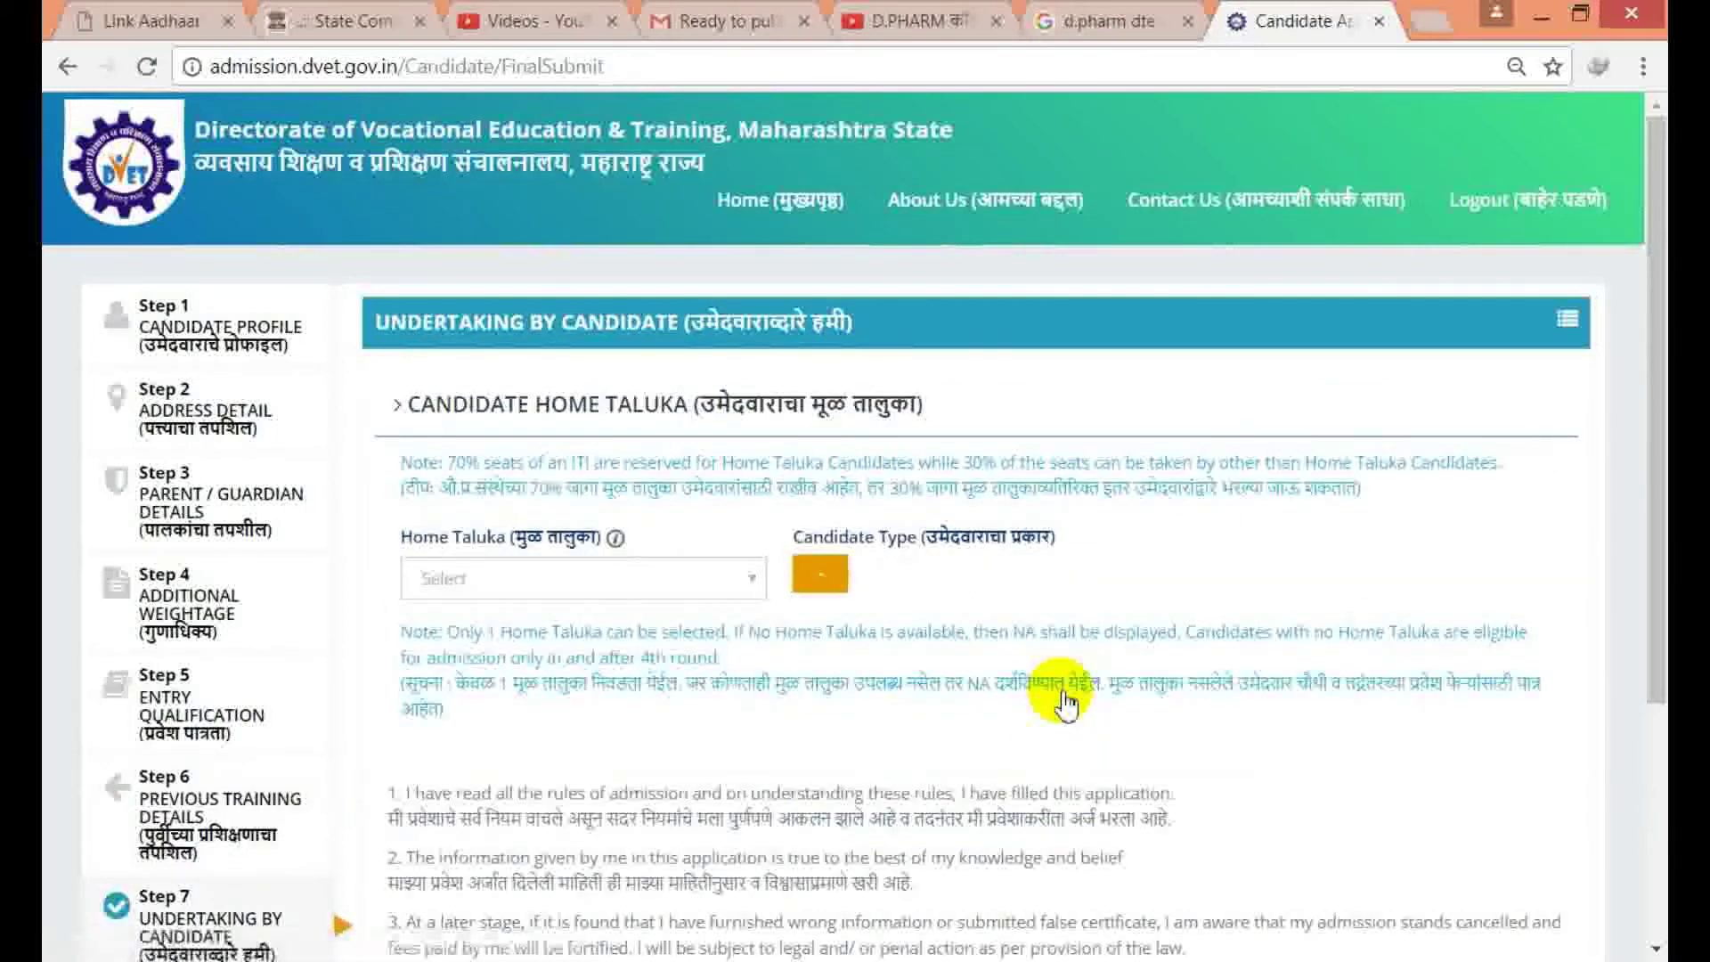
scroll(1066, 703, down, 4)
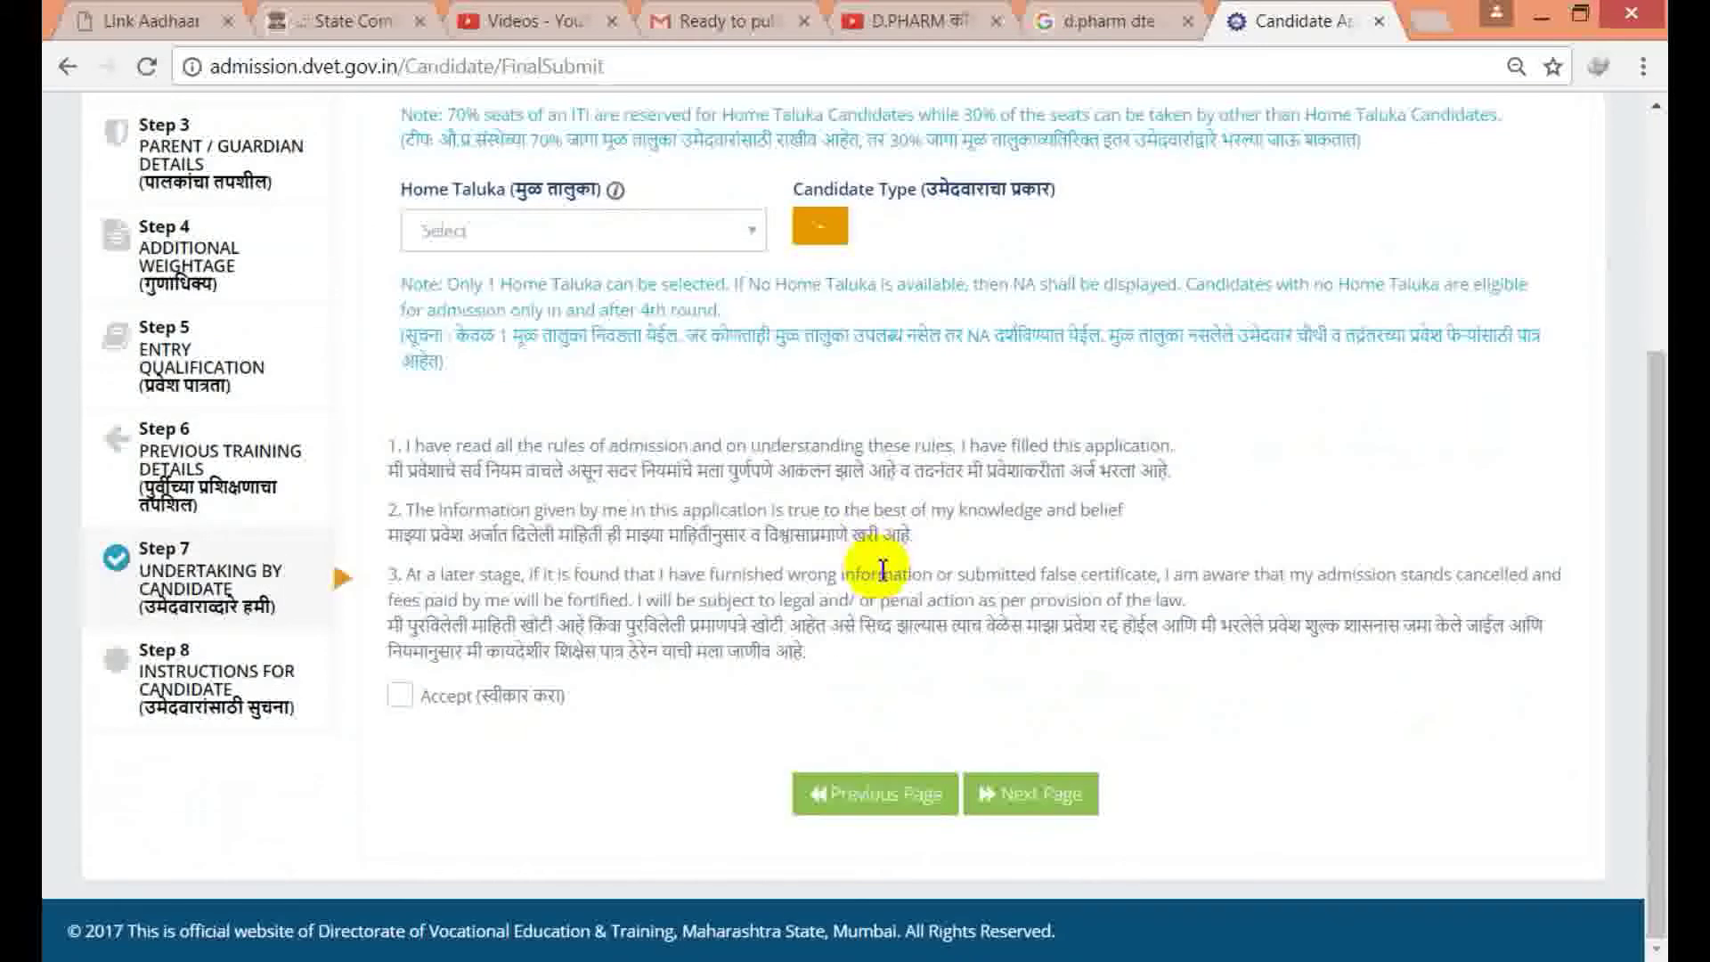
scroll(882, 570, up, 2)
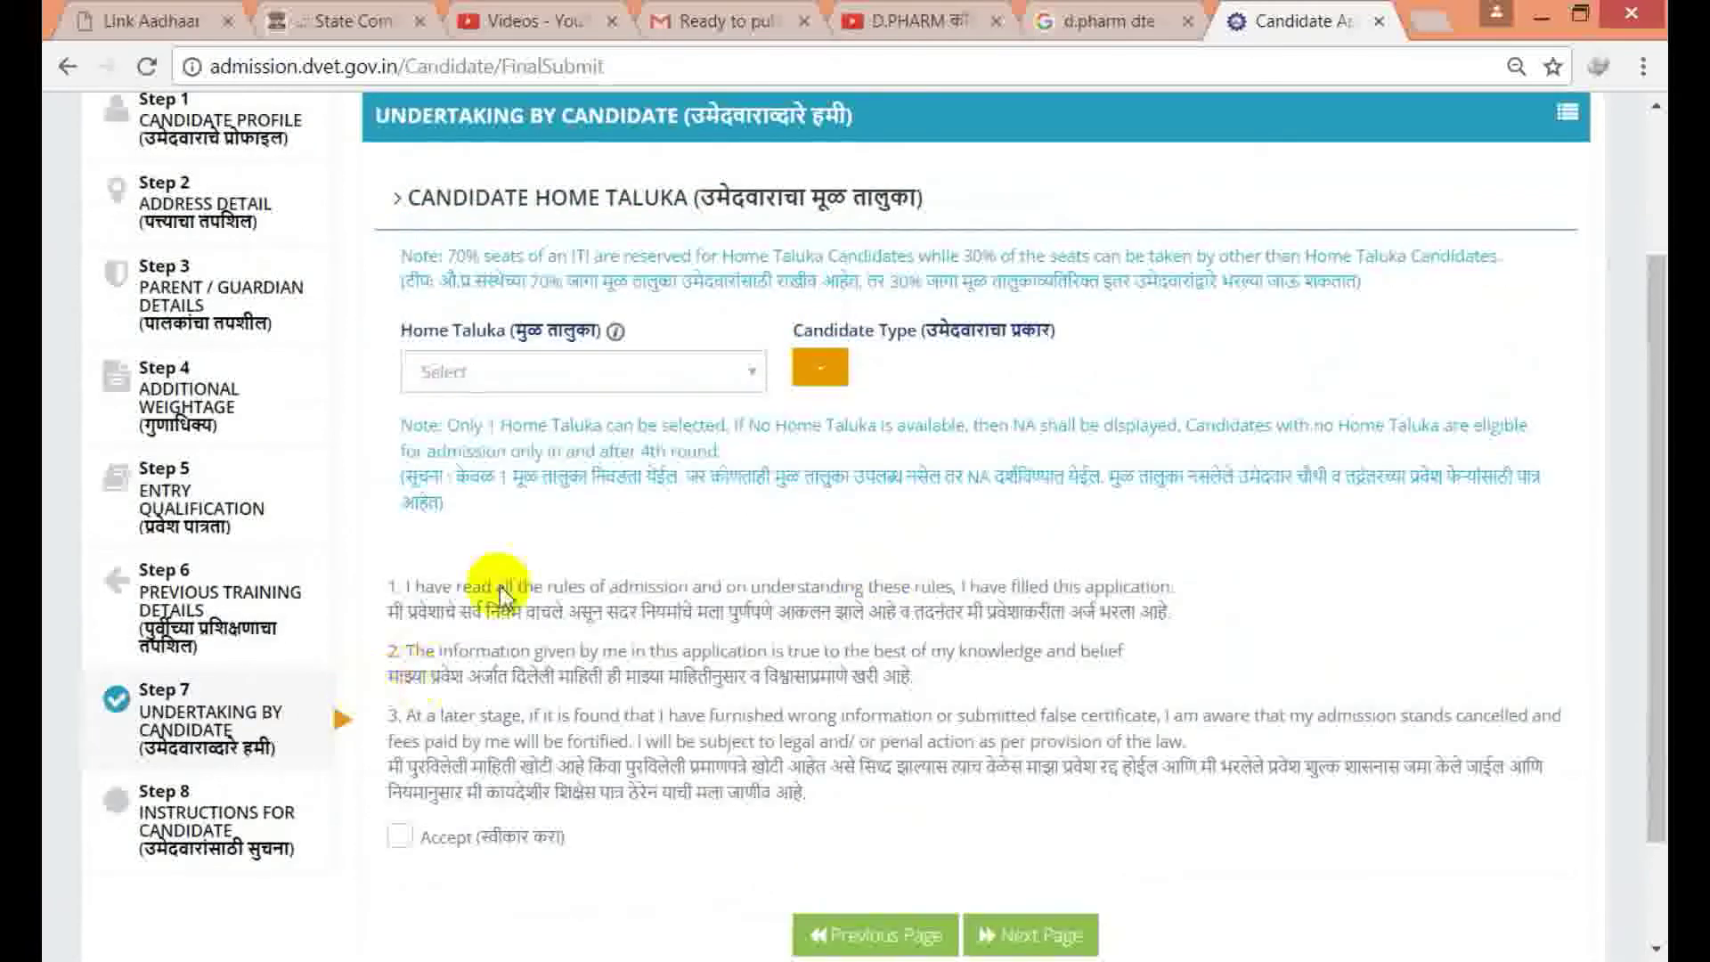
Set the home taluka to Yavatmal, accept the undertaking and proceed to the candidate instructions
click(621, 383)
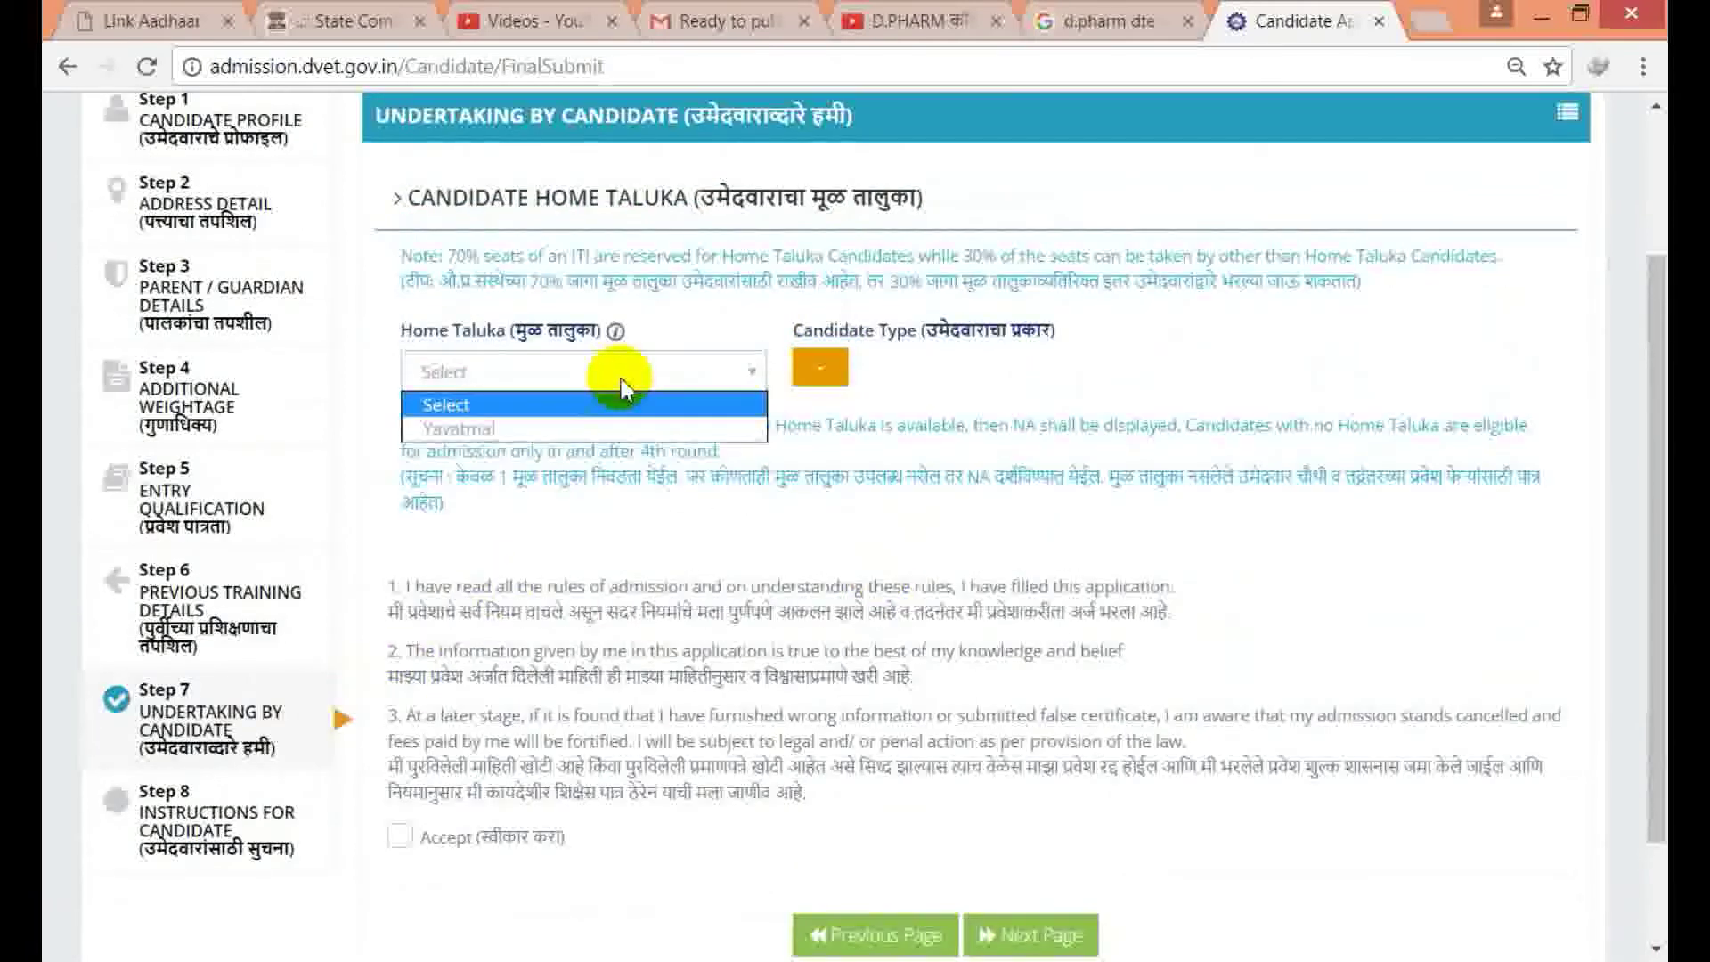
click(567, 430)
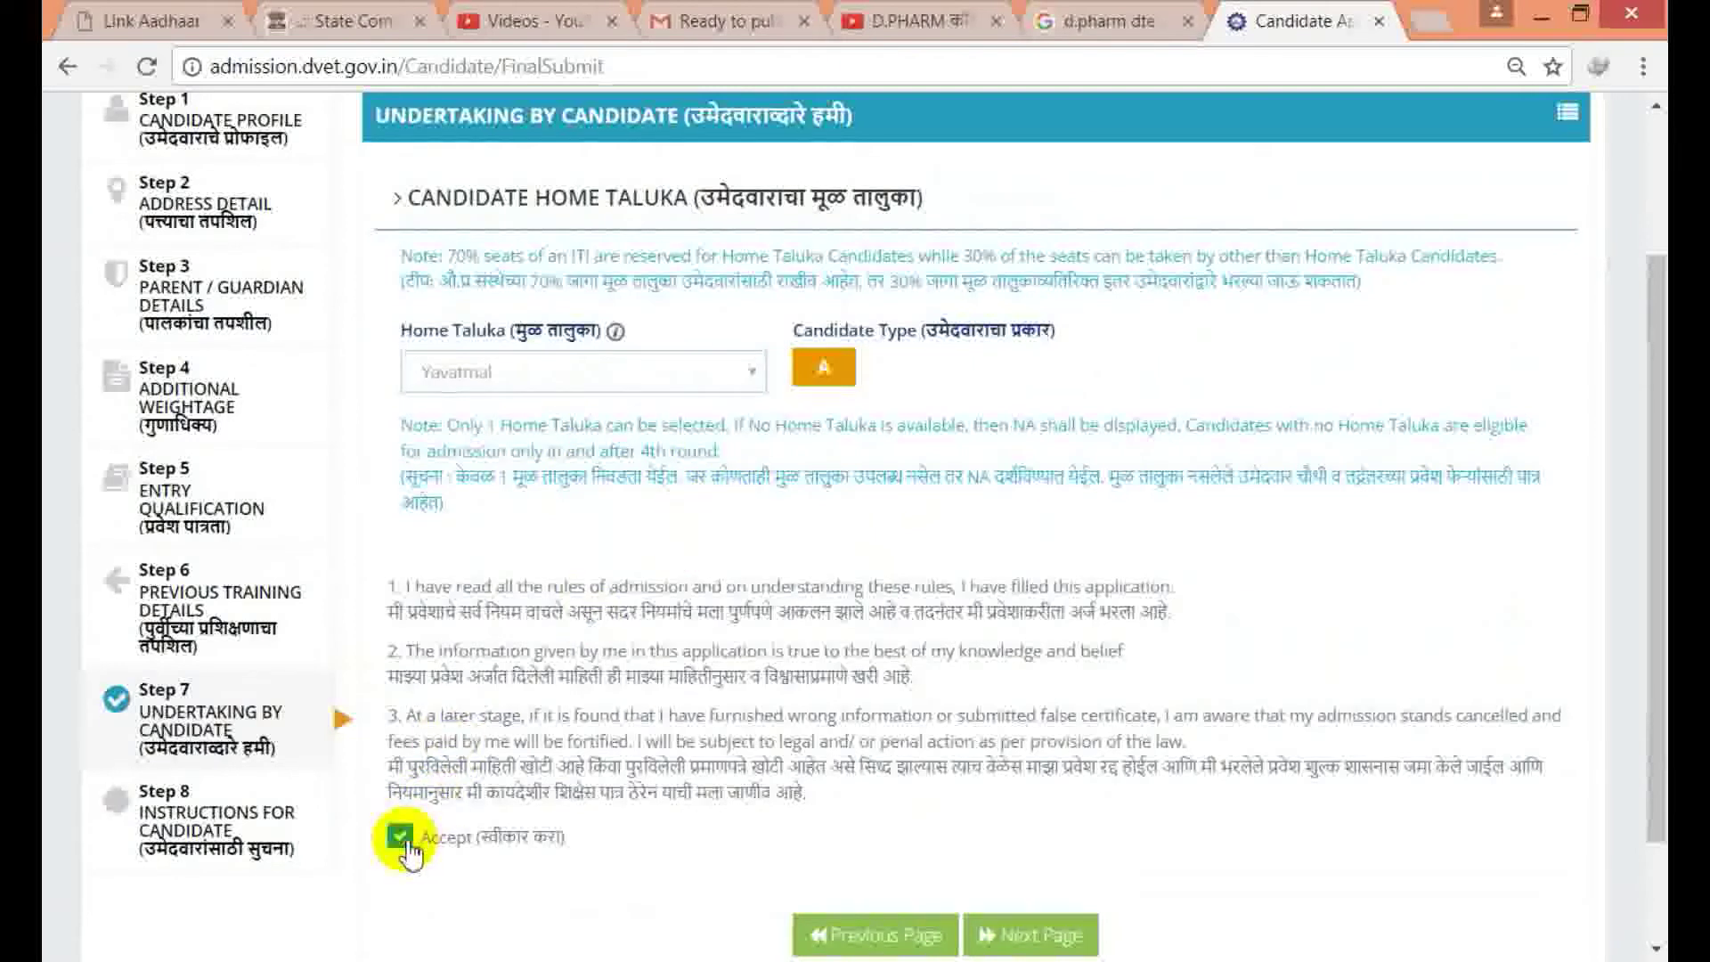
scroll(729, 804, down, 3)
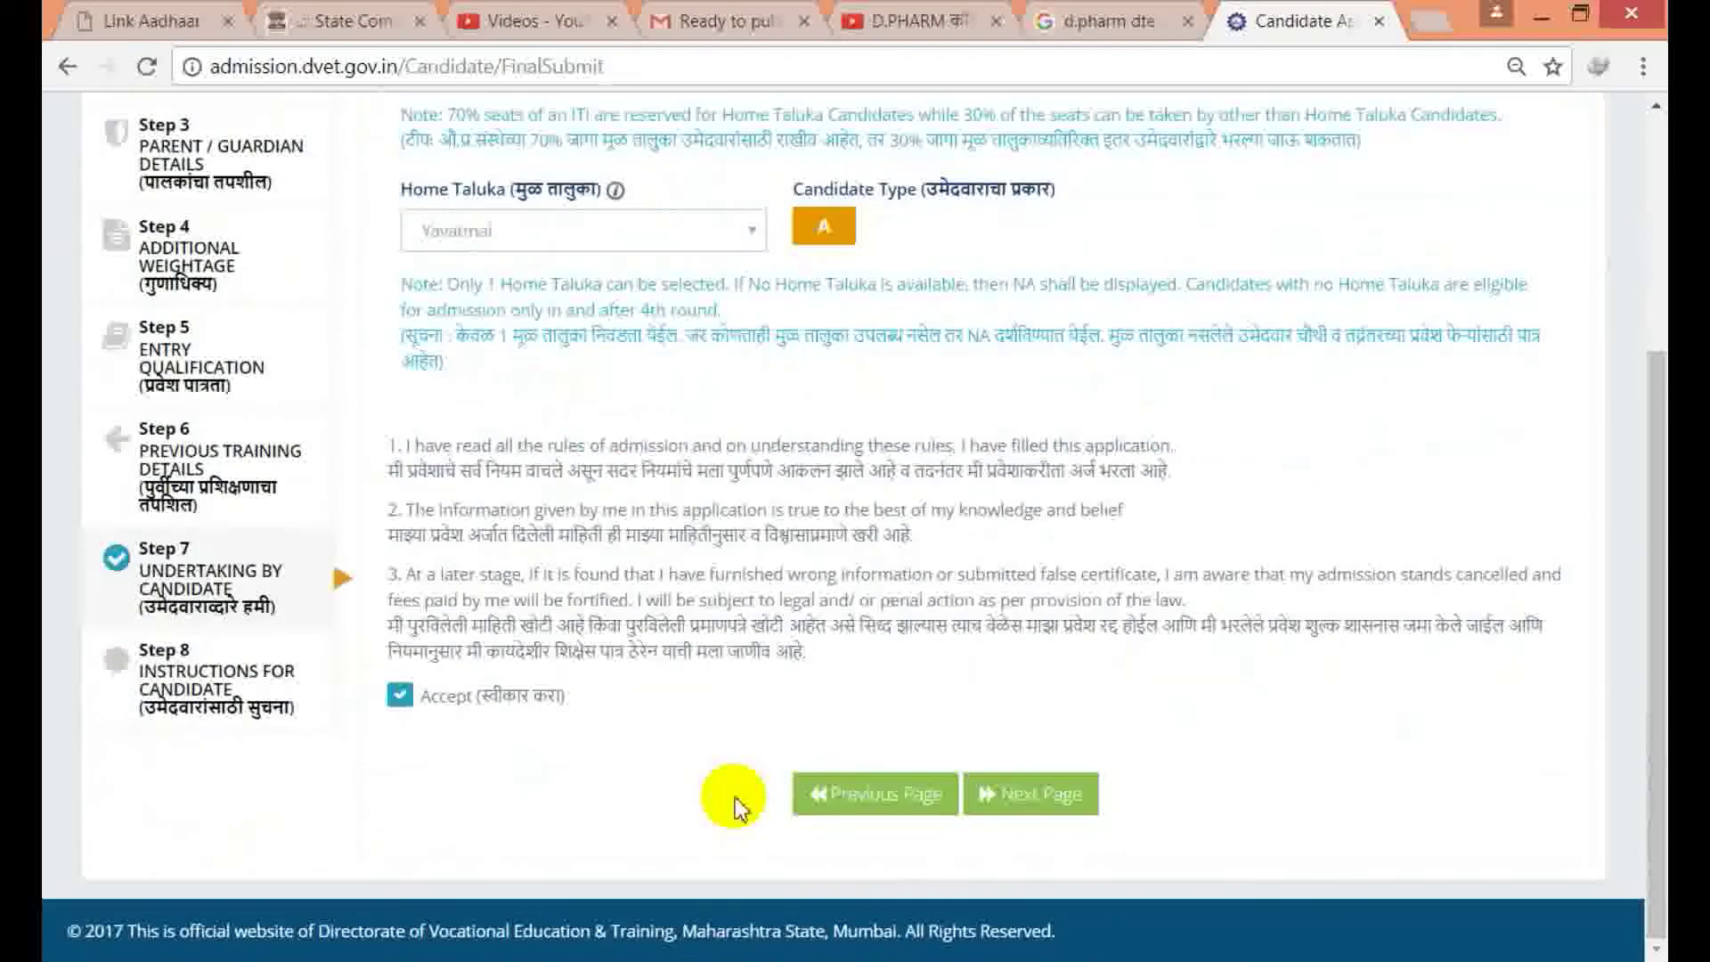
click(732, 237)
click(732, 236)
click(732, 237)
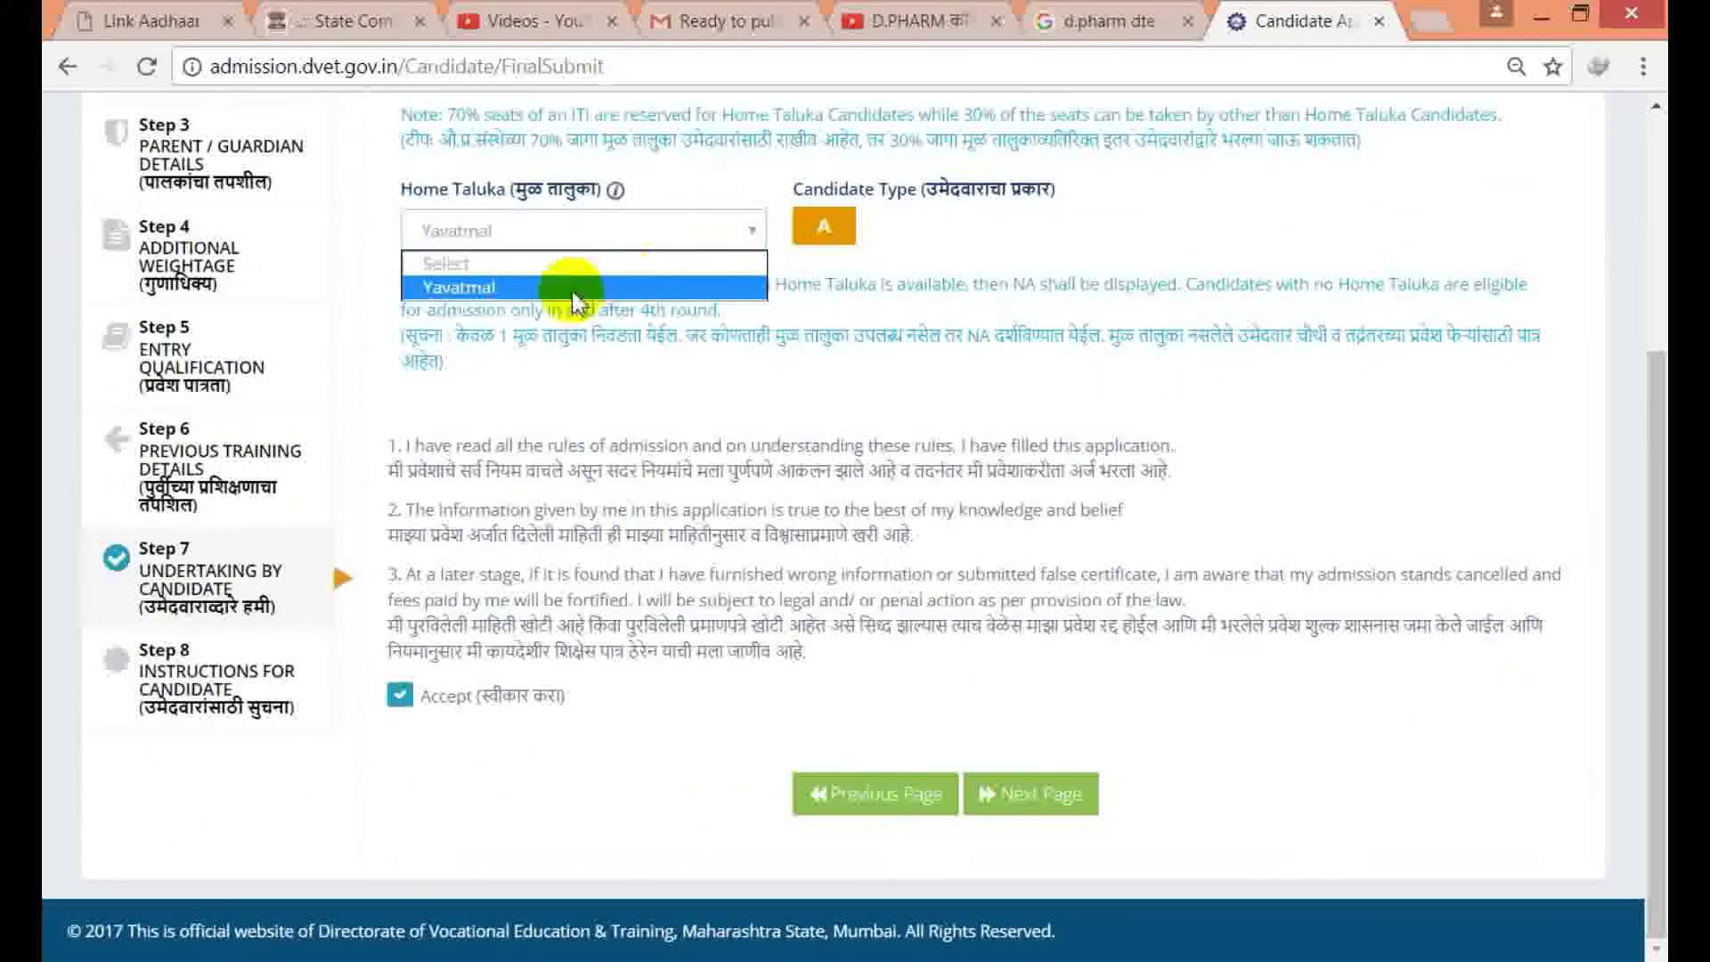
click(534, 287)
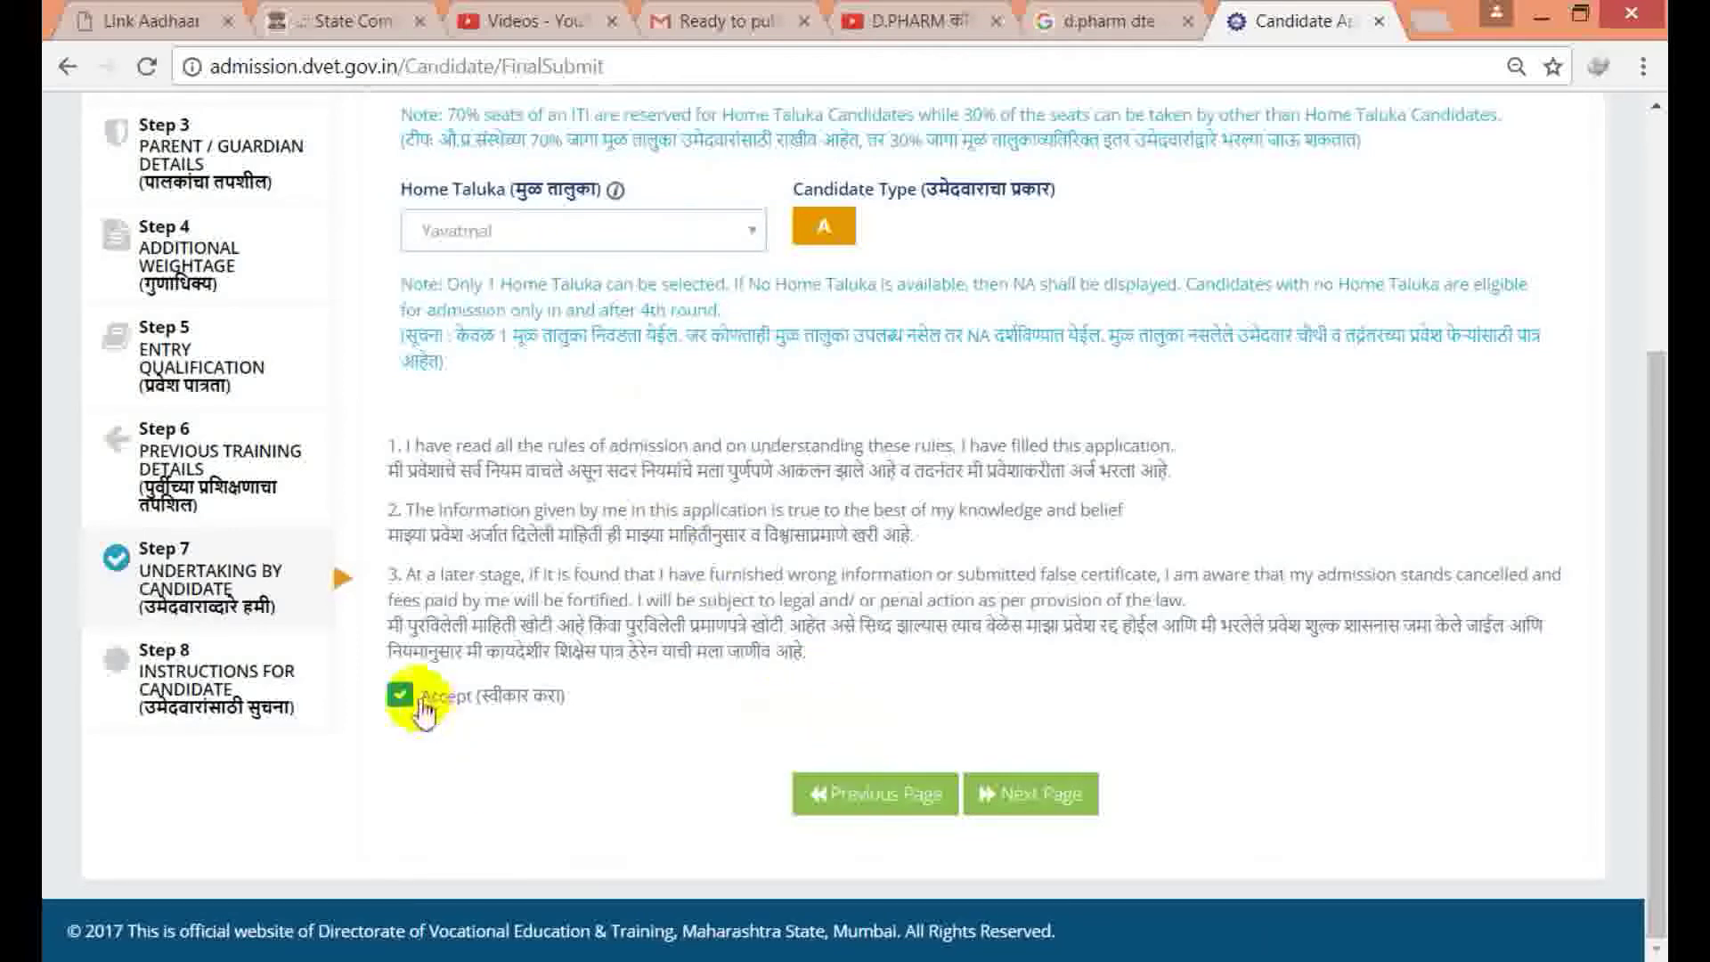
click(1033, 796)
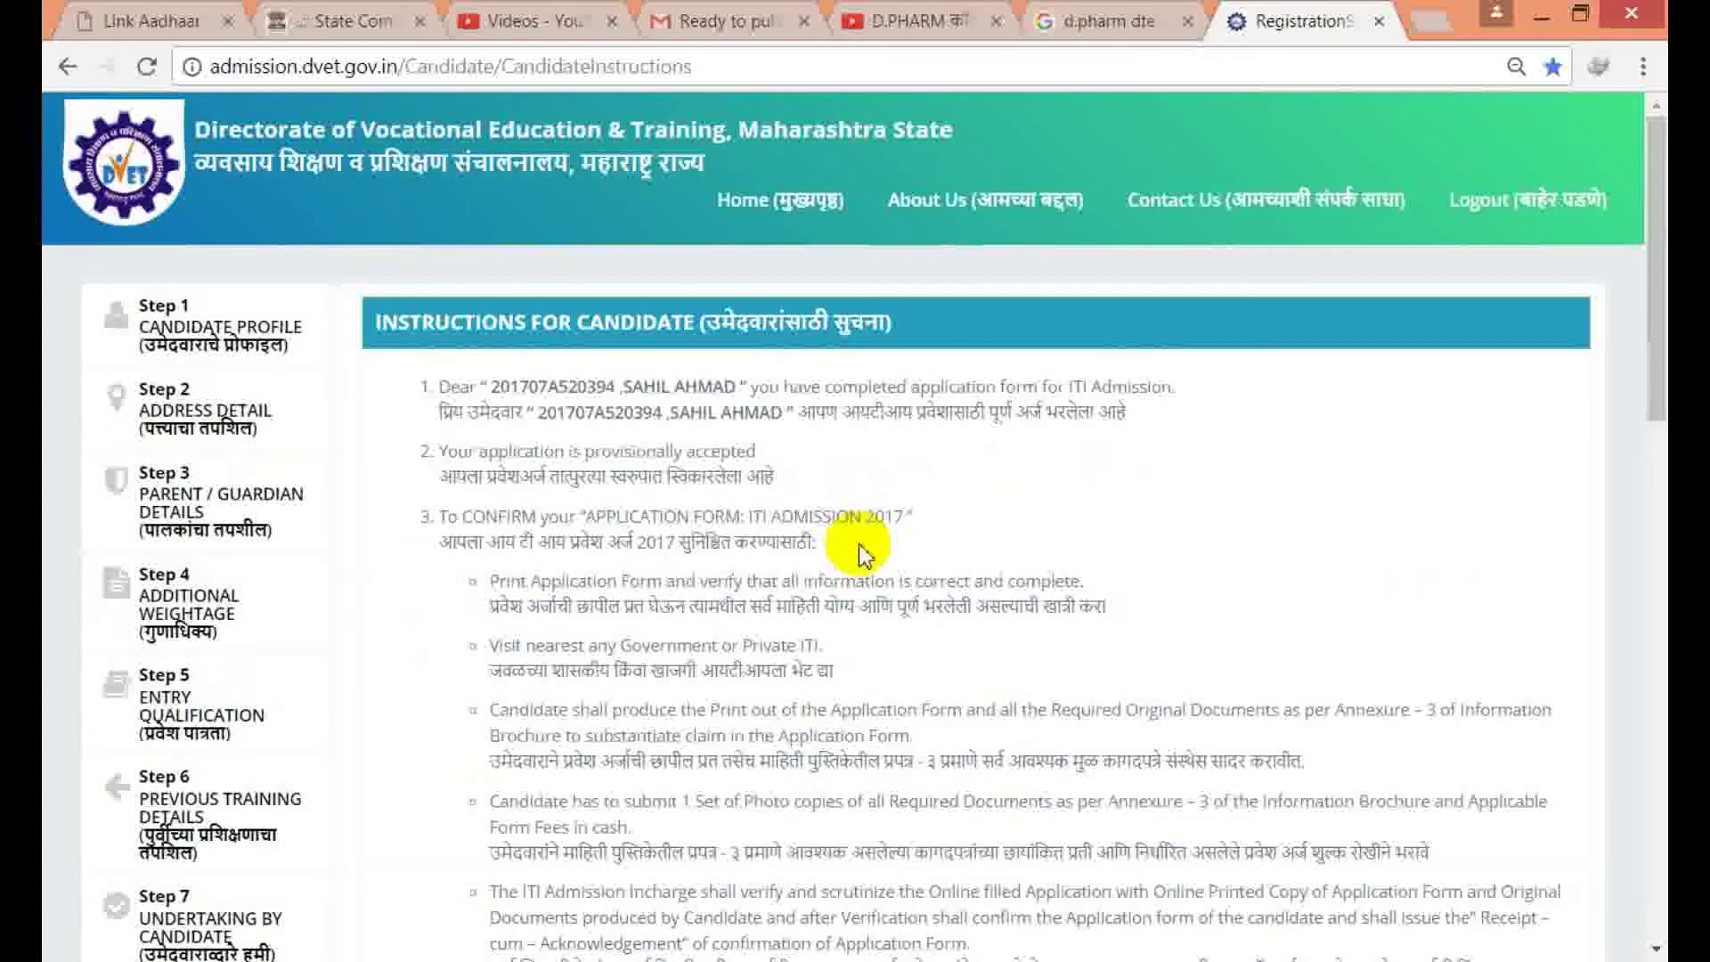
scroll(862, 554, down, 5)
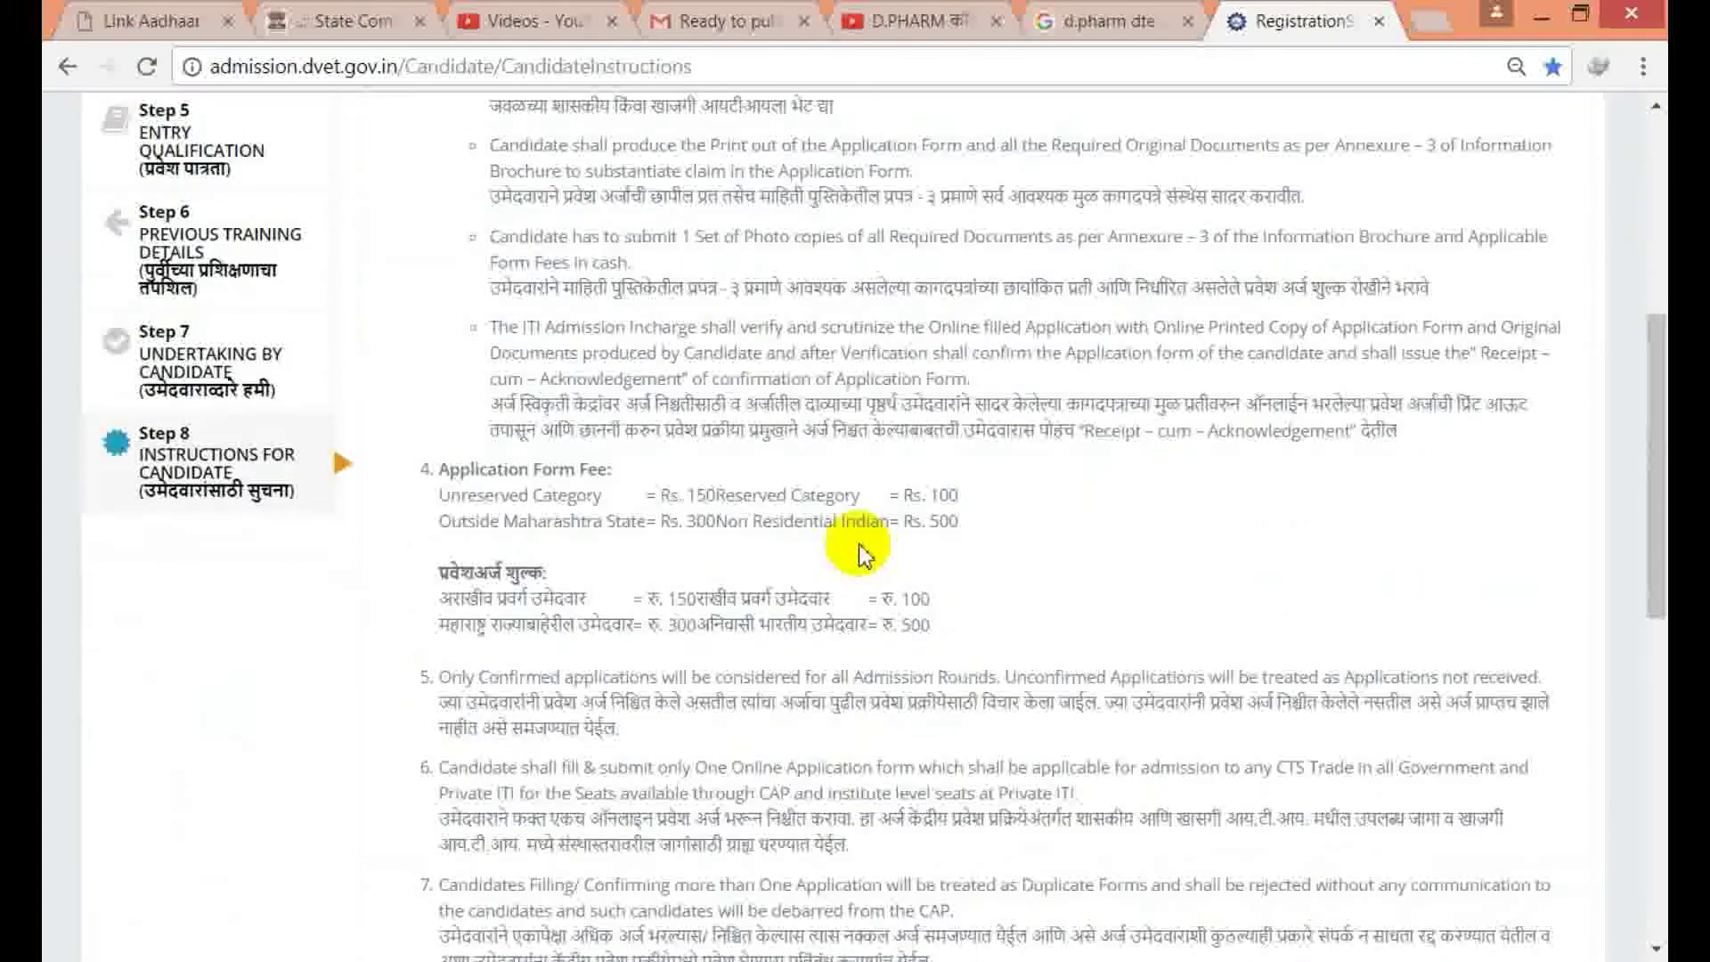
scroll(862, 554, up, 5)
scroll(862, 554, down, 5)
scroll(862, 554, up, 5)
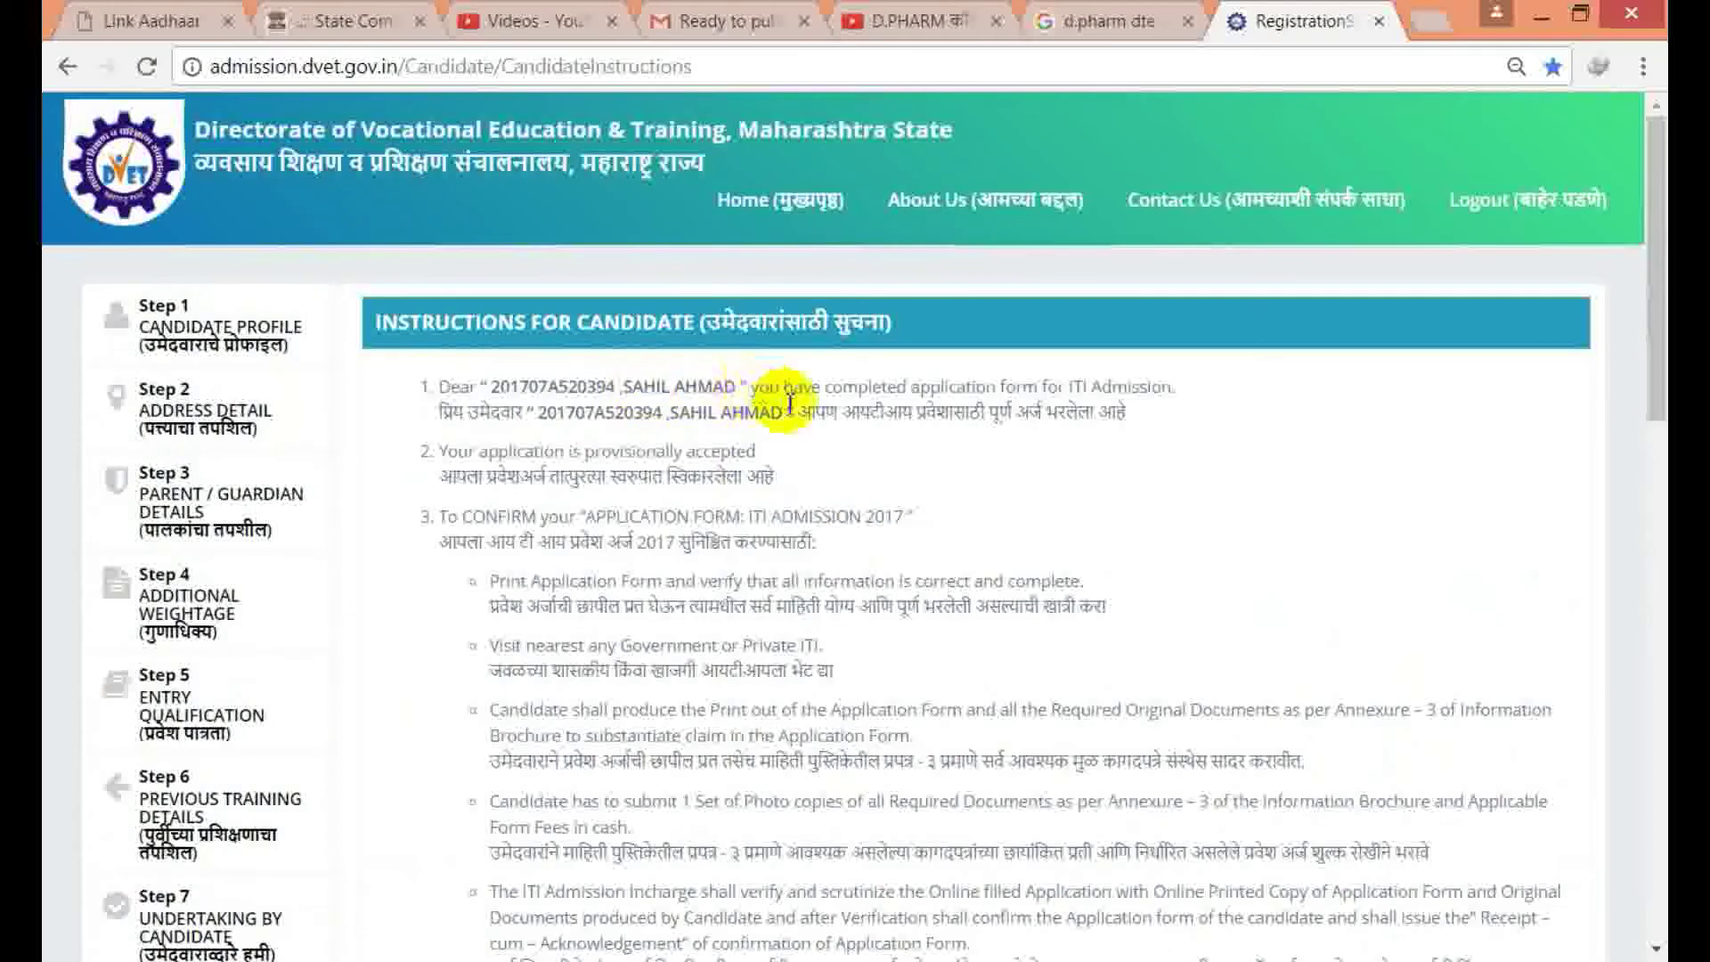
scroll(882, 550, down, 10)
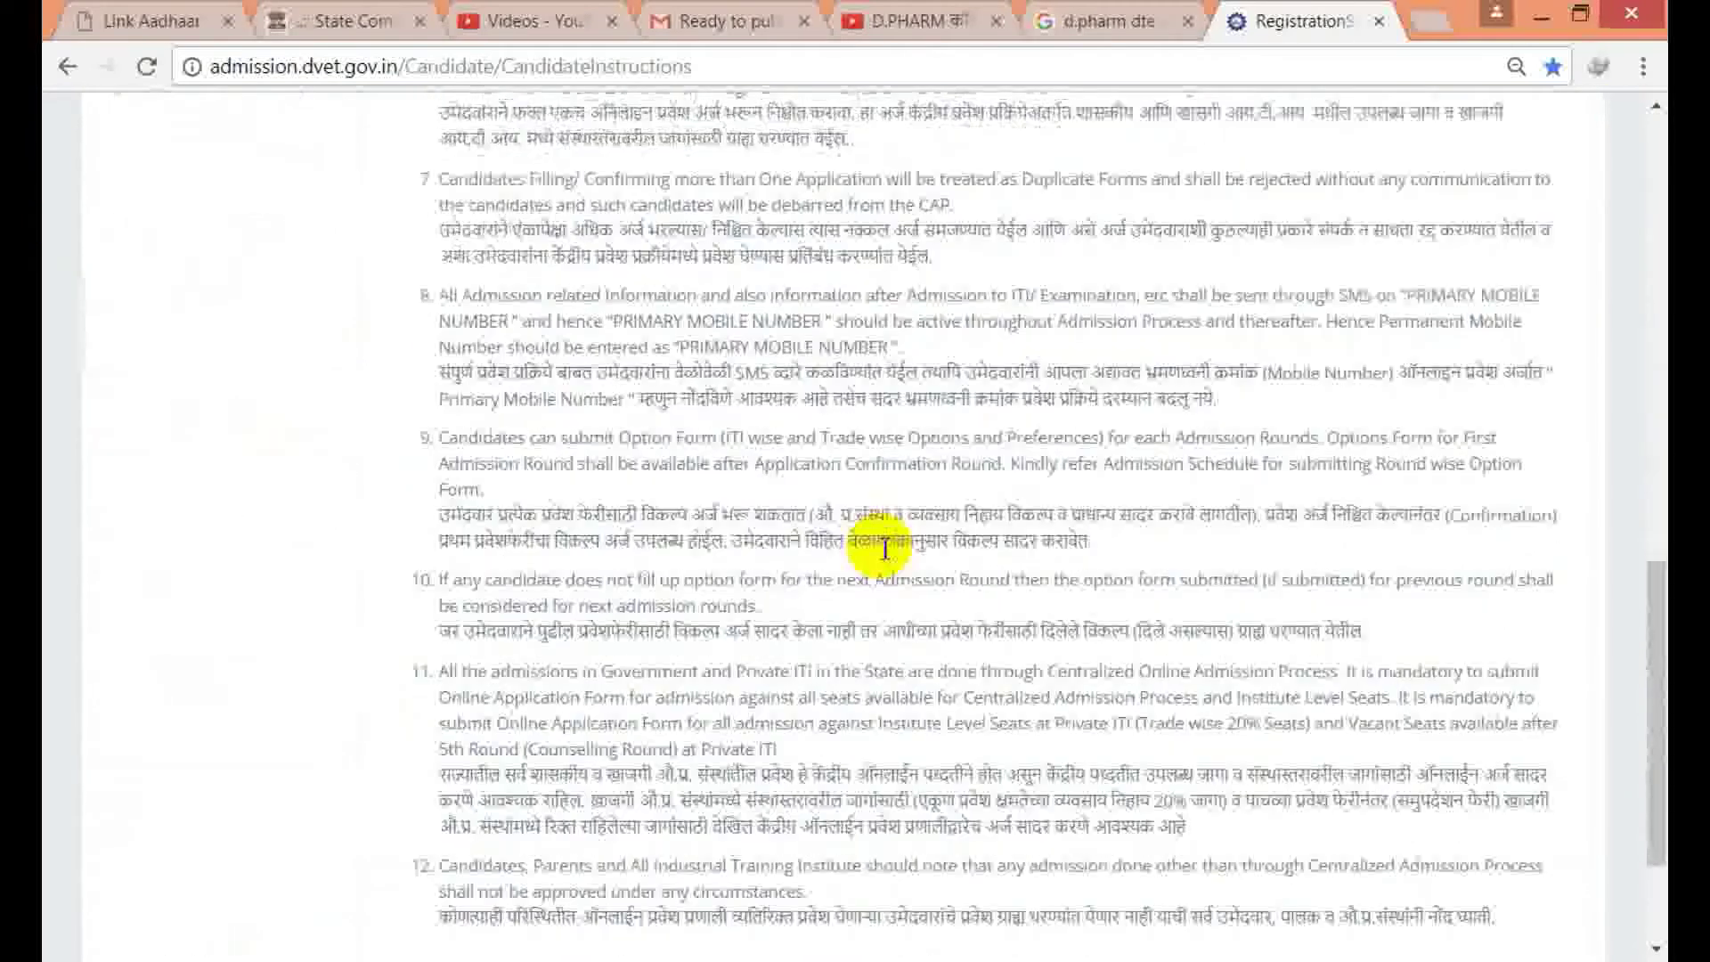
scroll(884, 547, down, 3)
scroll(881, 551, up, 10)
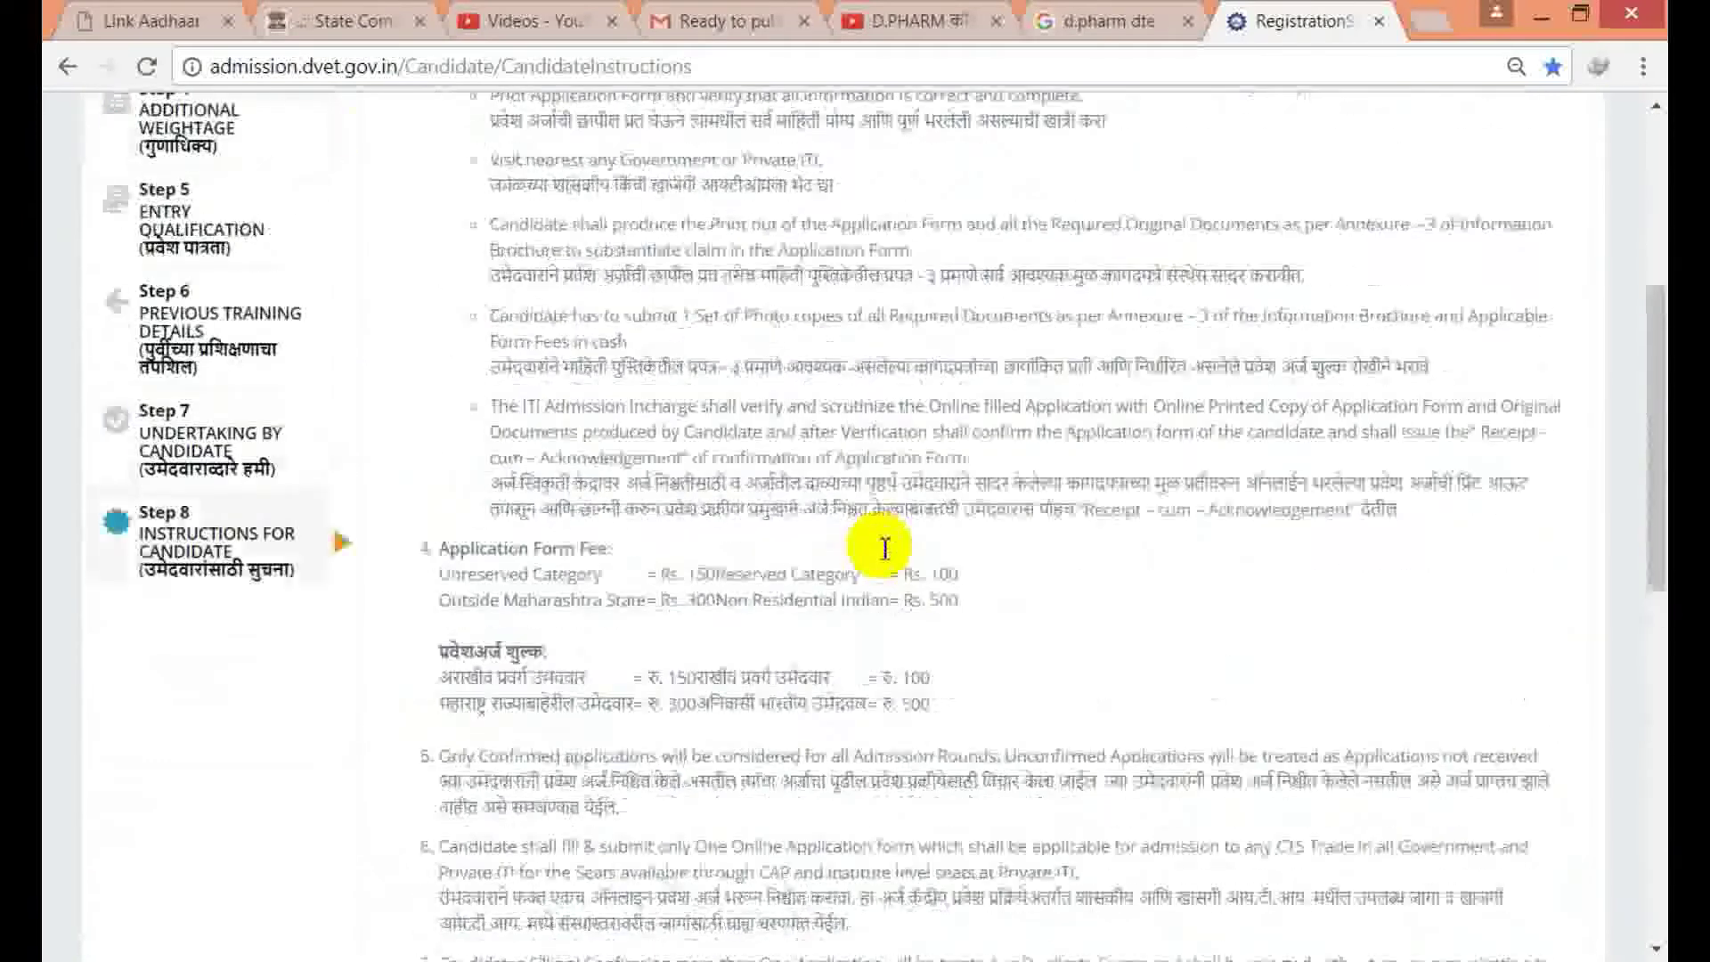
scroll(881, 550, down, 3)
scroll(882, 552, down, 8)
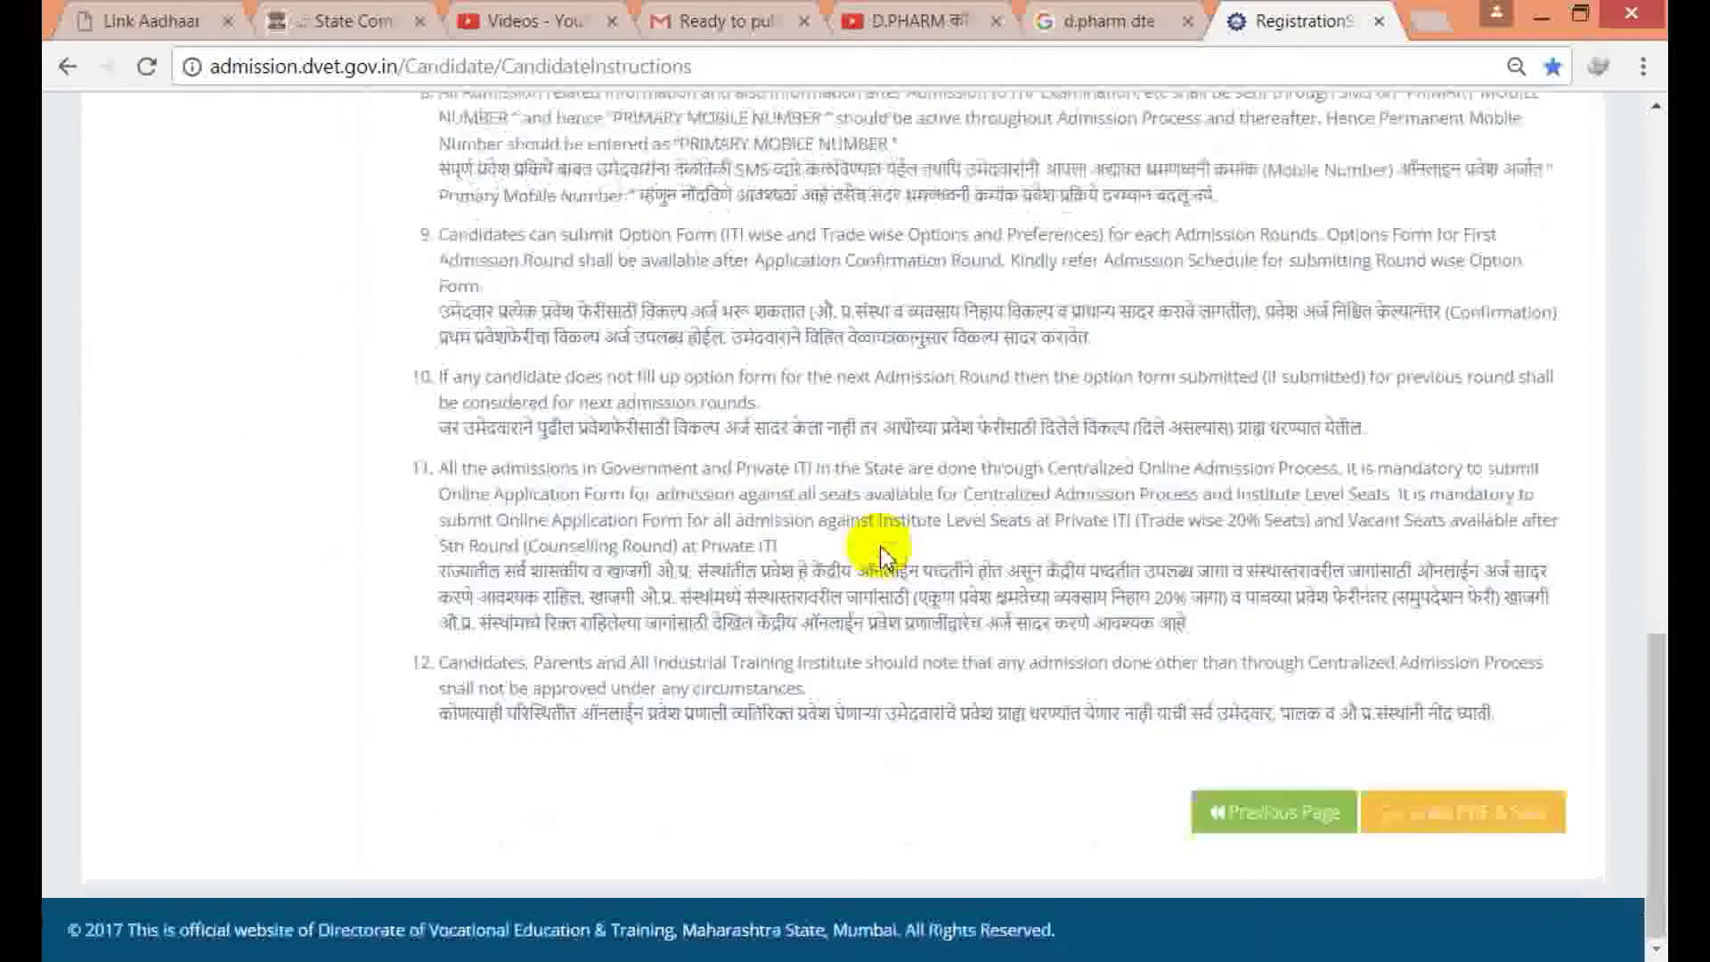
scroll(884, 545, up, 5)
scroll(884, 548, down, 5)
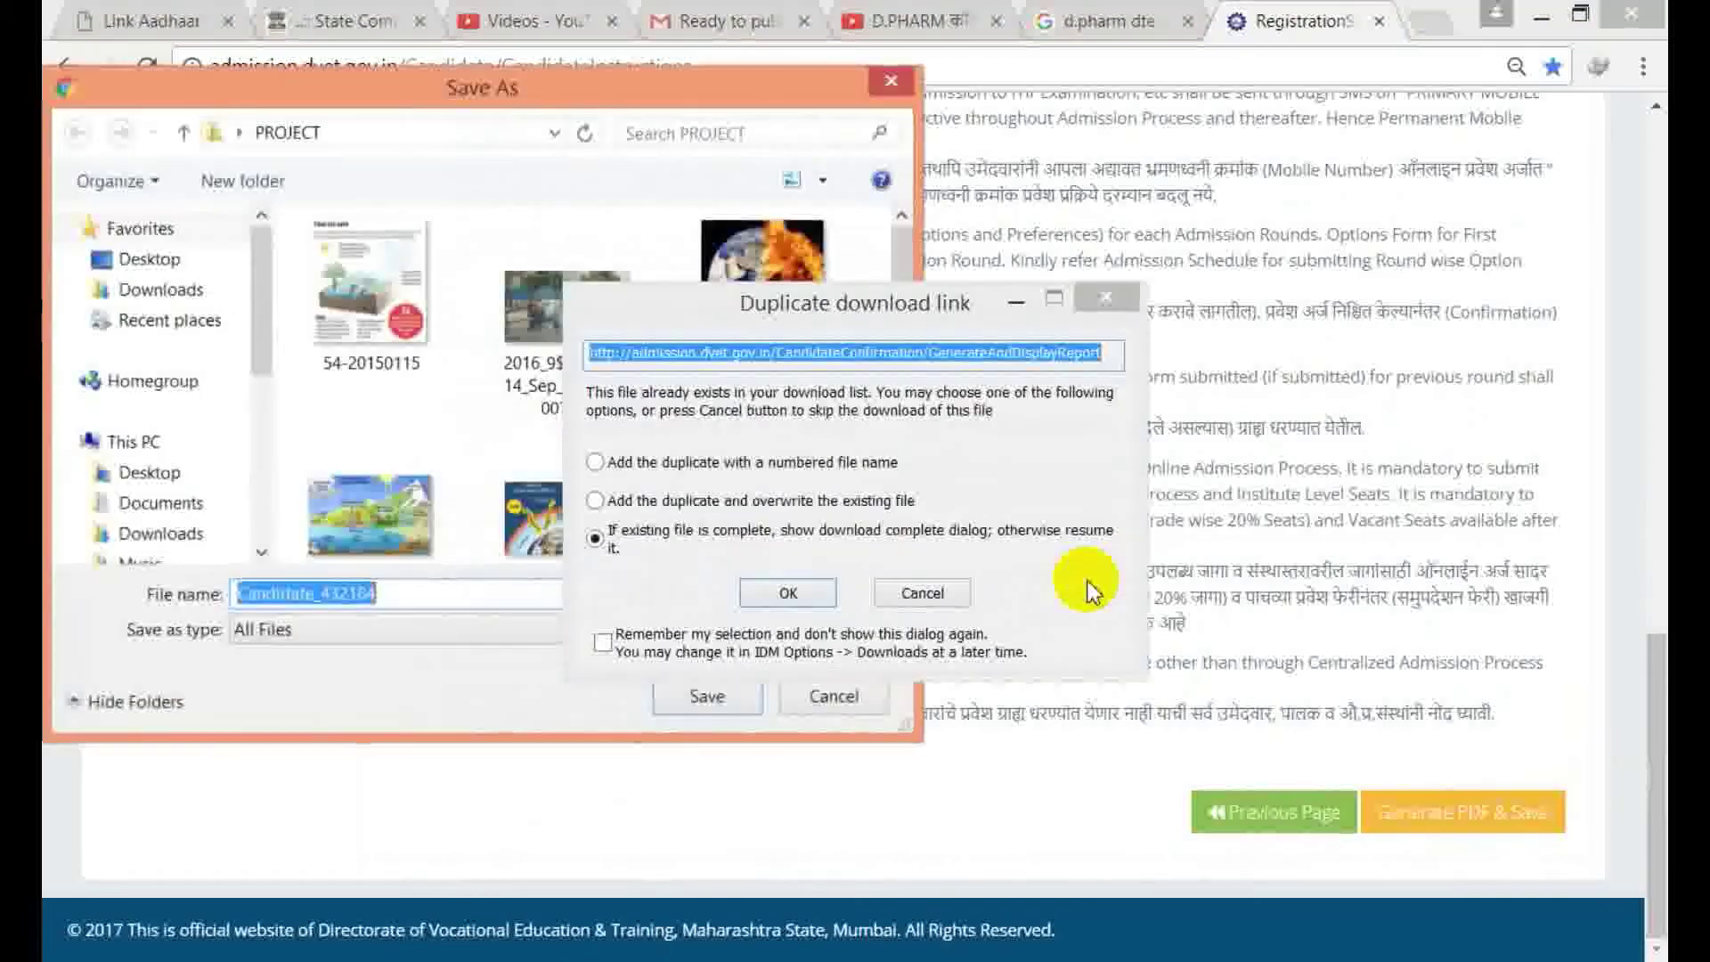
Confirm the duplicate download, open the 741 KB application PDF and cancel the Save As prompt
click(799, 592)
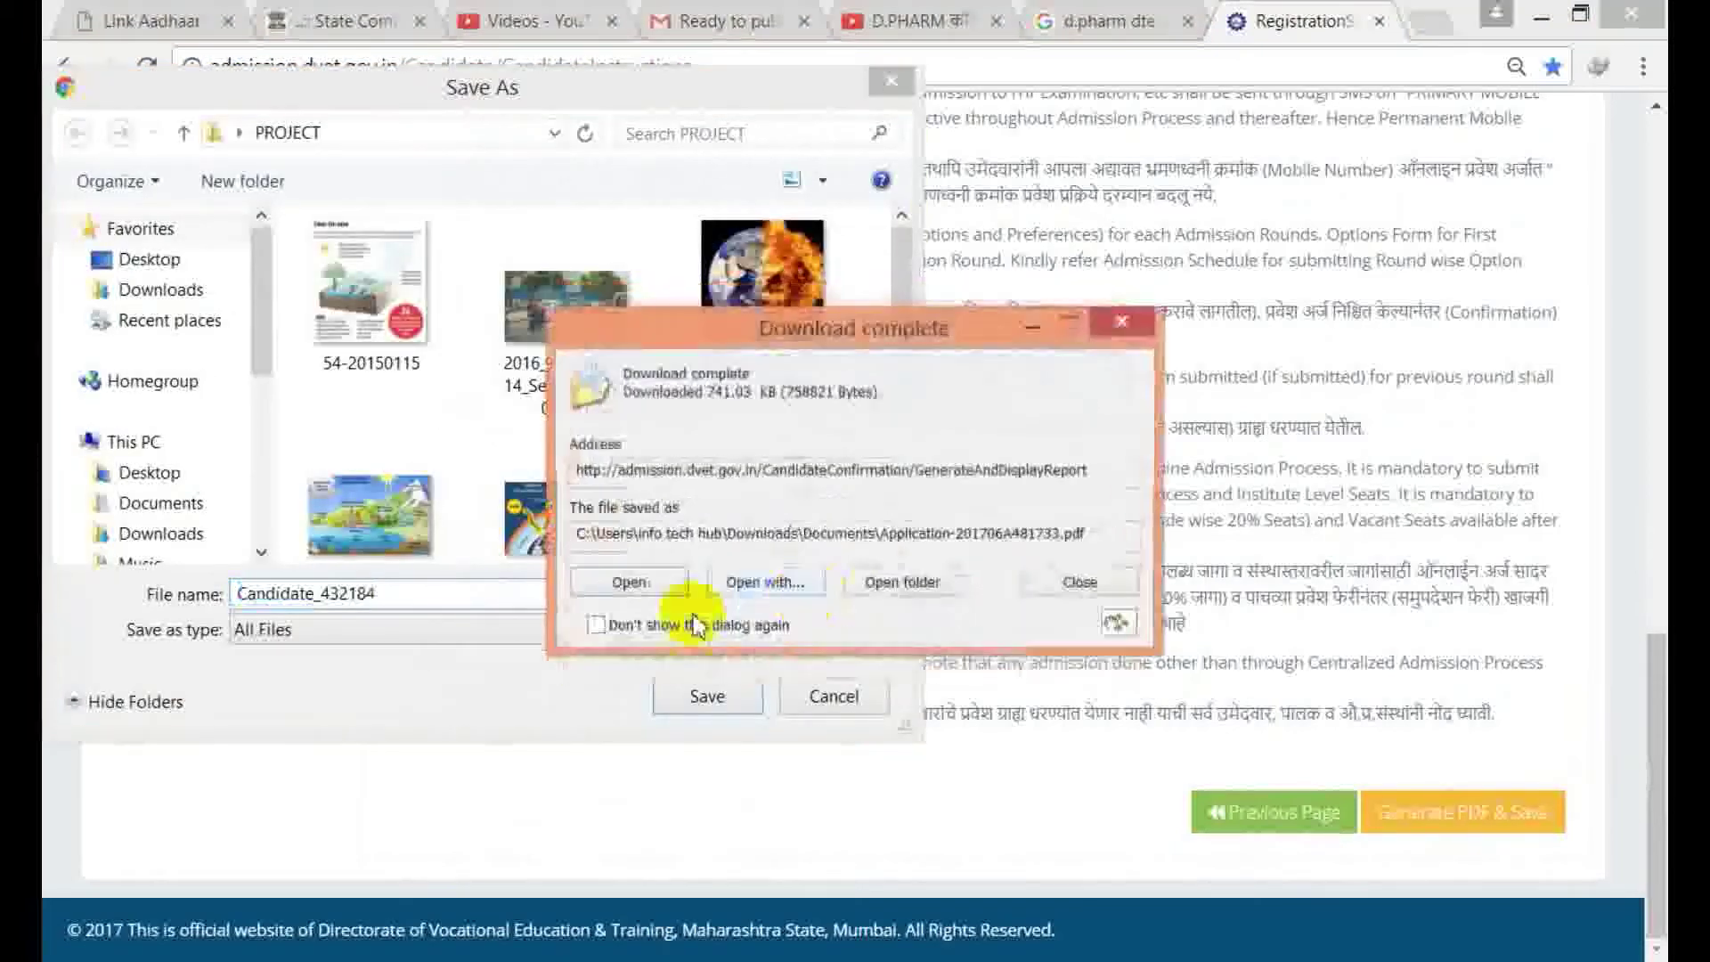
click(668, 580)
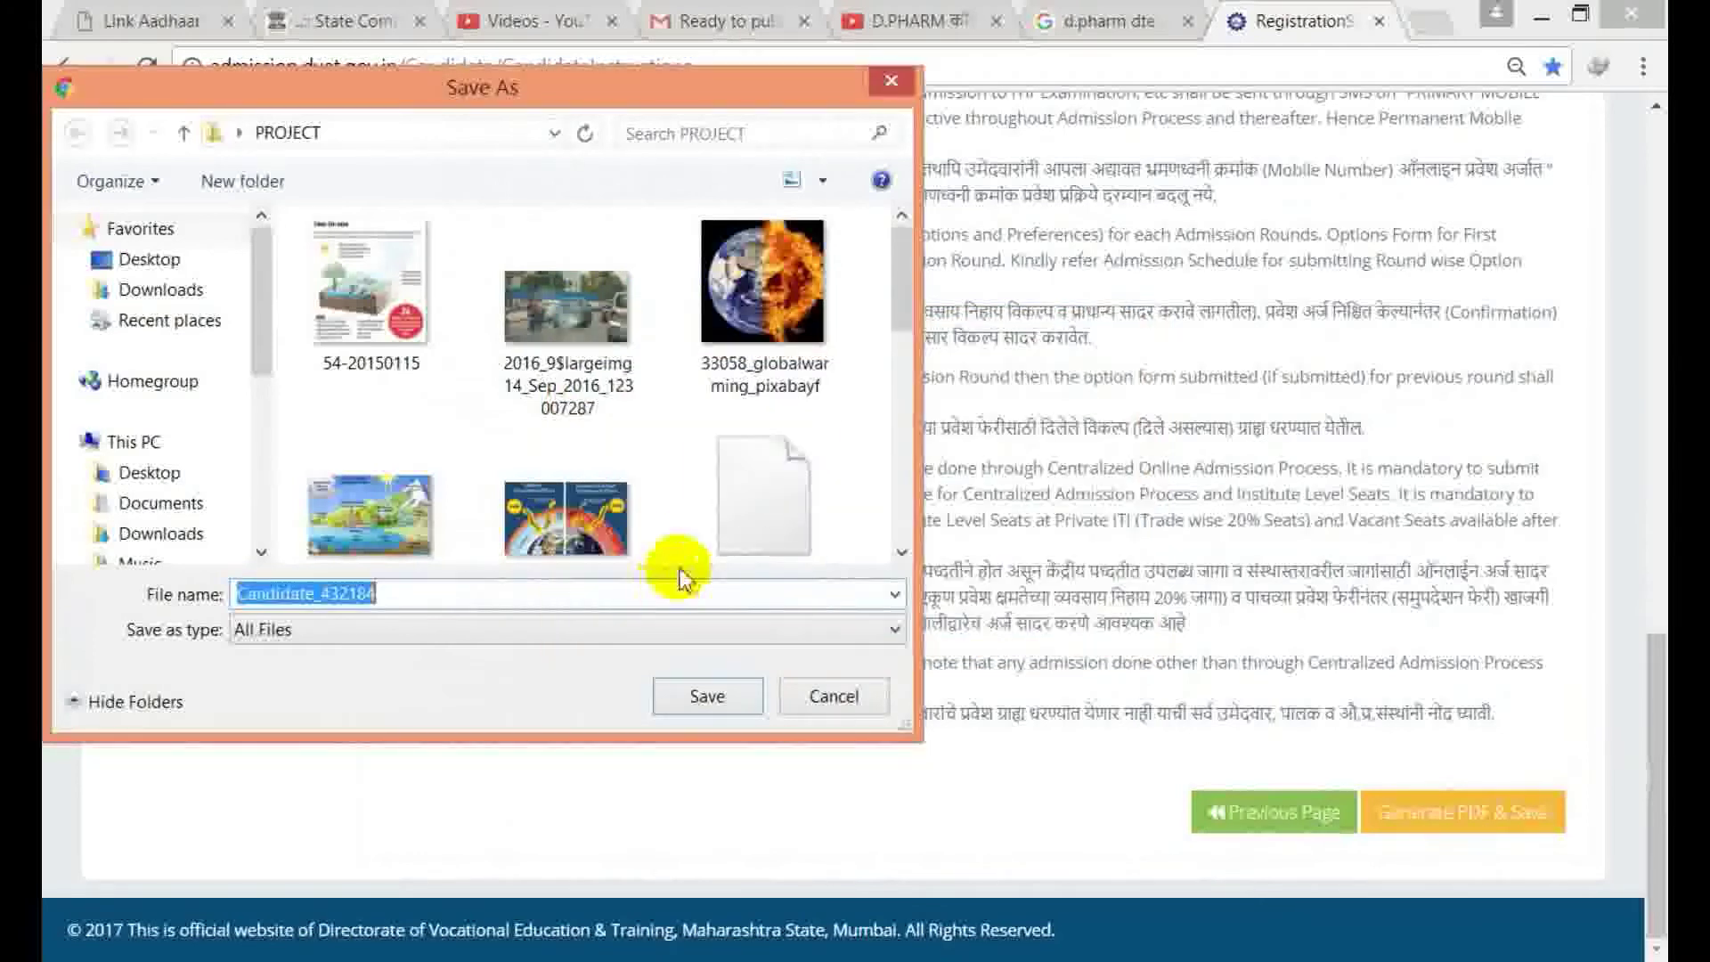
click(830, 694)
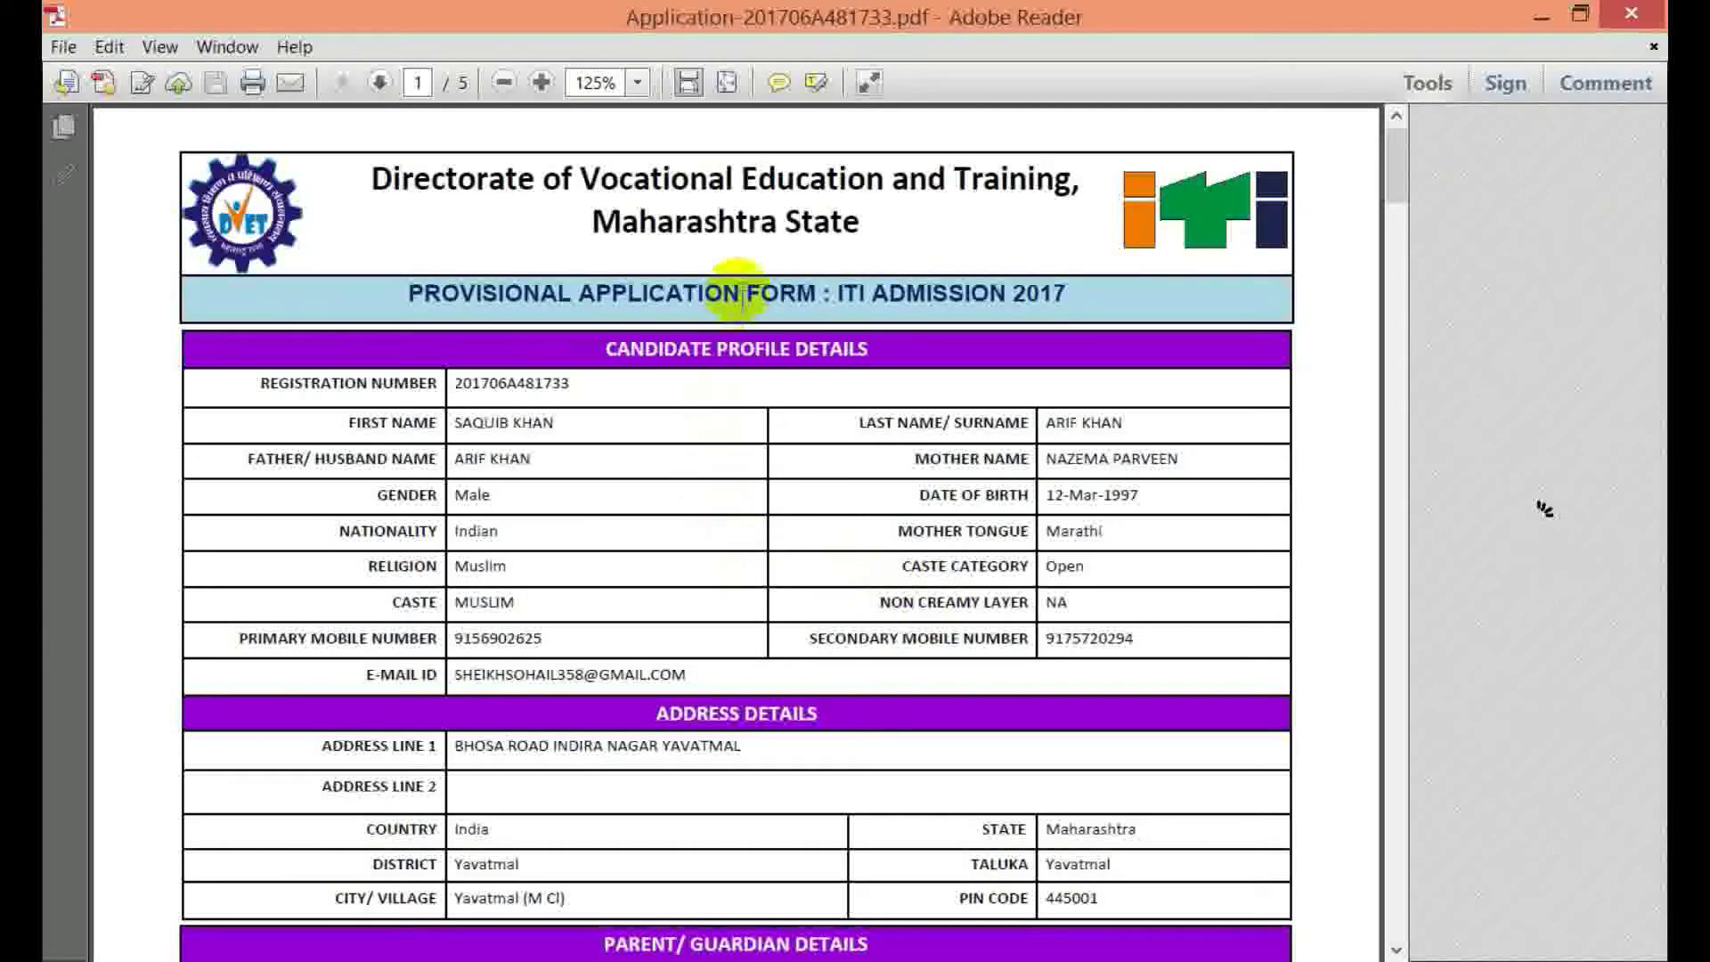
Review the application PDF down to the page 2 marks details, then return to the portal
scroll(782, 484, down, 8)
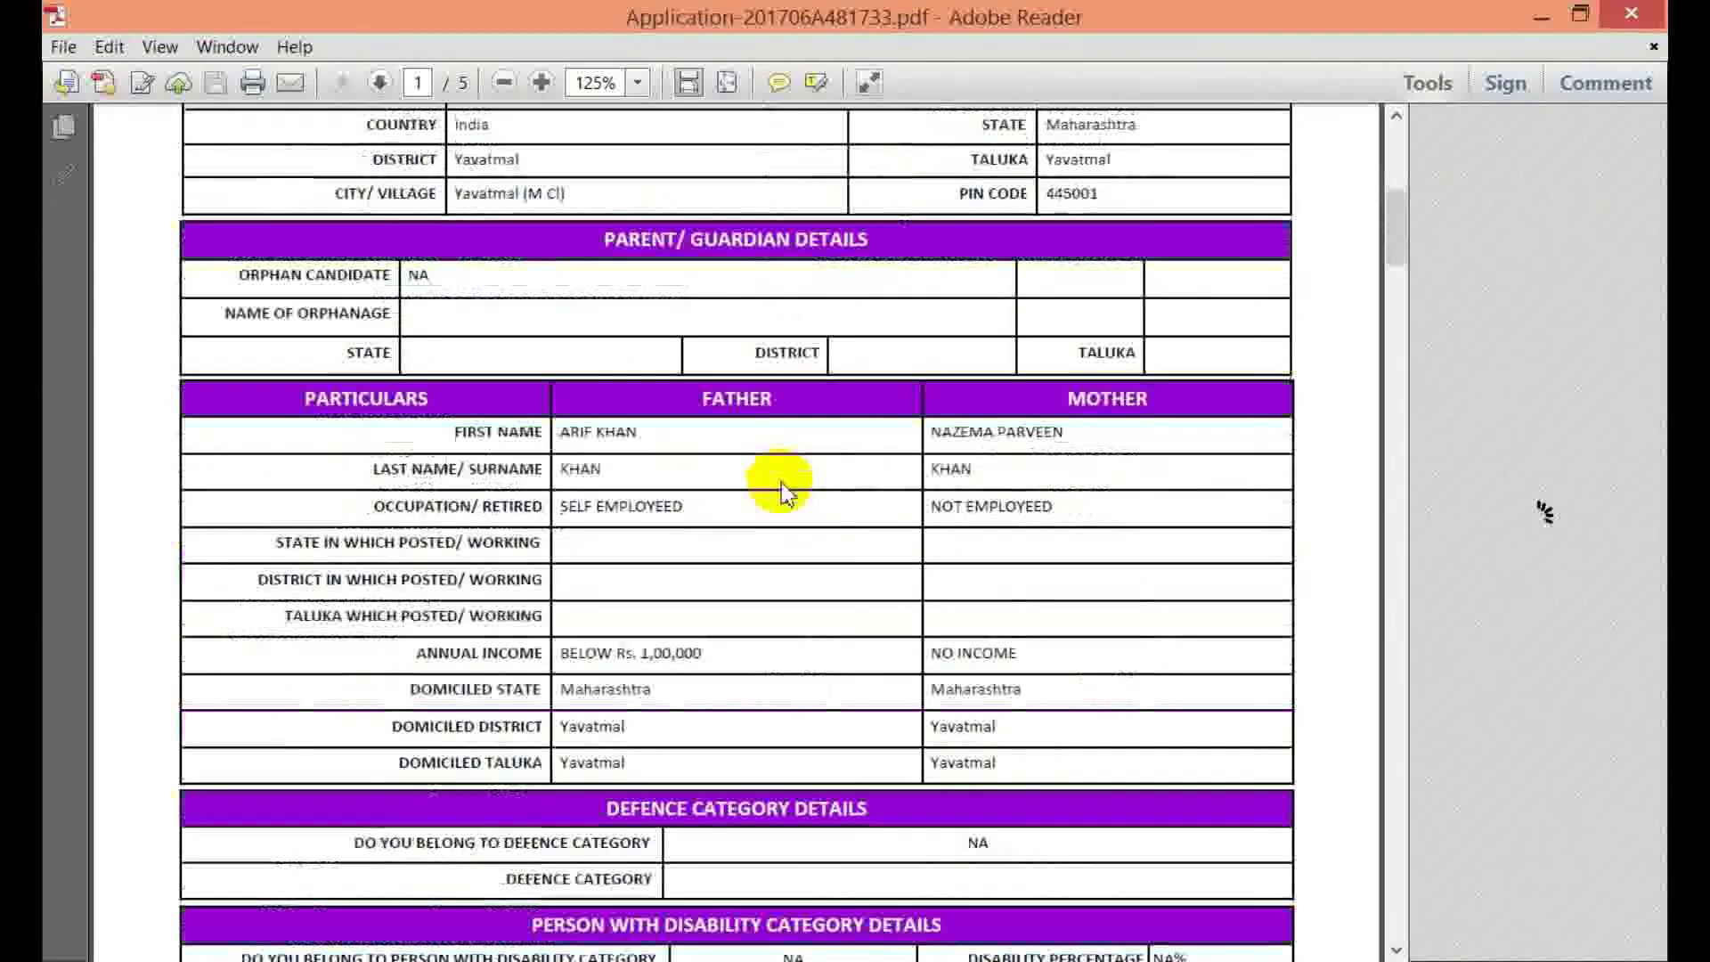
scroll(782, 488, down, 3)
scroll(782, 484, down, 7)
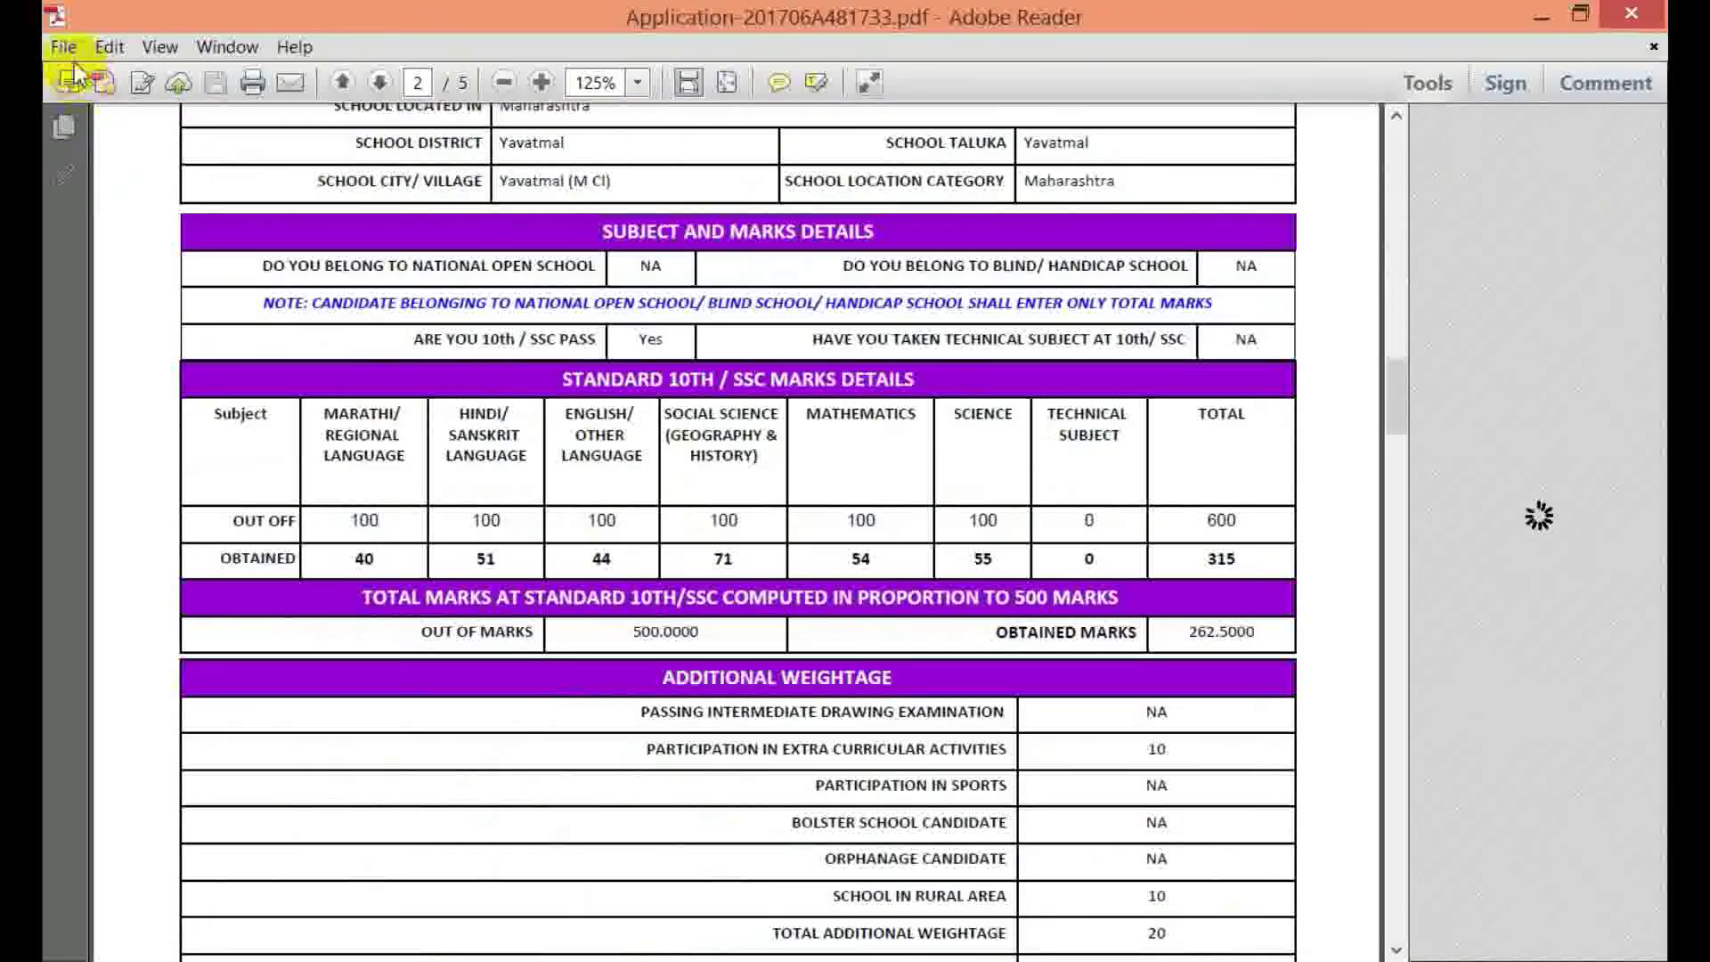
click(64, 47)
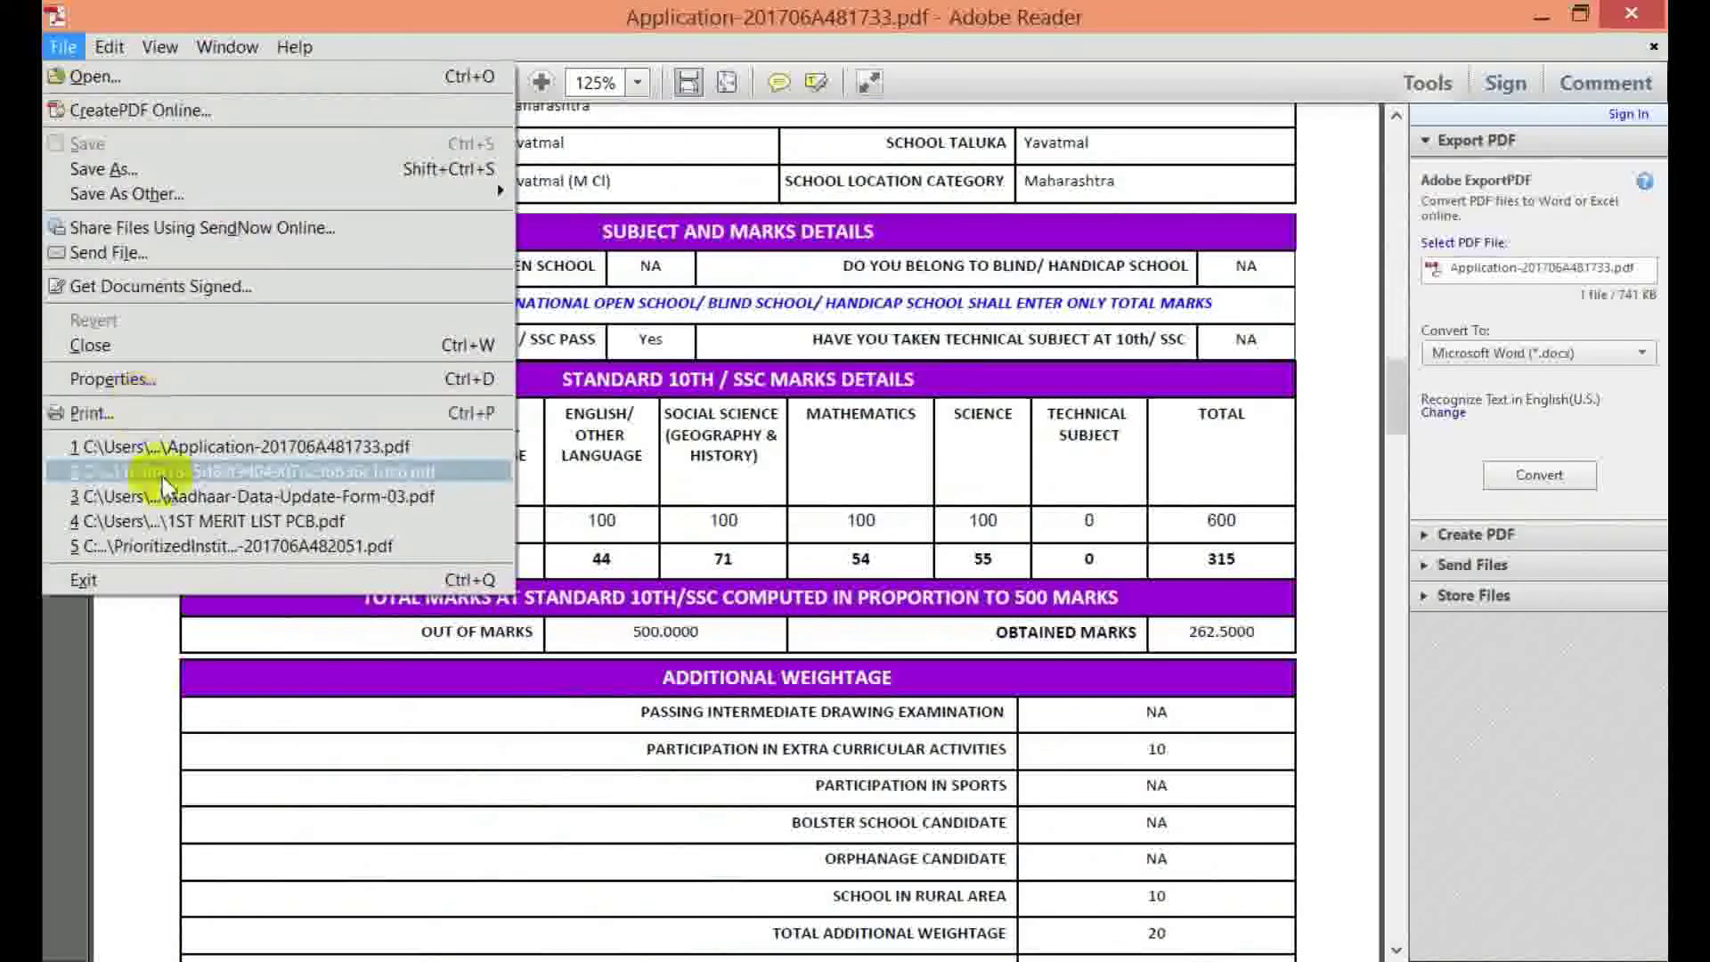
click(1052, 599)
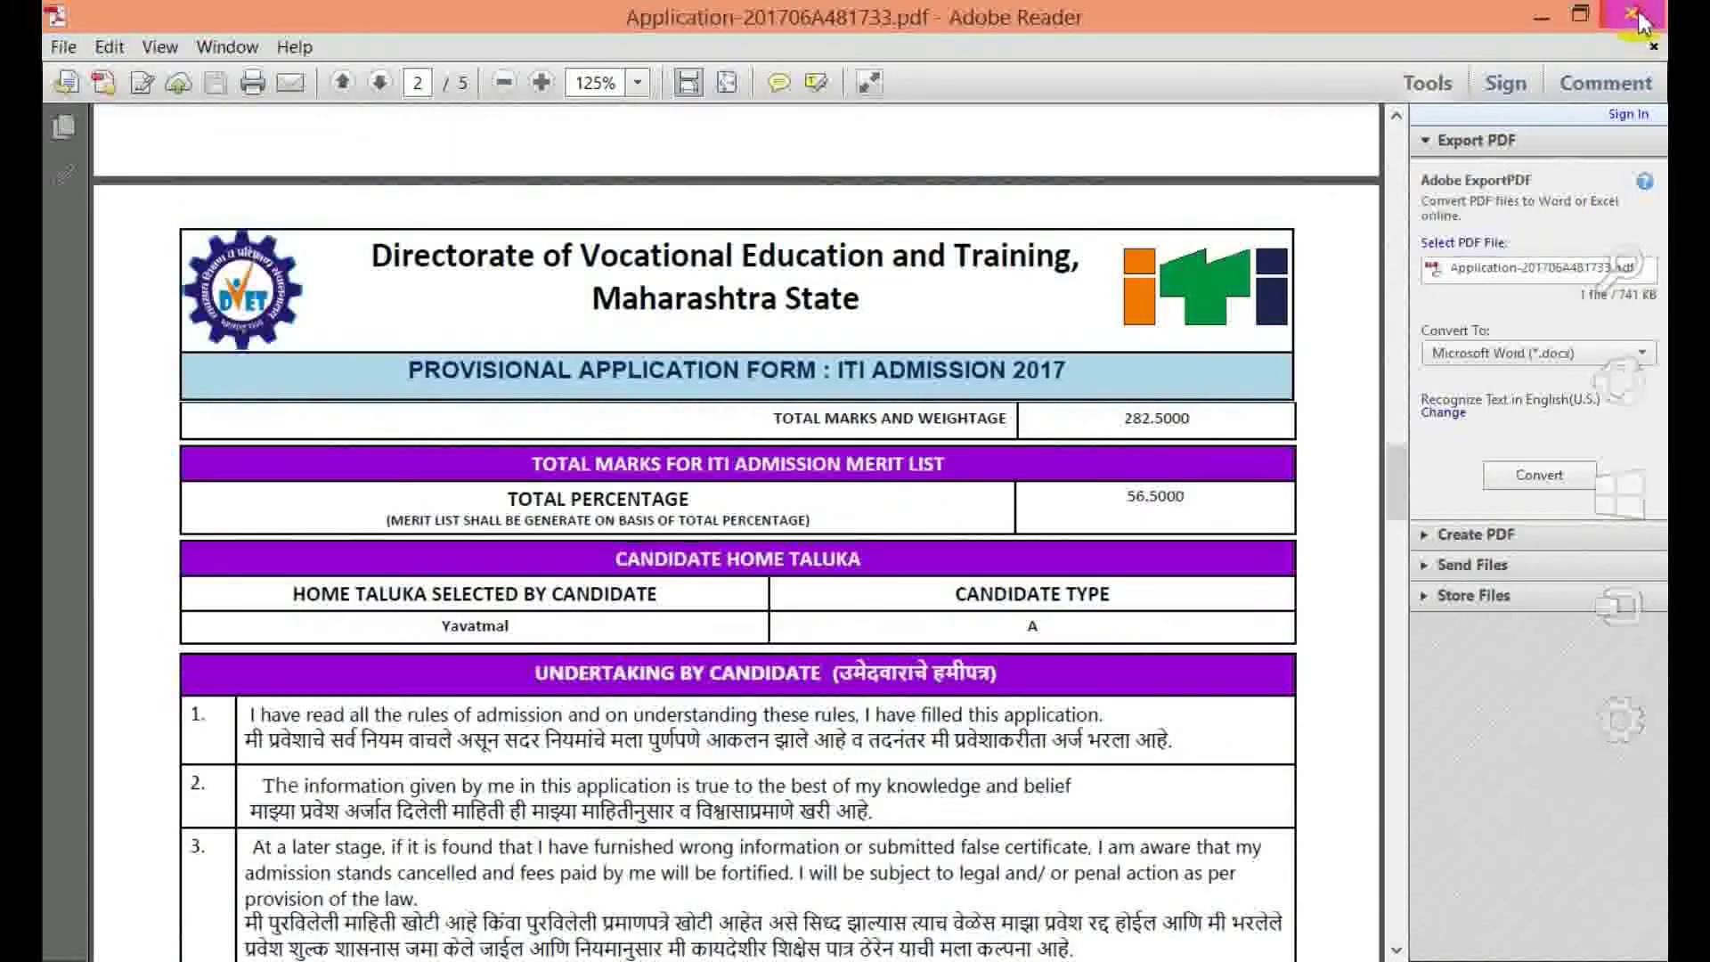
click(1116, 591)
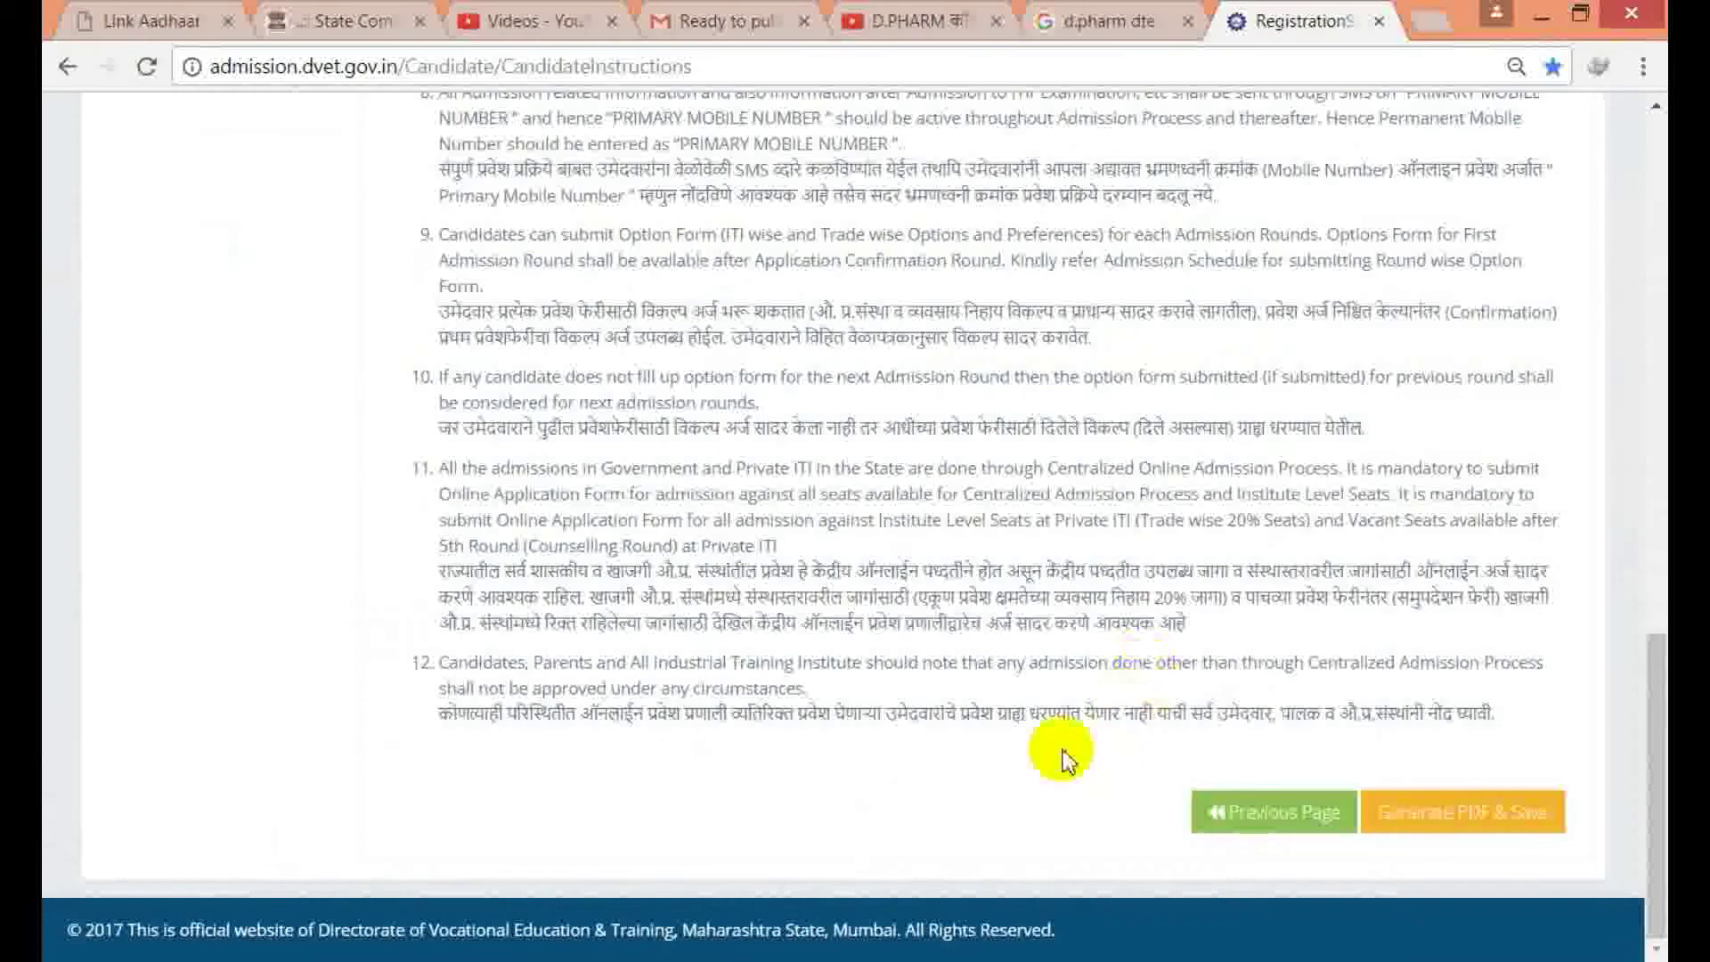
Scroll through the DVET home page for the August 2017 online ITI admission session
scroll(1062, 746, up, 15)
scroll(1066, 752, up, 1)
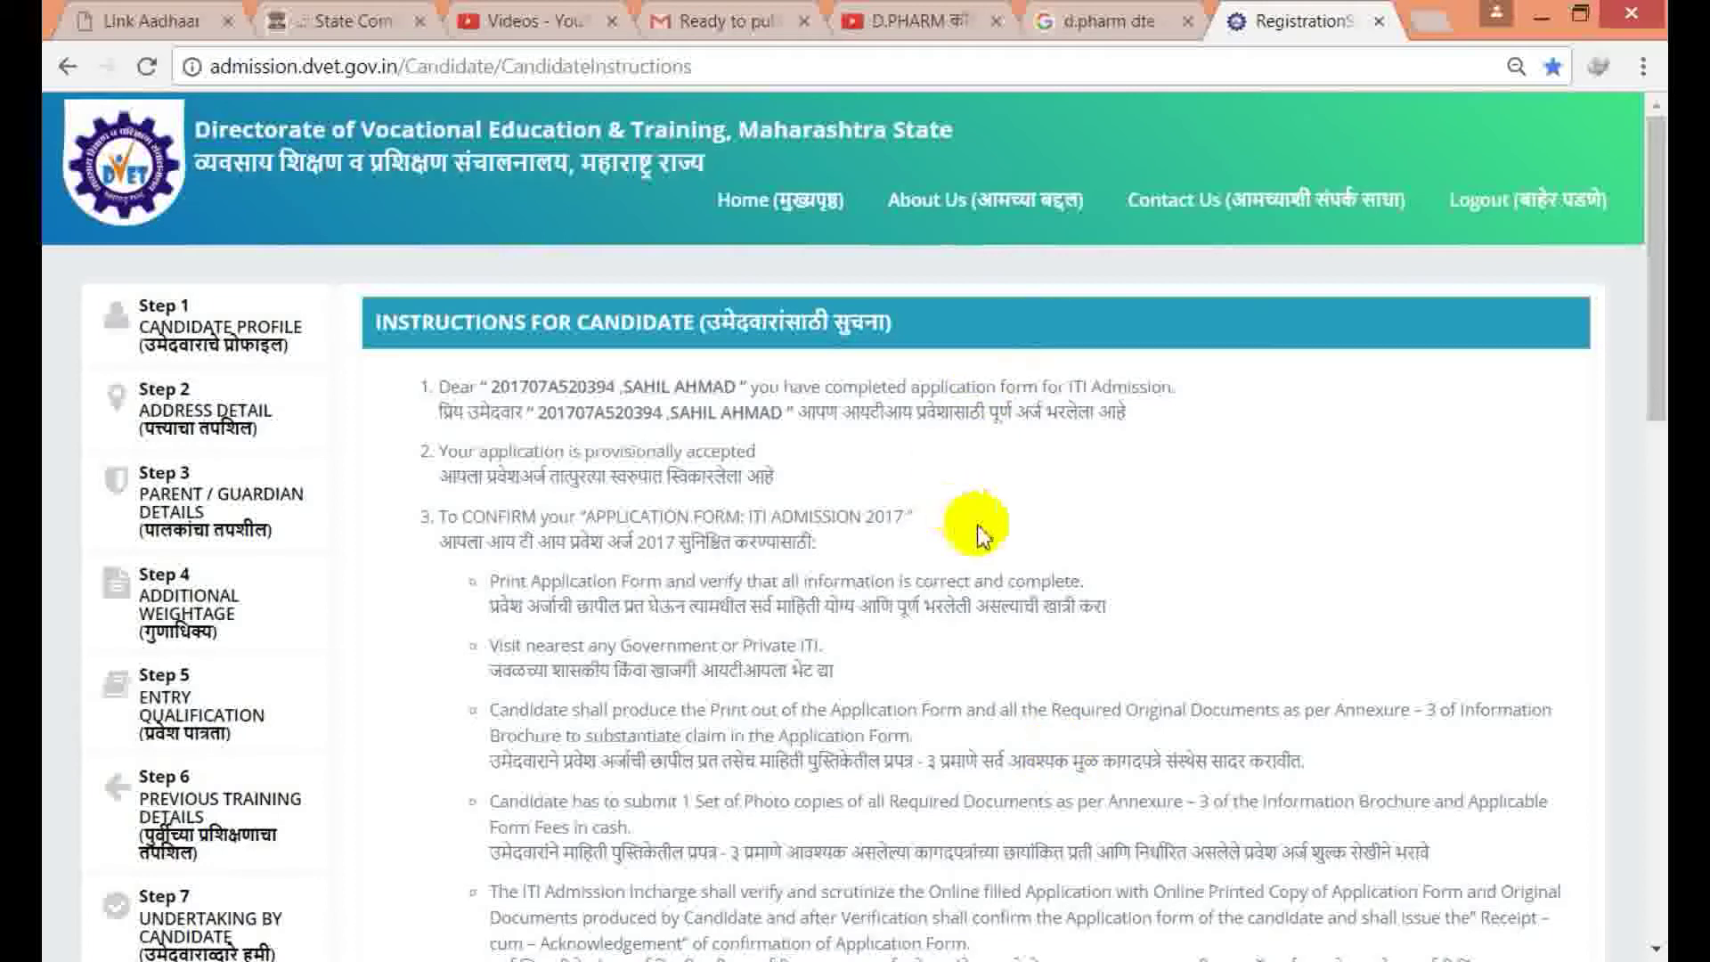
scroll(988, 542, down, 15)
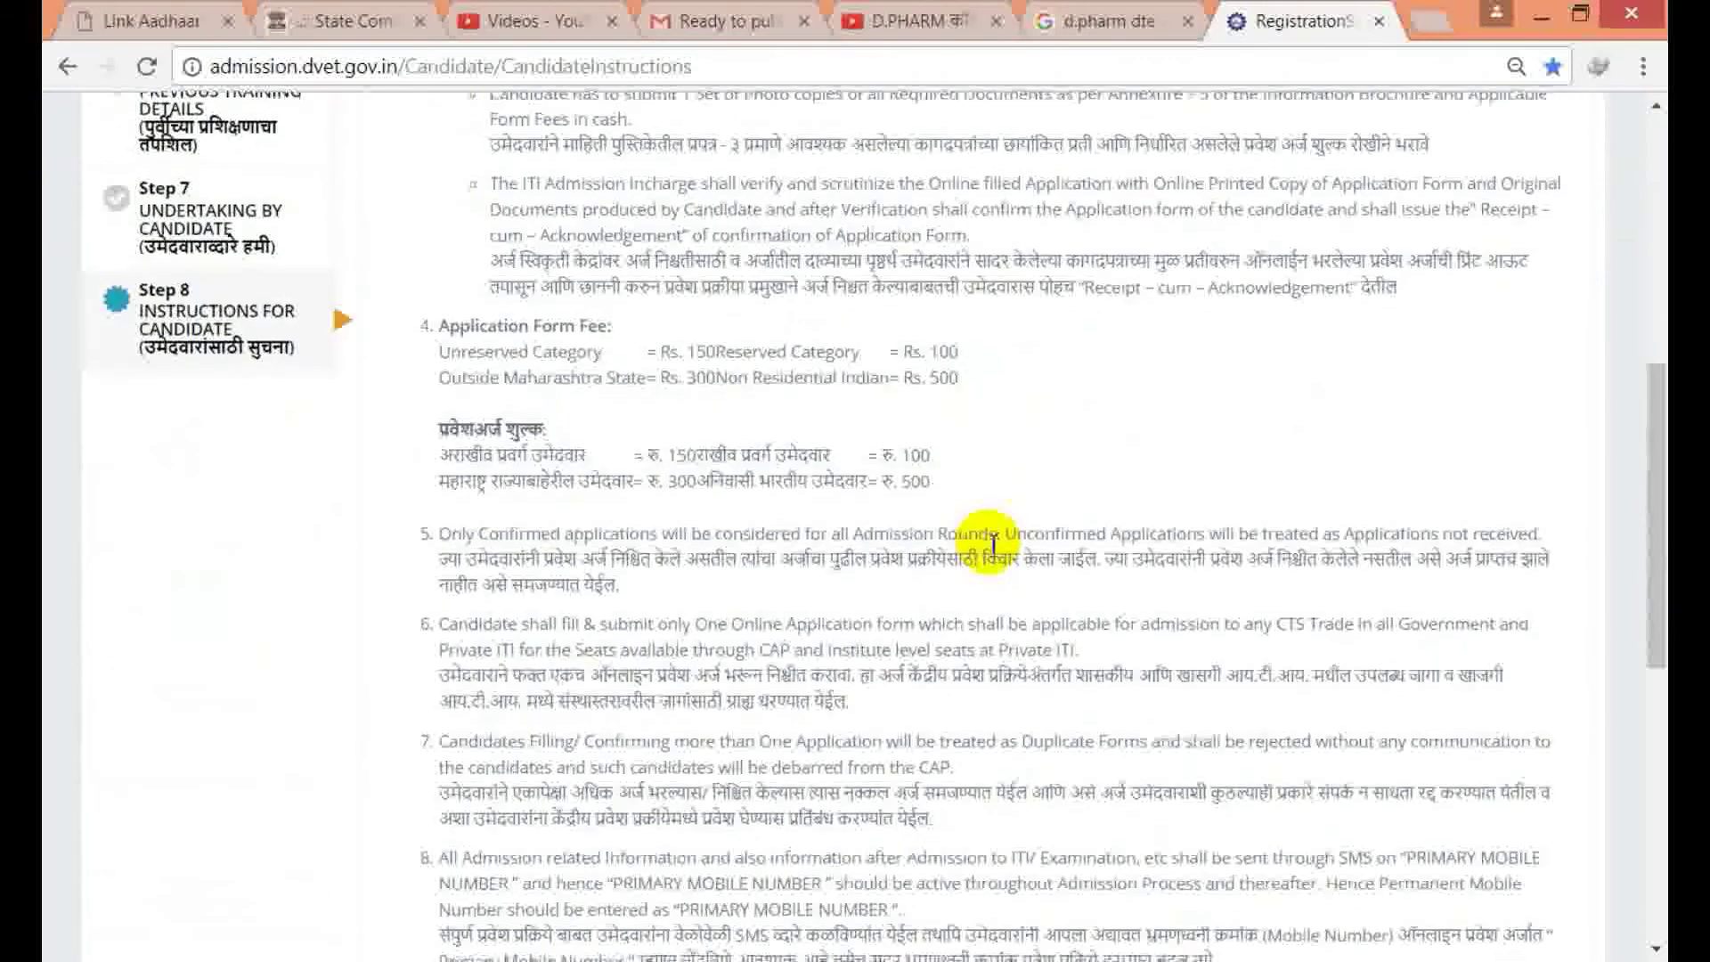
scroll(993, 545, down, 3)
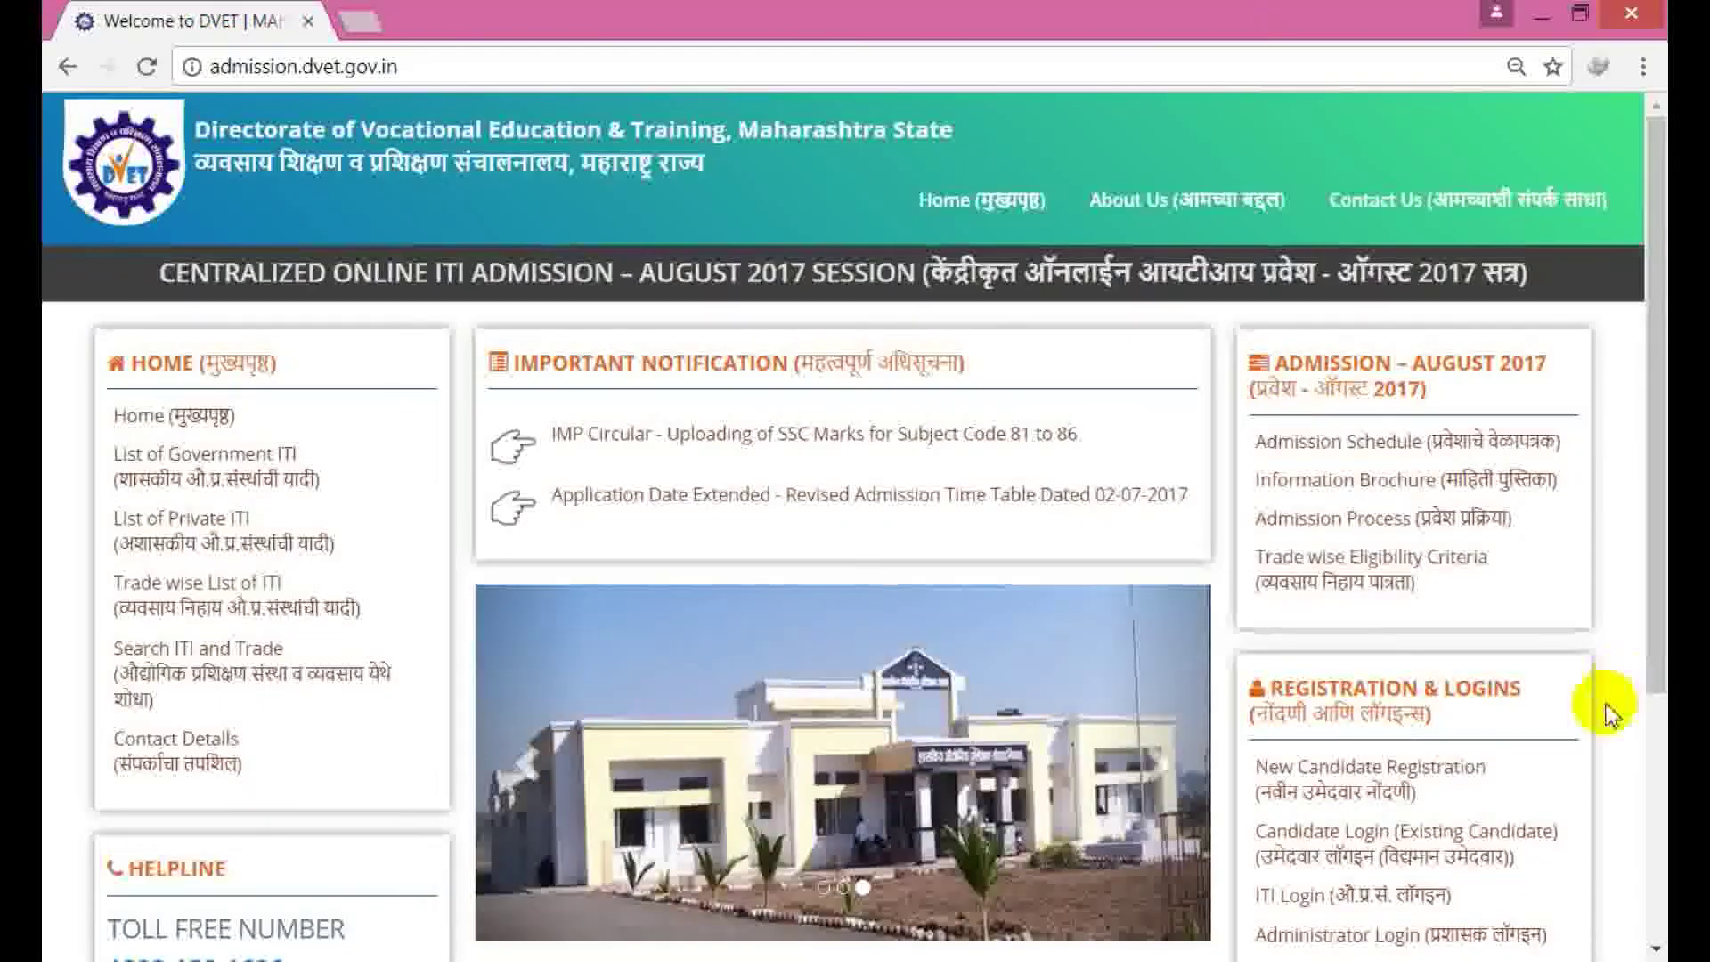
Log in as an existing candidate with the saved registration number, the account password and the captcha code
click(1336, 841)
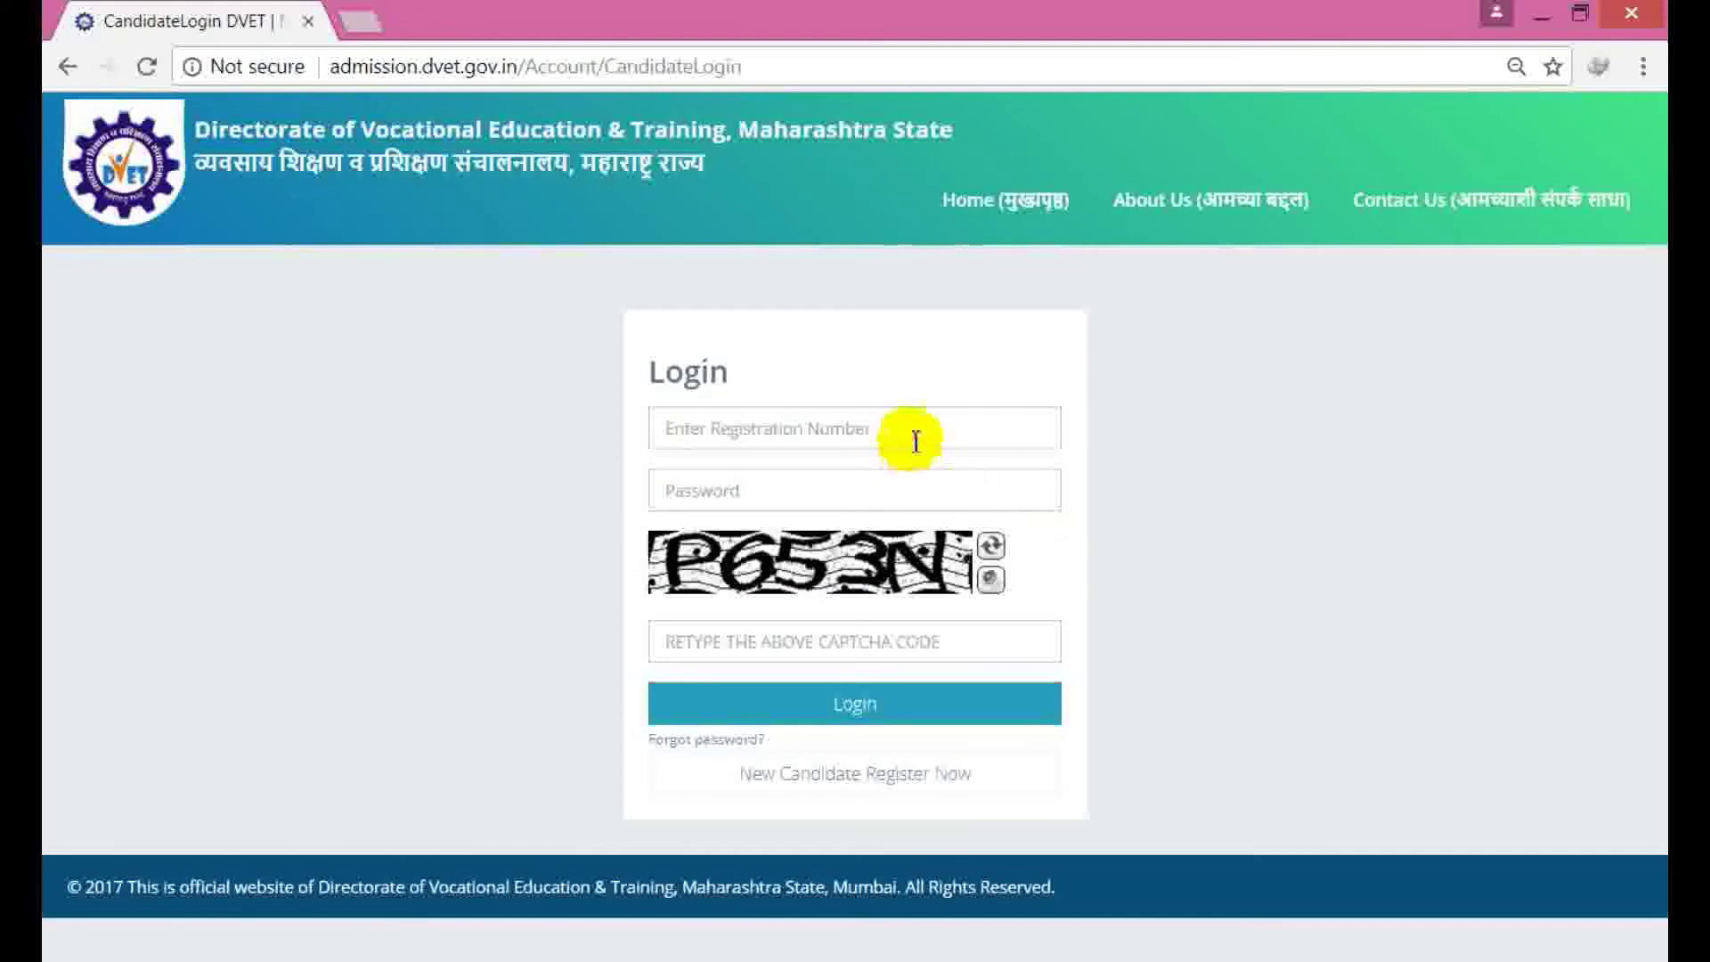
click(913, 437)
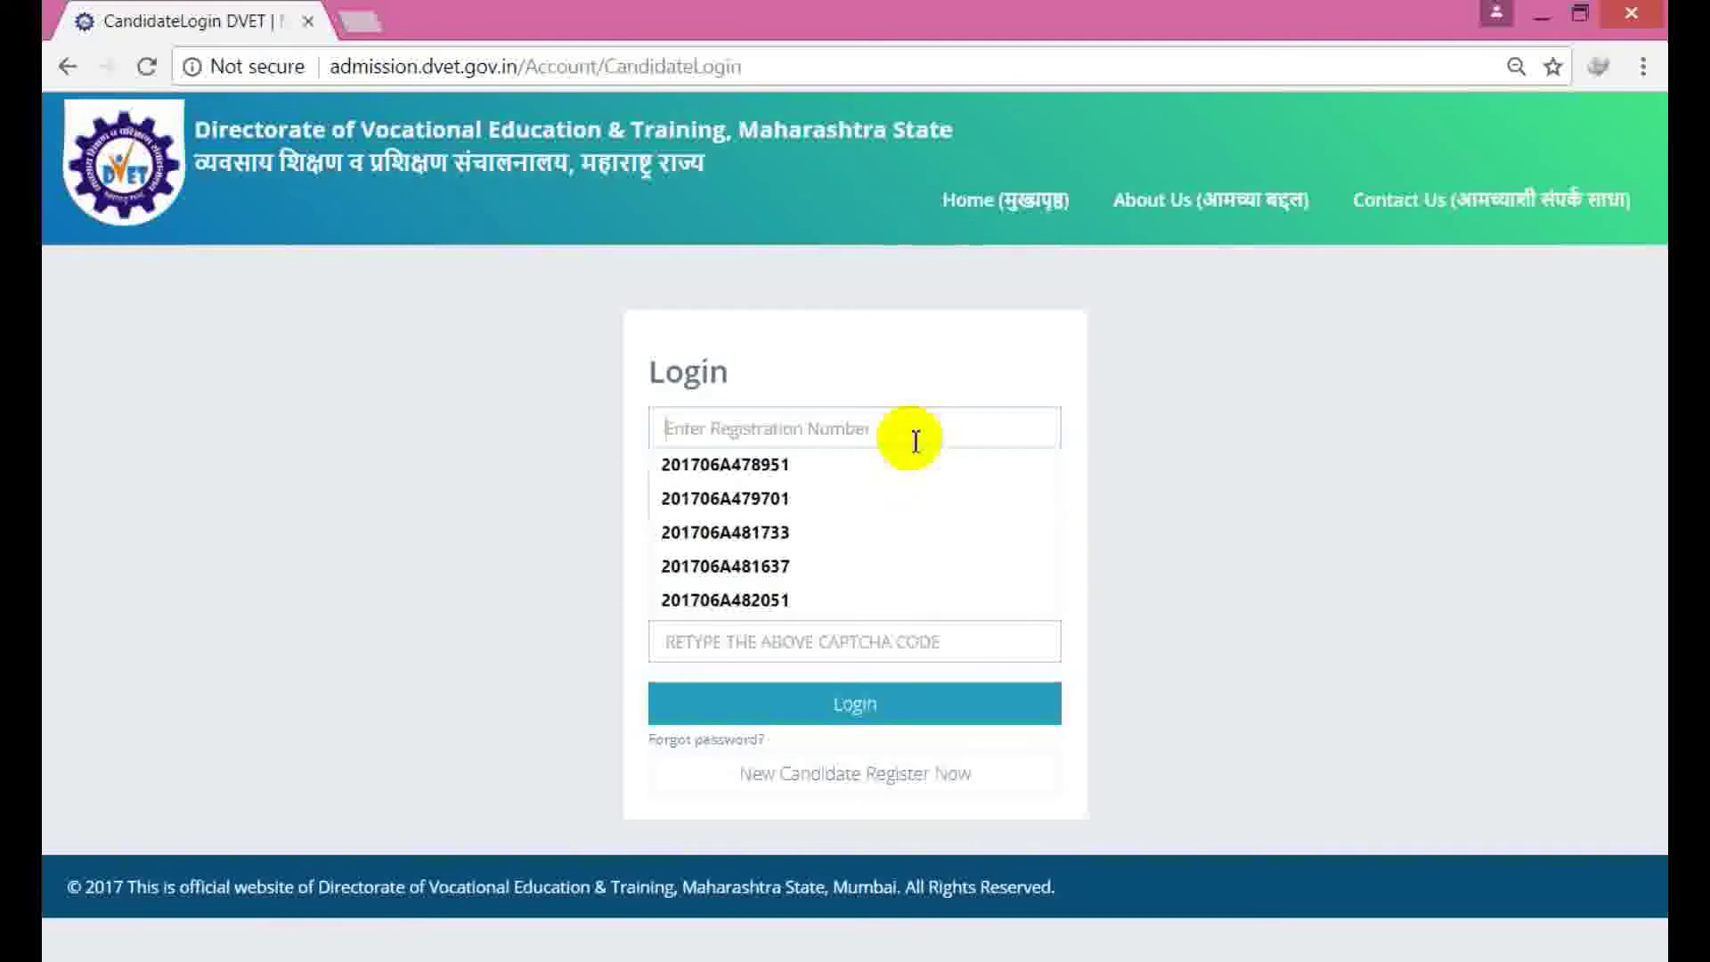
click(846, 599)
click(737, 487)
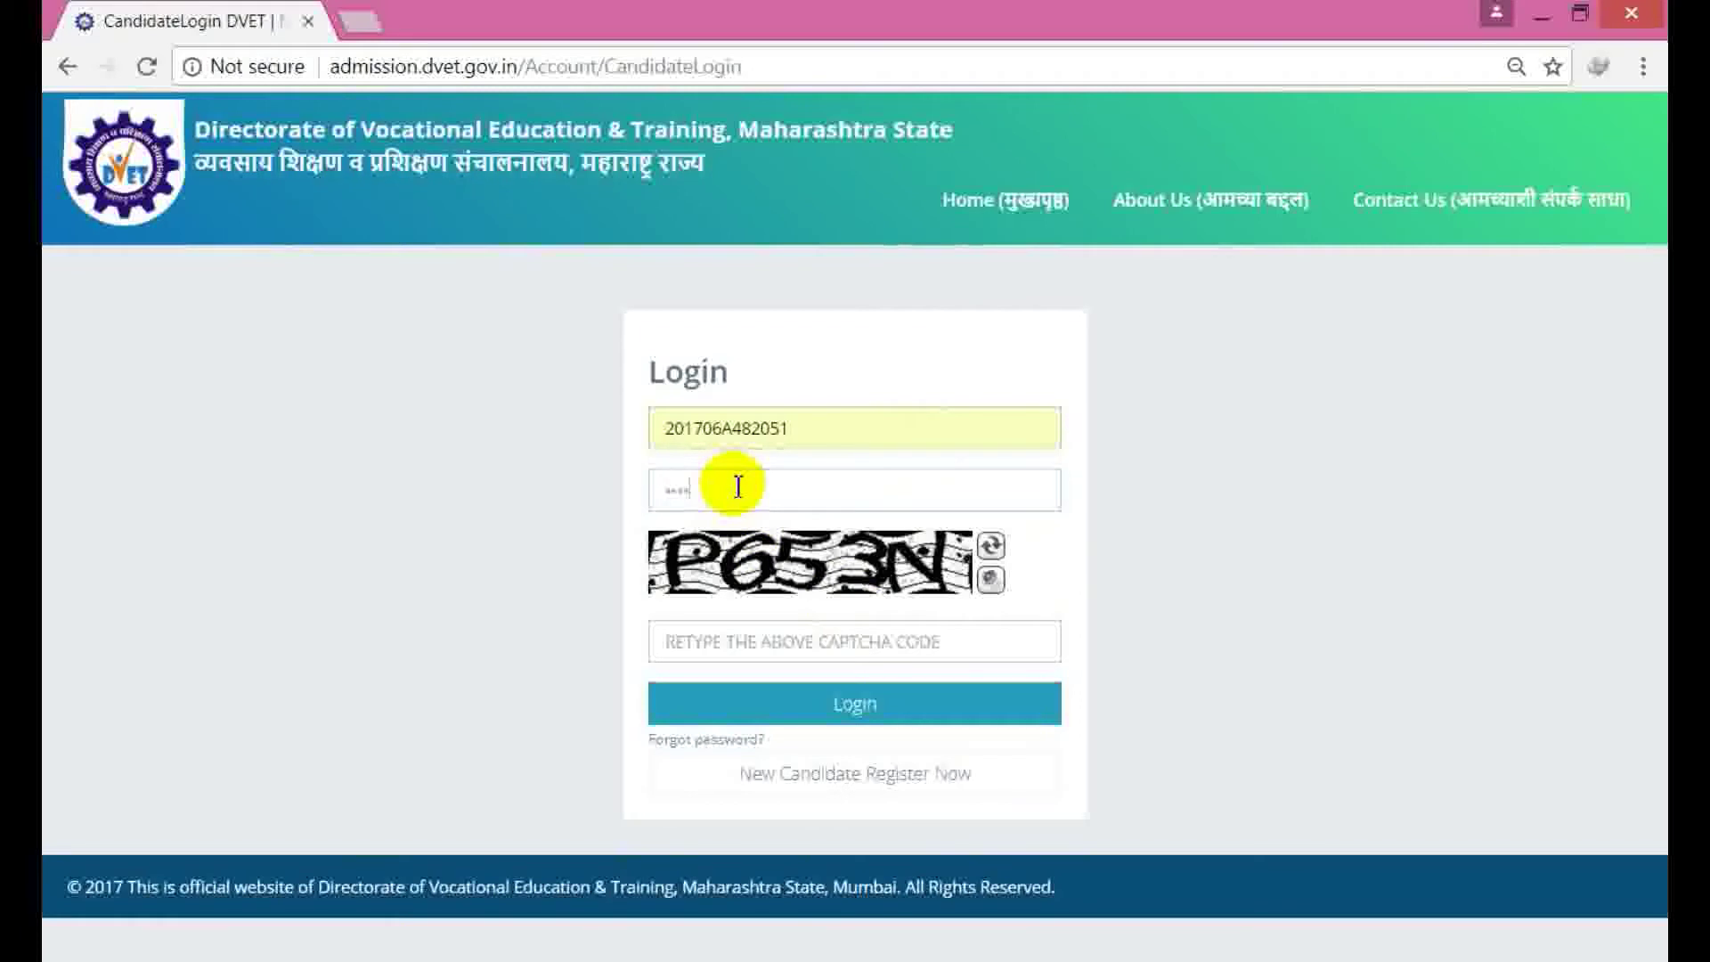
text(*******)
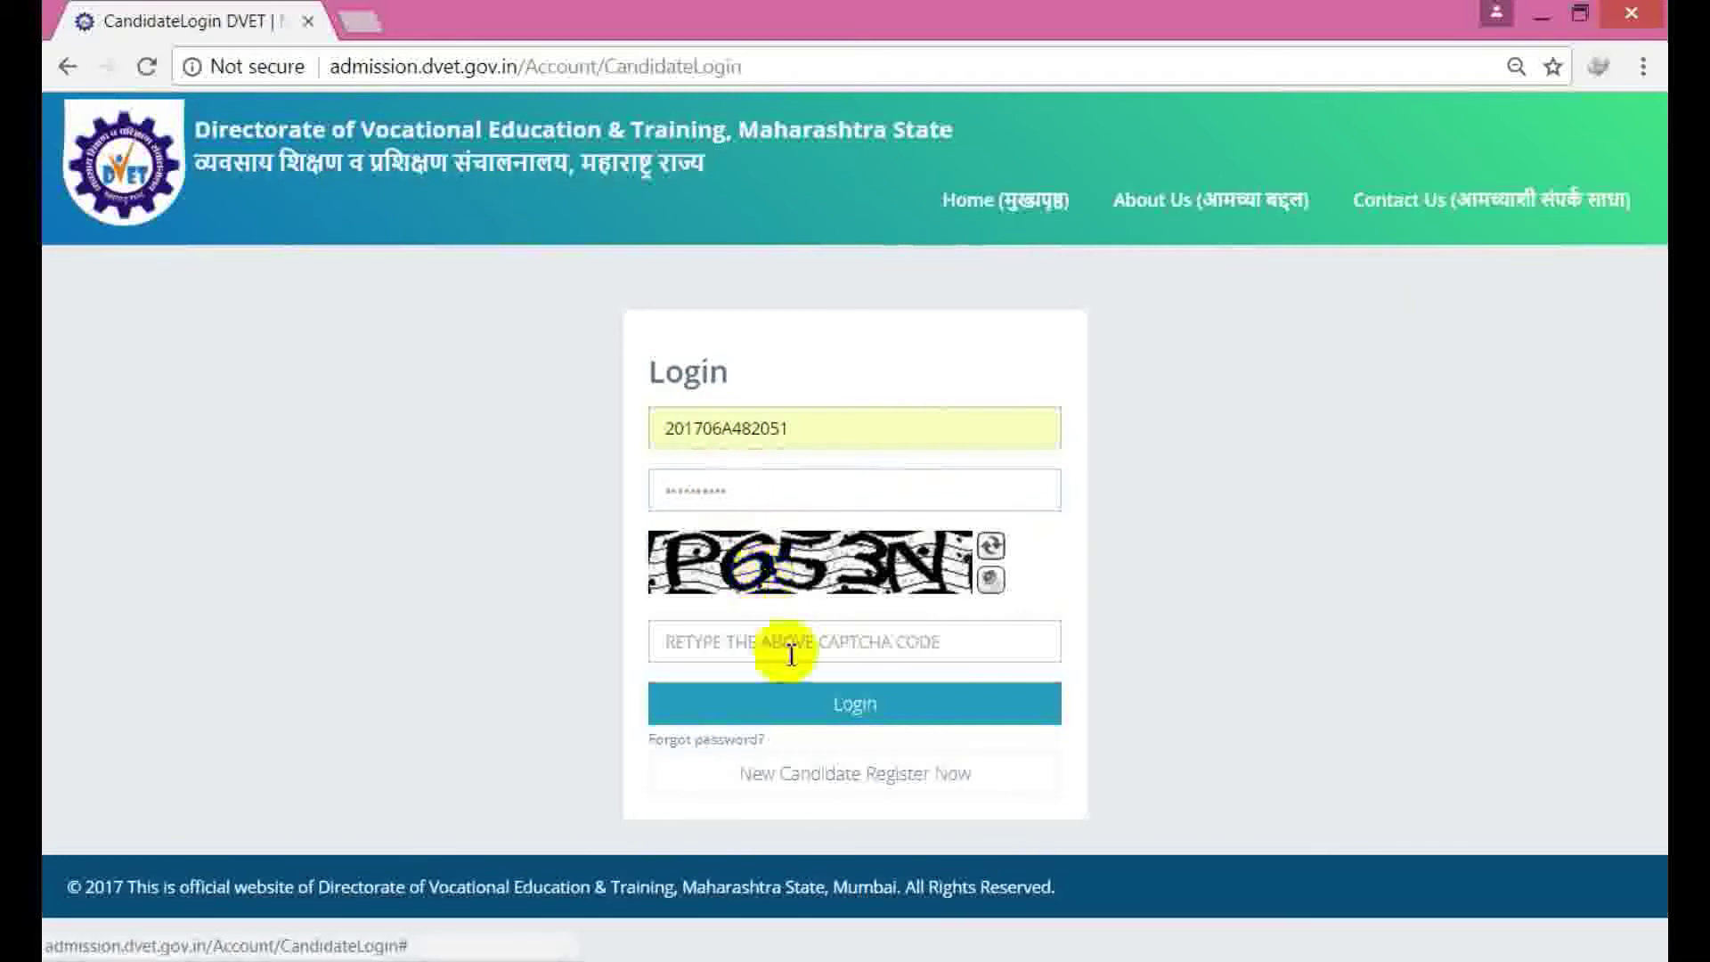
click(792, 643)
text(P)
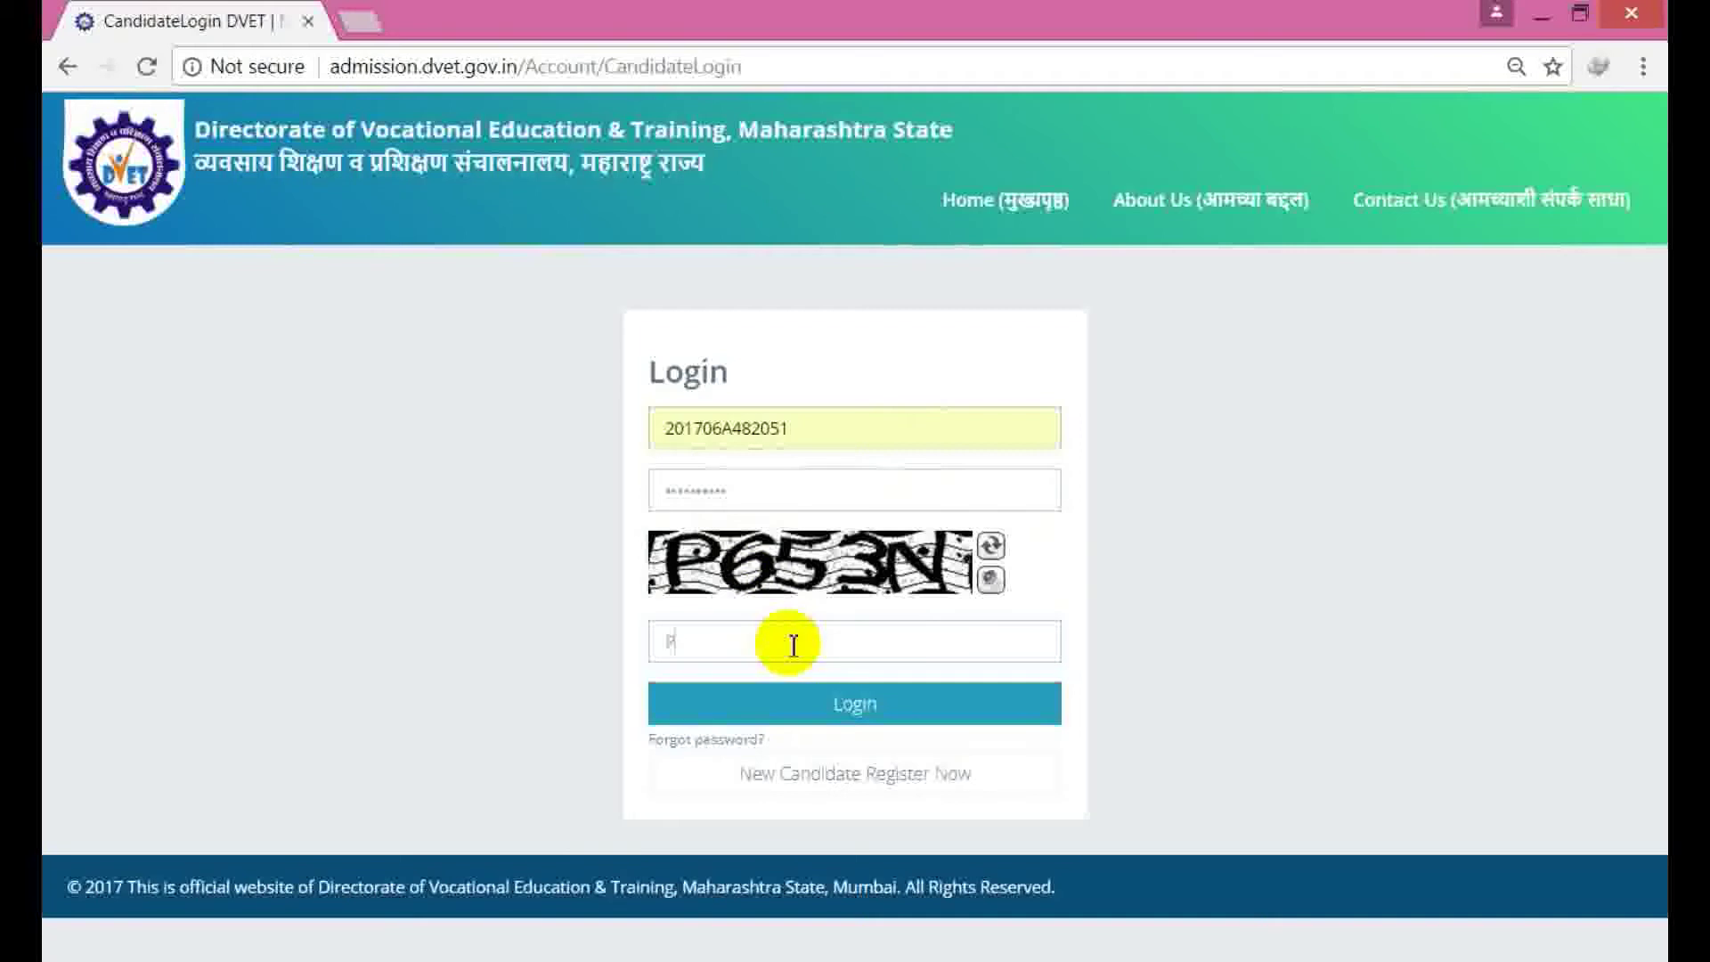
text(653N)
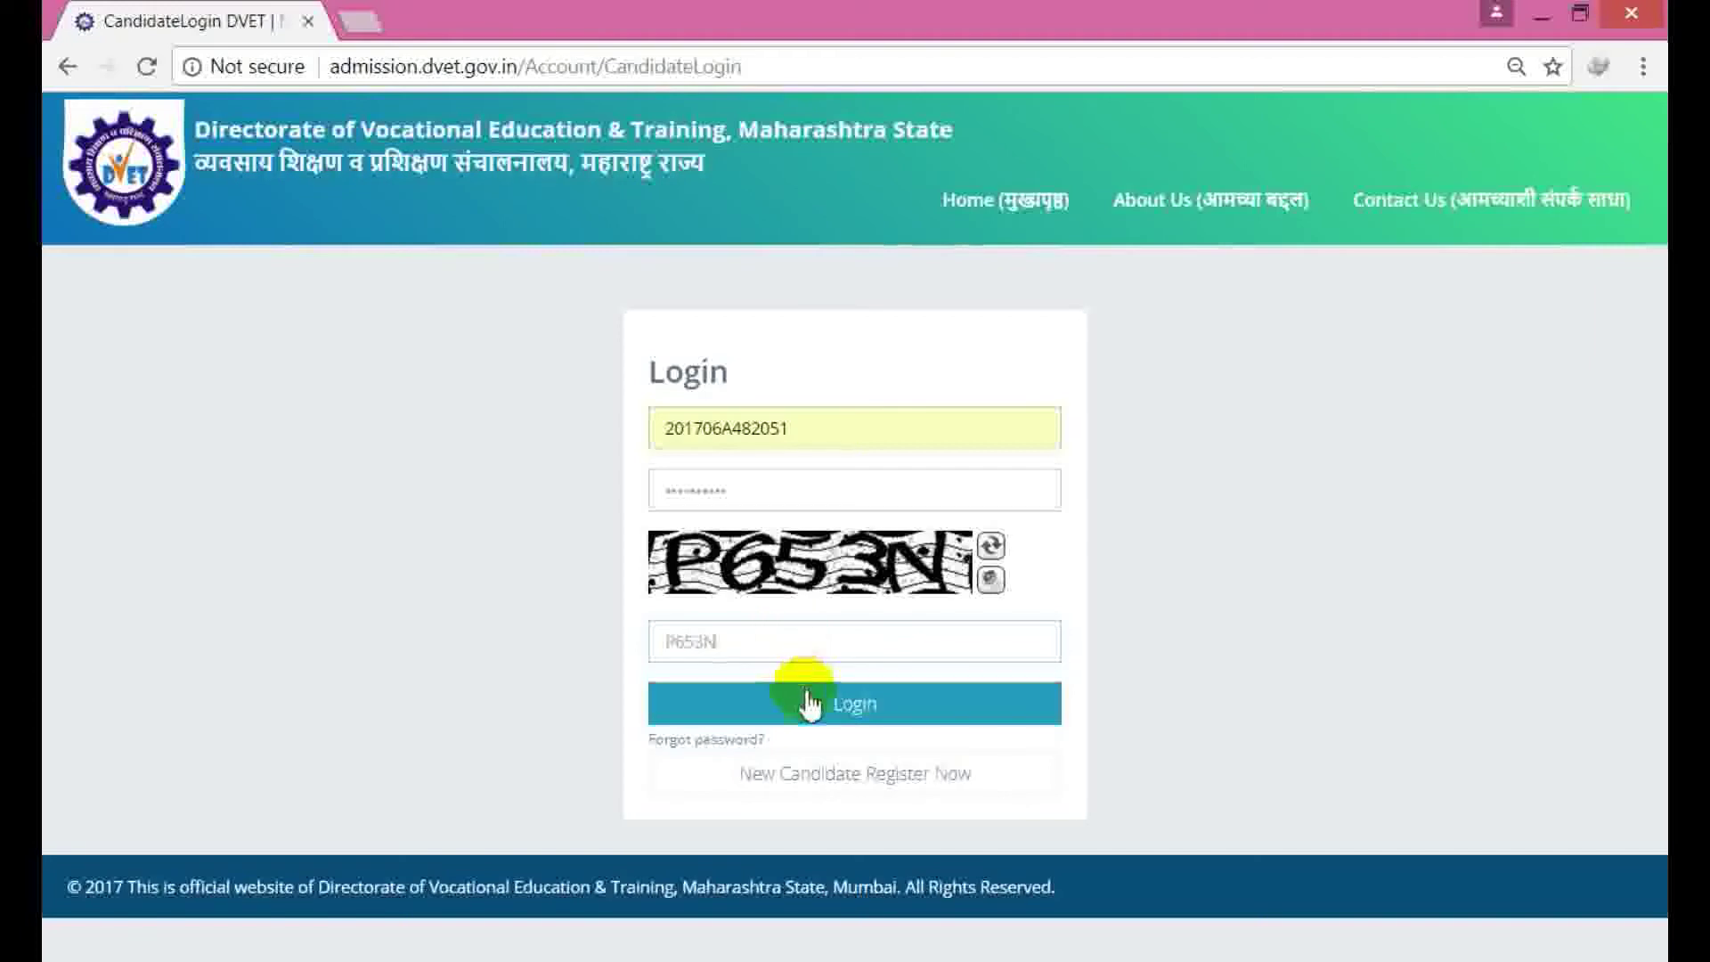
click(805, 696)
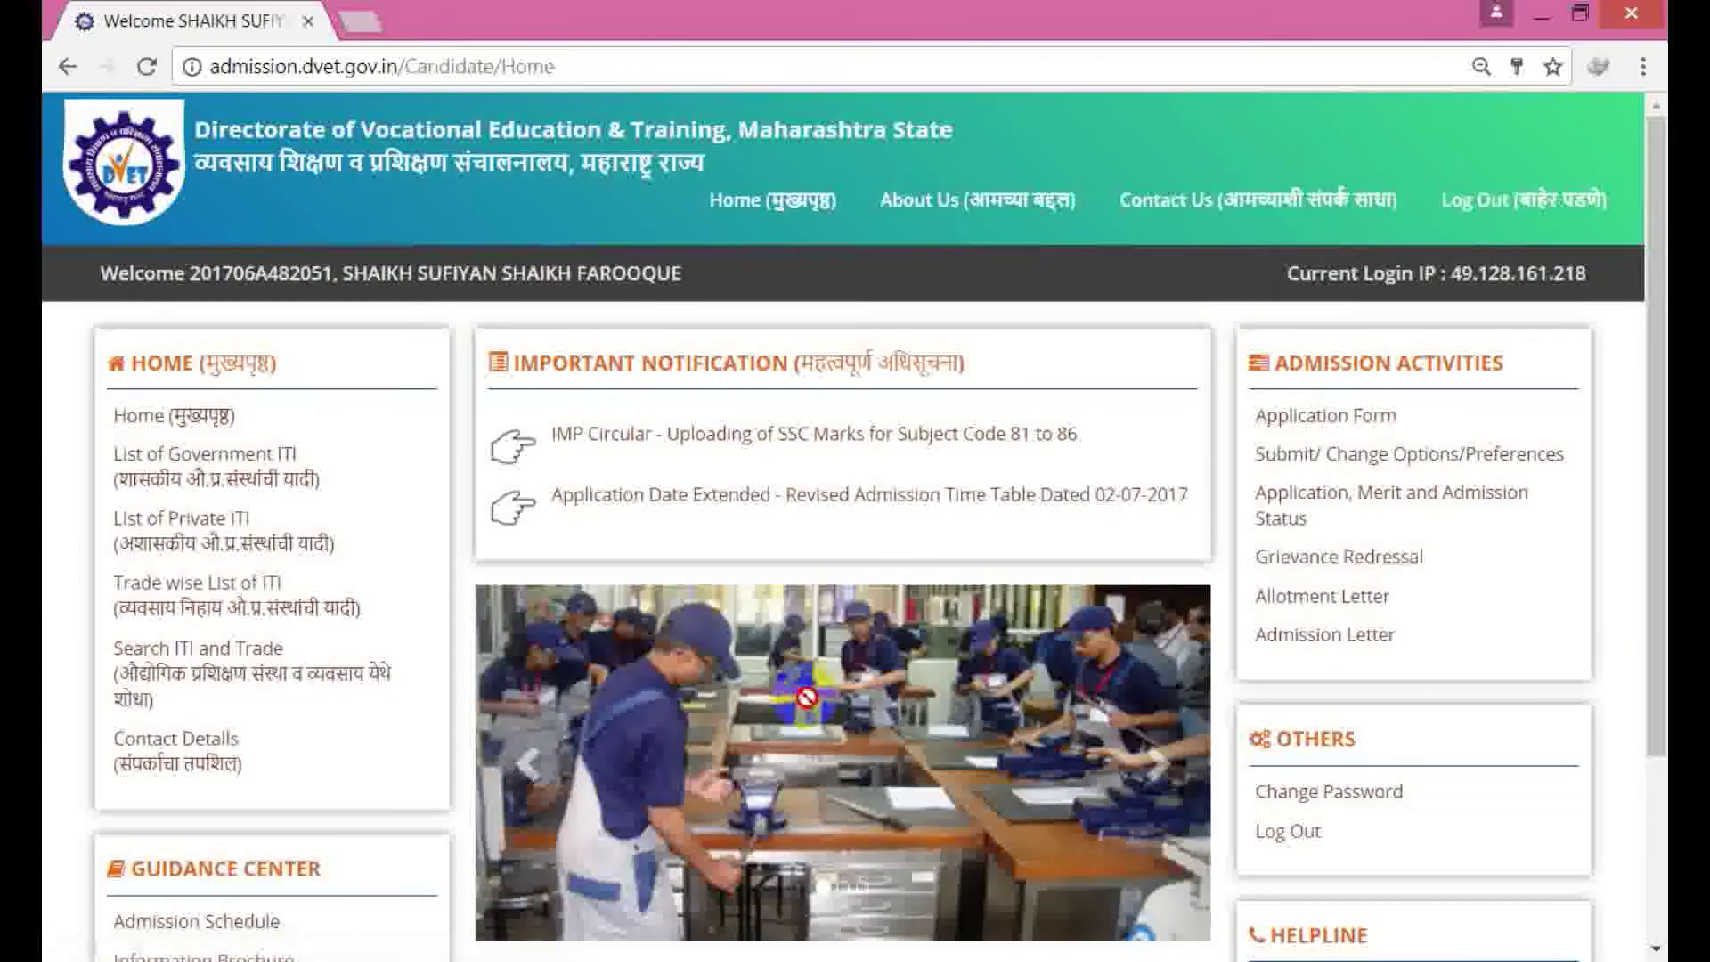
In Submit/Change Options, choose an Institute Wise search for GOVERNMENT institutes in Yavatmal district and Yavatmal taluka
click(1404, 463)
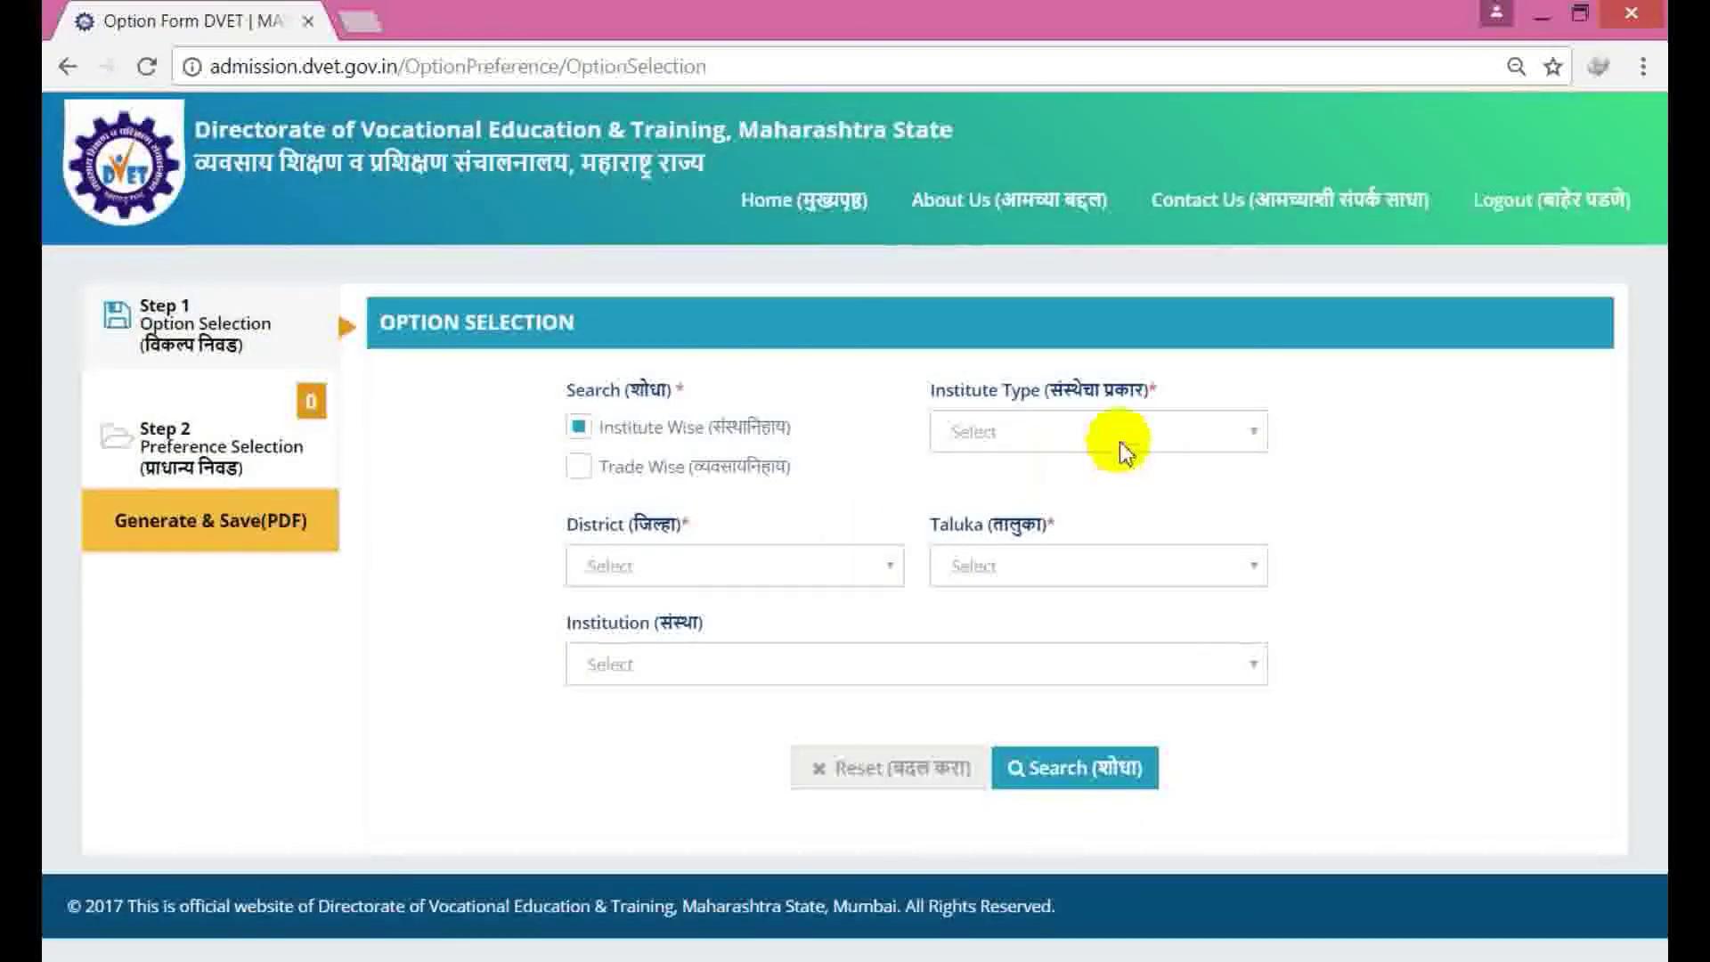
click(1120, 439)
click(1085, 498)
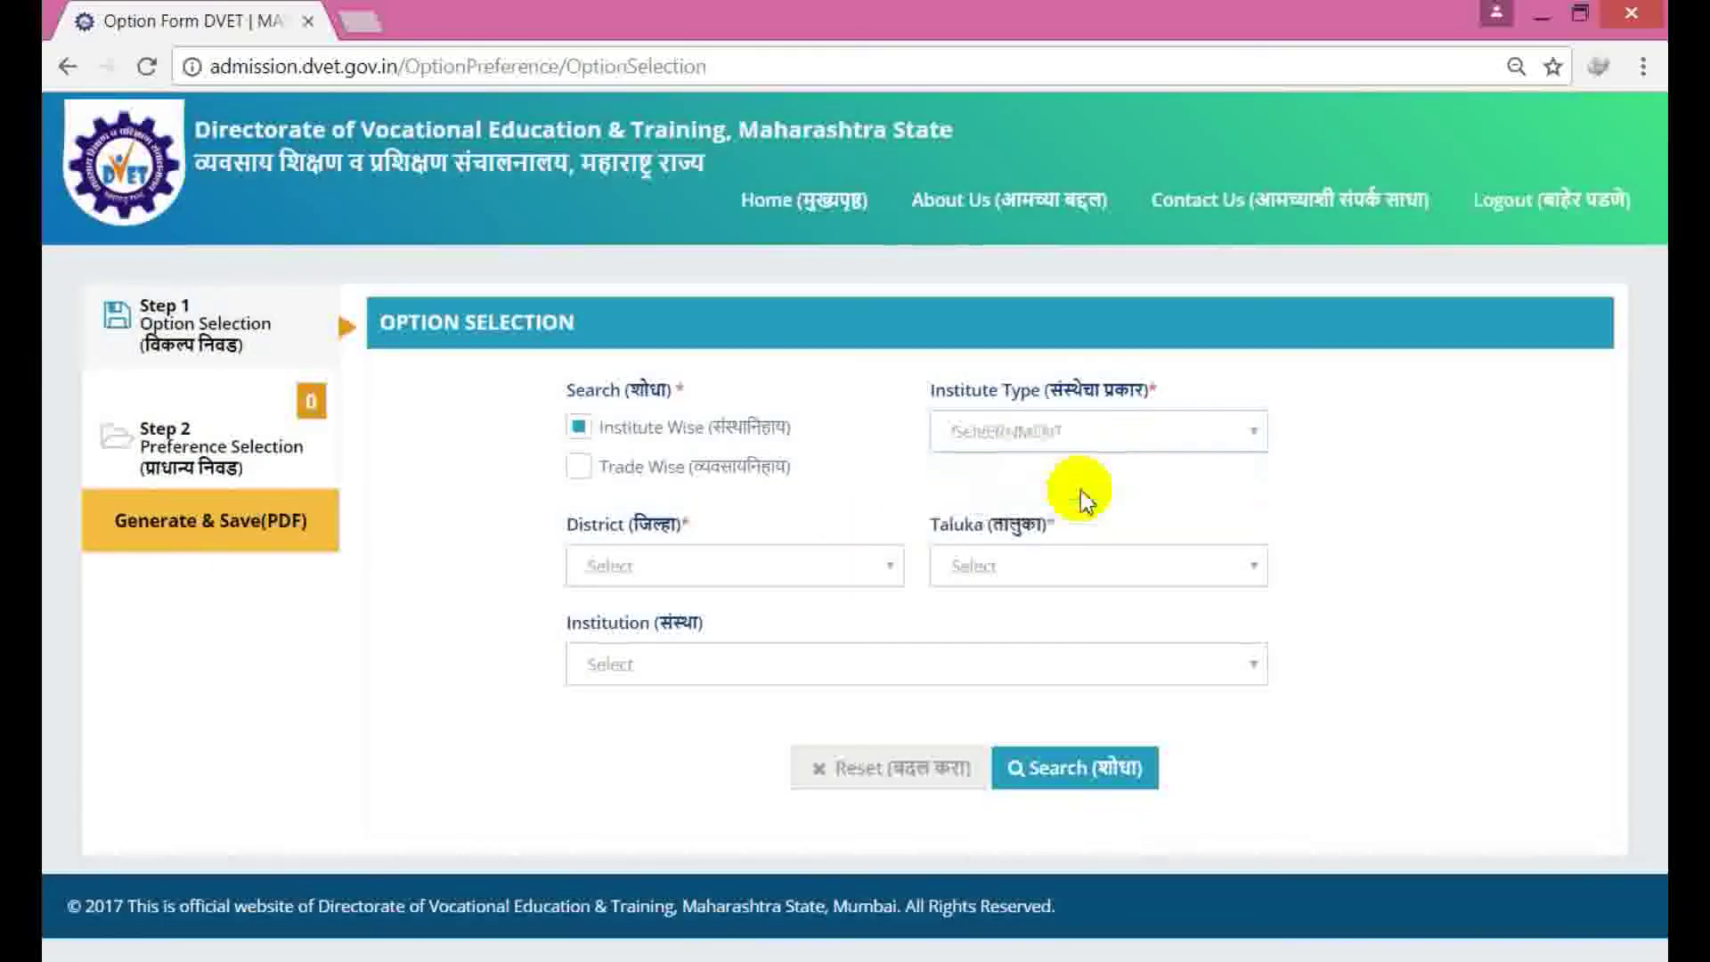
click(579, 469)
click(579, 430)
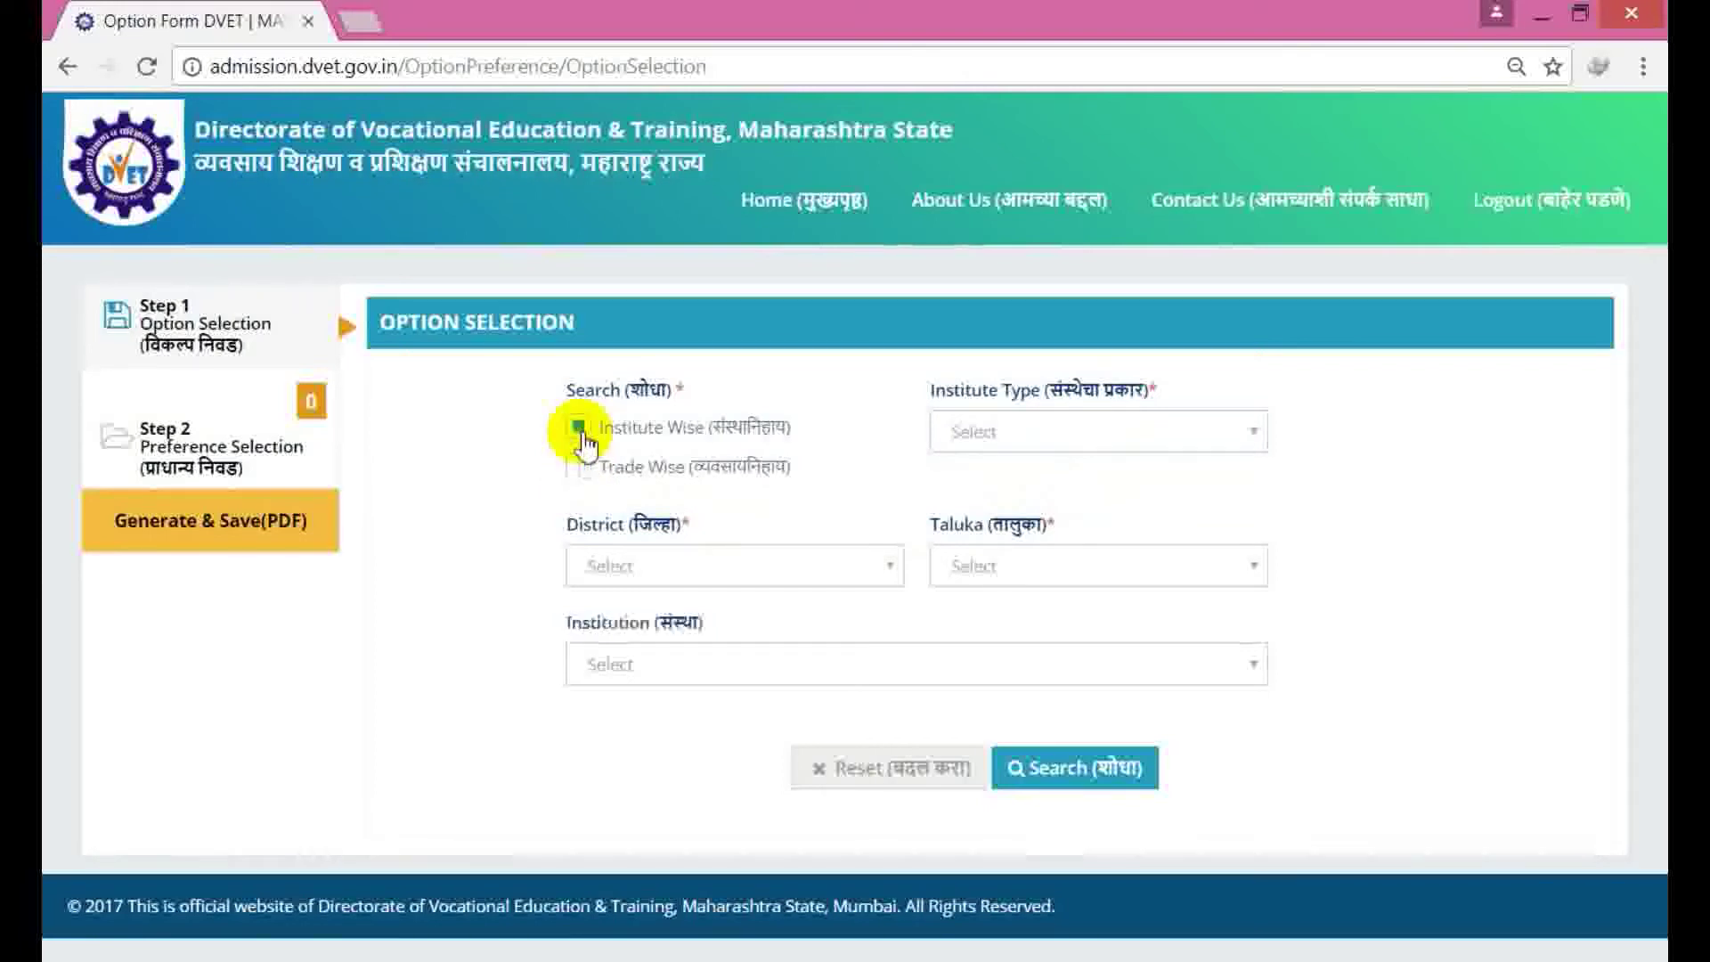
click(748, 570)
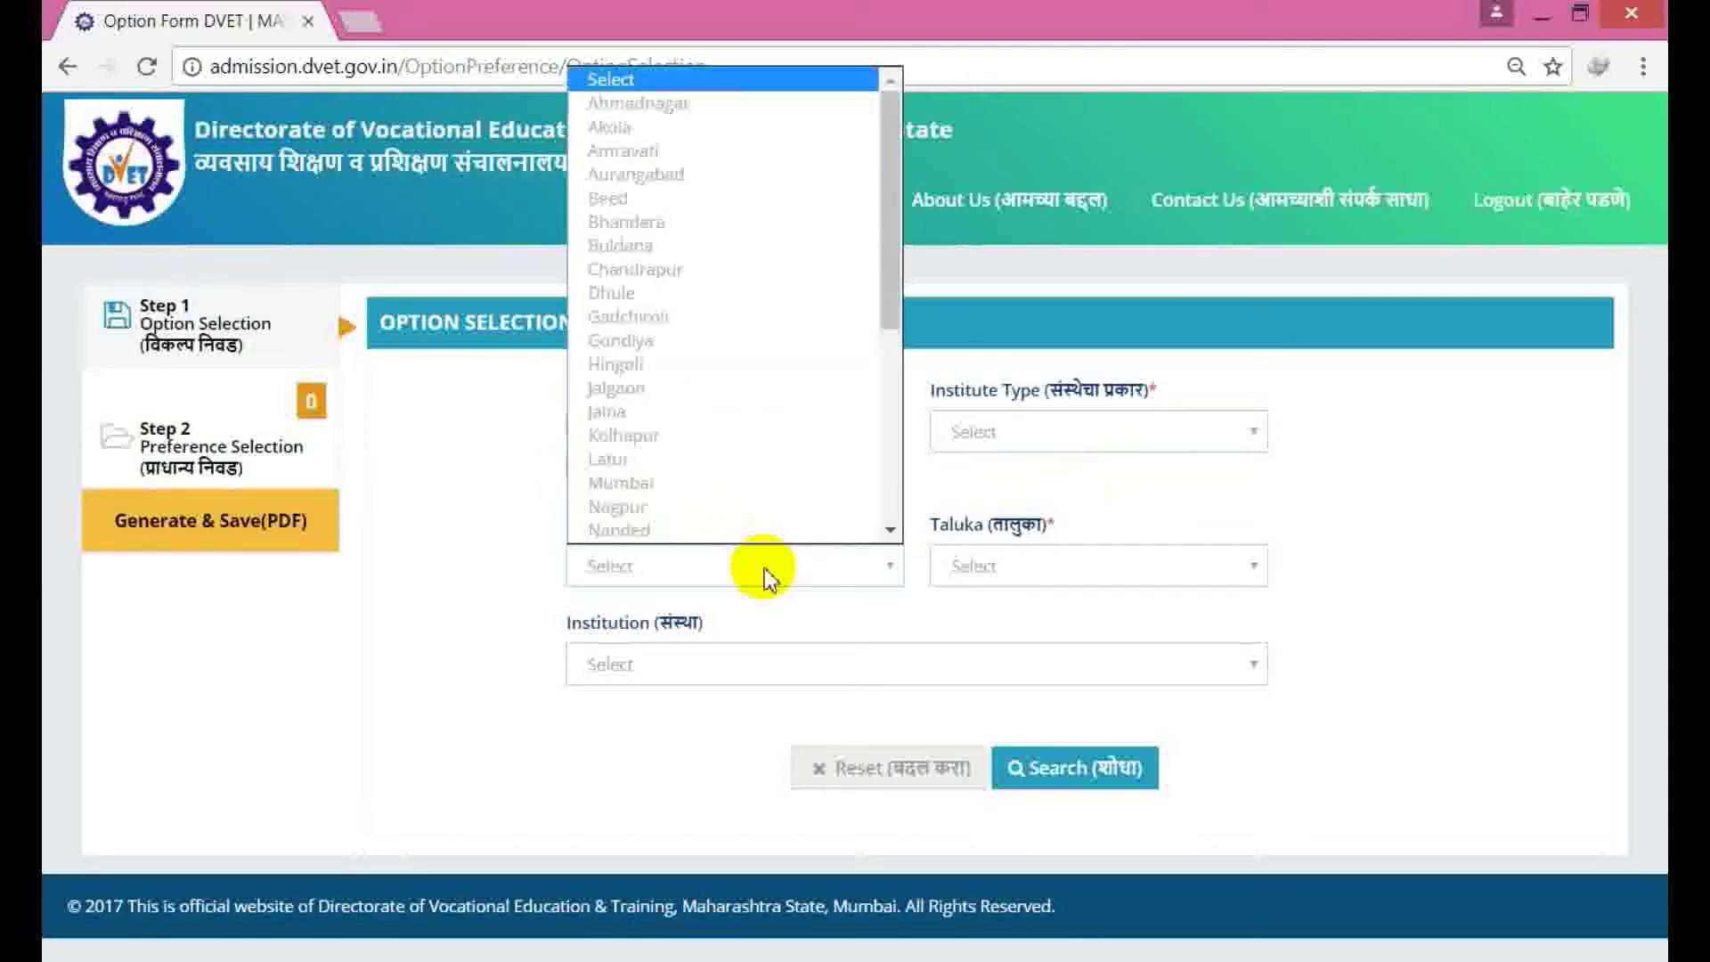
scroll(752, 535, down, 6)
click(744, 532)
click(1199, 580)
click(1109, 506)
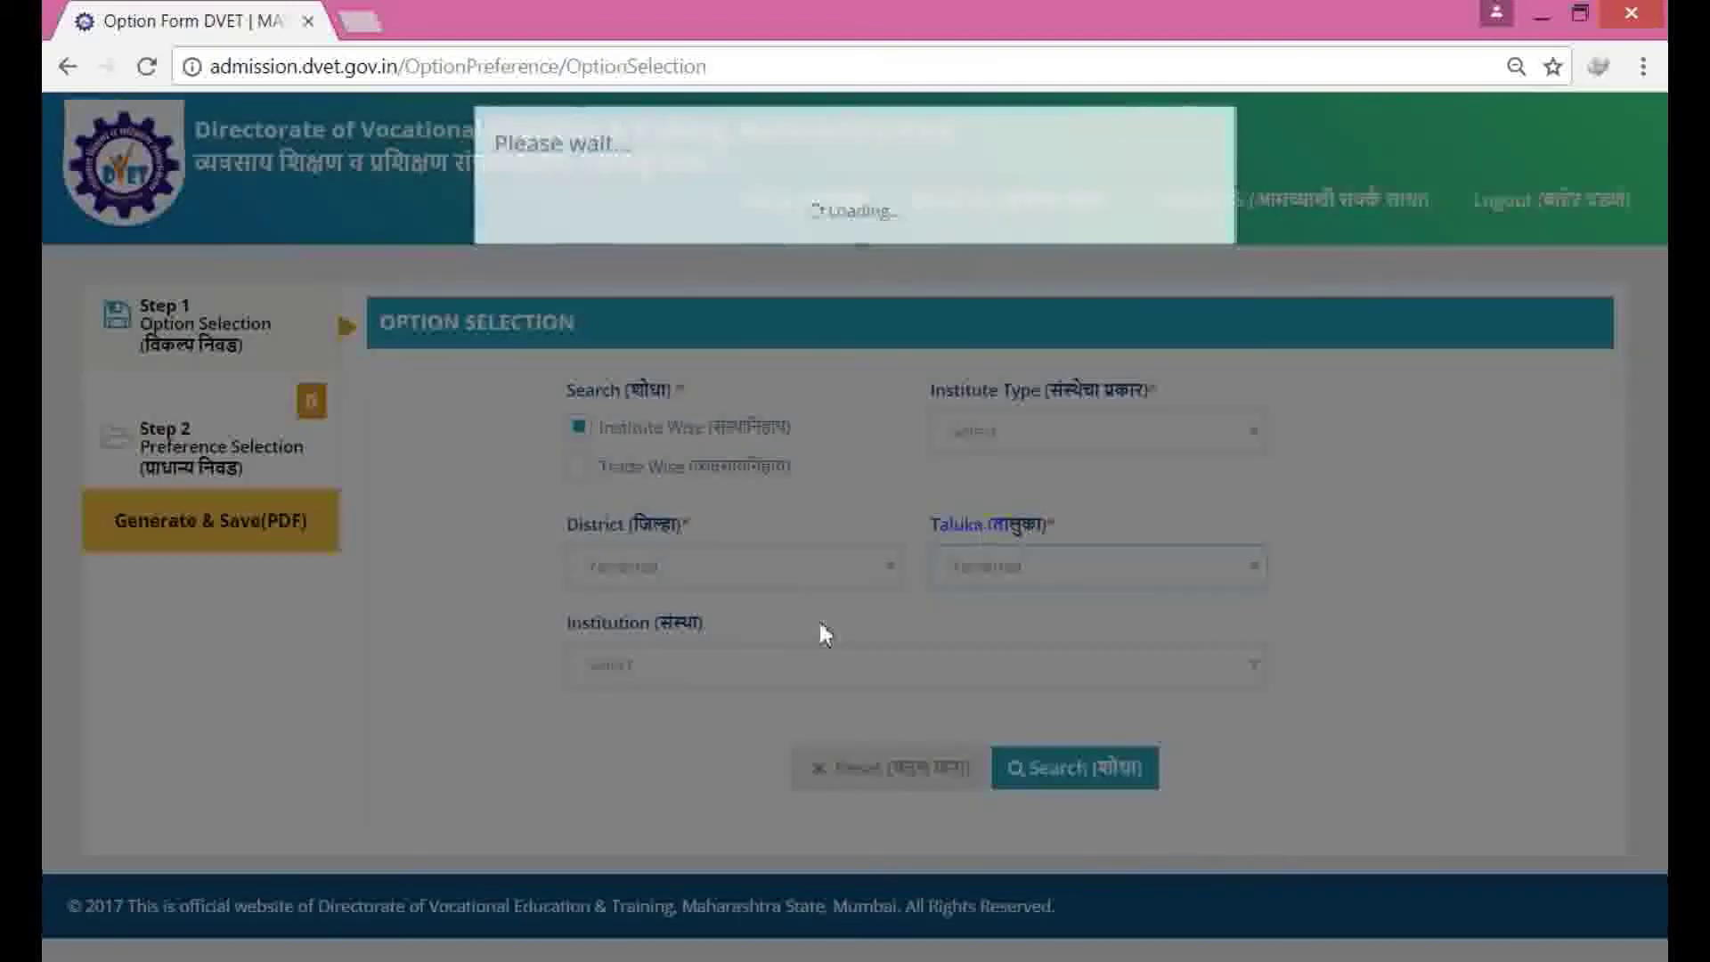
Try searching with an empty institution list and dismiss the missing institute type warnings
click(783, 664)
click(787, 667)
click(869, 666)
click(869, 666)
click(869, 666)
click(869, 666)
click(1073, 764)
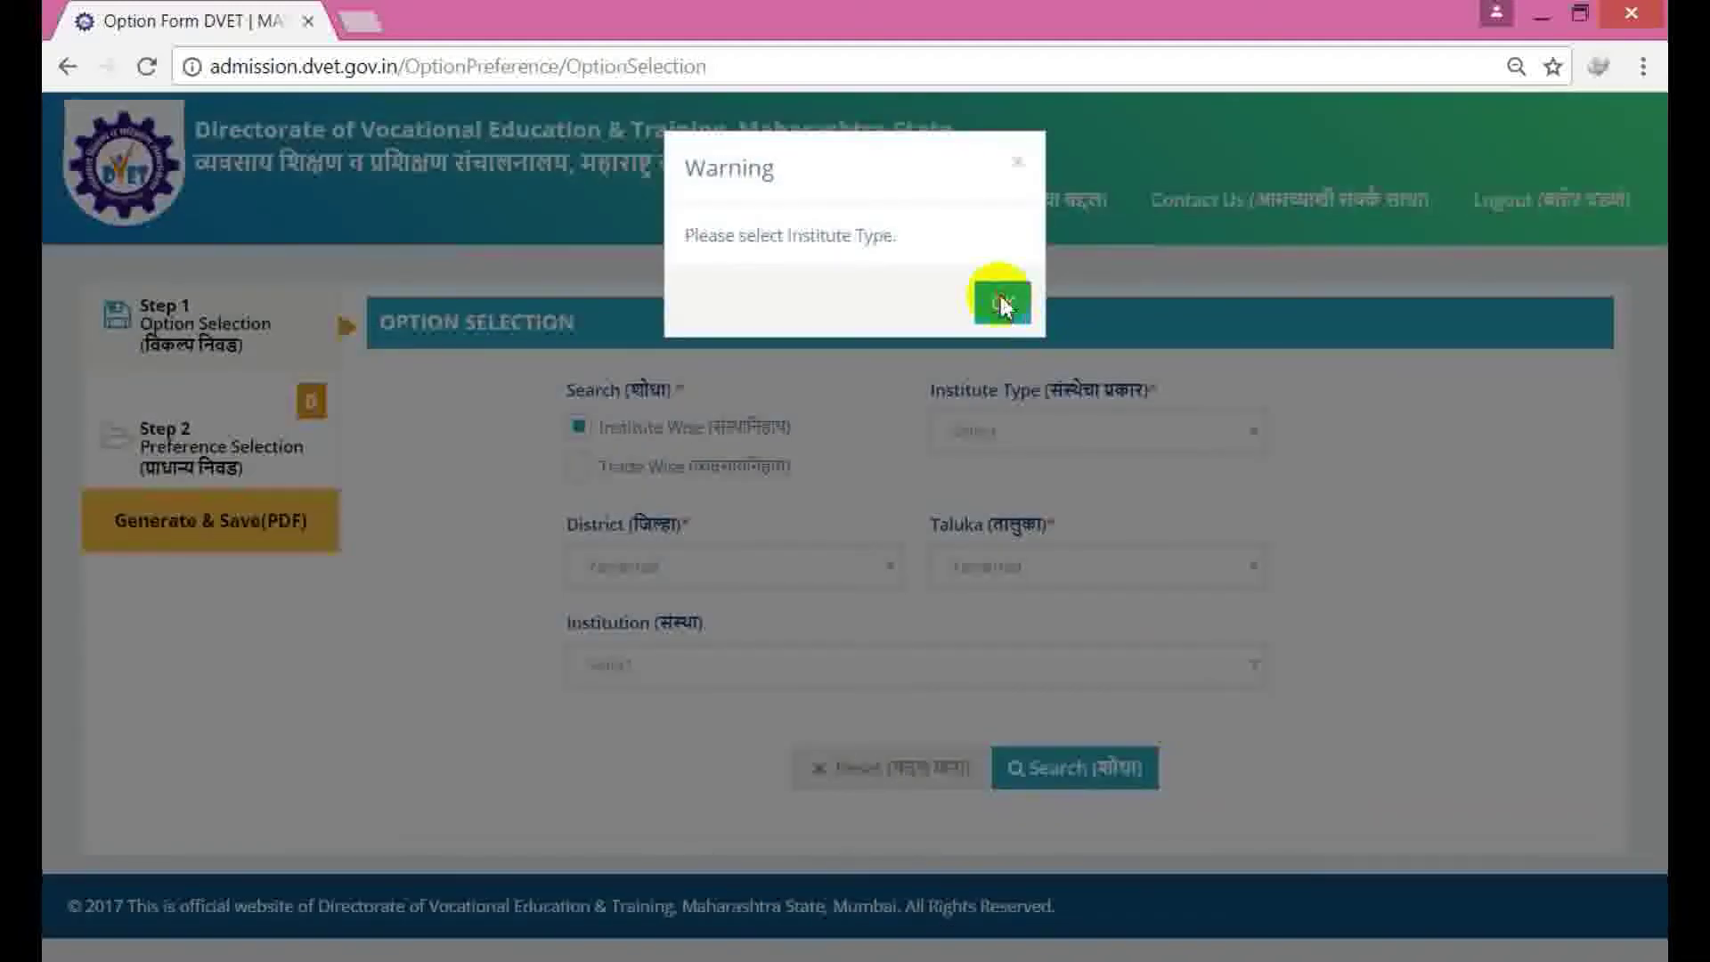
click(1003, 304)
click(841, 675)
click(842, 674)
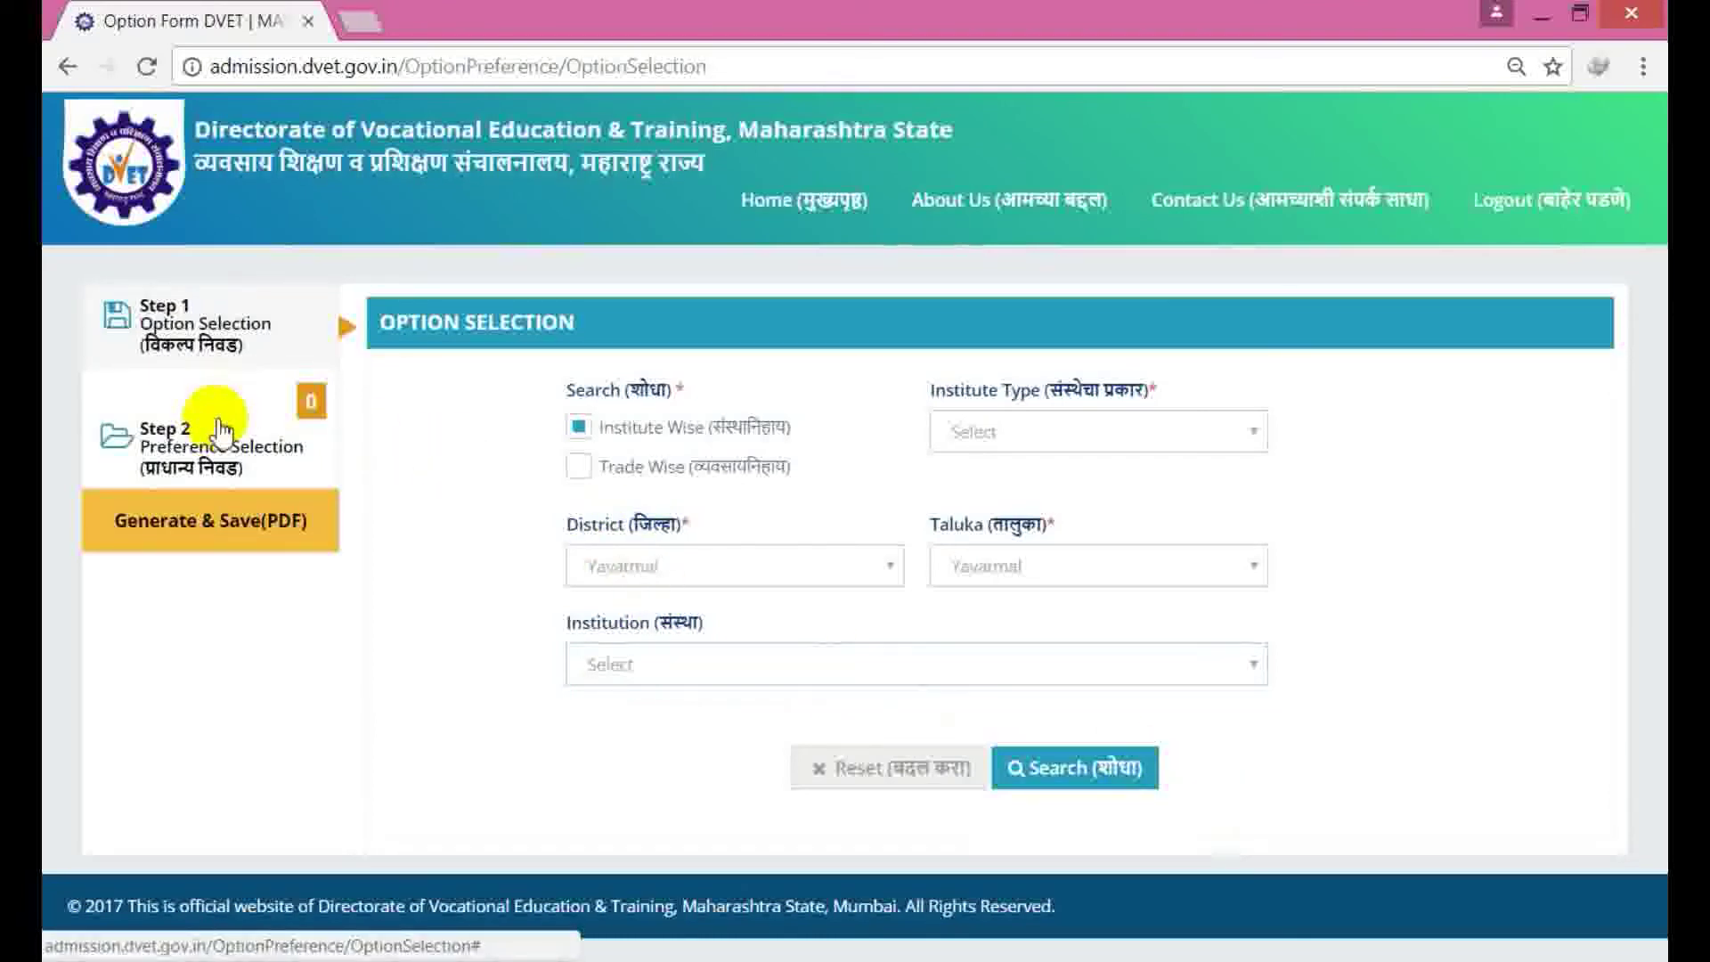
click(1101, 778)
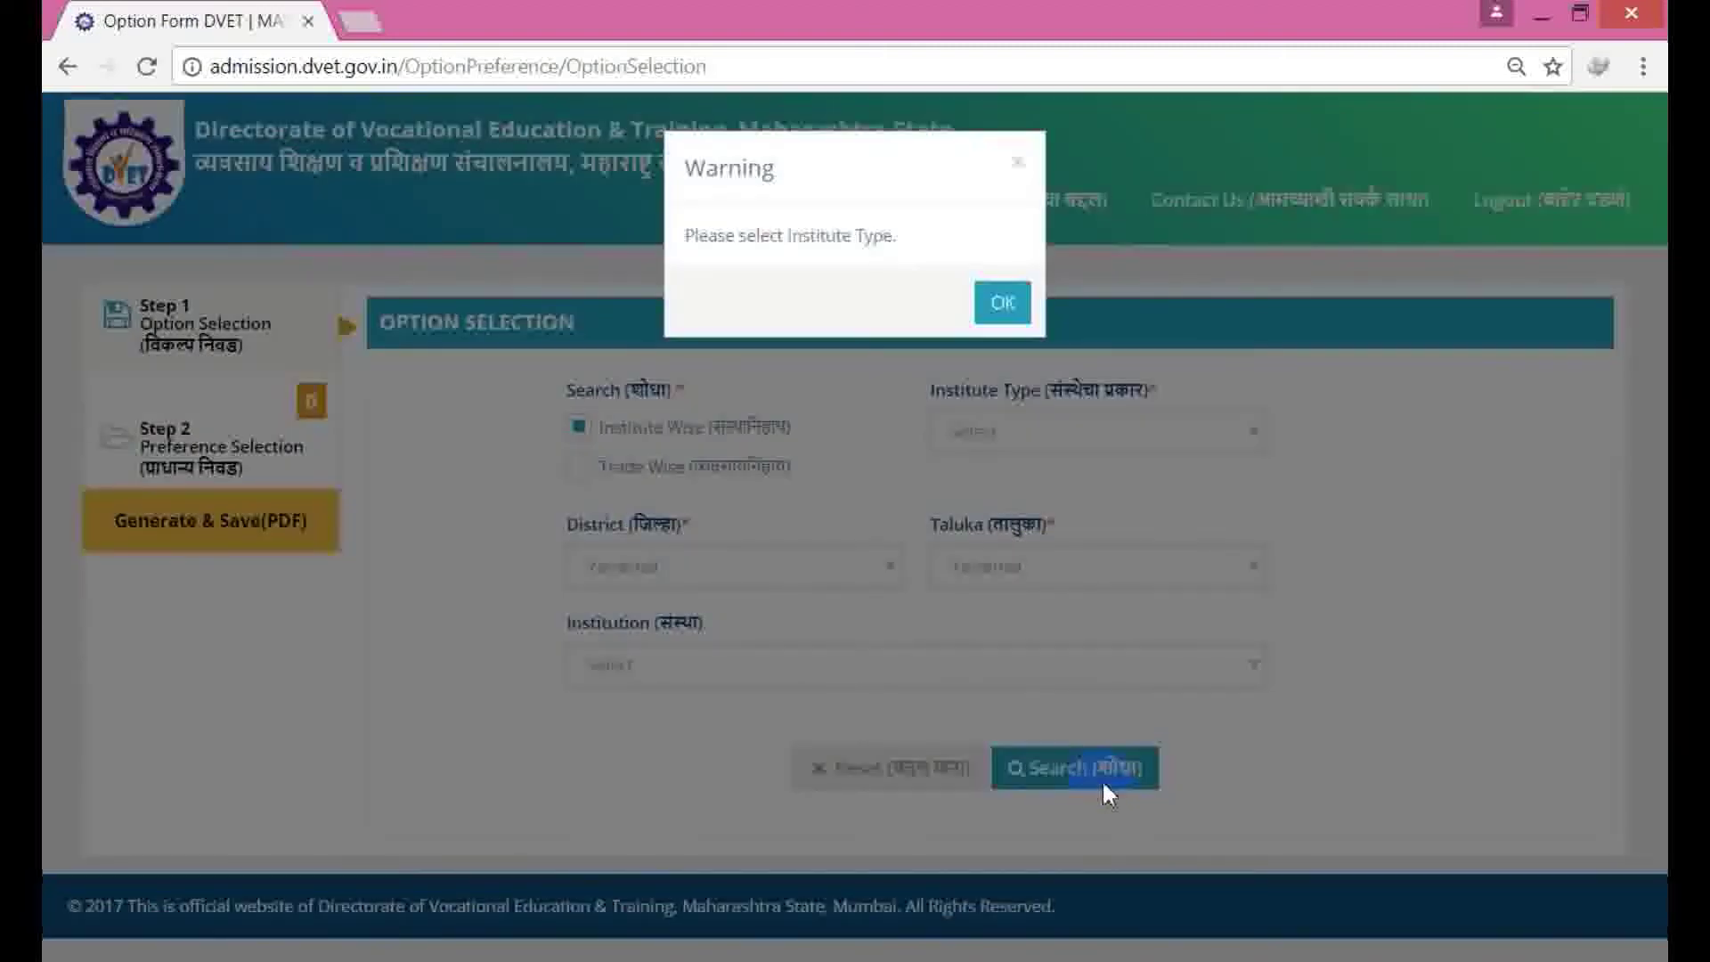
click(1000, 299)
Reselect GOVERNMENT, Yavatmal district and taluka, pick Government ITI Yavatmal, and search its courses
click(1049, 443)
click(1042, 487)
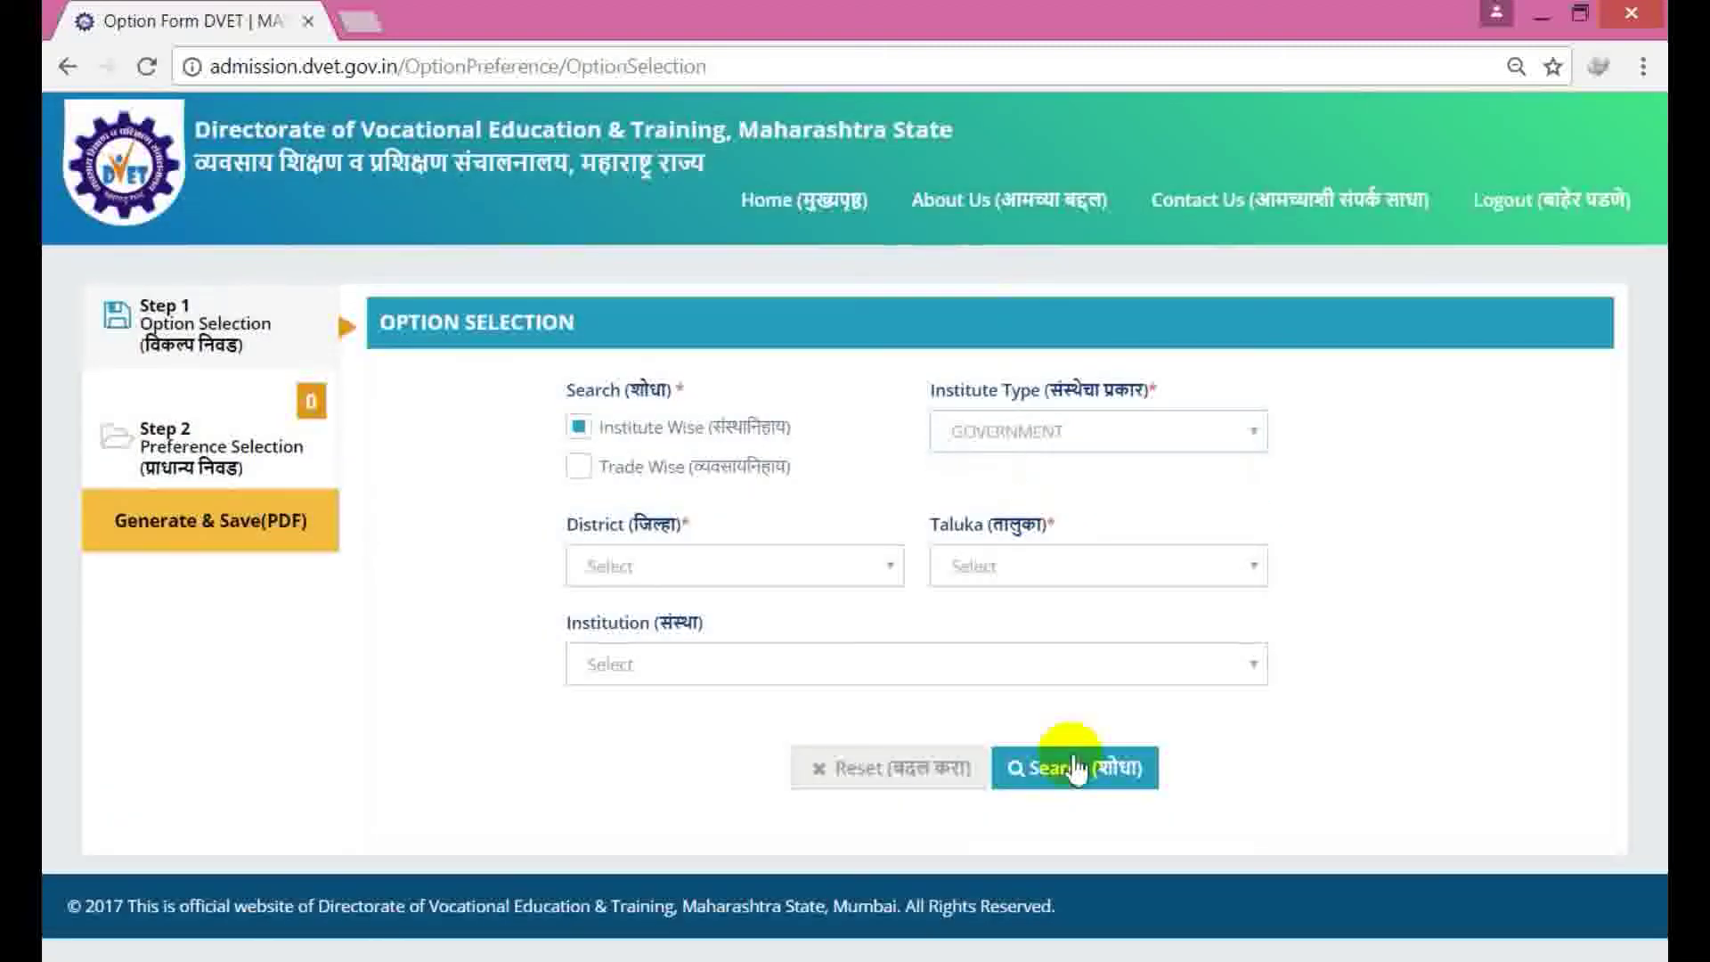
click(790, 559)
scroll(781, 533, down, 5)
click(779, 533)
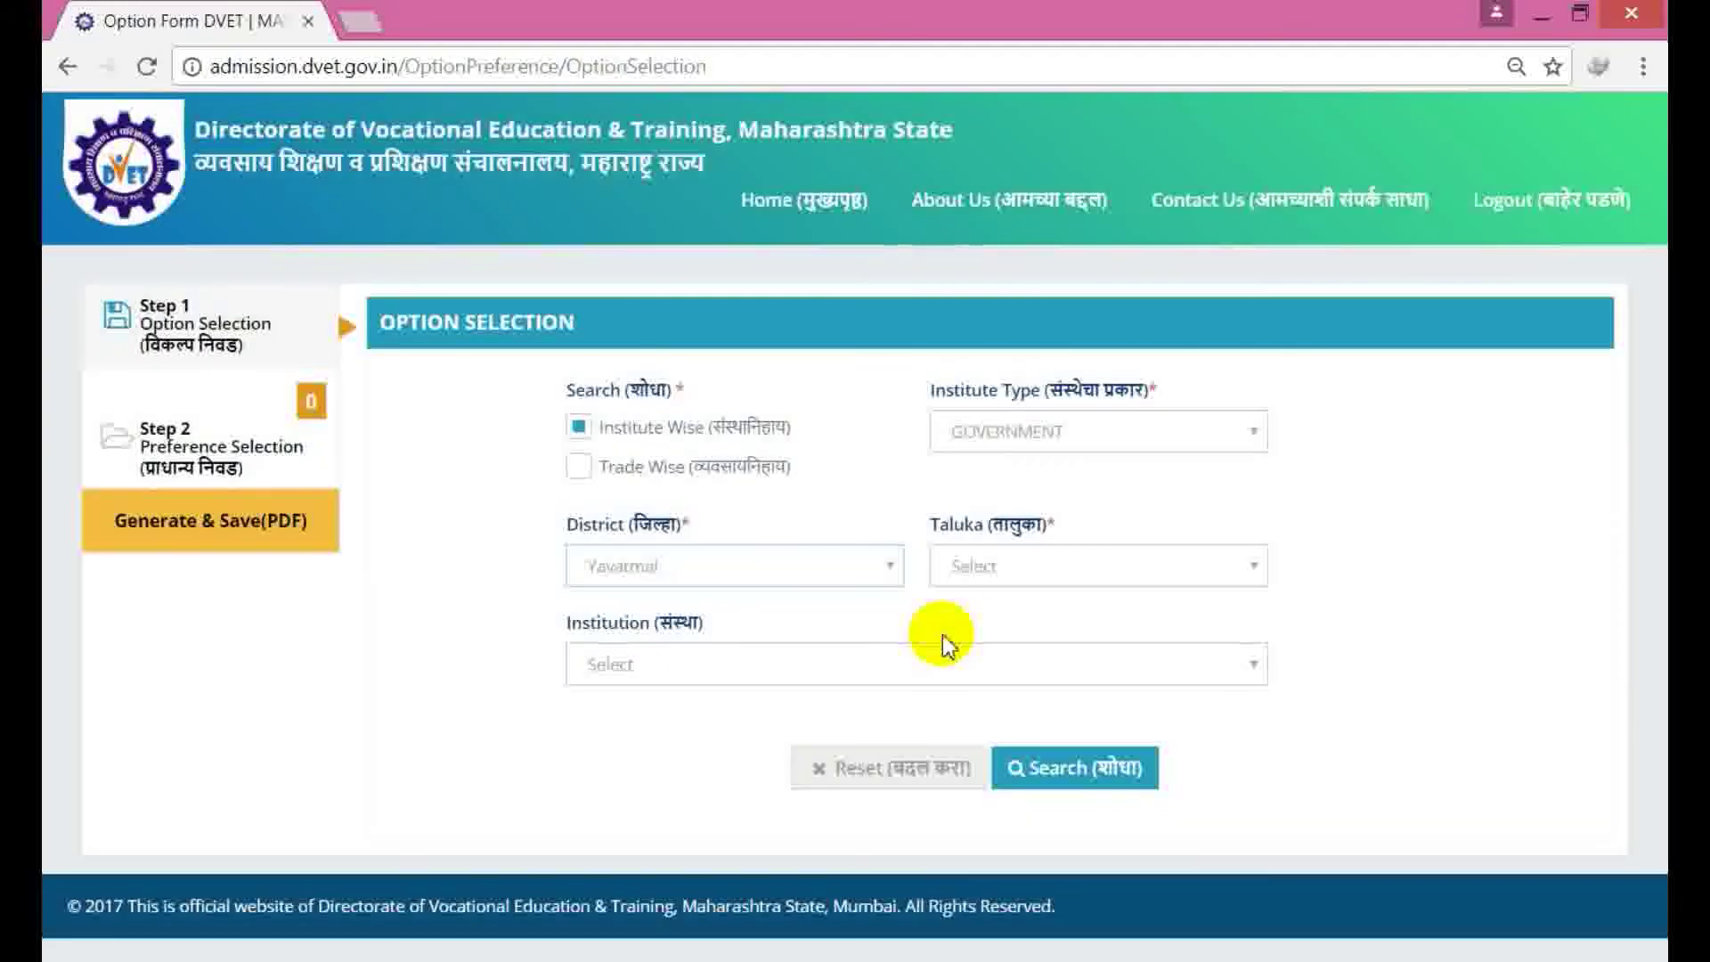
click(1016, 570)
click(1001, 506)
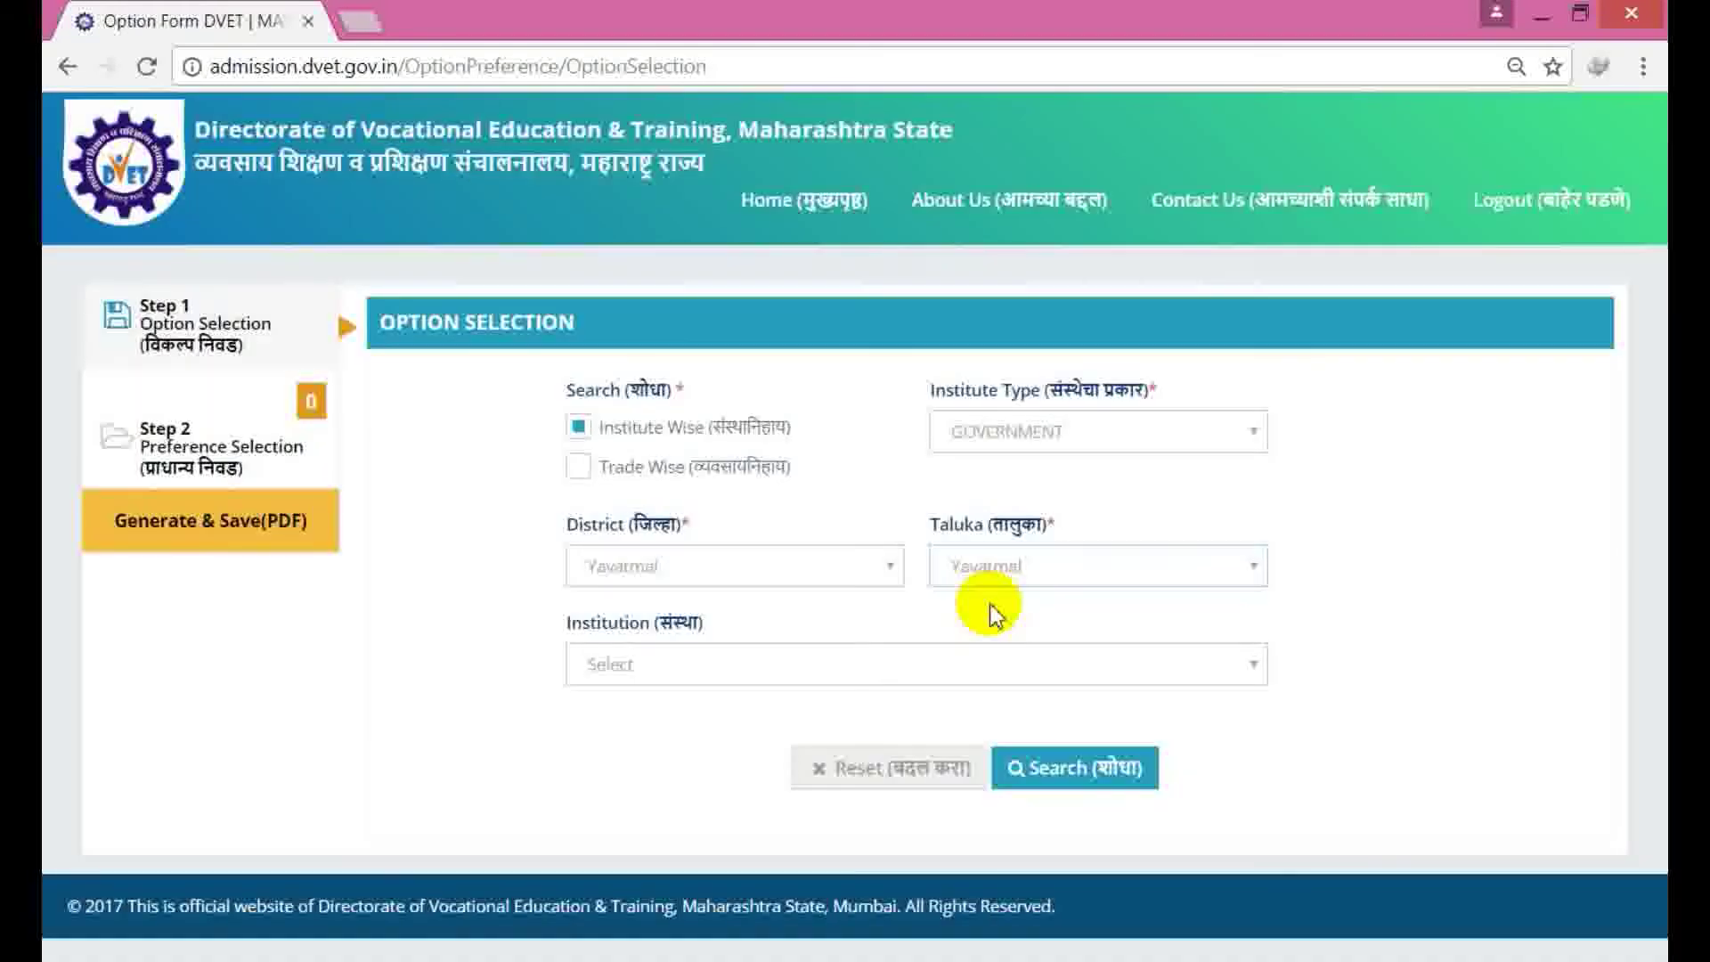
click(989, 670)
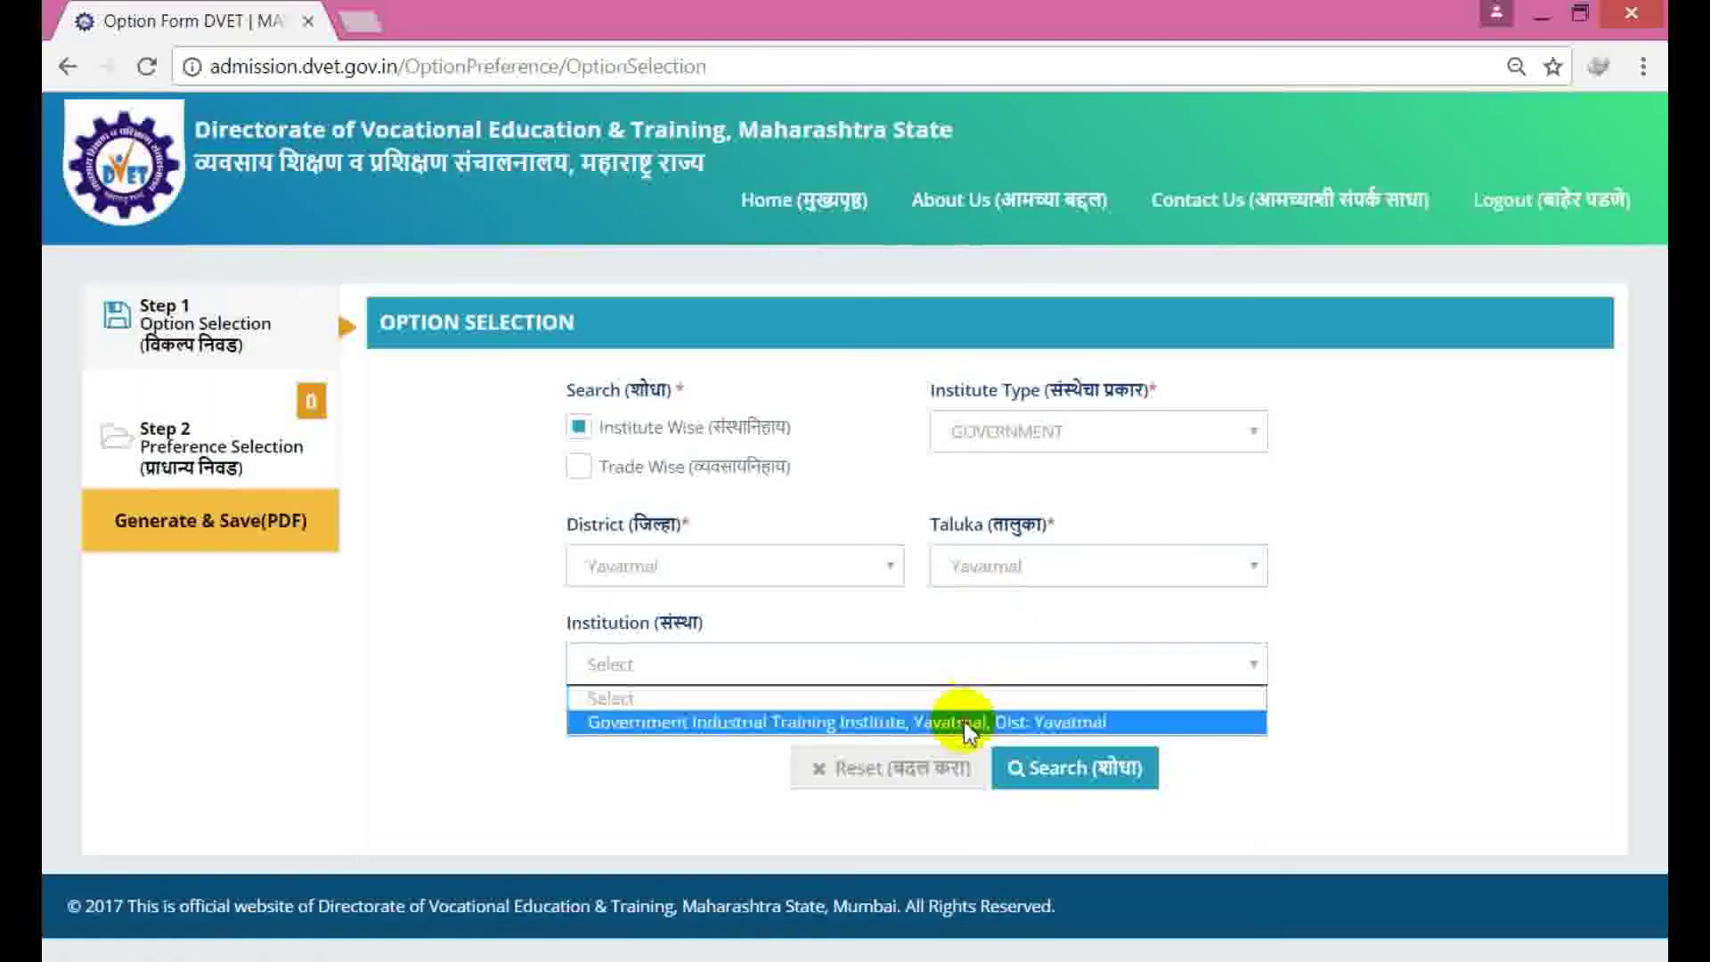
click(979, 717)
click(1113, 771)
scroll(1232, 709, down, 9)
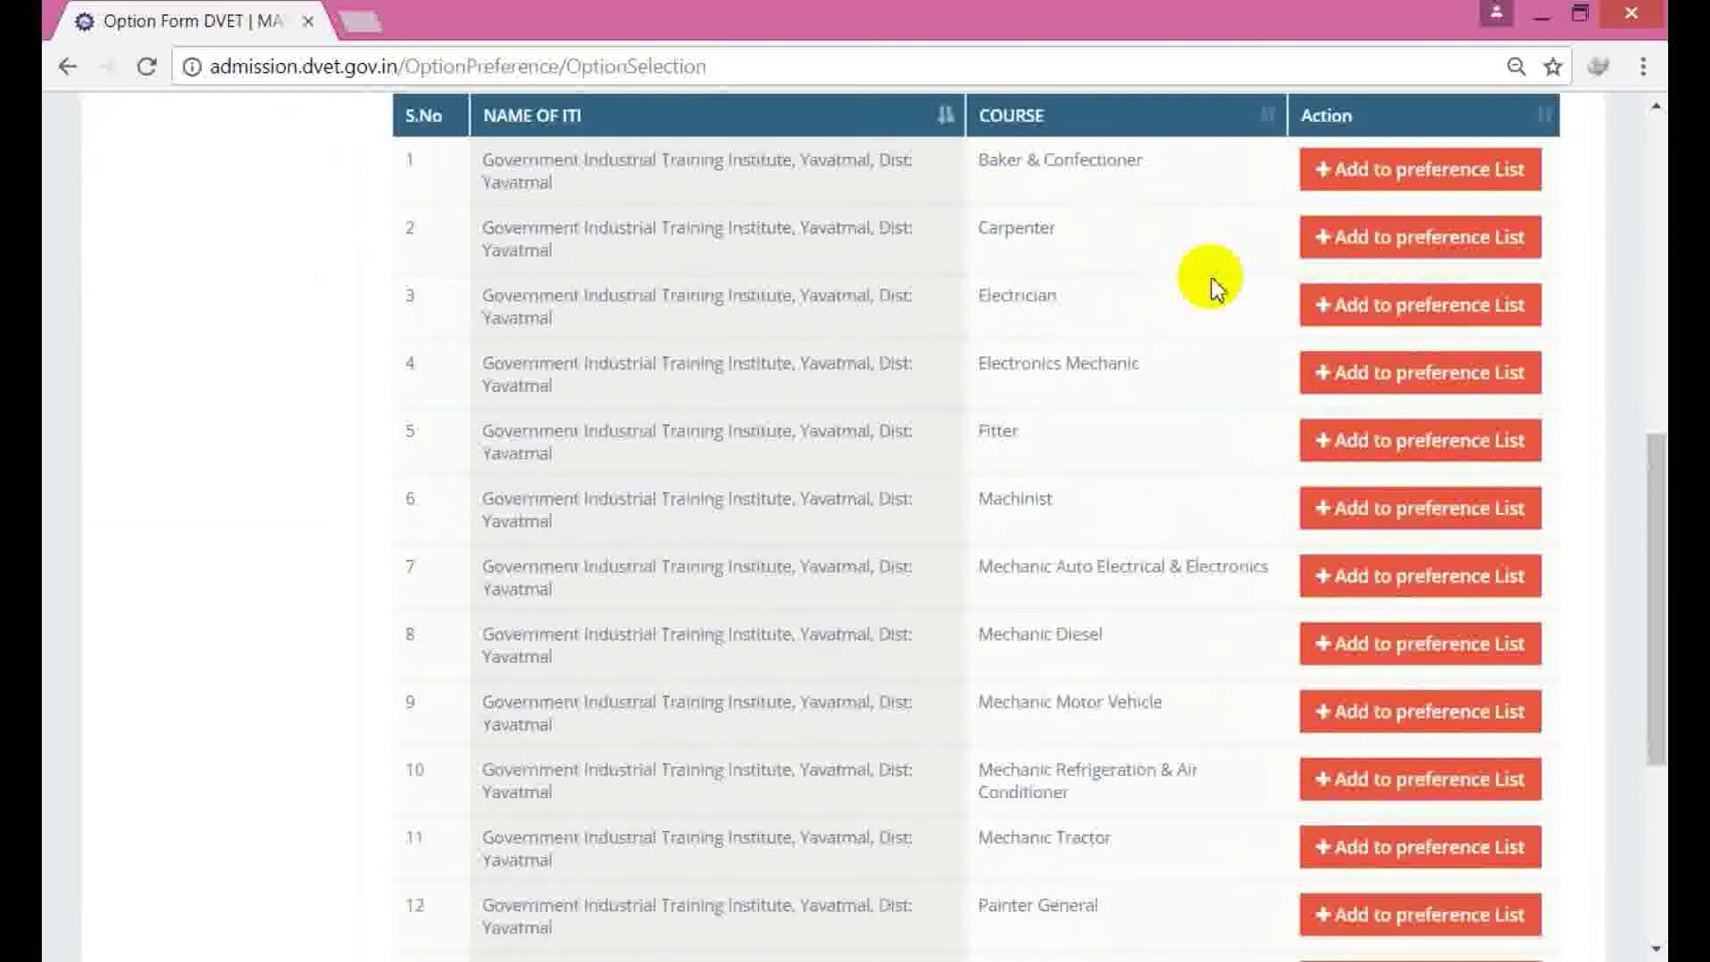
Add Mechanic Tractor, Carpenter, Welder and Wireman to the preference list
click(1416, 855)
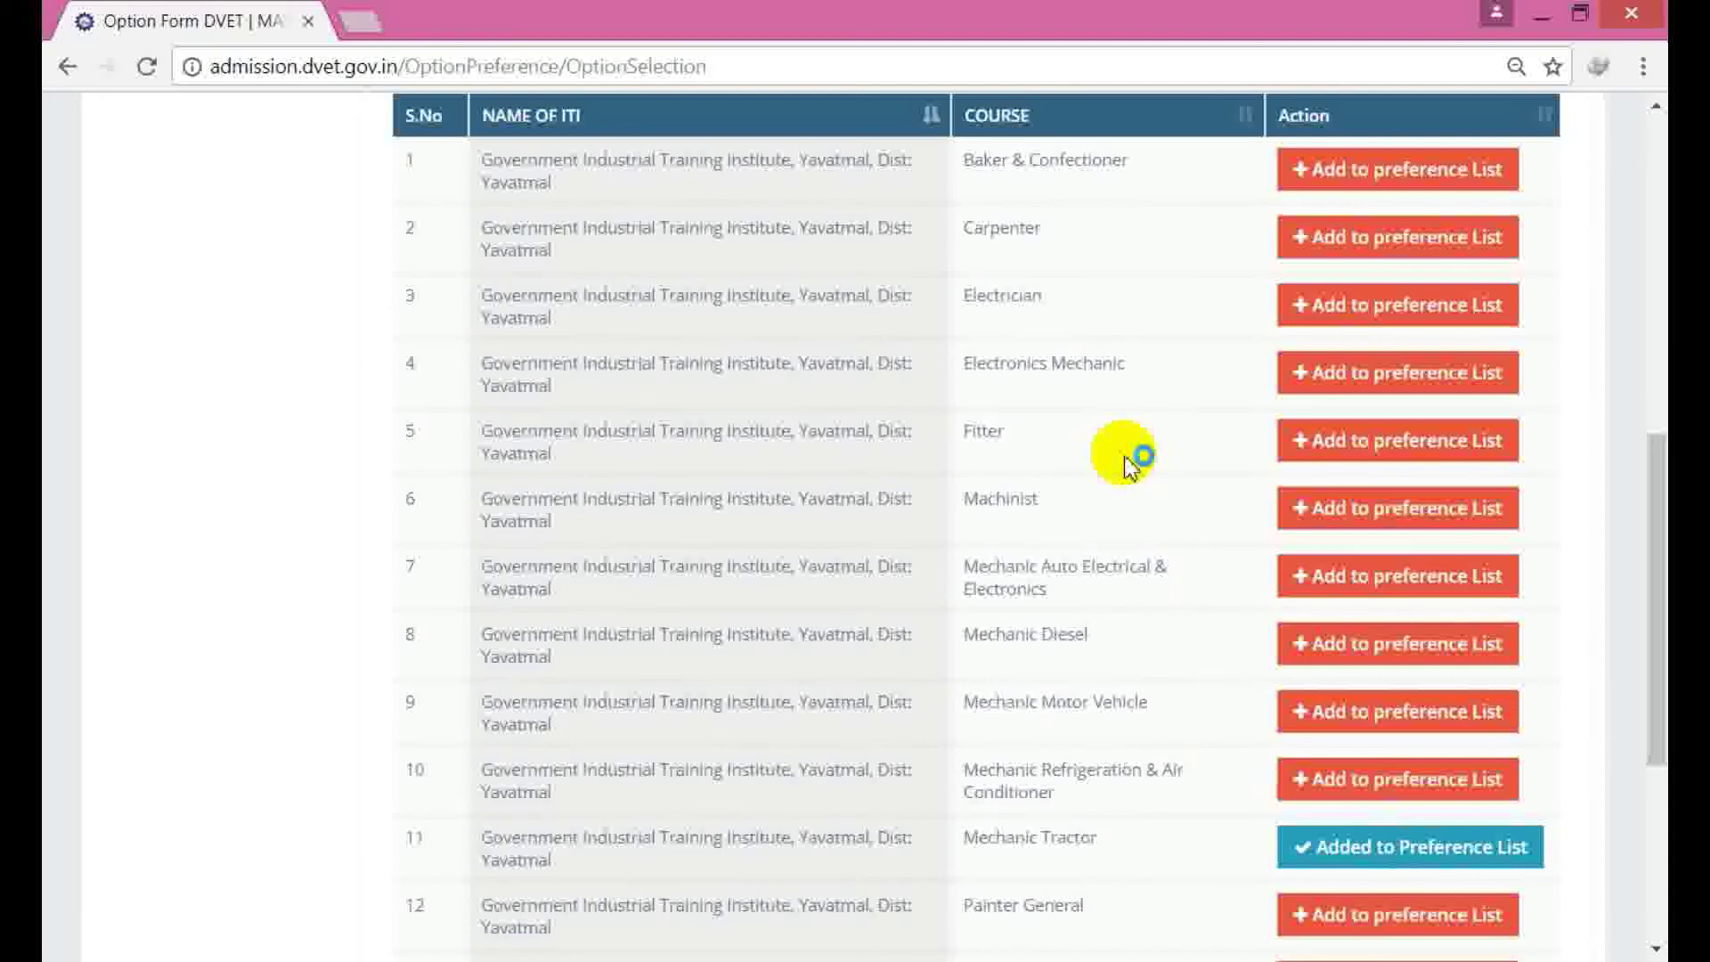
click(1347, 250)
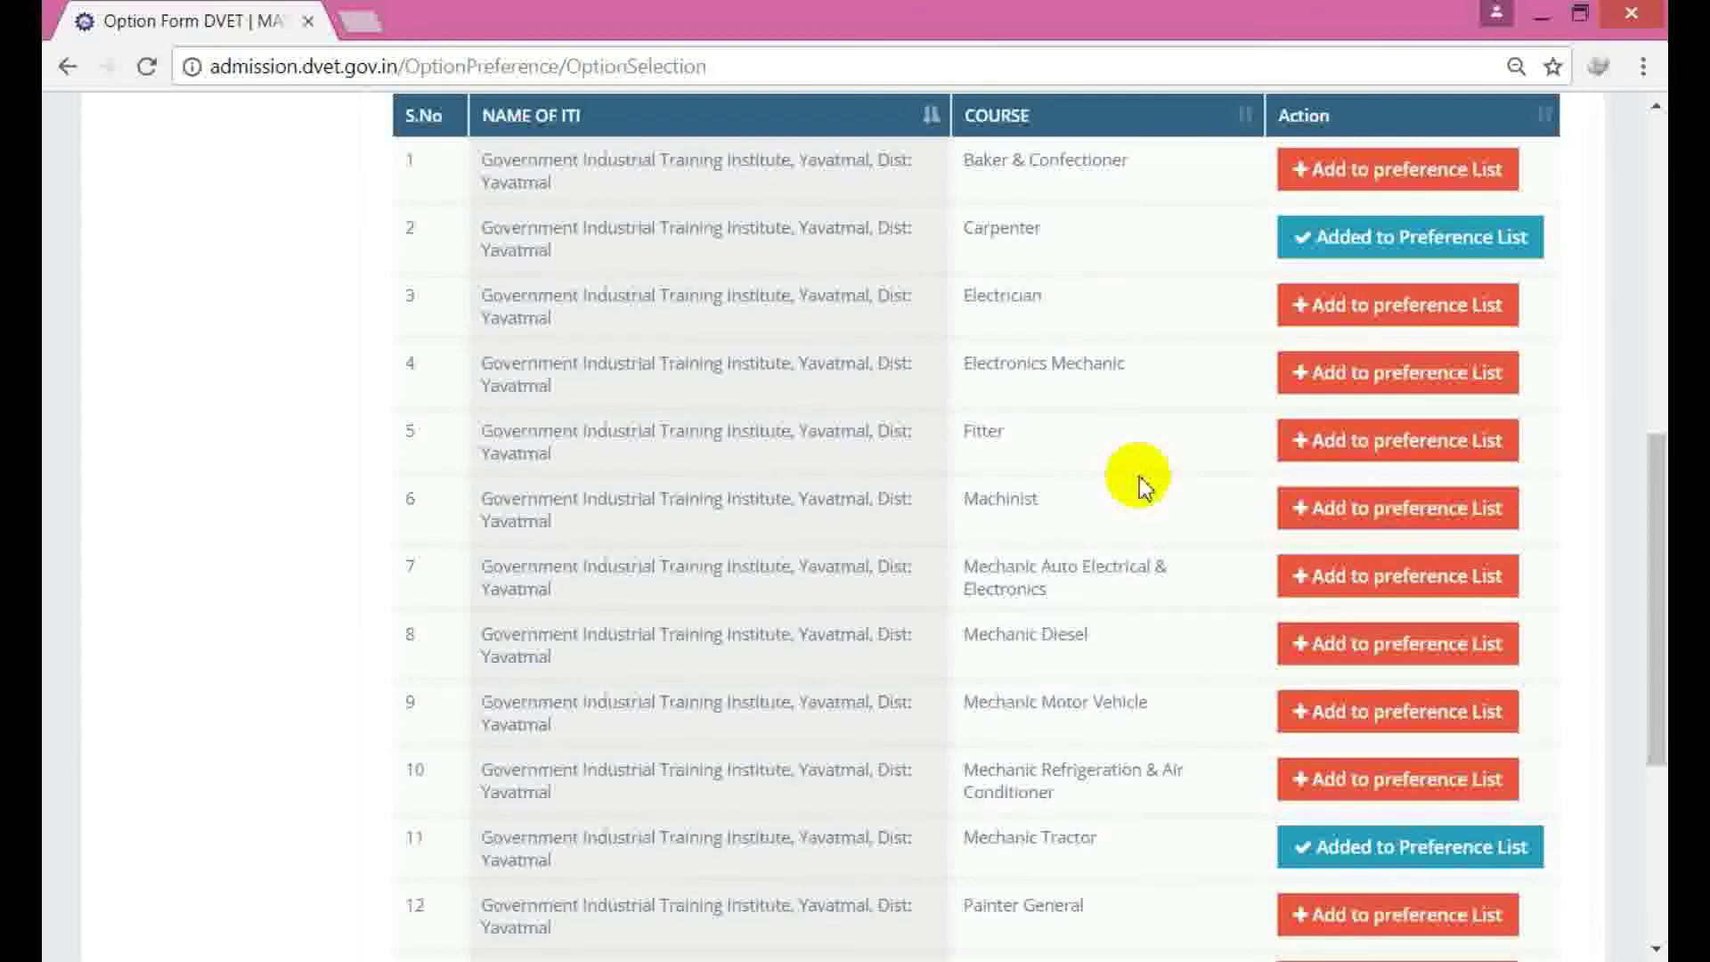
scroll(1140, 481, down, 5)
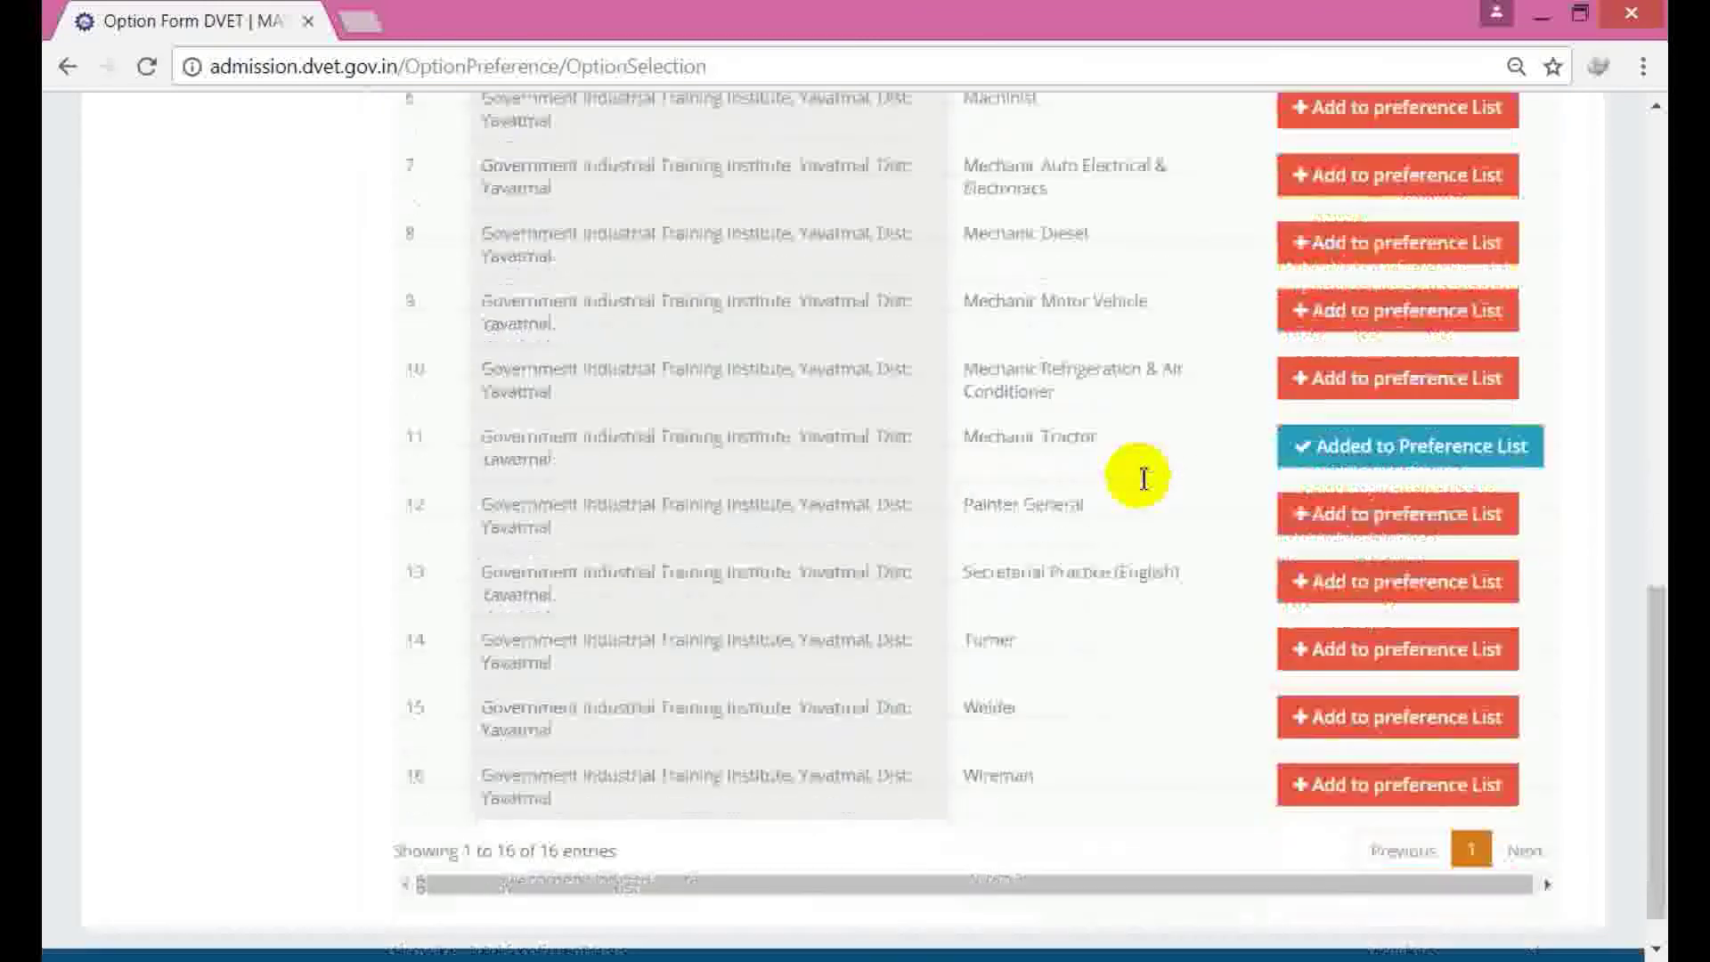
click(1382, 681)
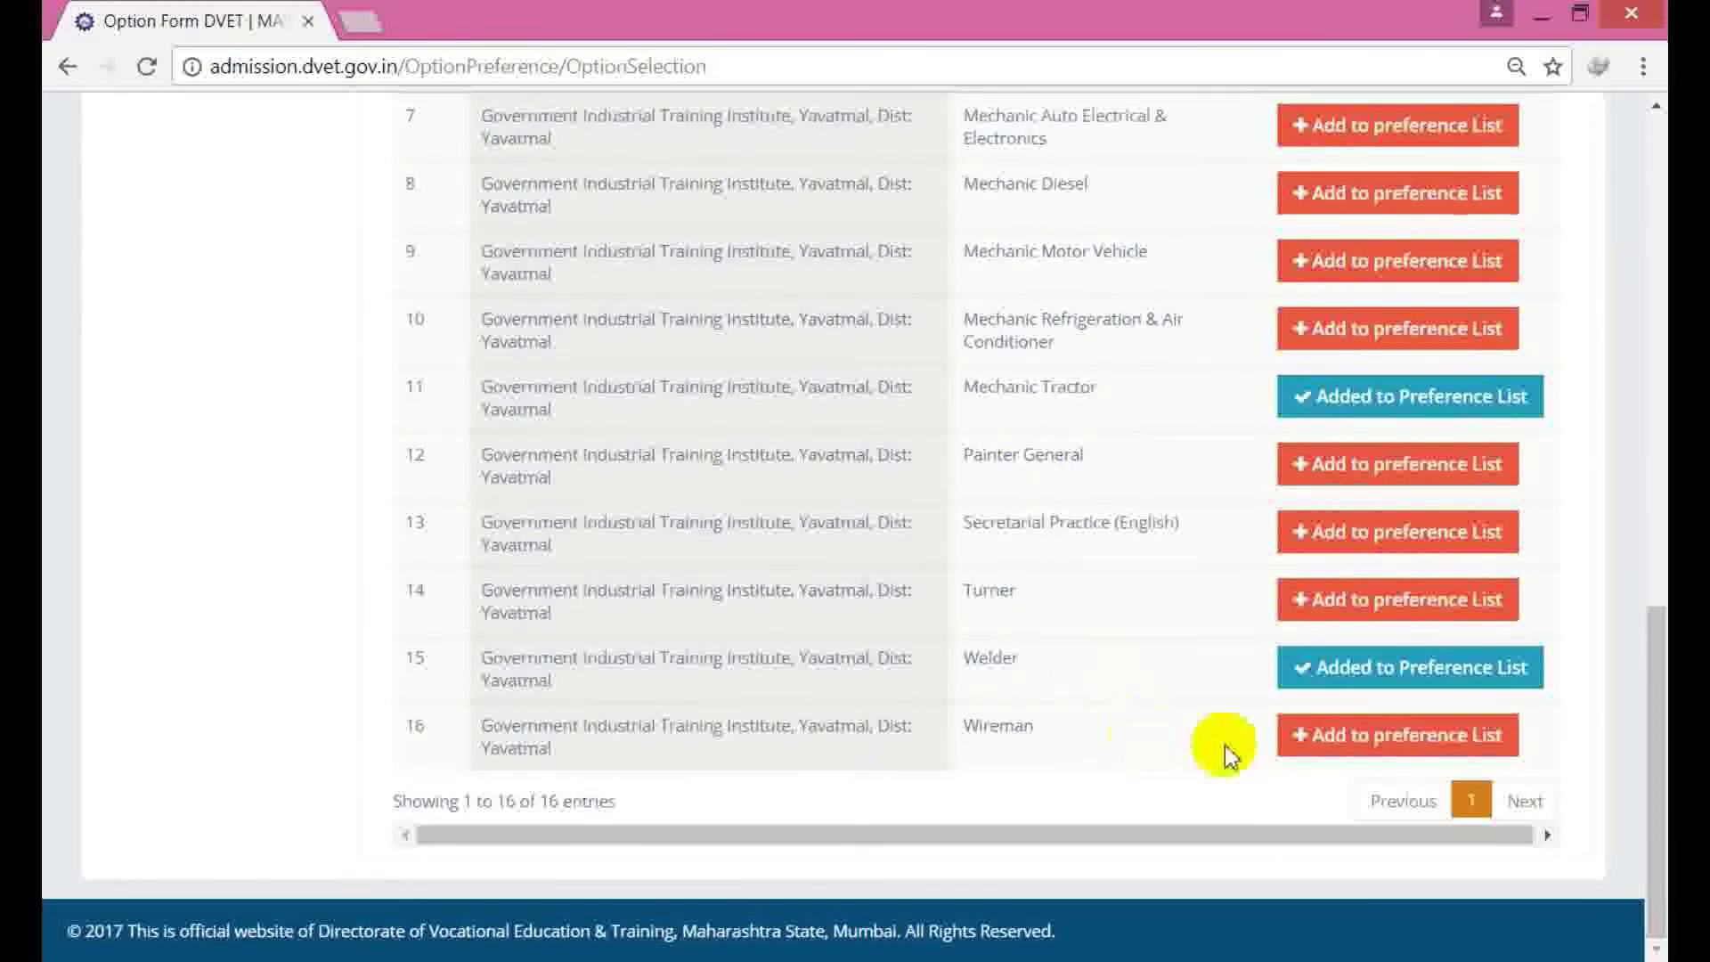
click(1317, 741)
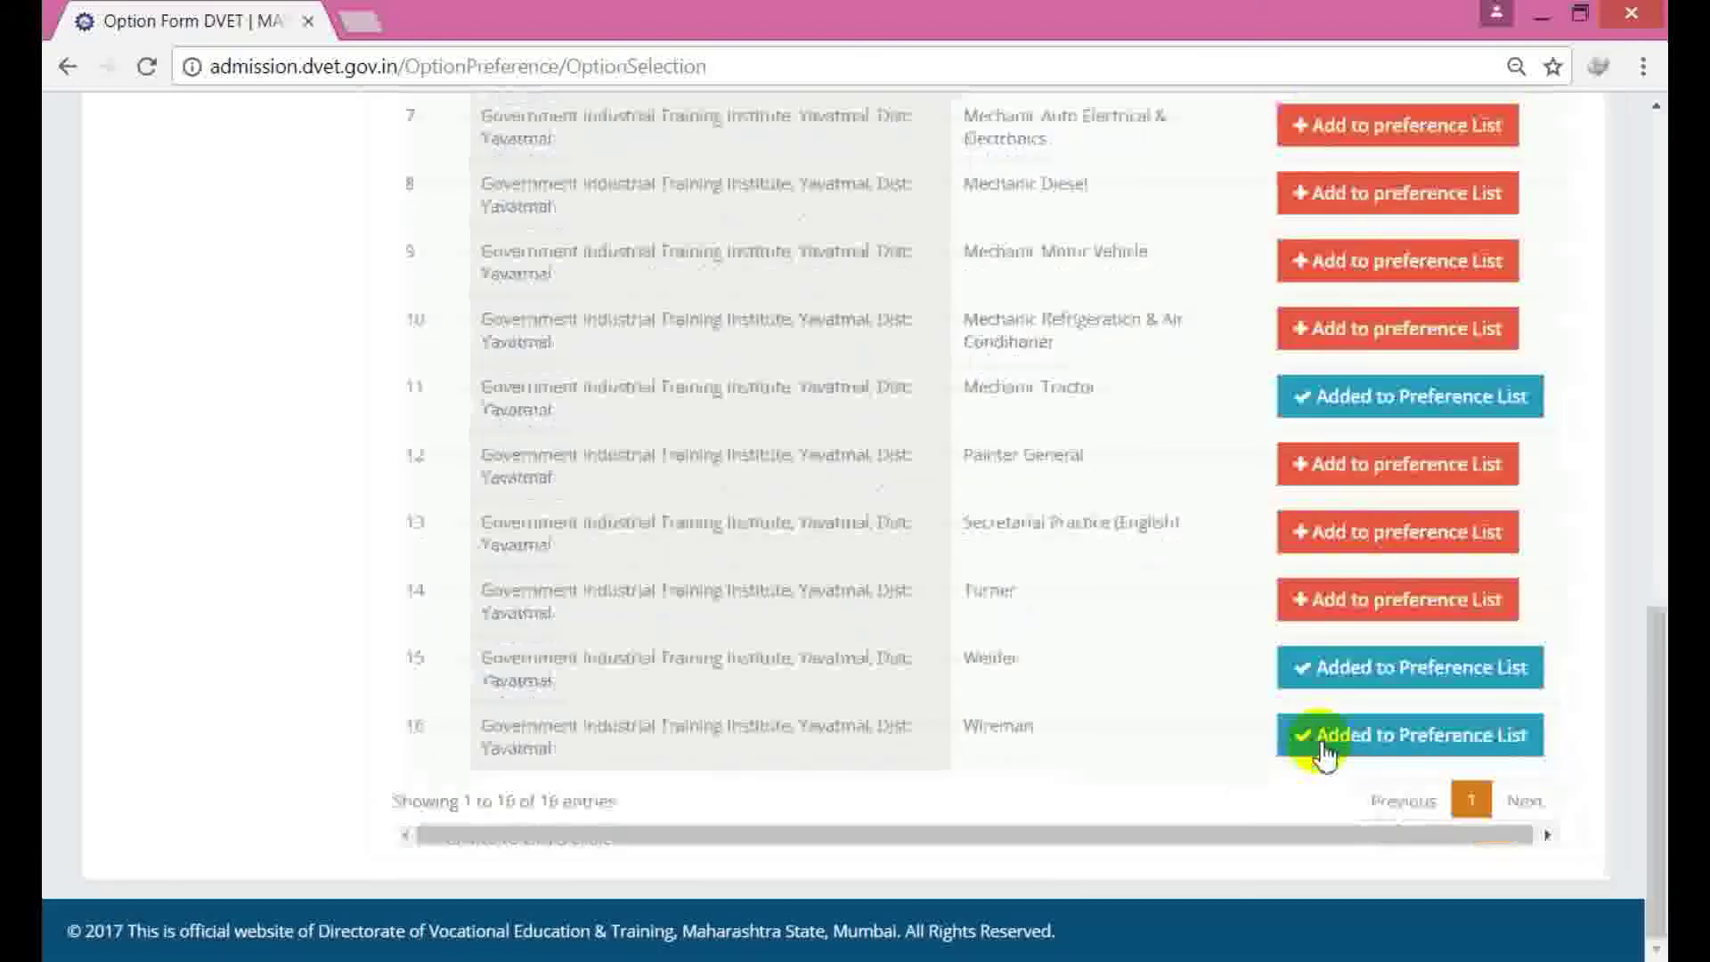
click(1314, 615)
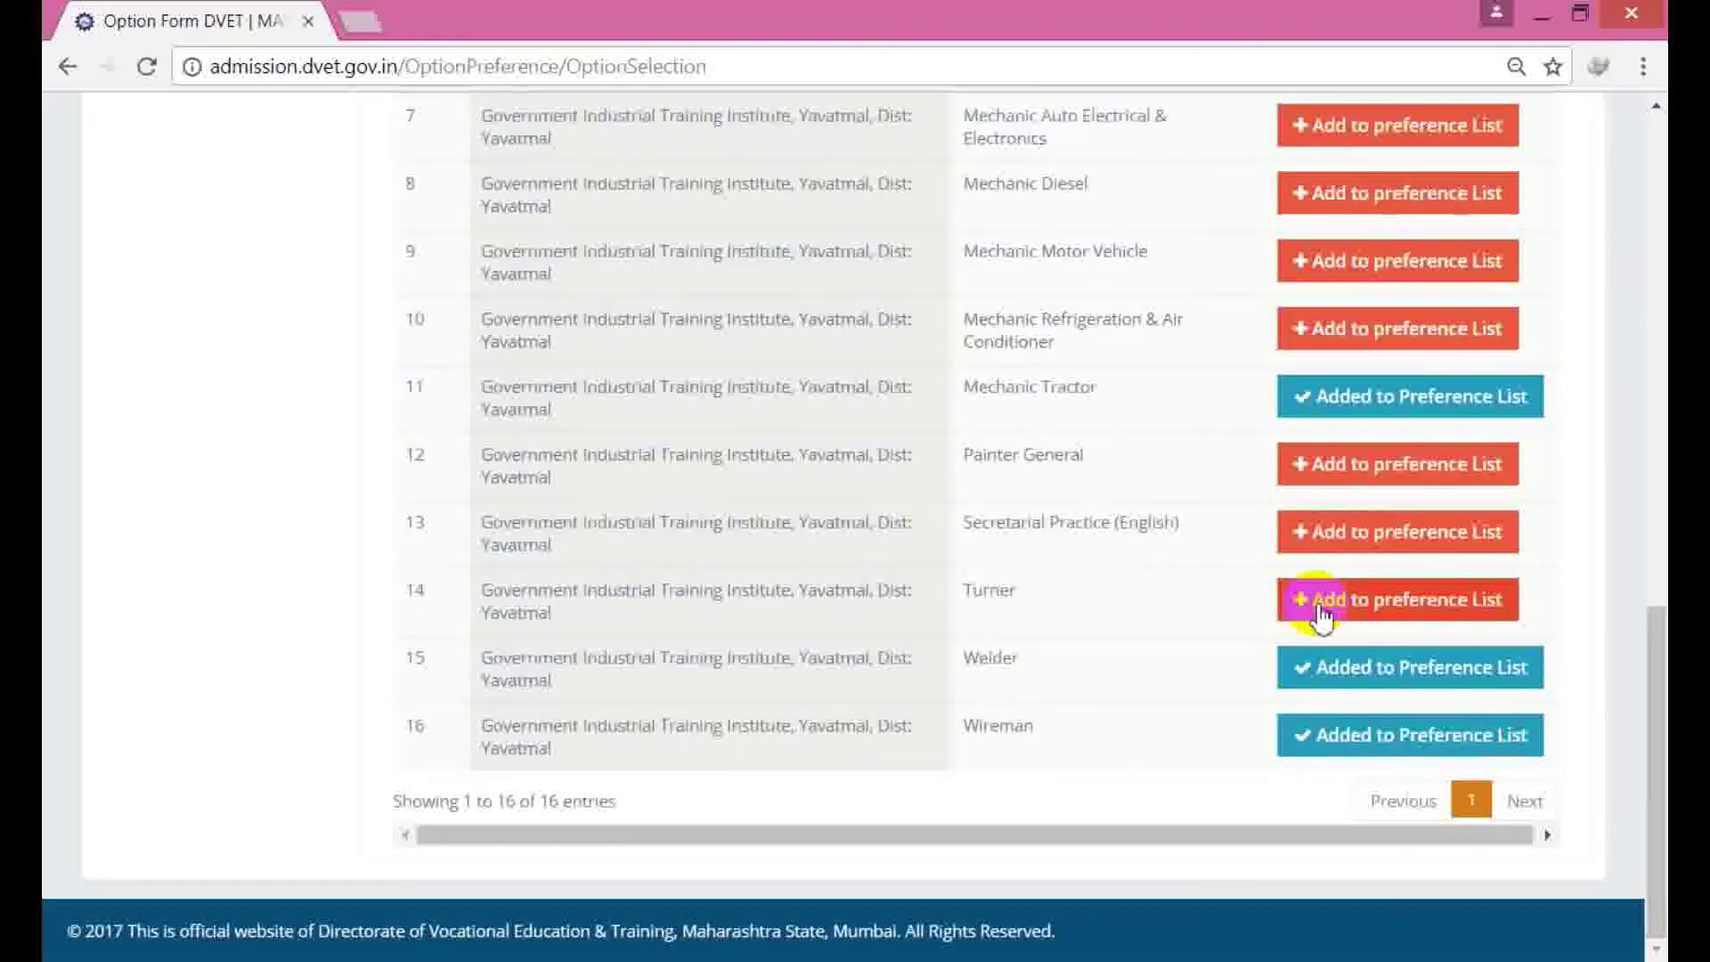
Add Turner, Mechanic Refrigeration & Air Conditioner, Mechanic Diesel and Mechanic Auto Electrical & Electronics as preferences
click(1316, 605)
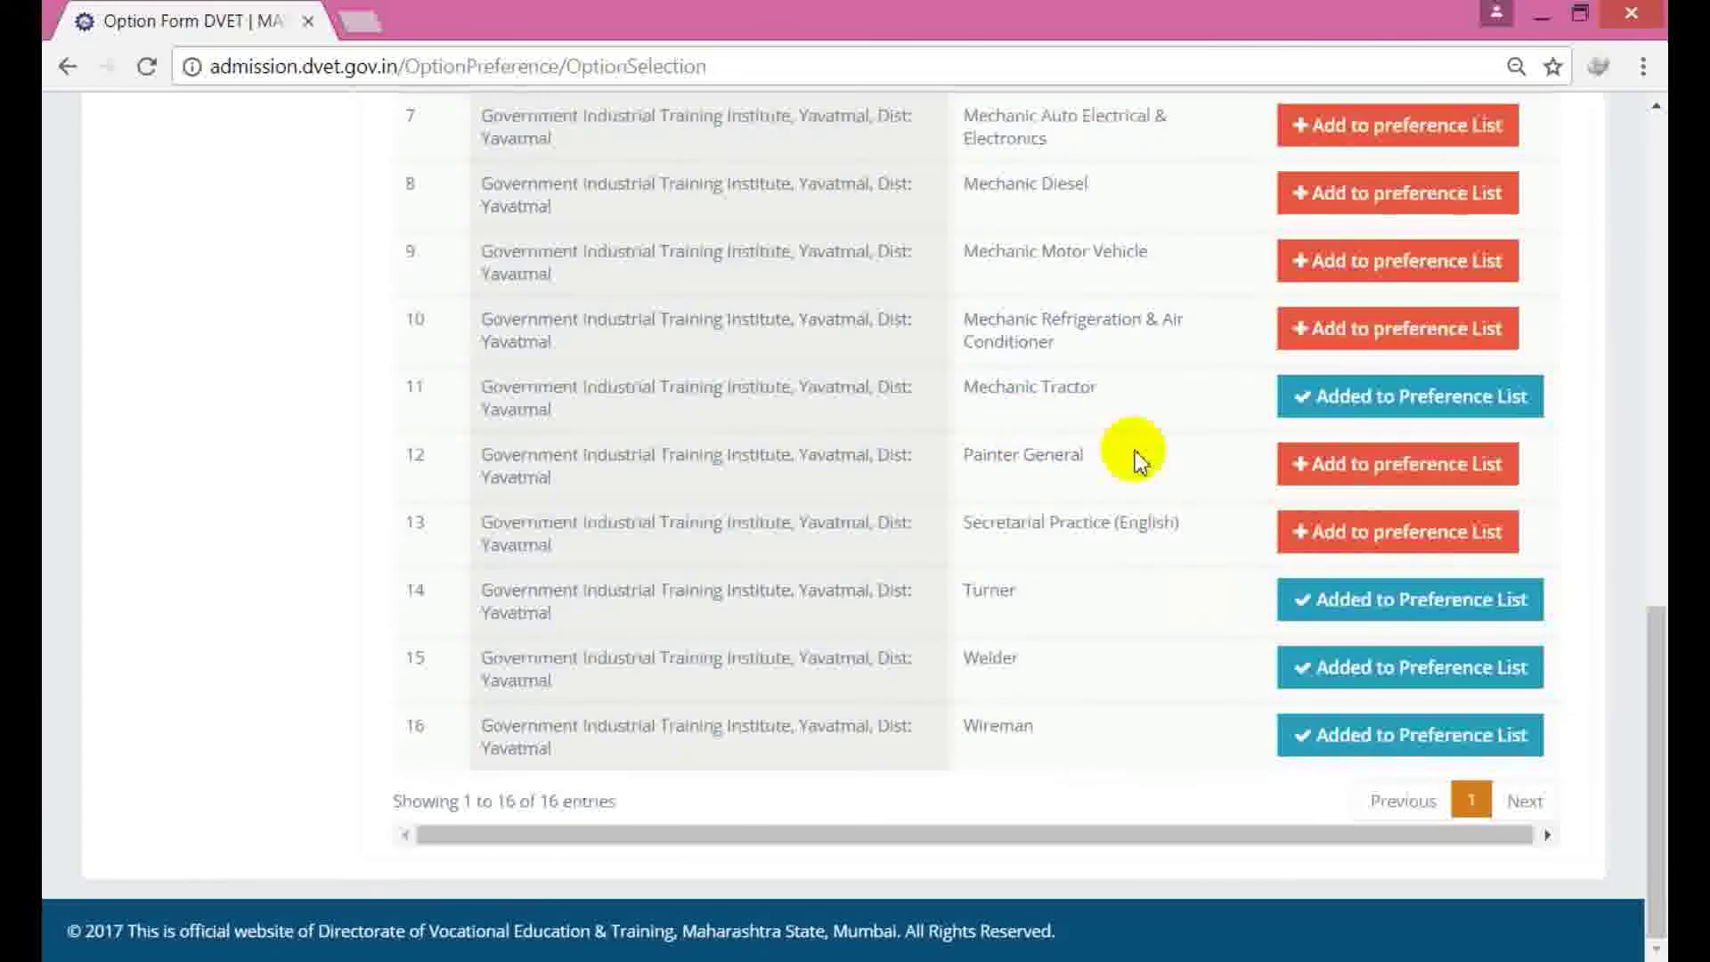
scroll(1131, 455, up, 2)
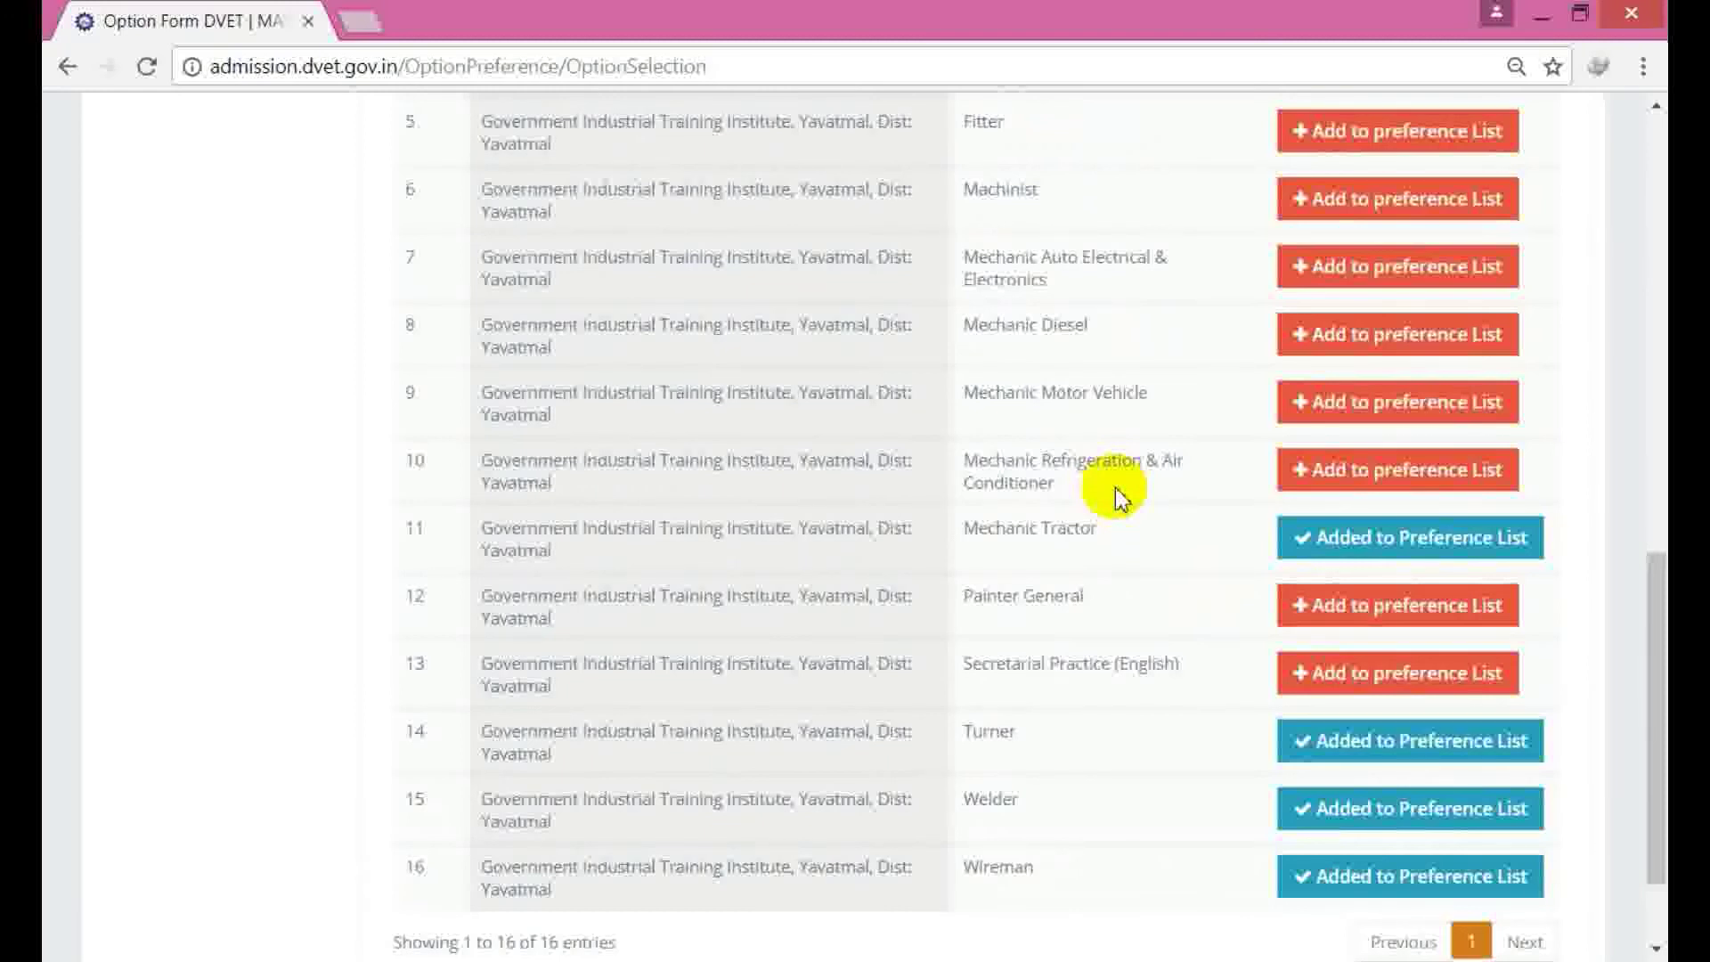
click(1381, 488)
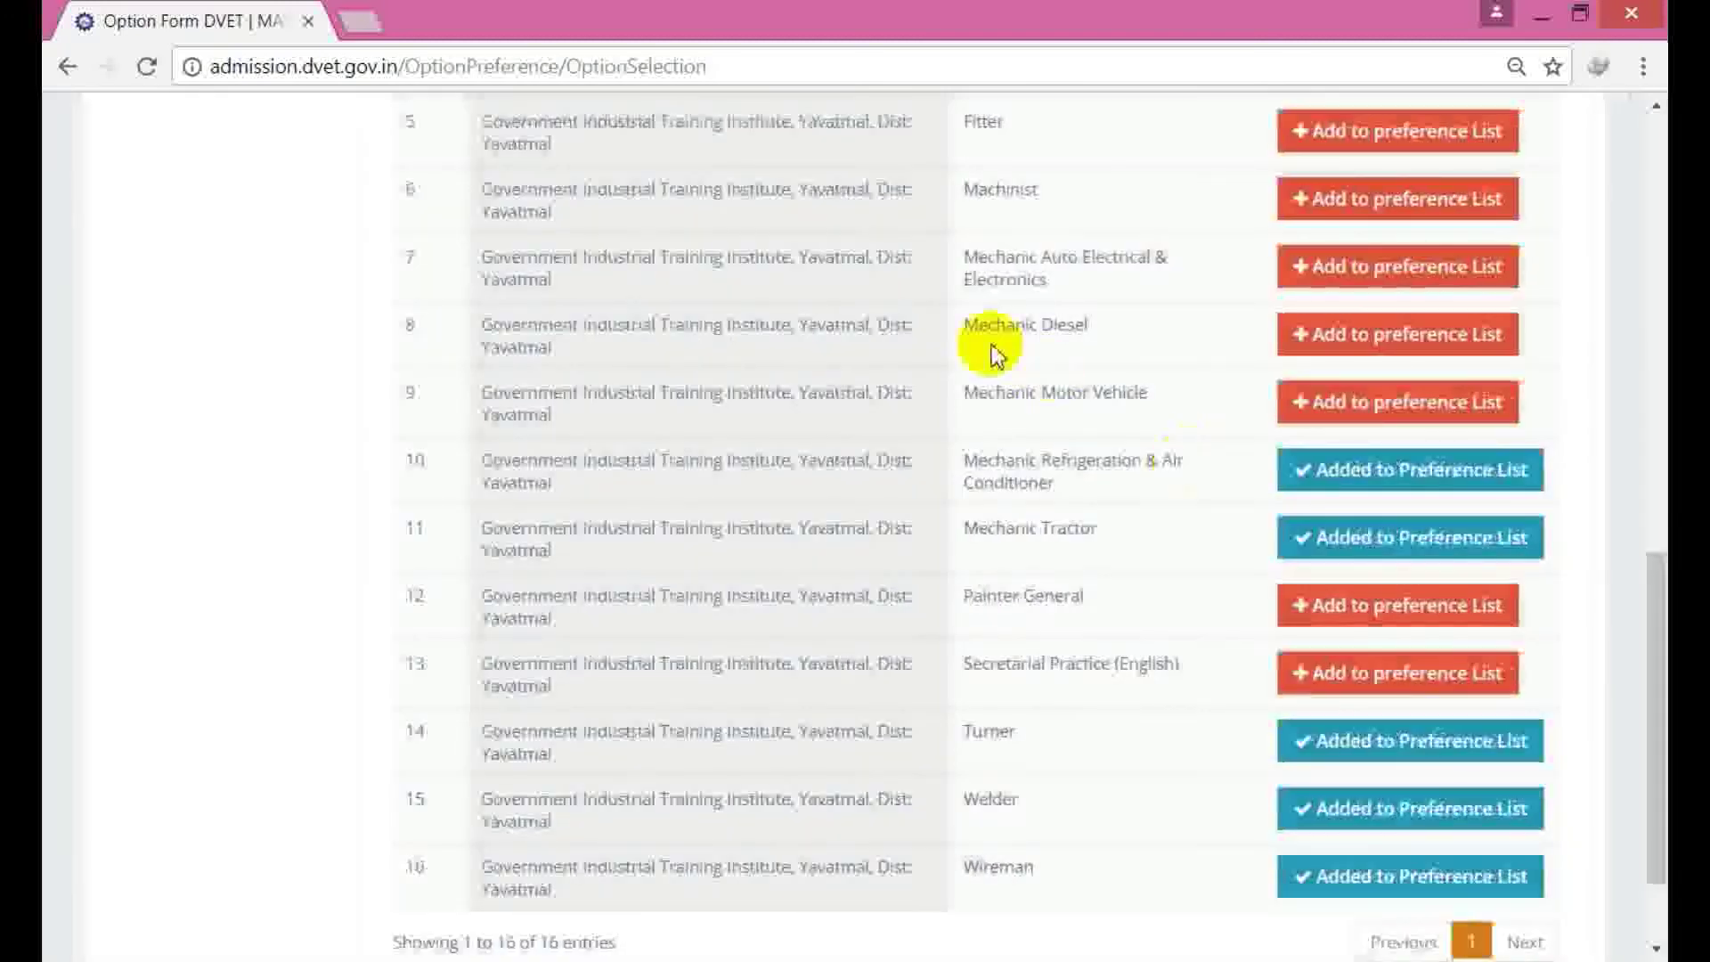
click(1365, 343)
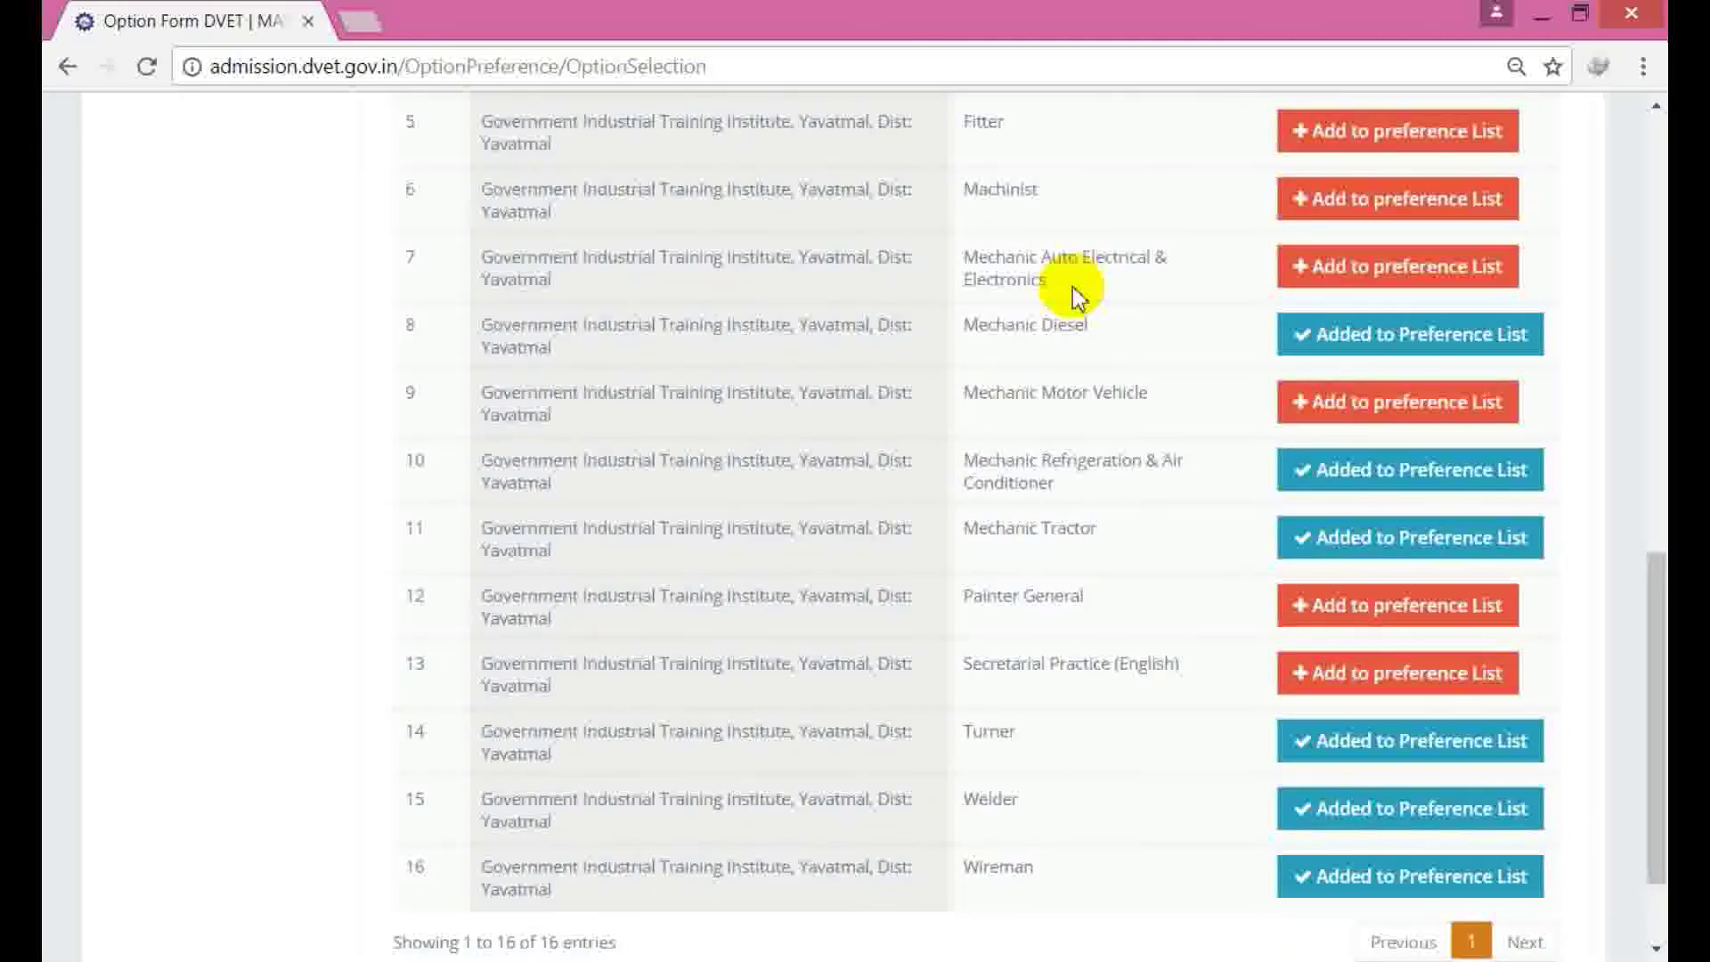
click(1349, 285)
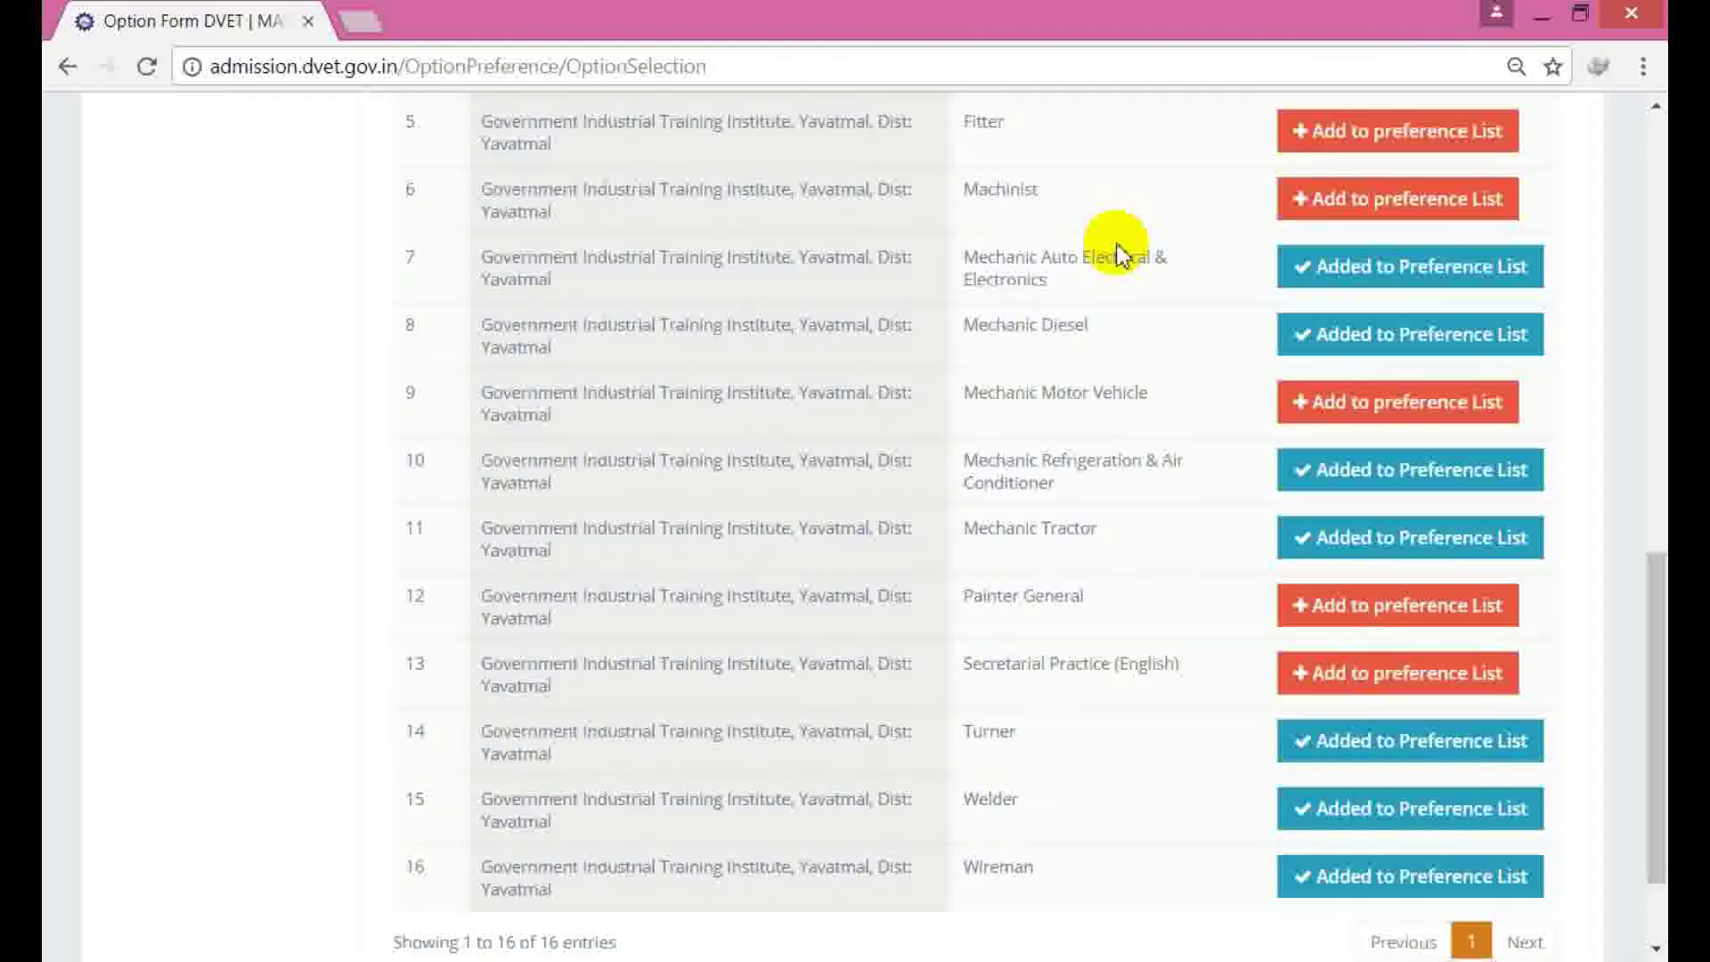
Add Fitter and Mechanic Motor Vehicle, bringing the Step 2 preference count to 10
scroll(1107, 237, up, 3)
click(1318, 420)
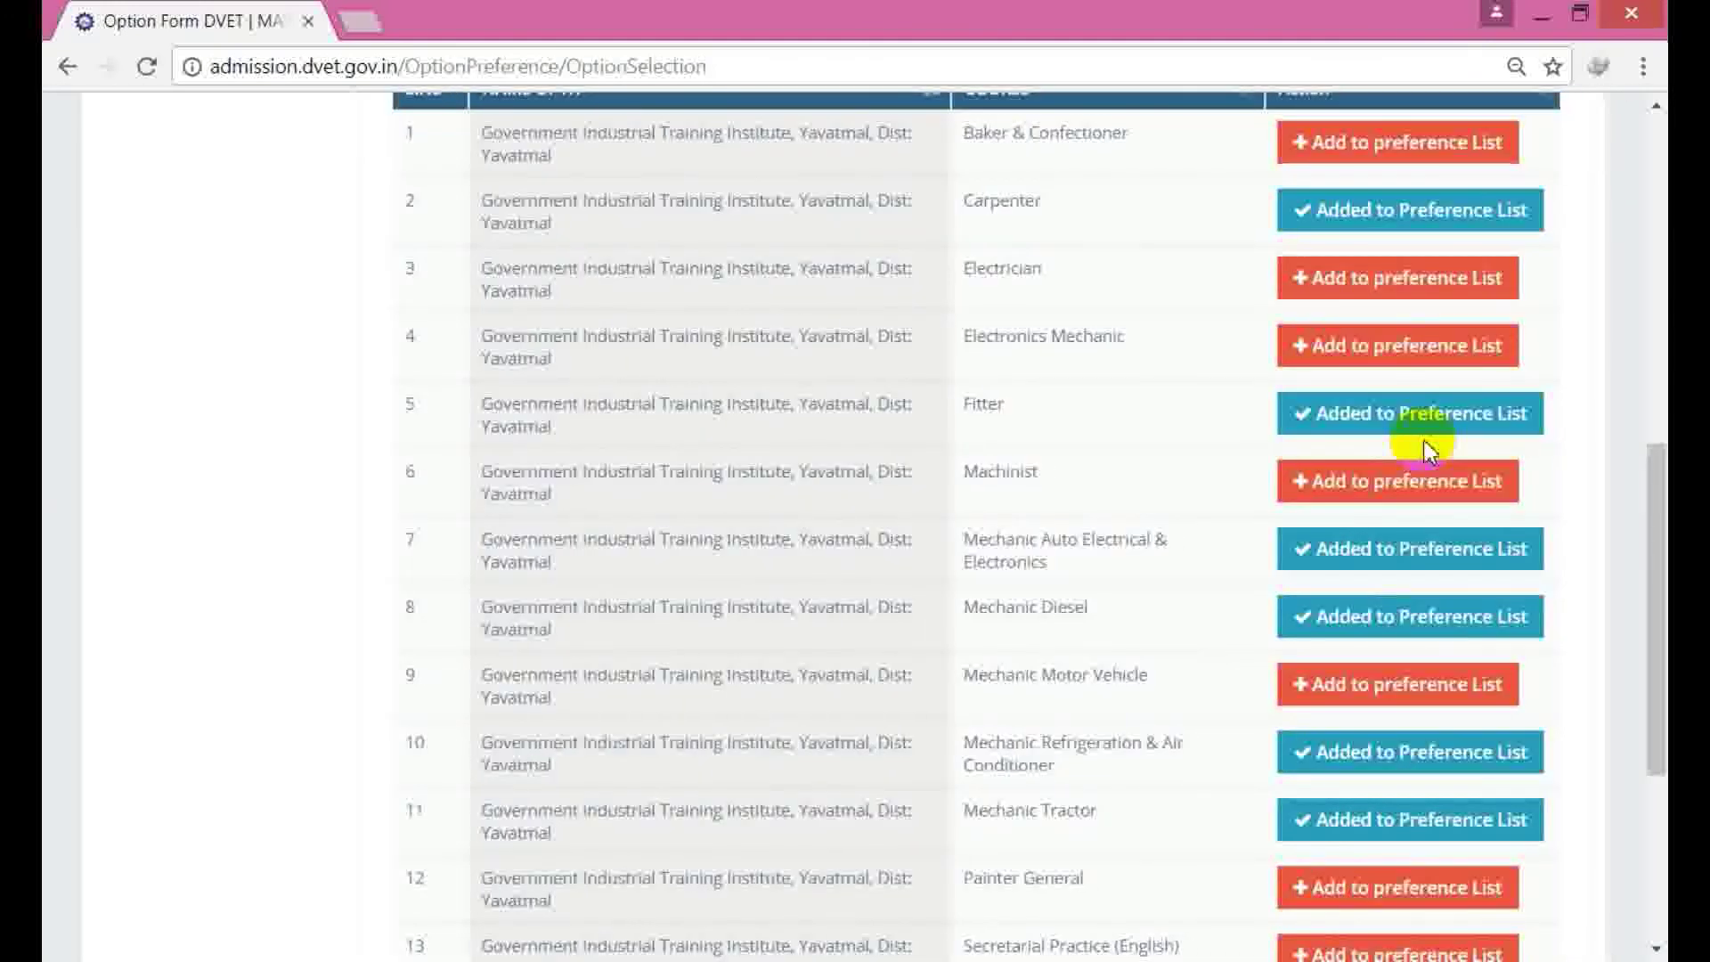
click(1336, 349)
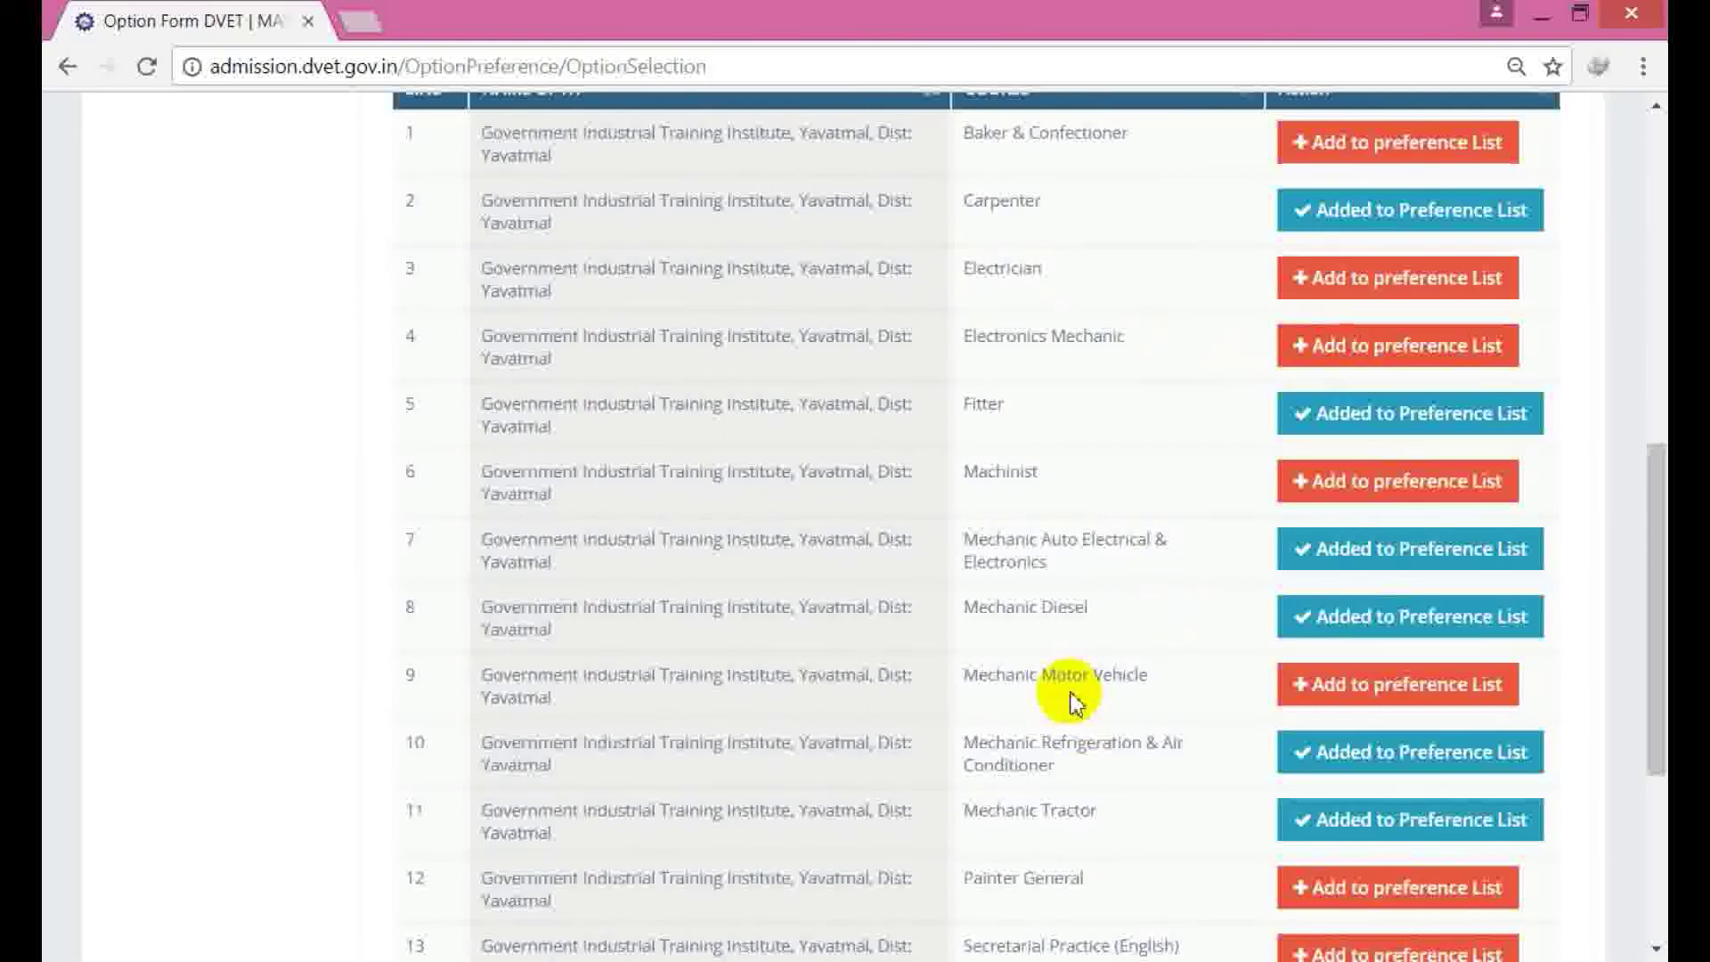
click(1296, 690)
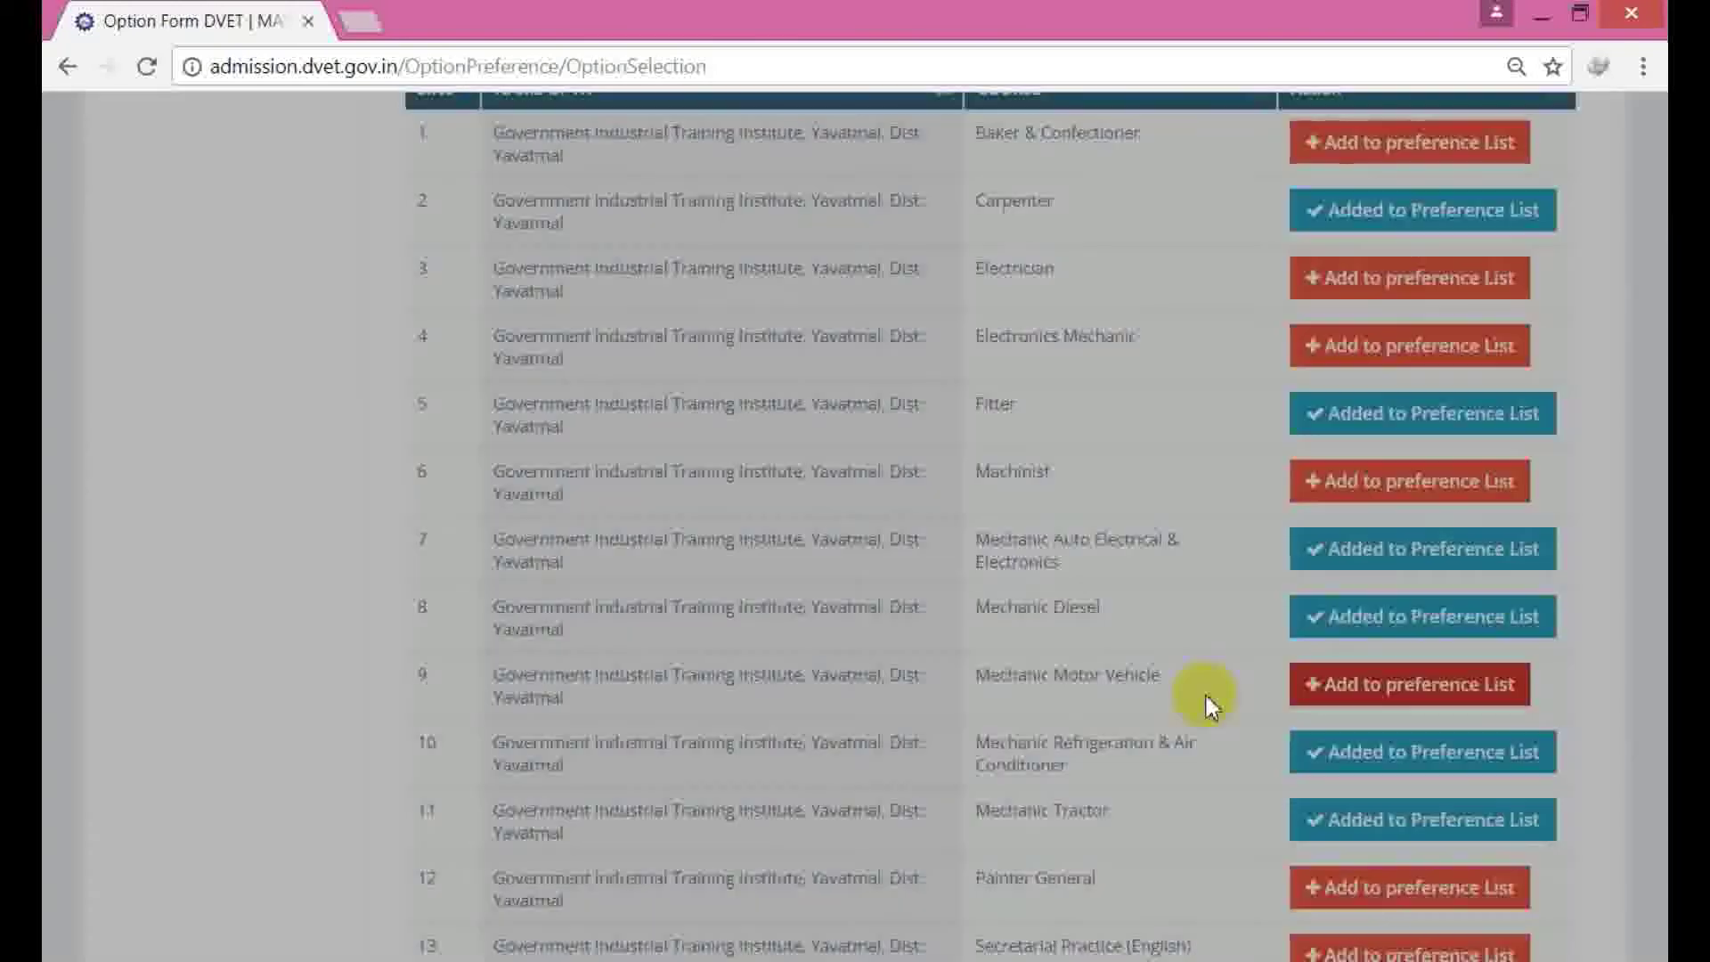
scroll(1199, 652, down, 5)
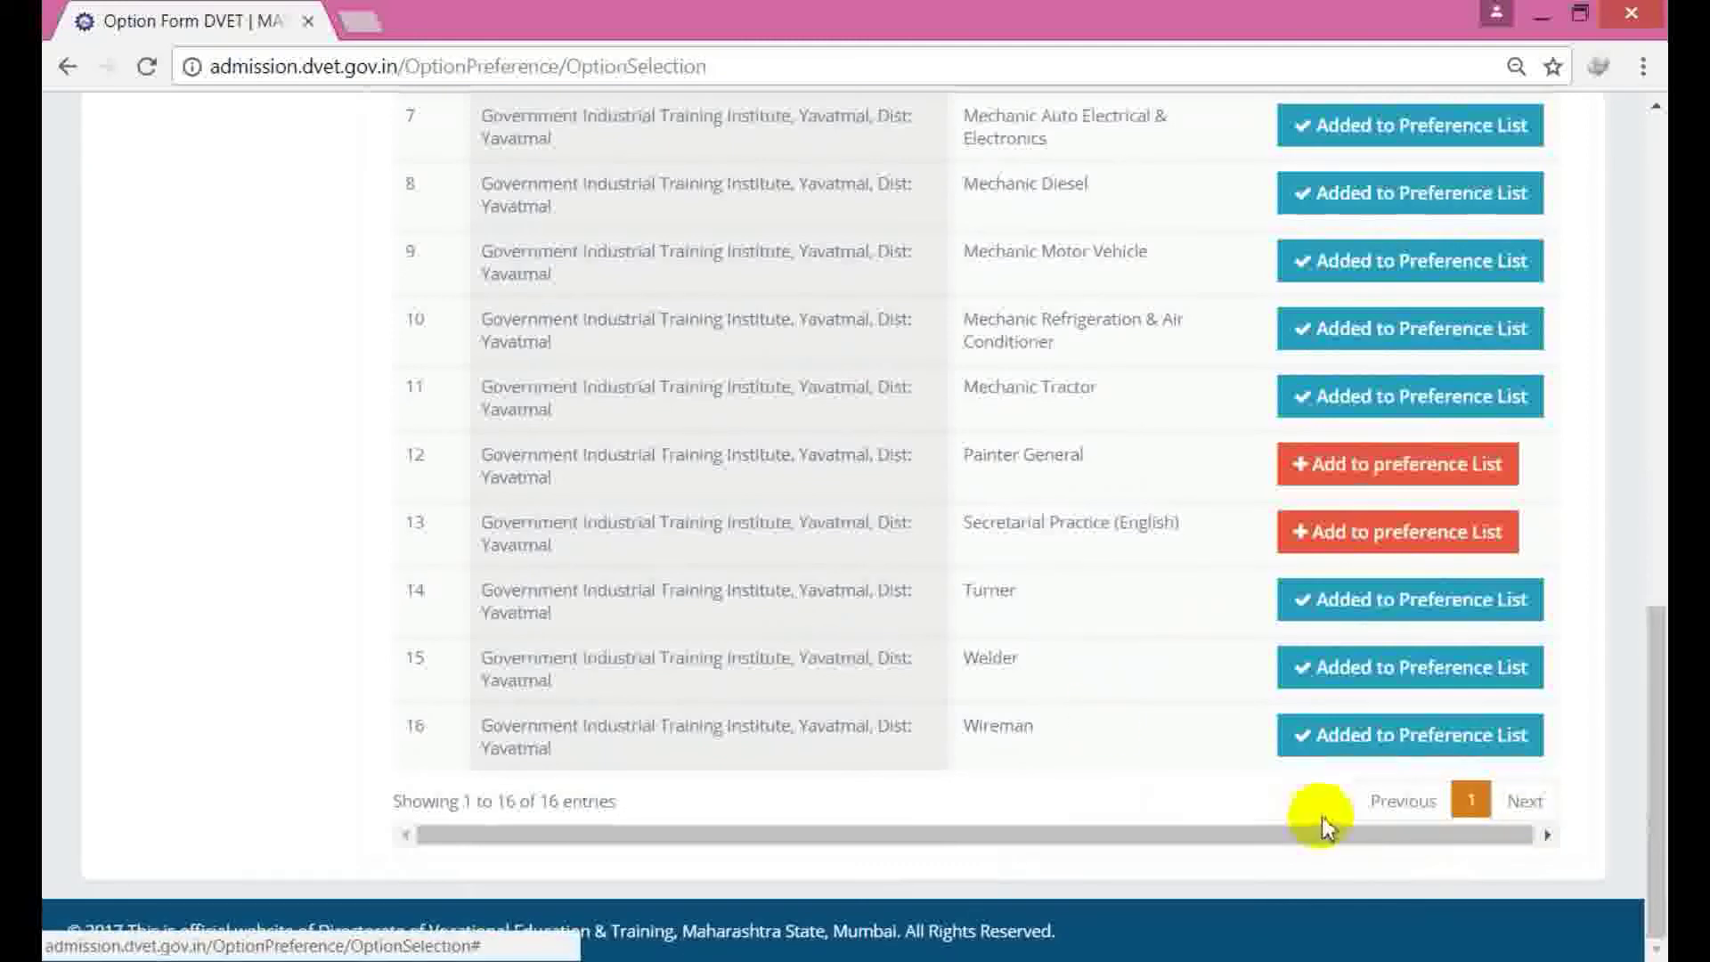
drag(1298, 832, 1504, 805)
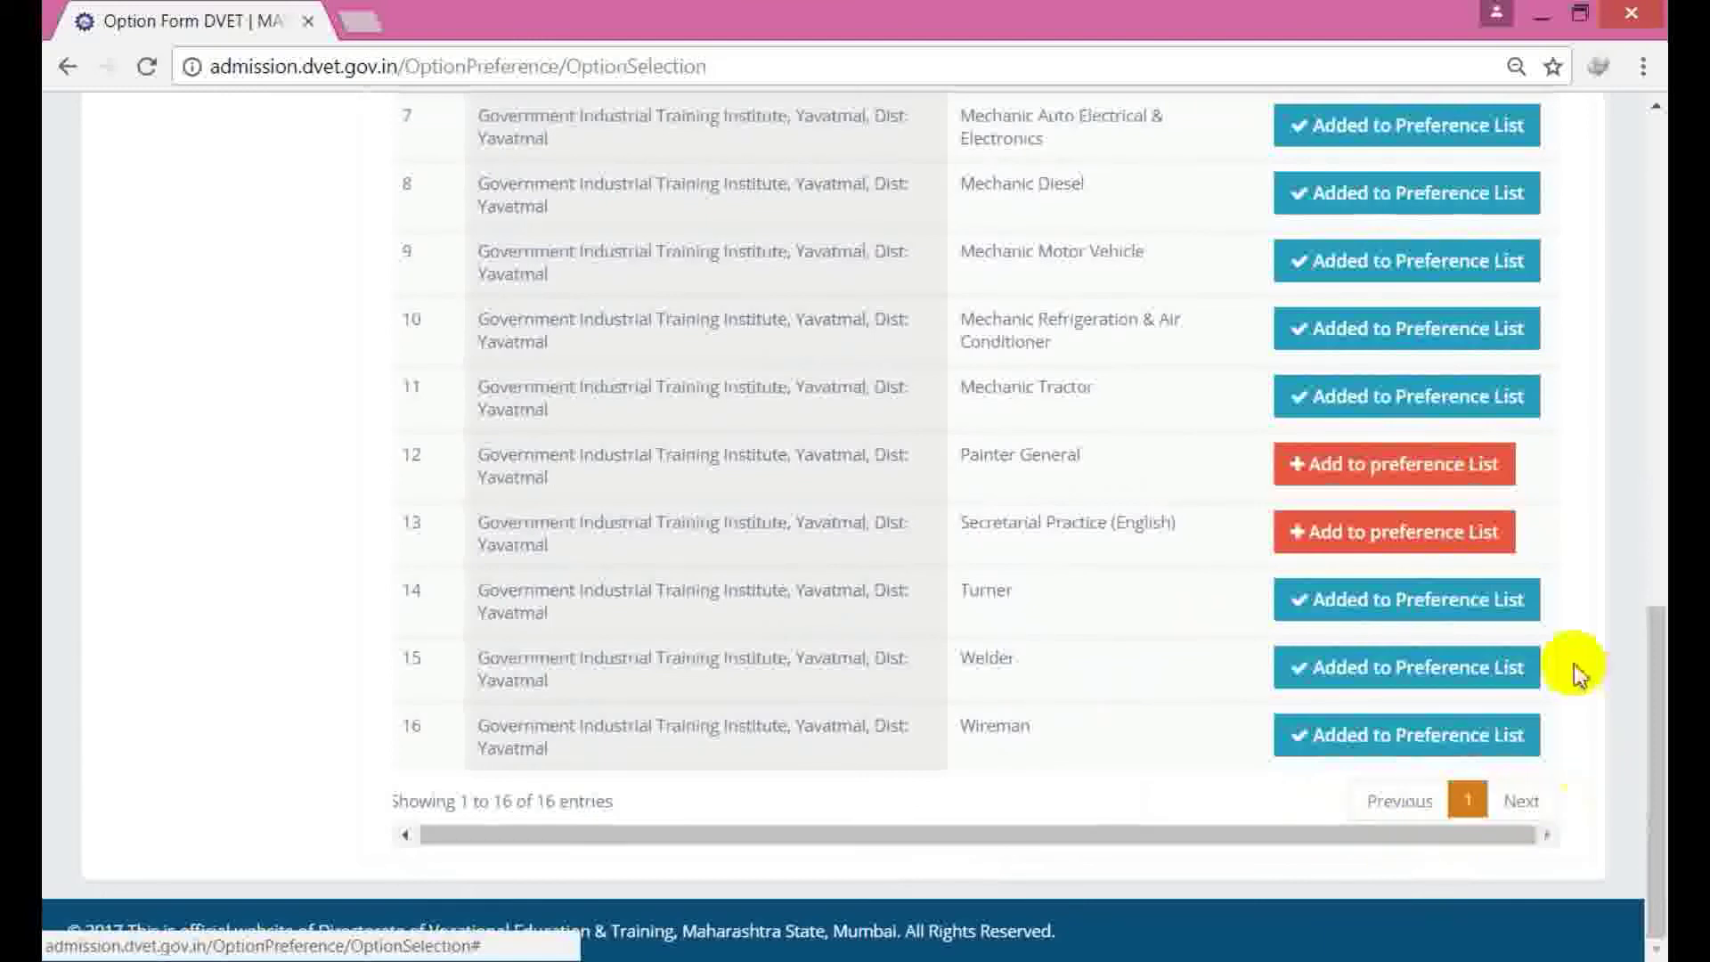
scroll(1573, 670, up, 14)
scroll(1574, 666, down, 14)
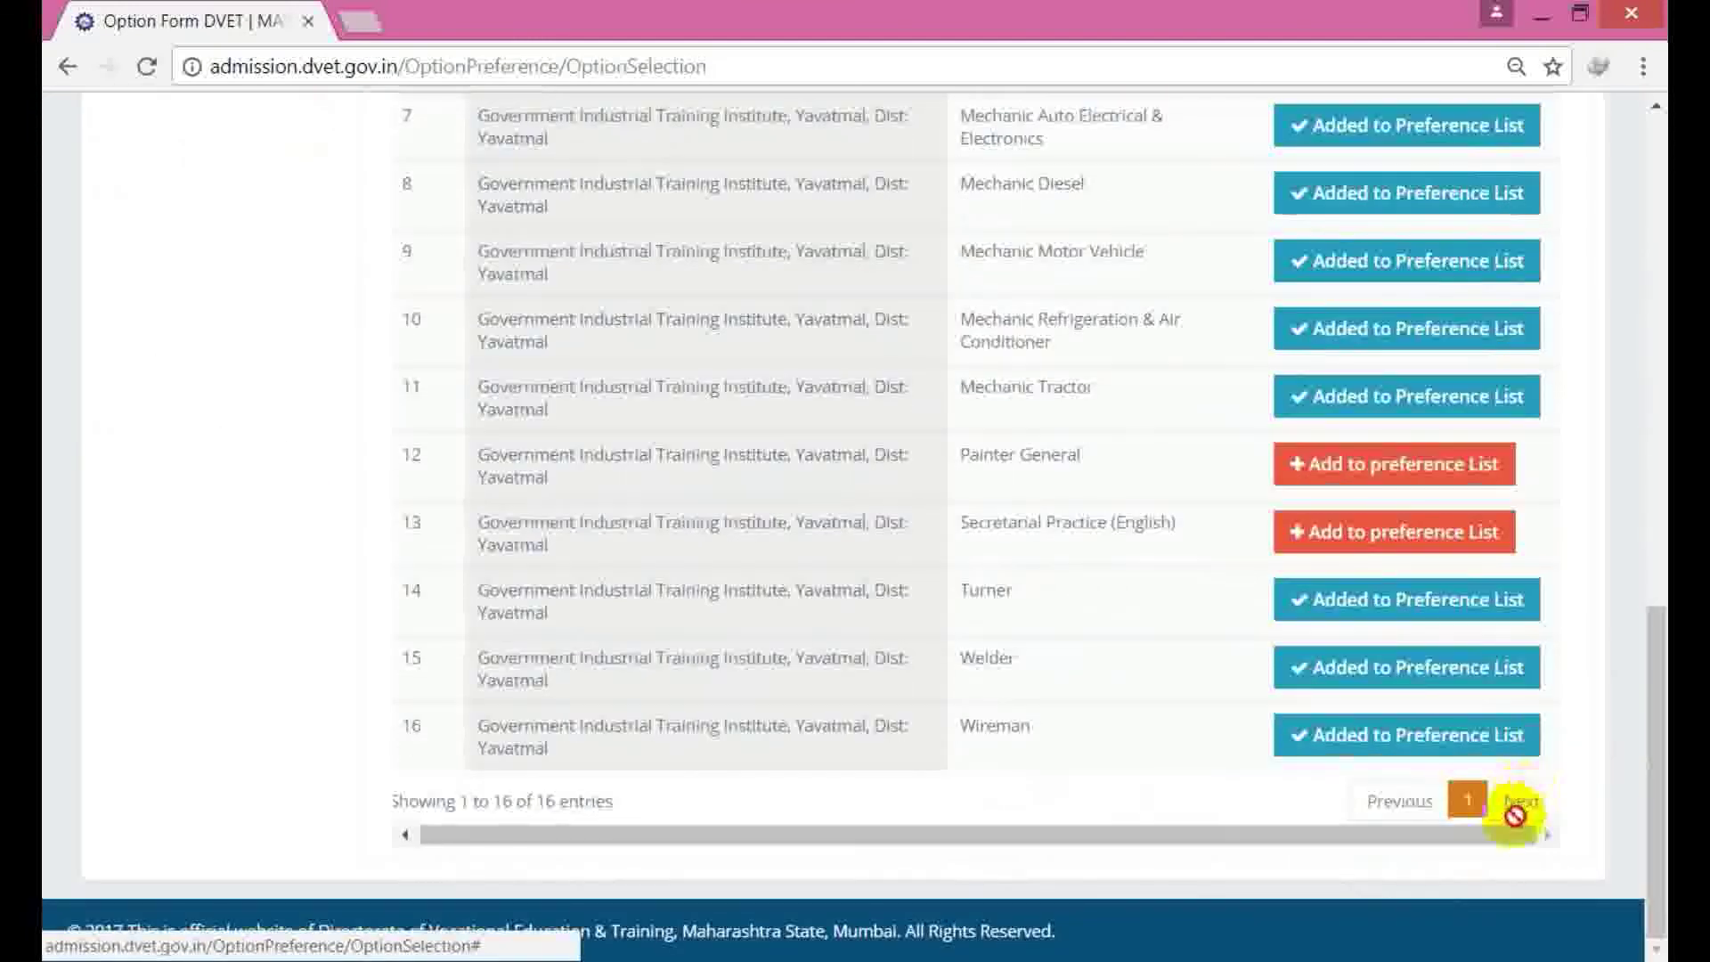
scroll(1508, 801, up, 10)
scroll(1503, 782, up, 3)
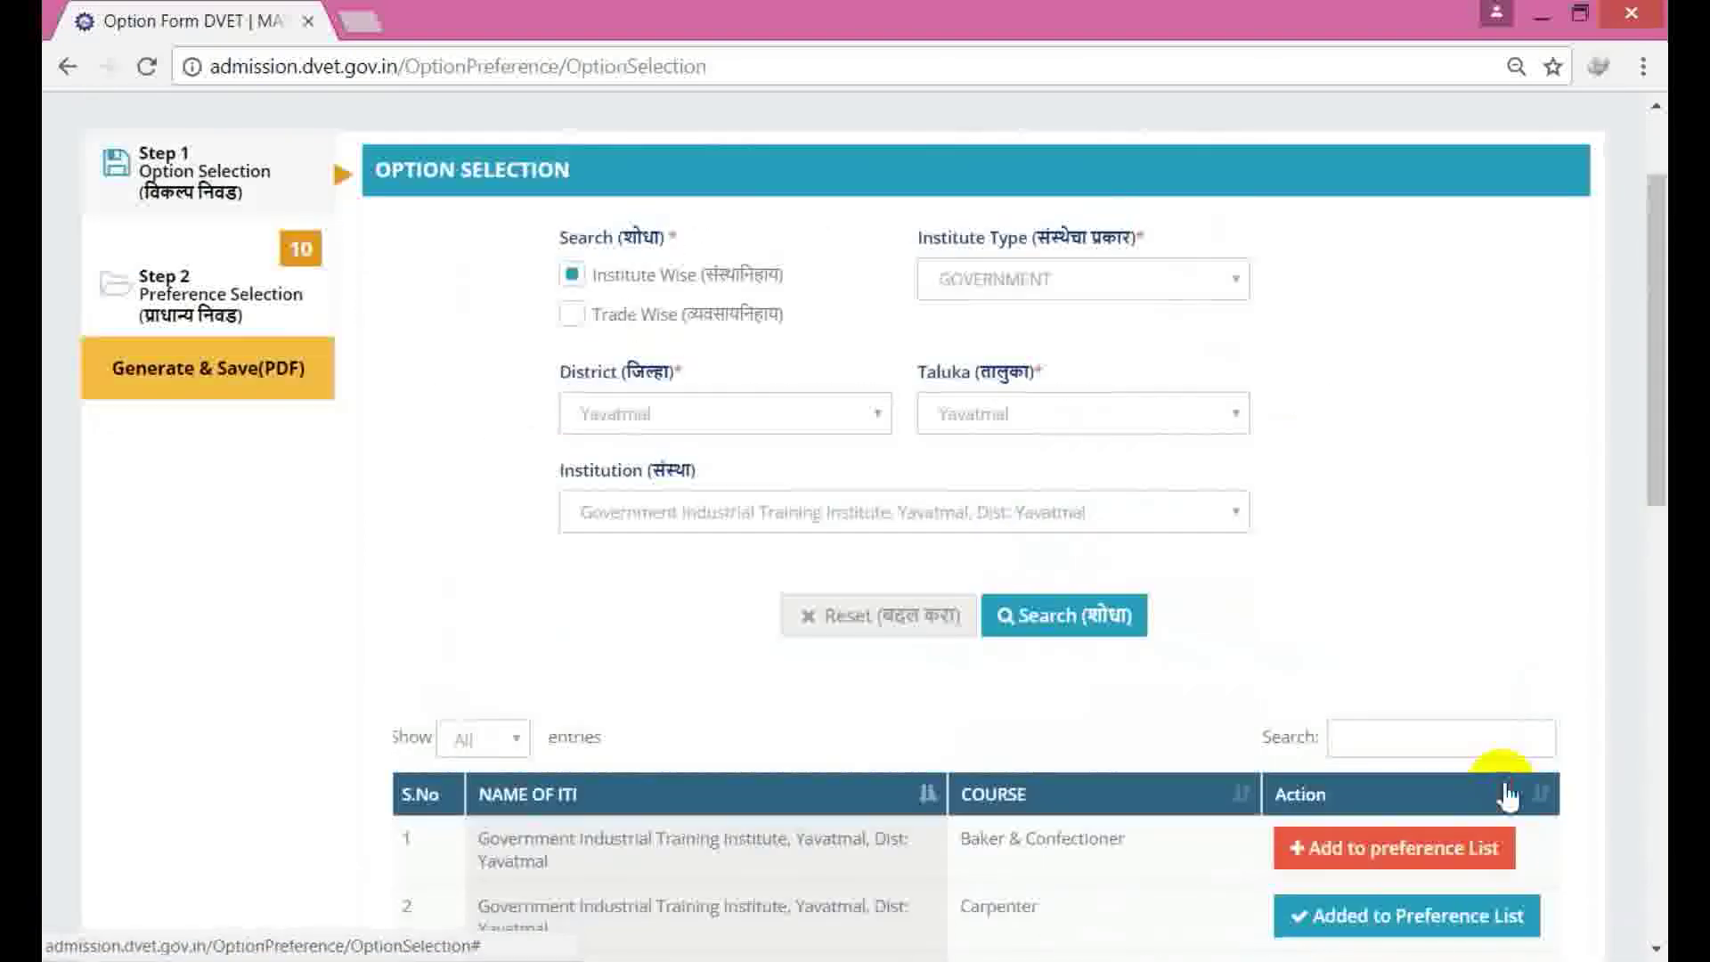
Keep all entries shown and review the ten prioritized trades, Mechanic Tractor through Mechanic Motor Vehicle
click(516, 740)
click(521, 748)
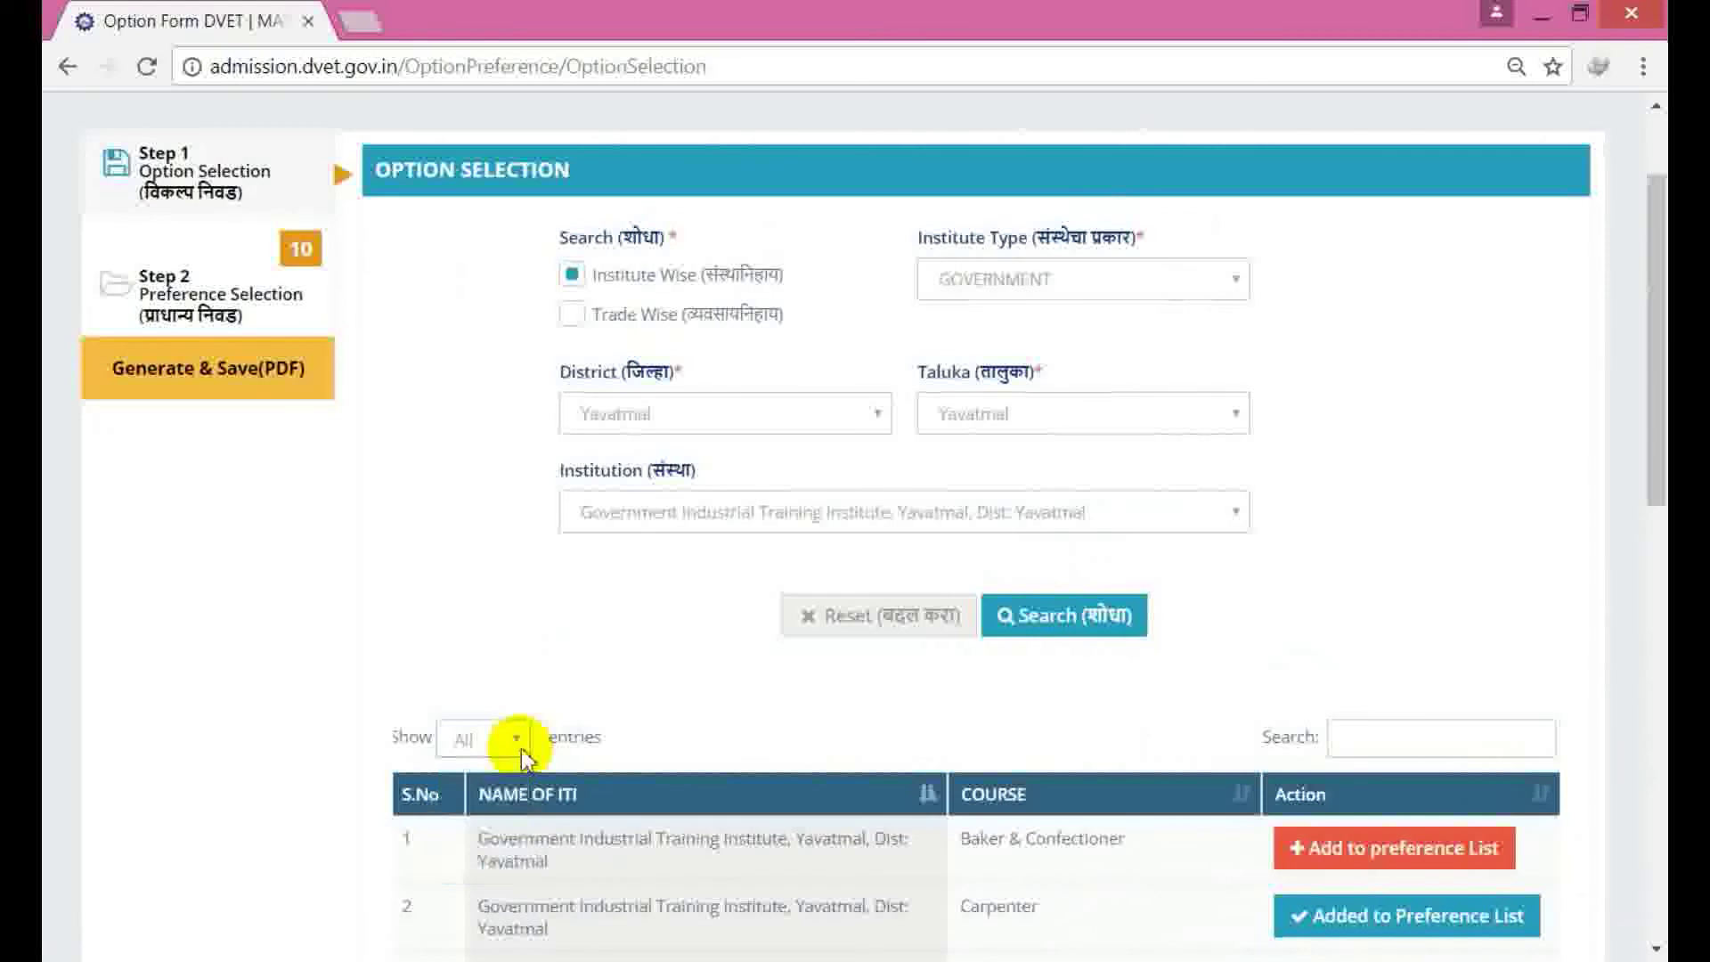
scroll(825, 734, down, 12)
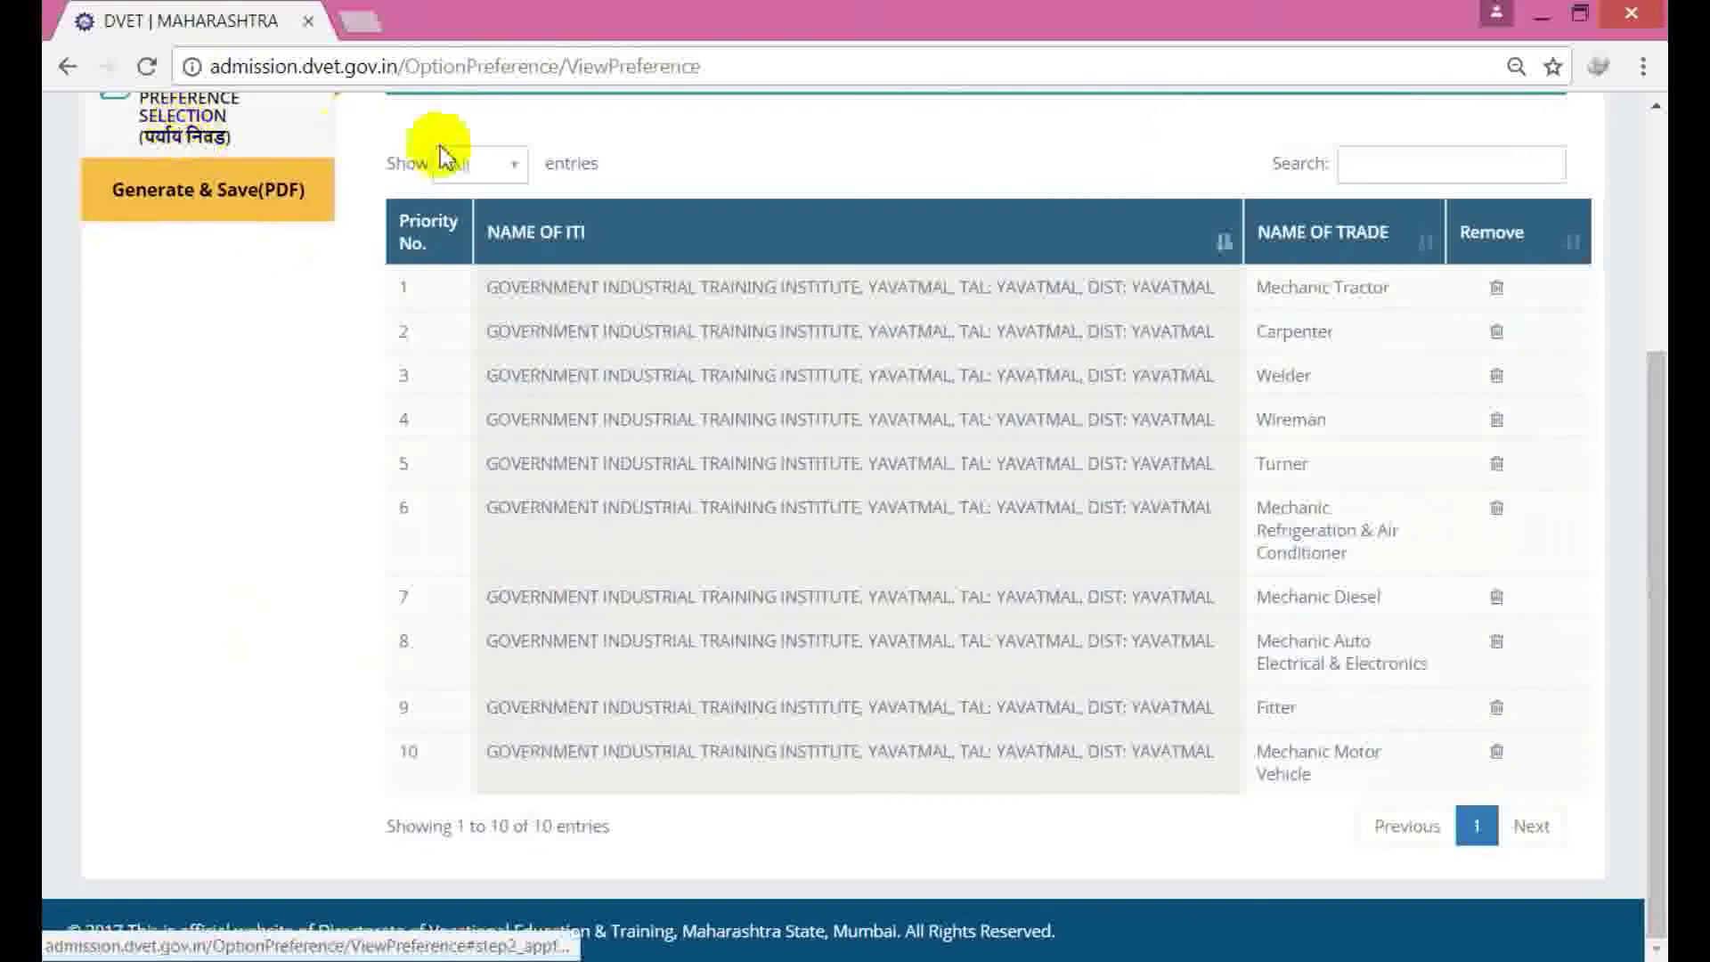
scroll(657, 267, up, 4)
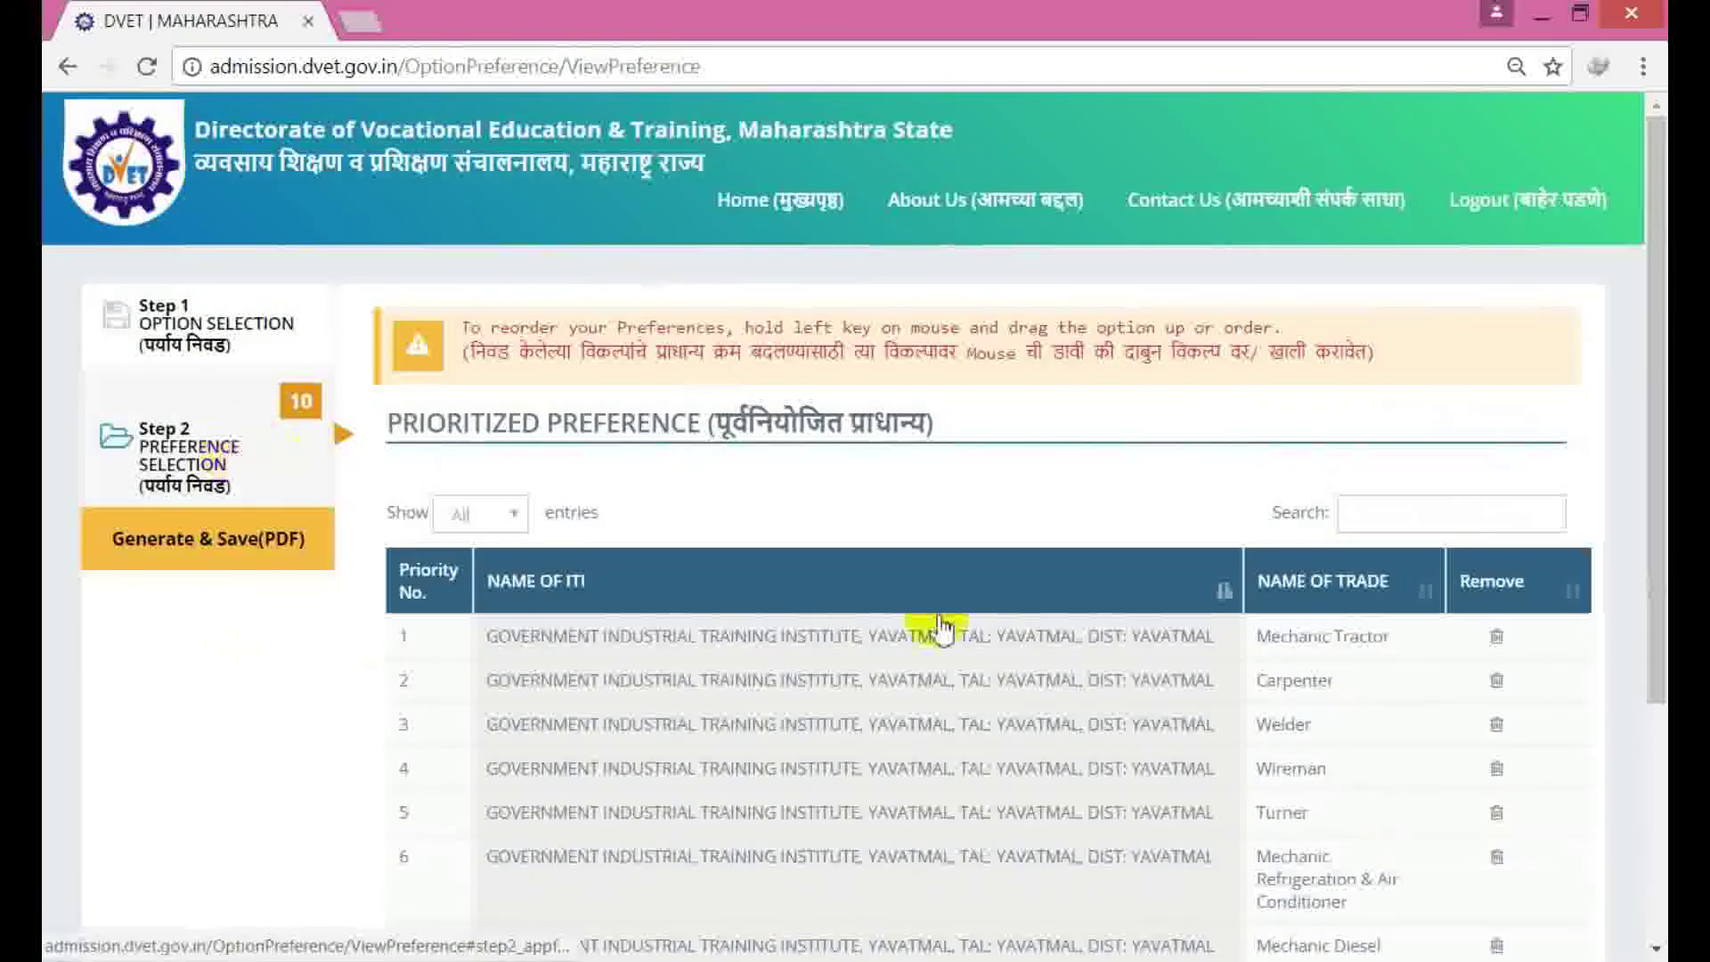
scroll(935, 624, down, 3)
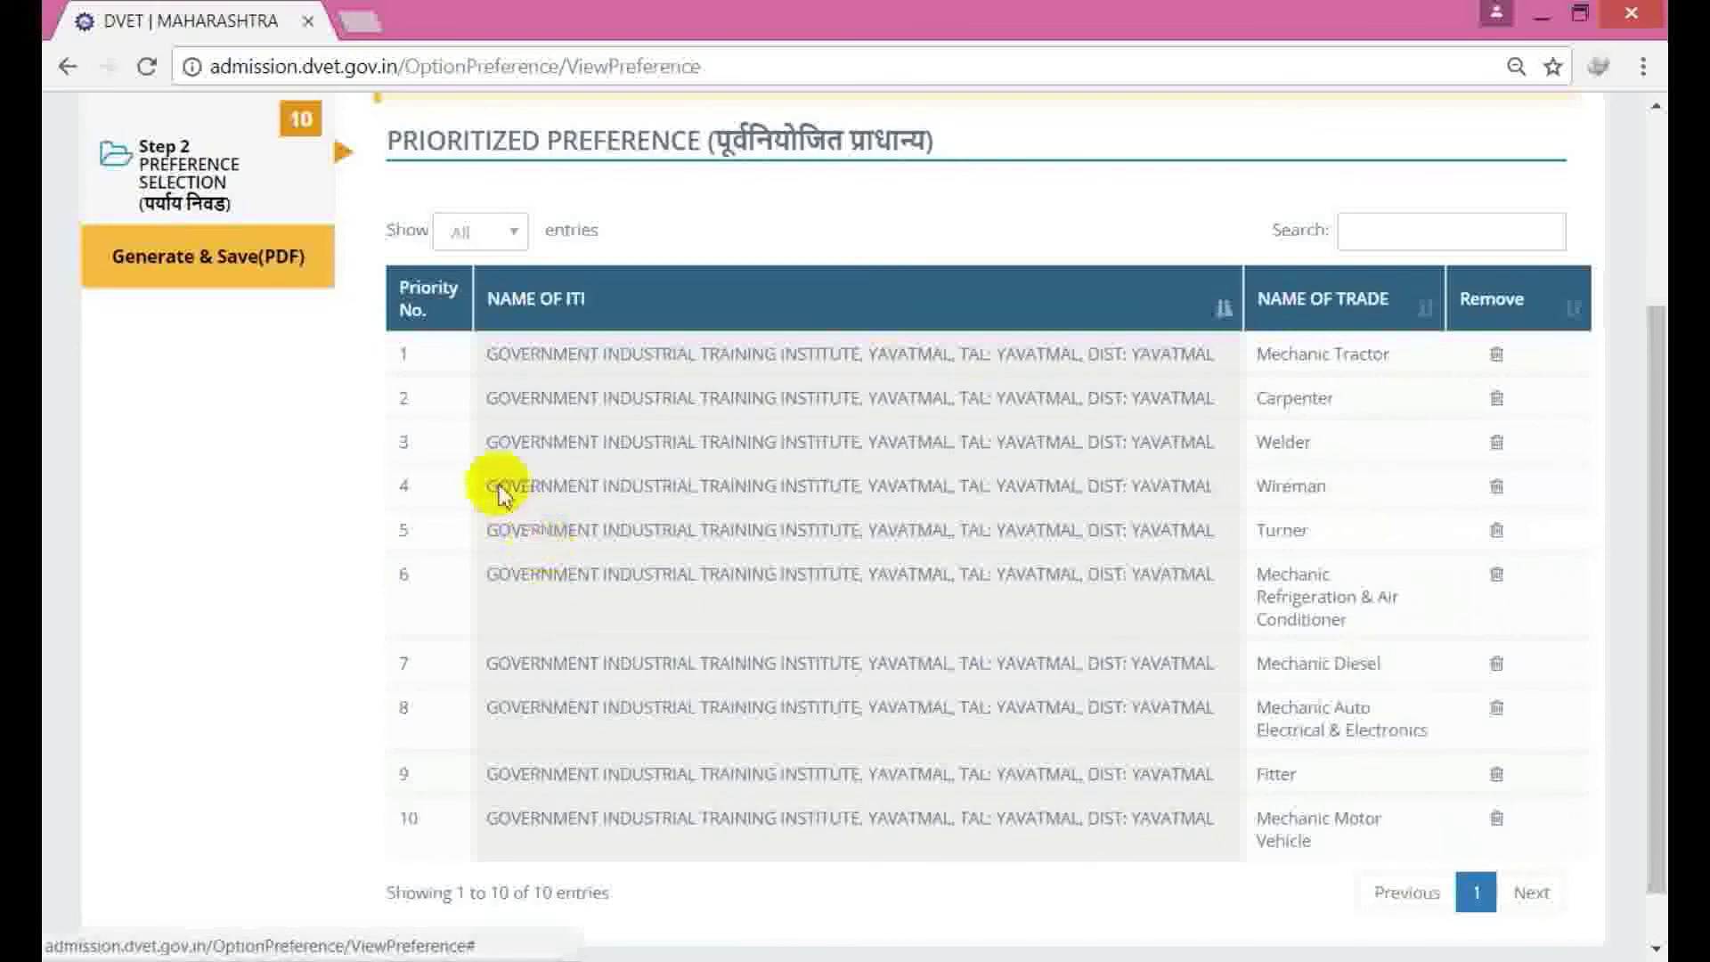
Generate the option form PDF, save it to the Desktop, and open the downloaded file
click(200, 271)
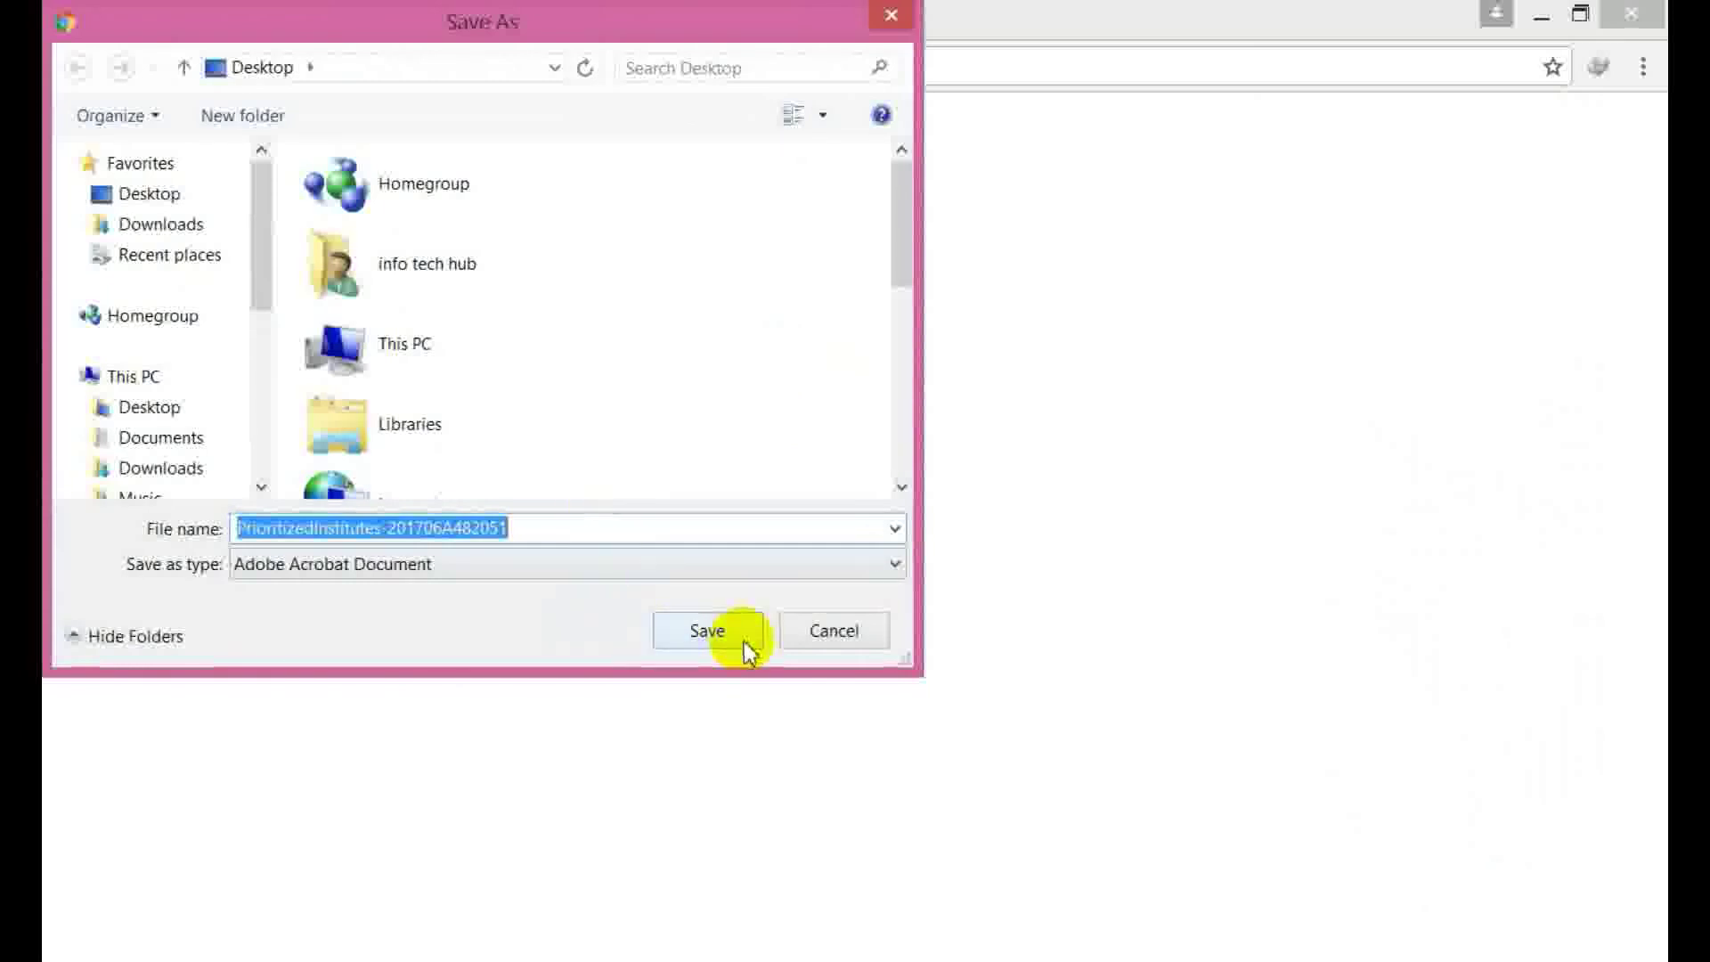
click(736, 639)
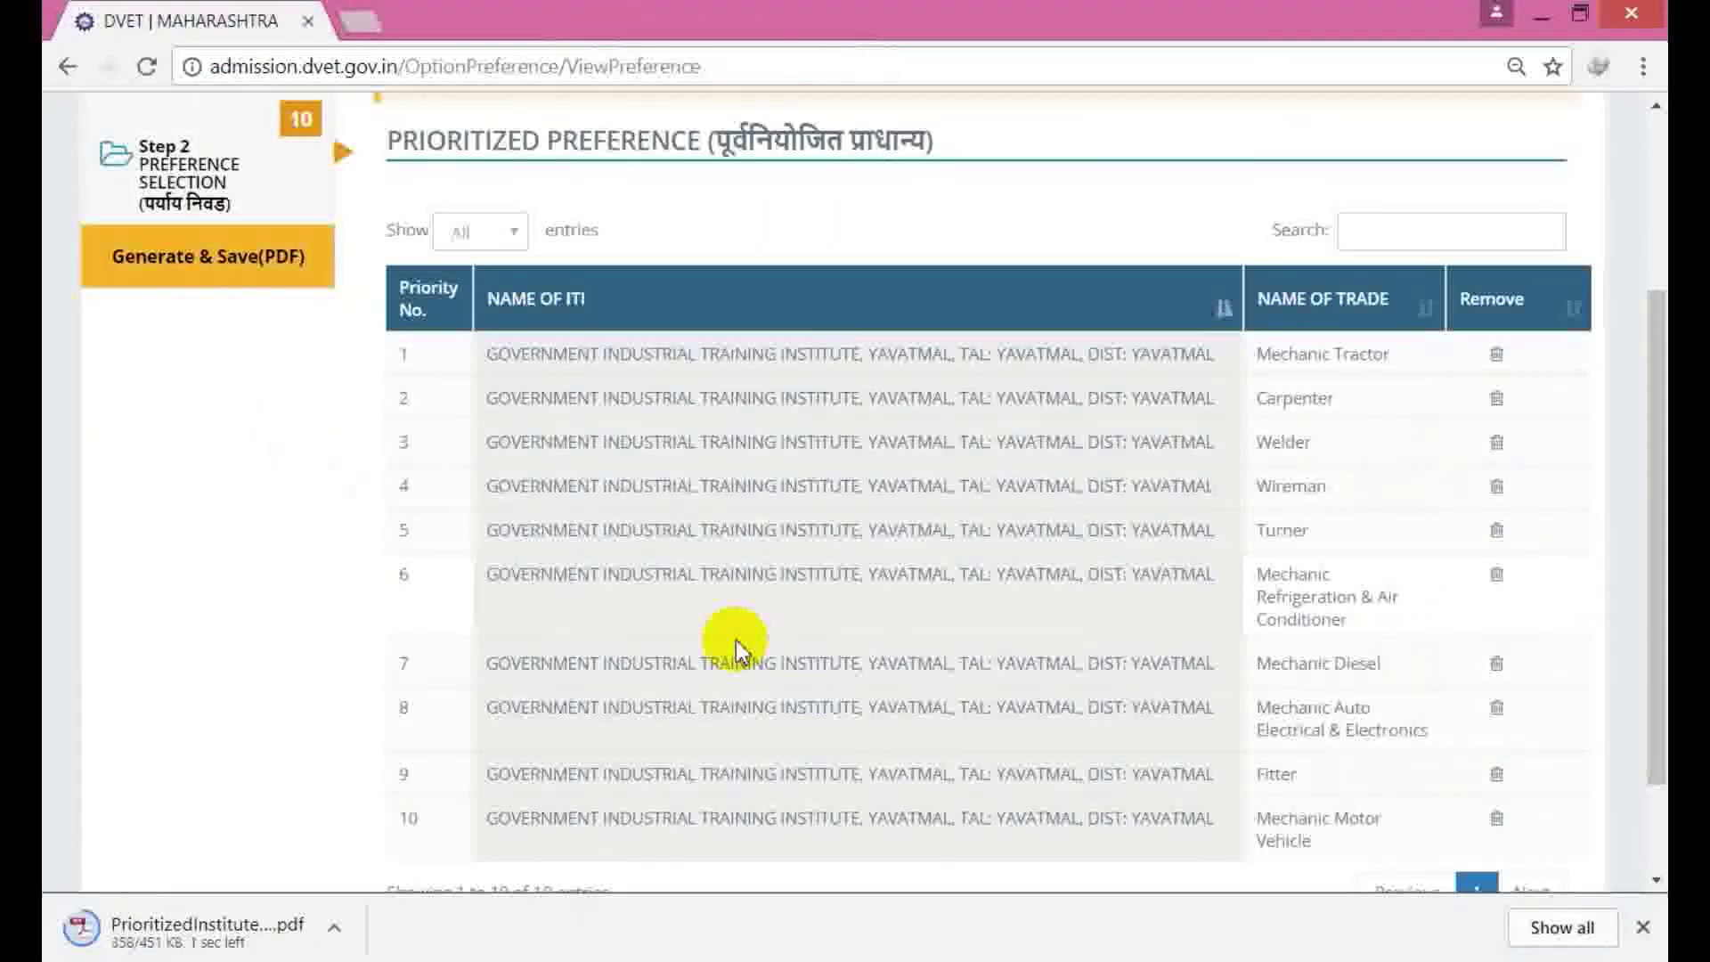
click(159, 914)
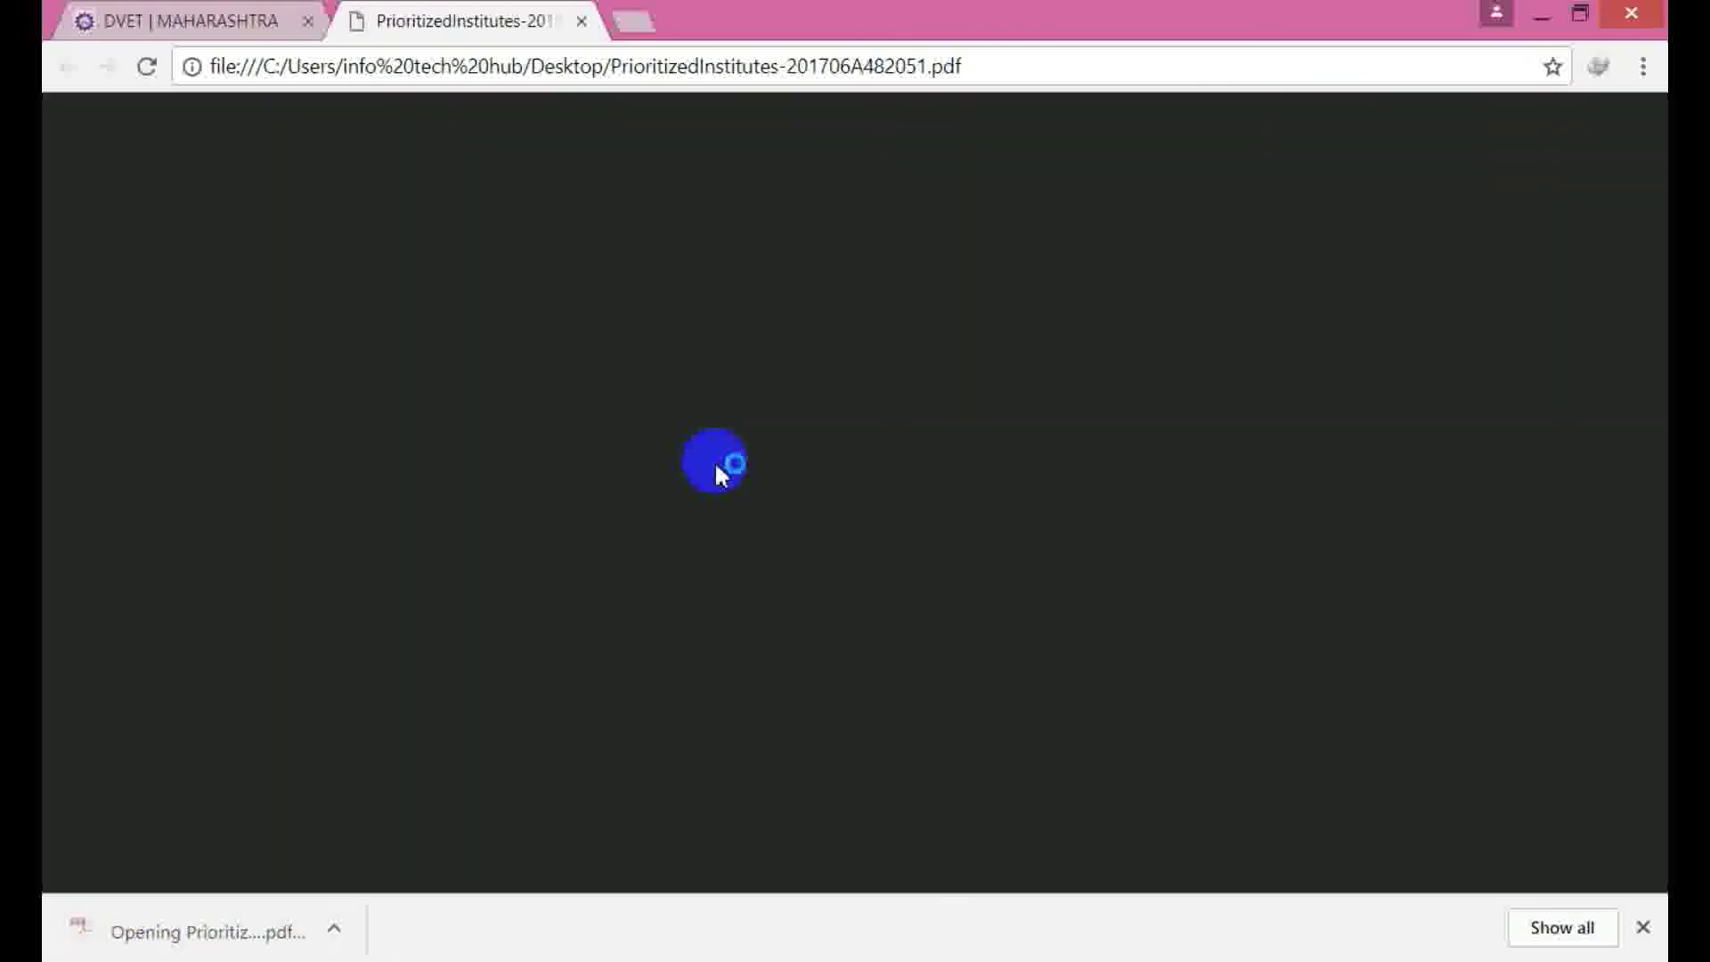
Review the option form PDF, dismiss the stray Open dialog, and bring up Print preview for HP LaserJet M1005
scroll(718, 470, down, 2)
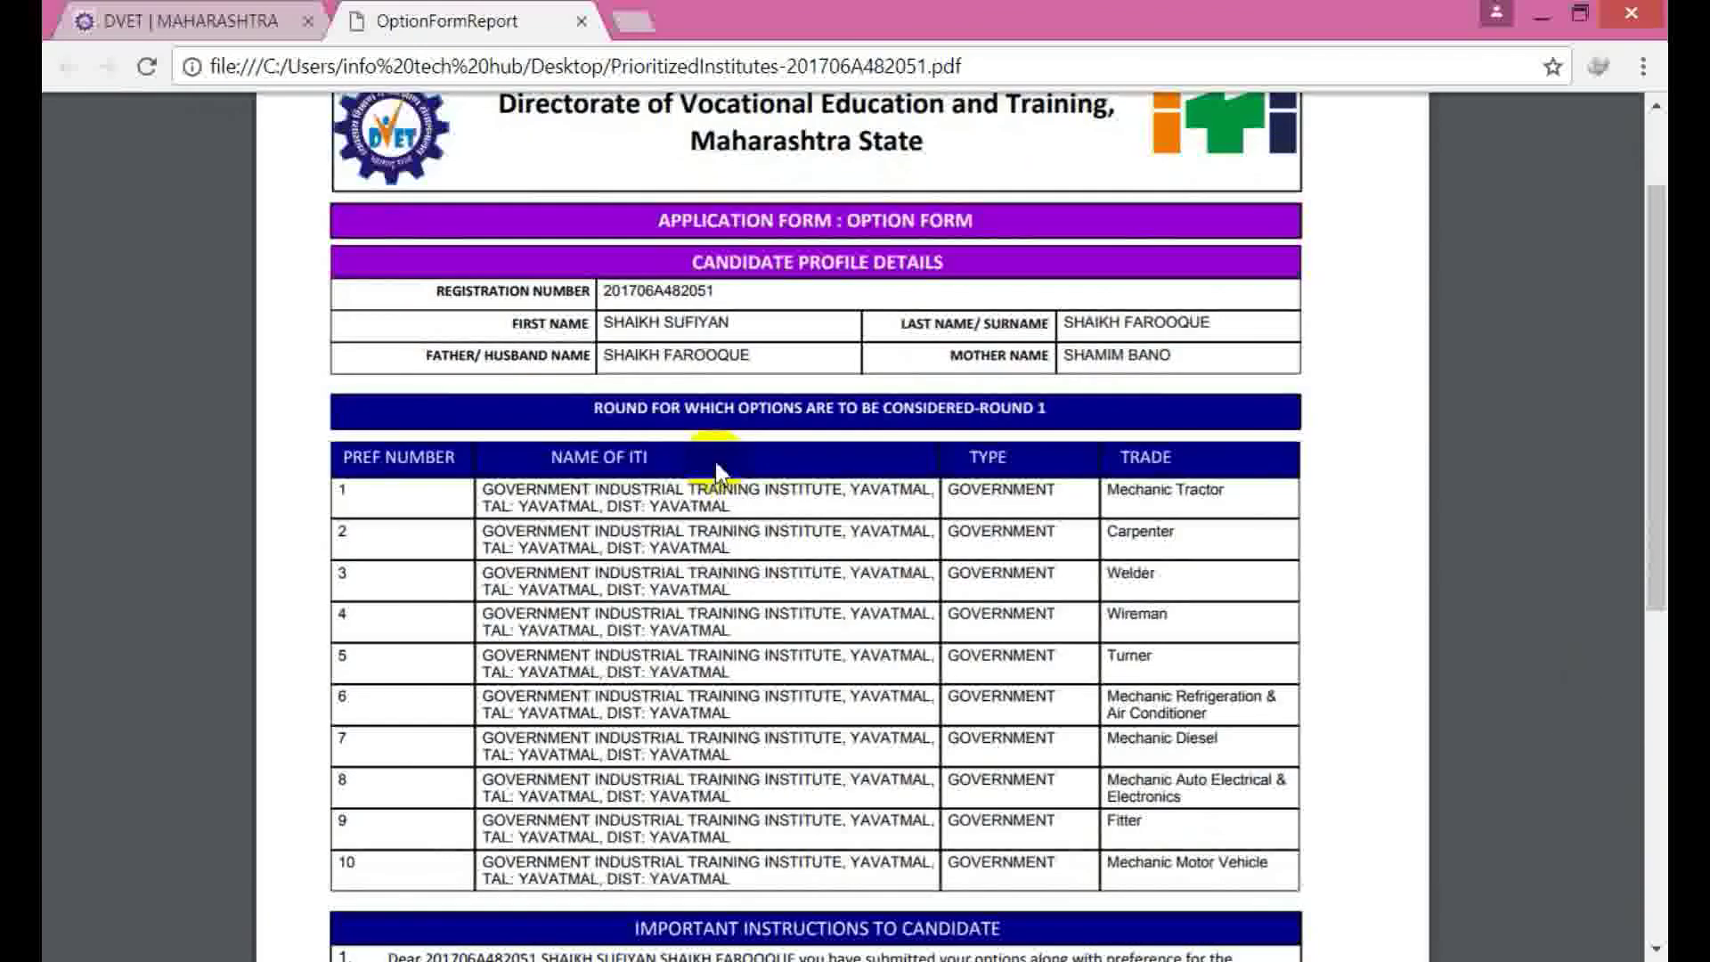
scroll(717, 470, down, 7)
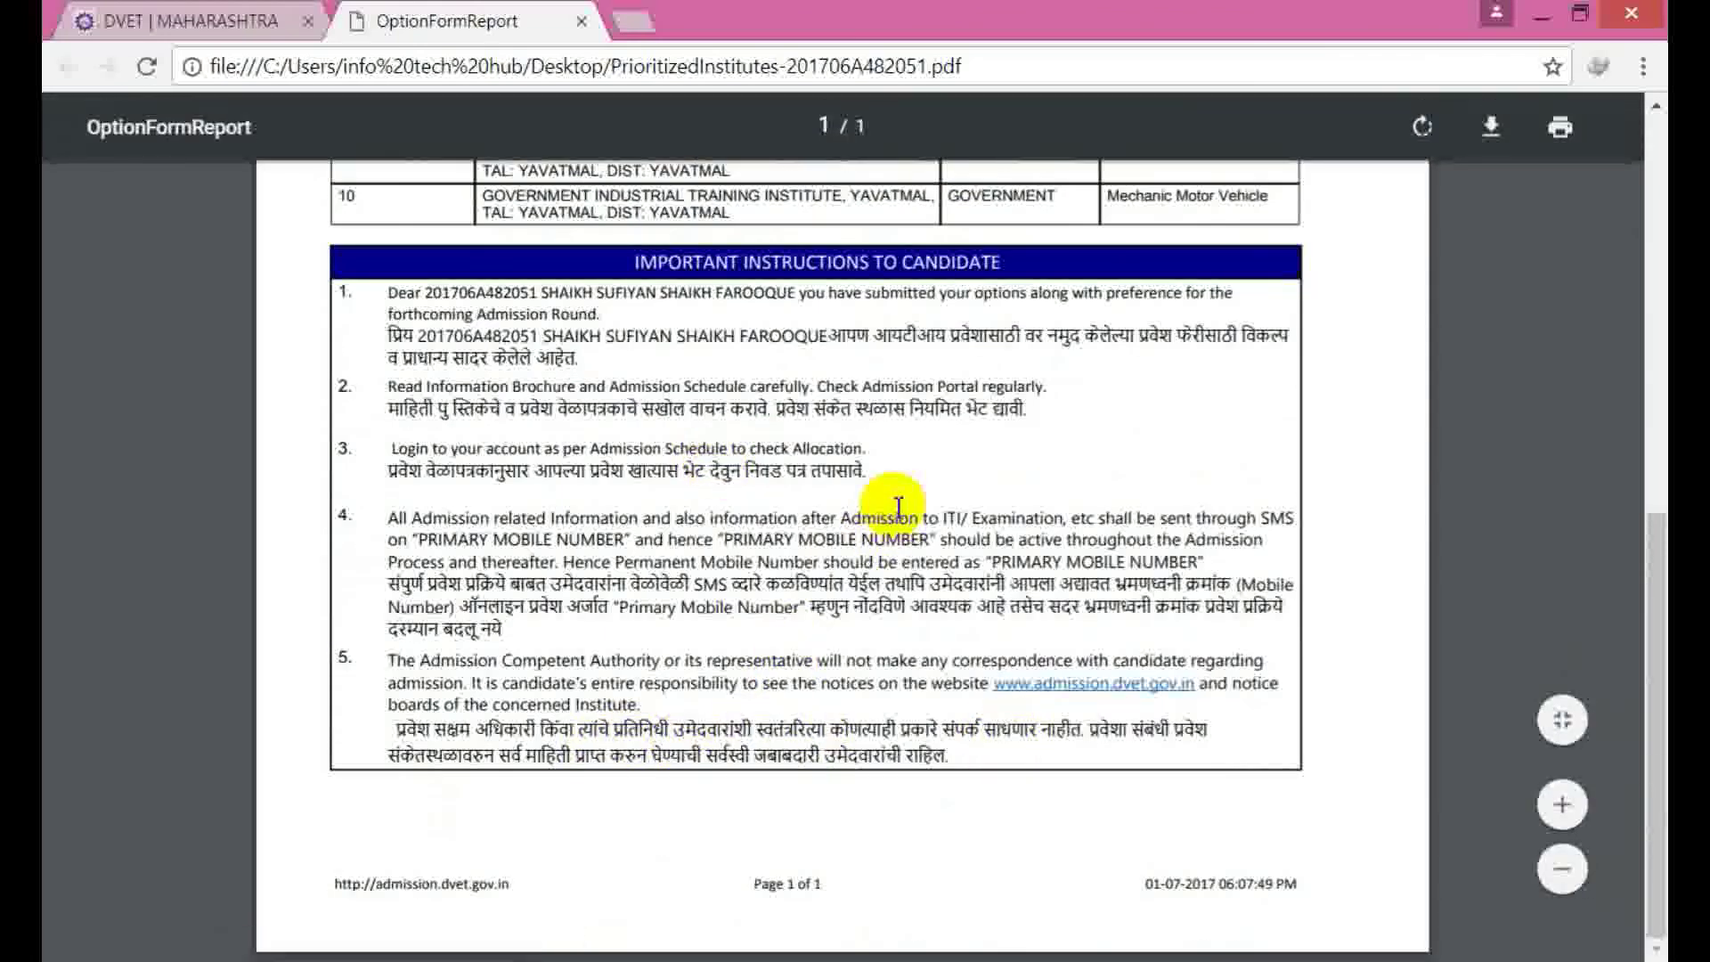
scroll(897, 507, up, 6)
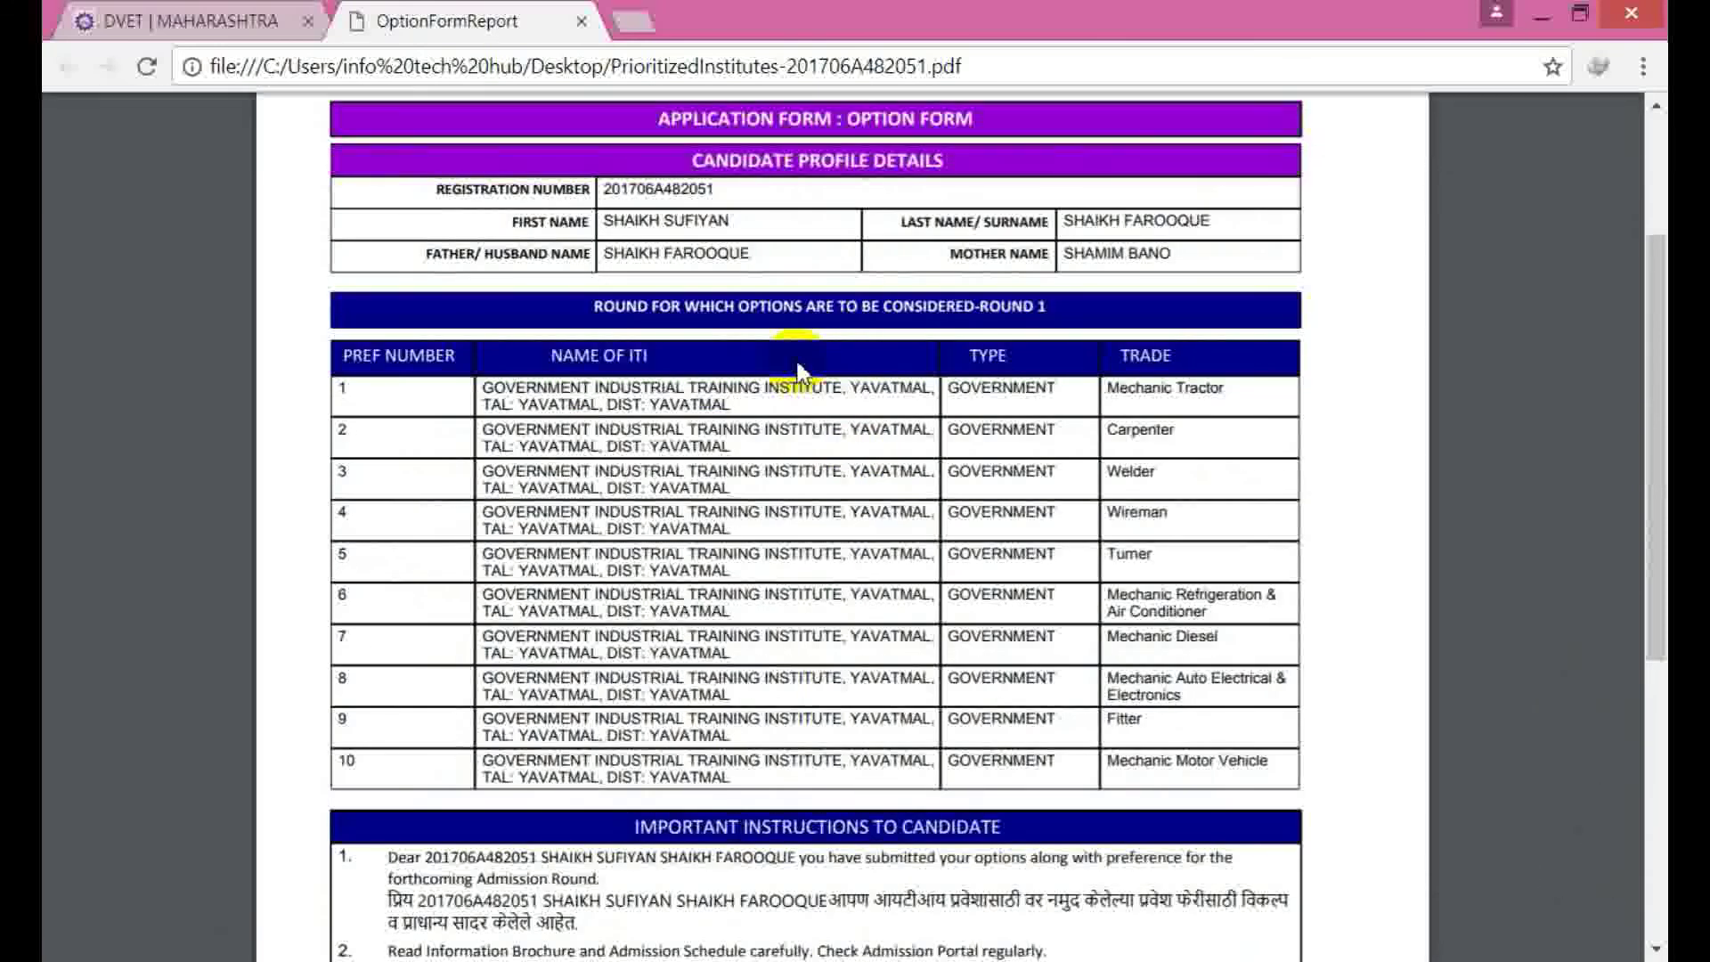
scroll(492, 855, down, 2)
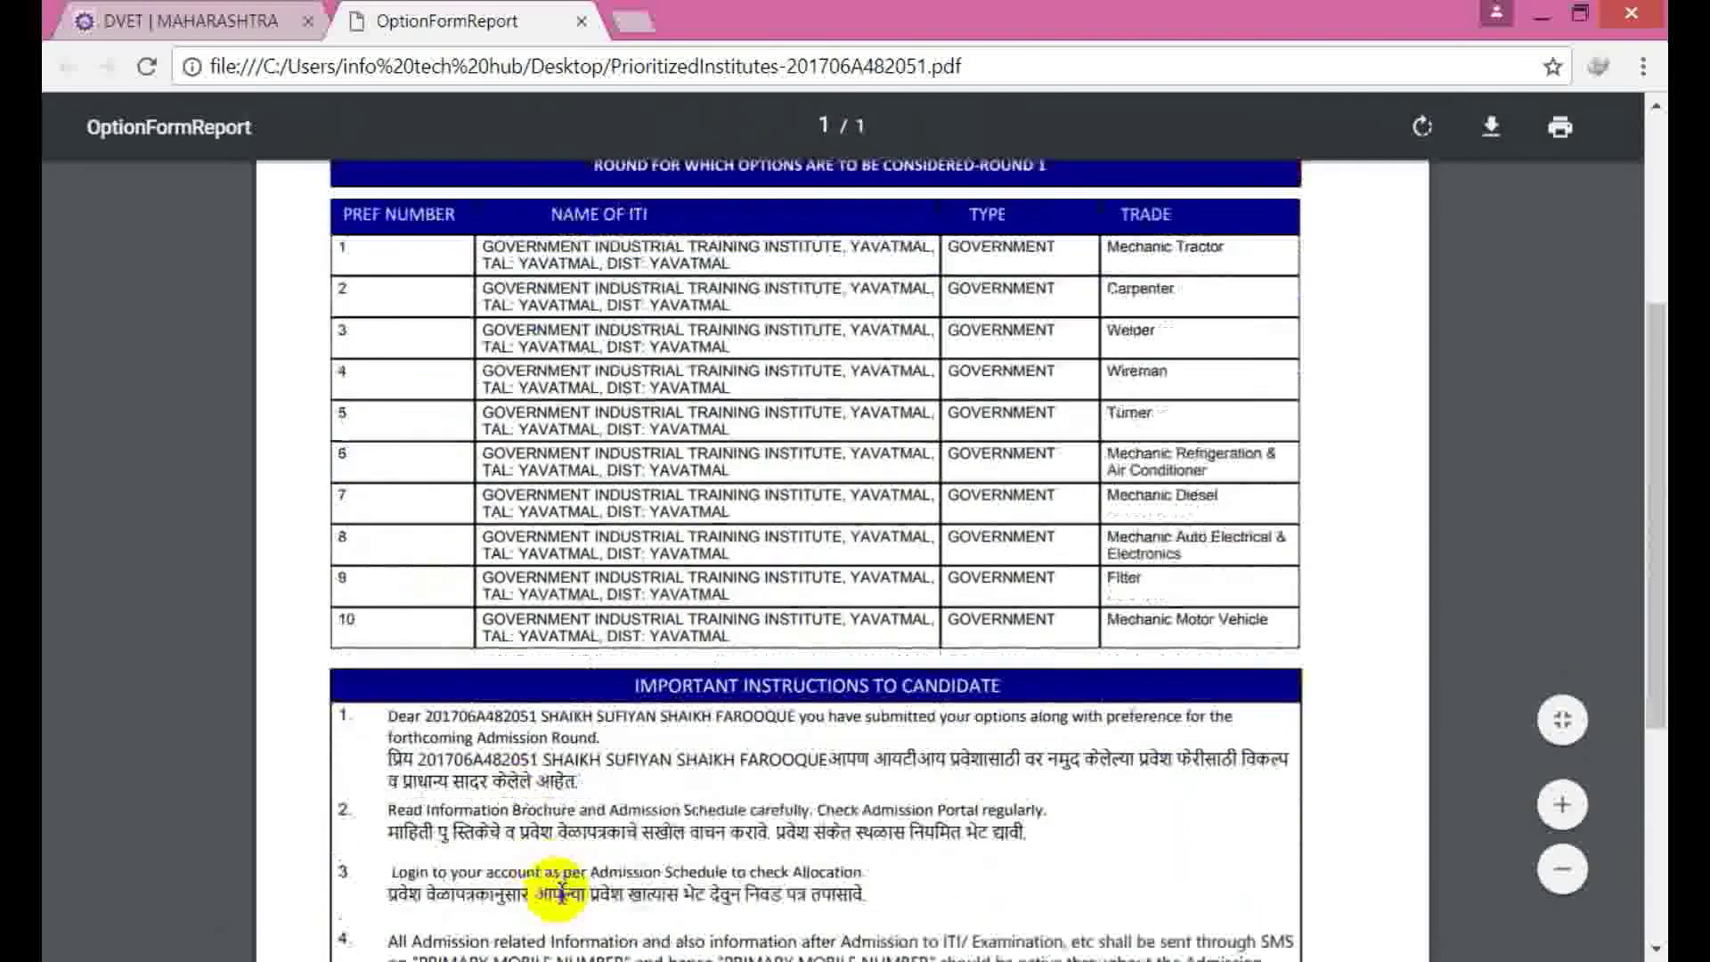
scroll(495, 858, down, 5)
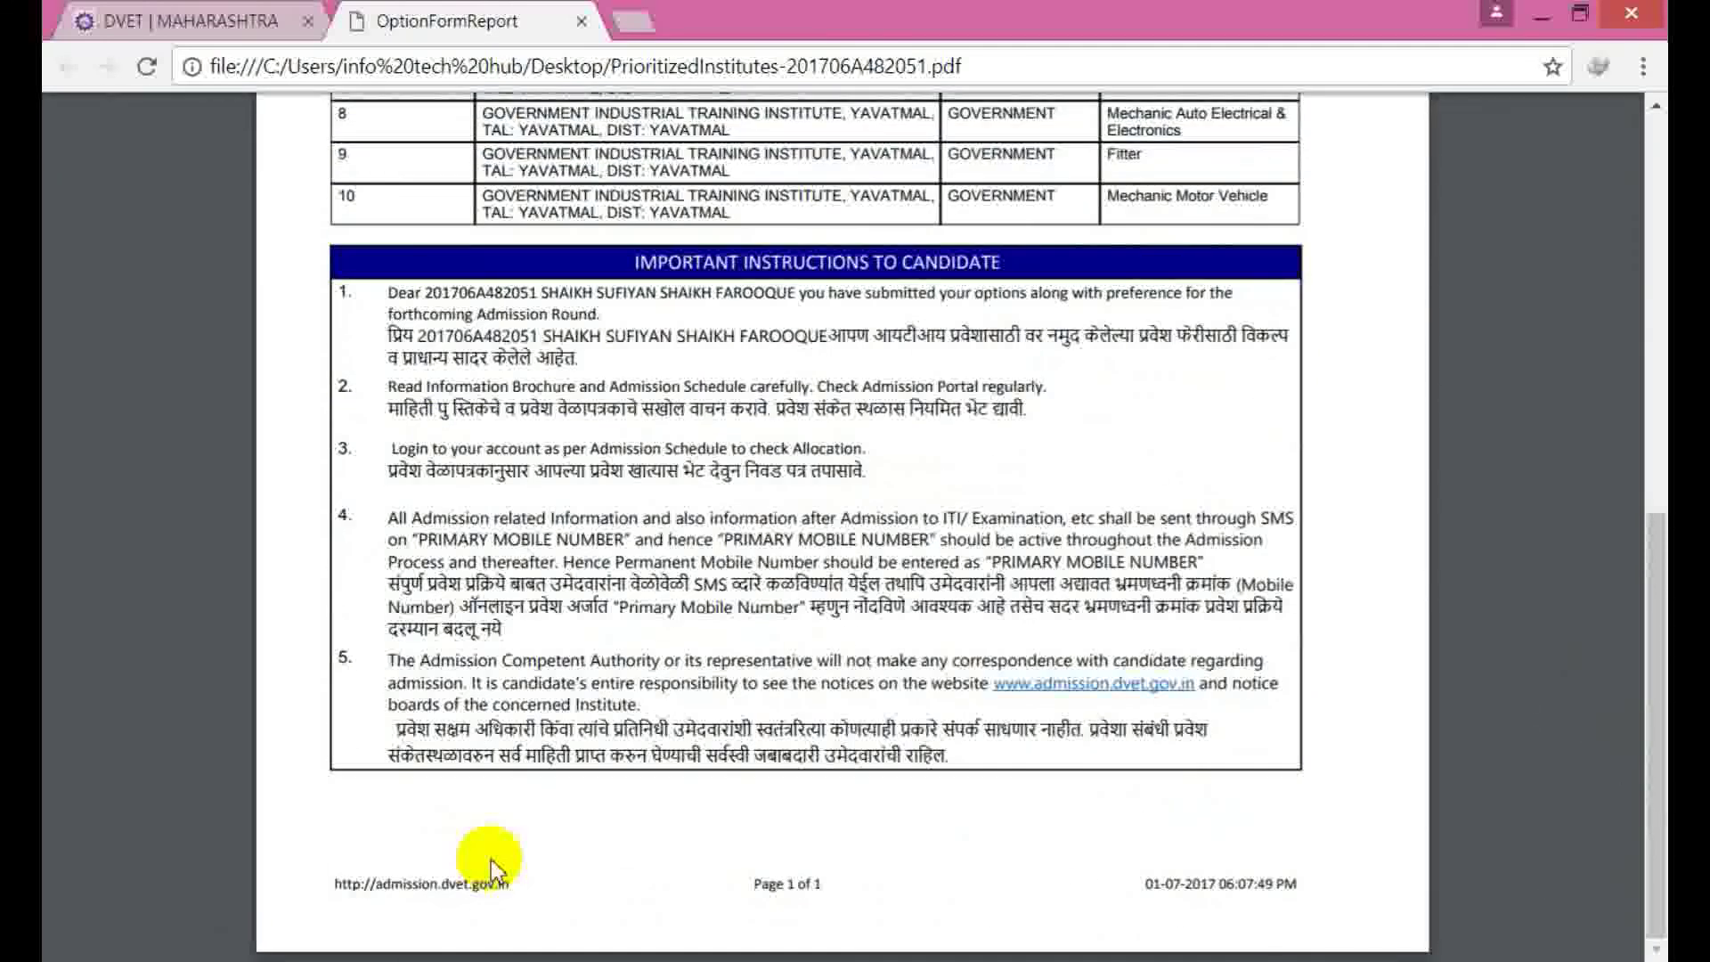
key(ctrl+o)
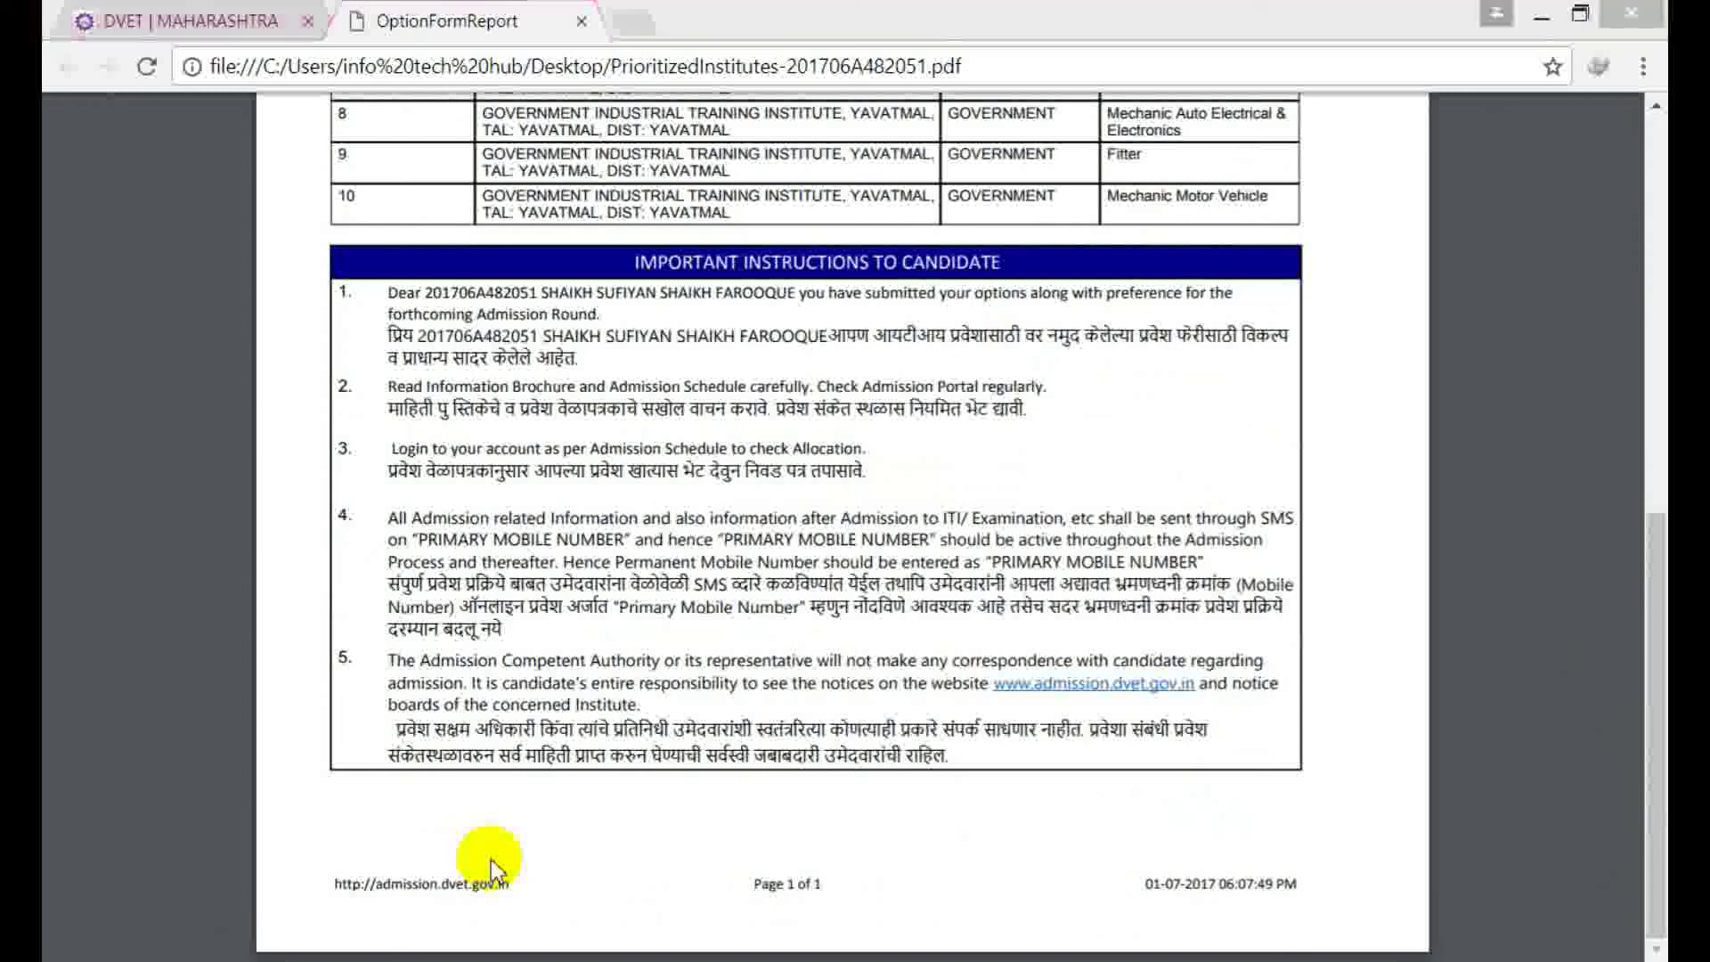
click(834, 631)
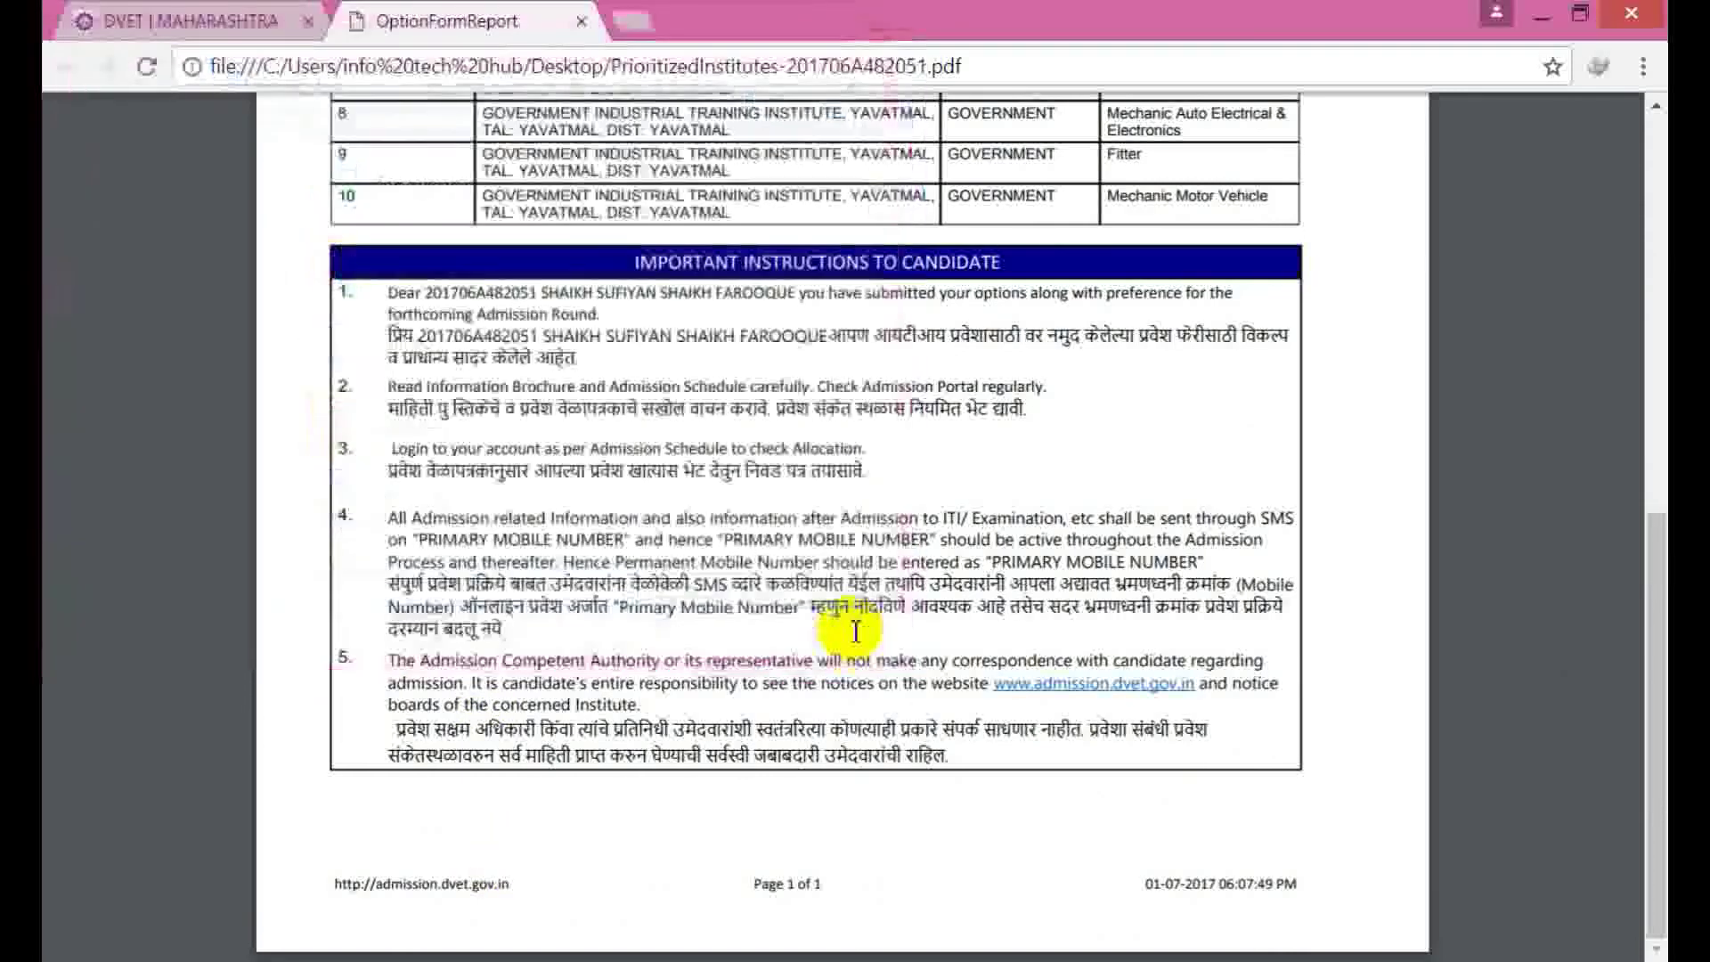
key(ctrl+p)
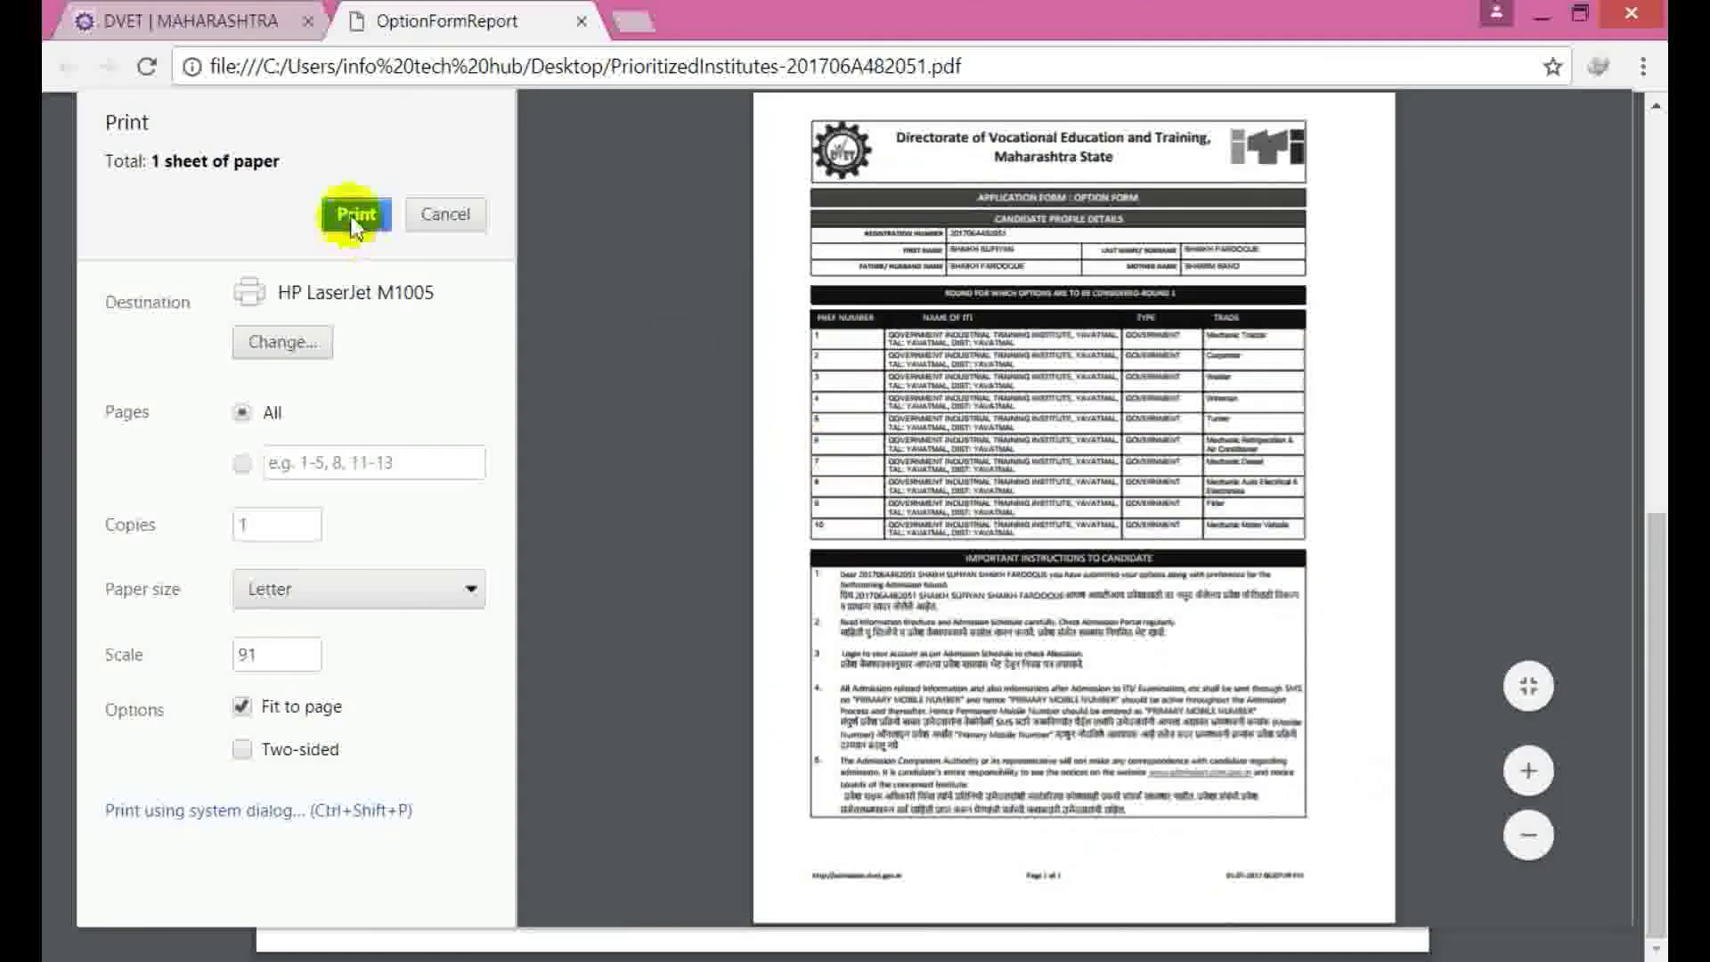
Print the one-page option form on the HP LaserJet M1005, then return to the PDF's top
click(356, 214)
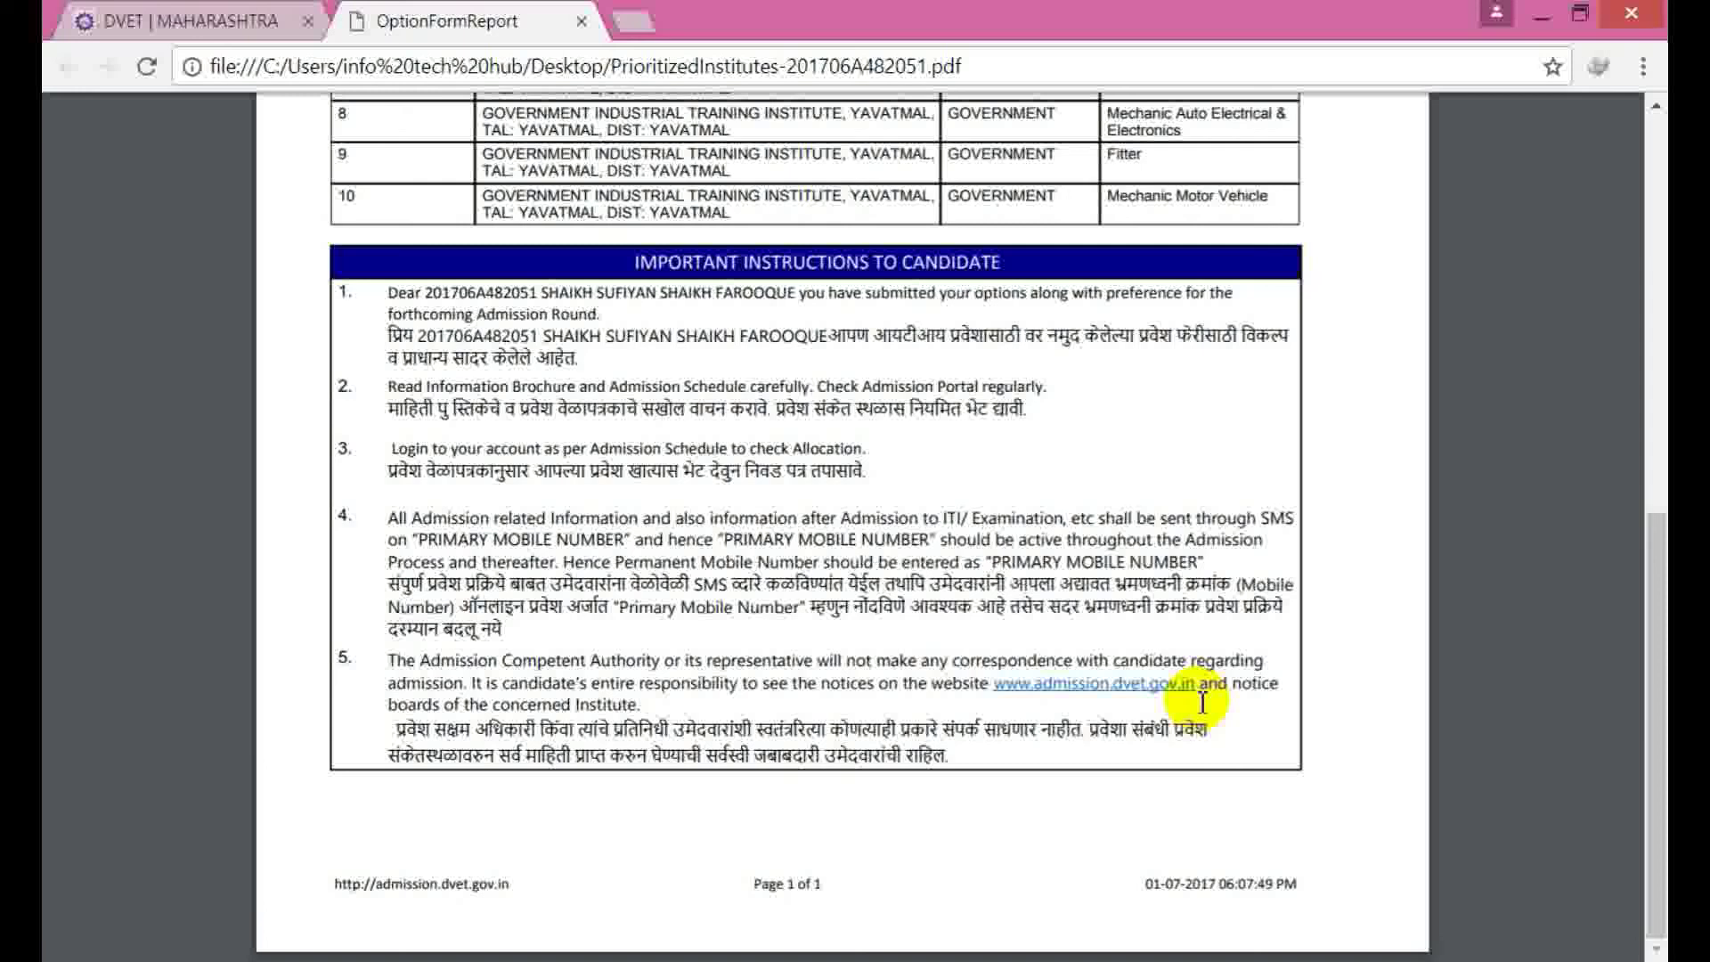
scroll(1237, 757, up, 9)
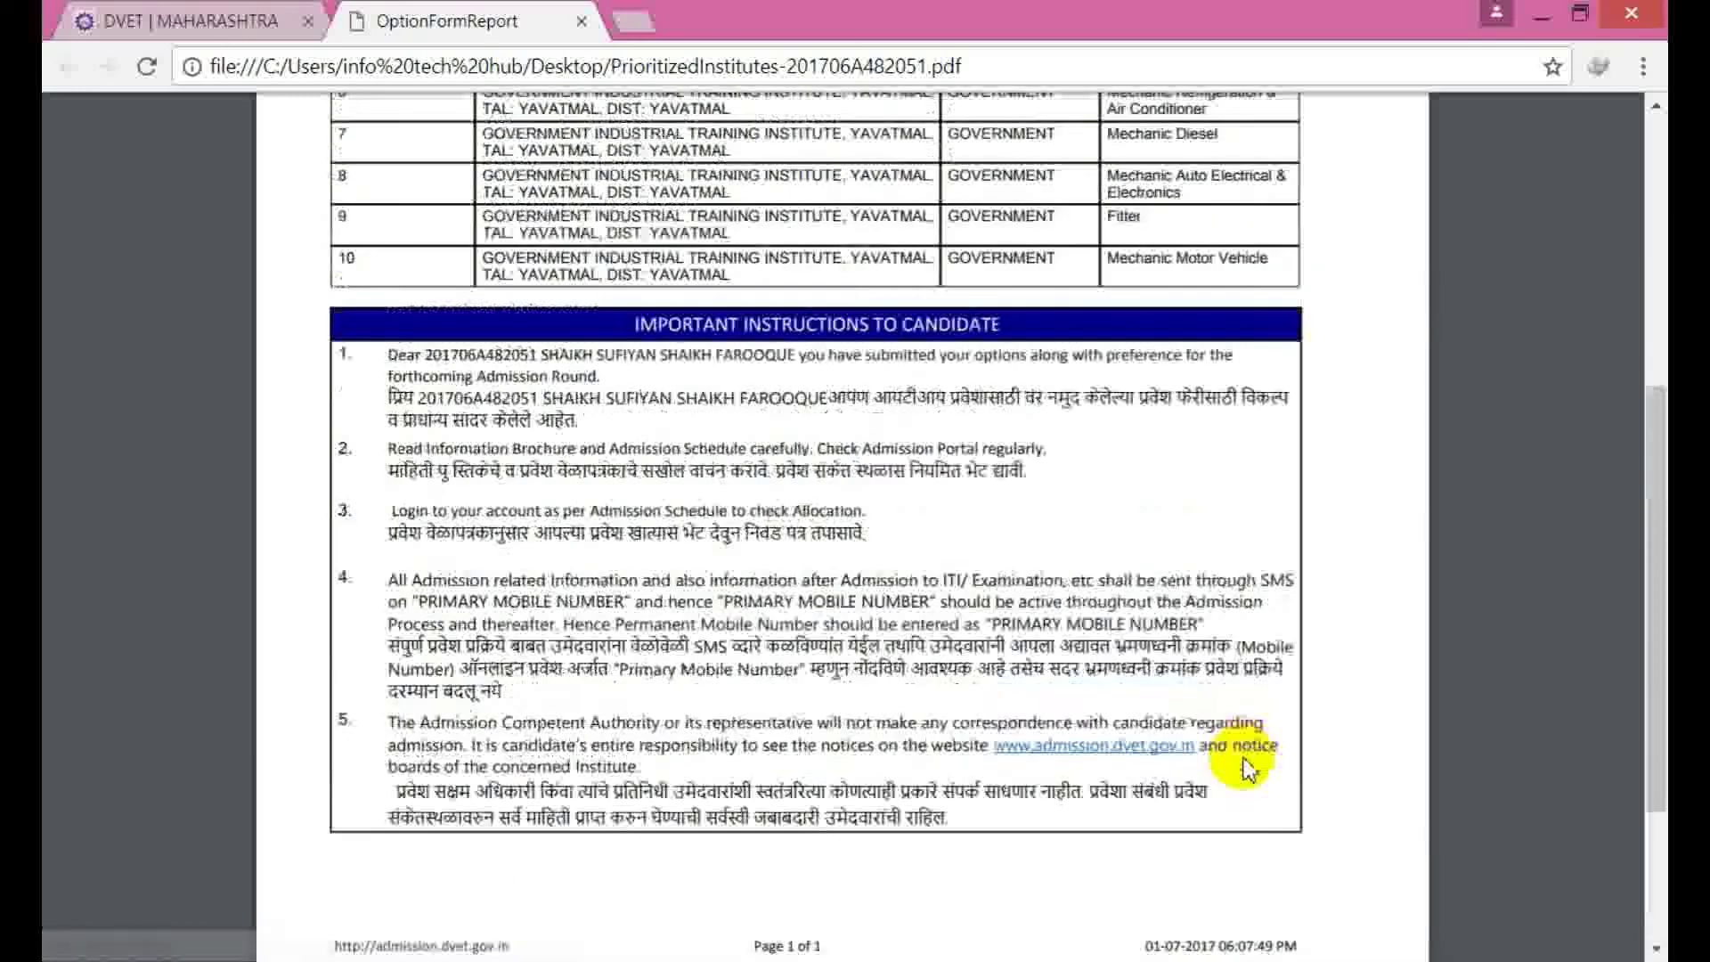